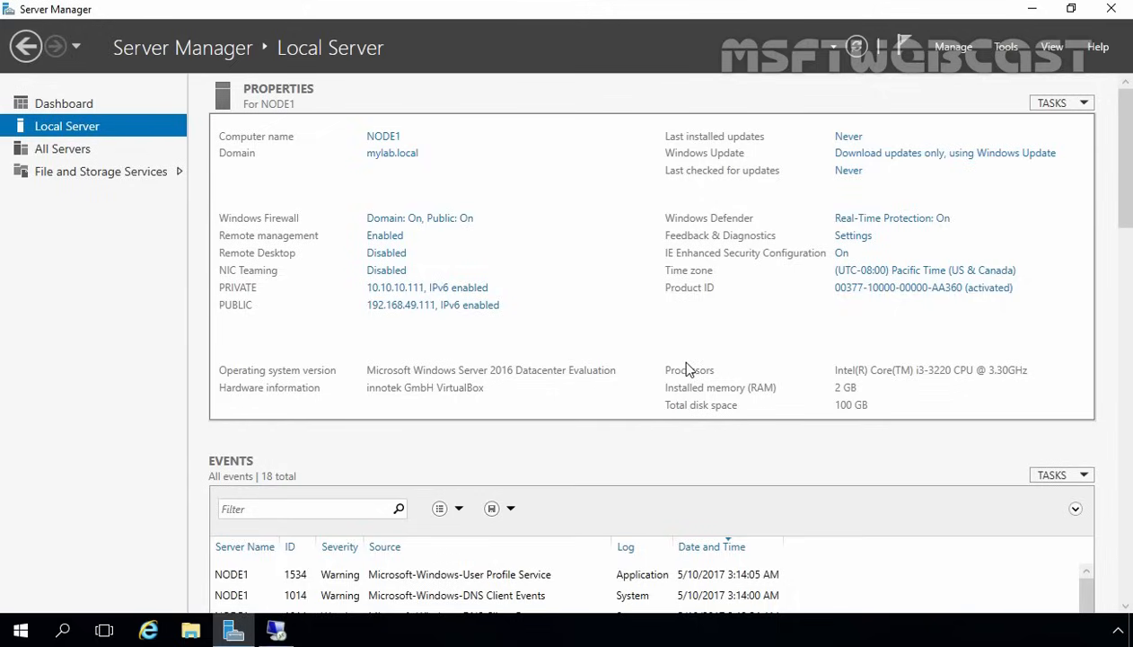
- Switch to the storage server's remote session and show its File and Storage Services iSCSI page
{"action": "left_click", "coordinate": [275, 631]}
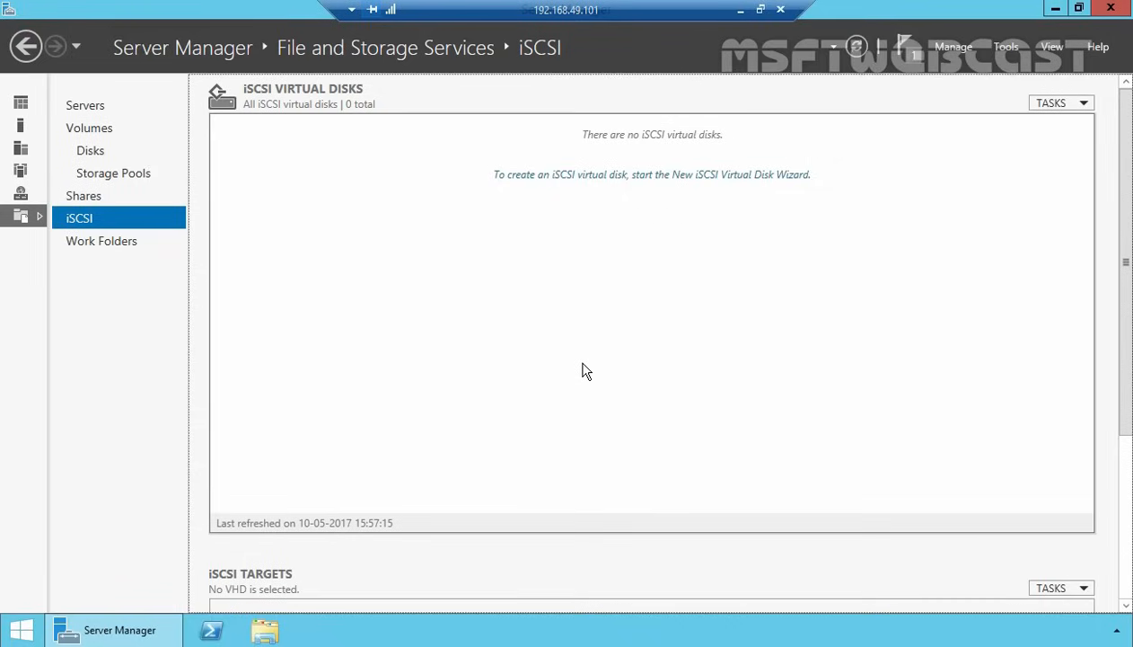
- Start a new iSCSI virtual disk stored at the custom path S:\ on the STORAGE drive
{"action": "left_click", "coordinate": [553, 177]}
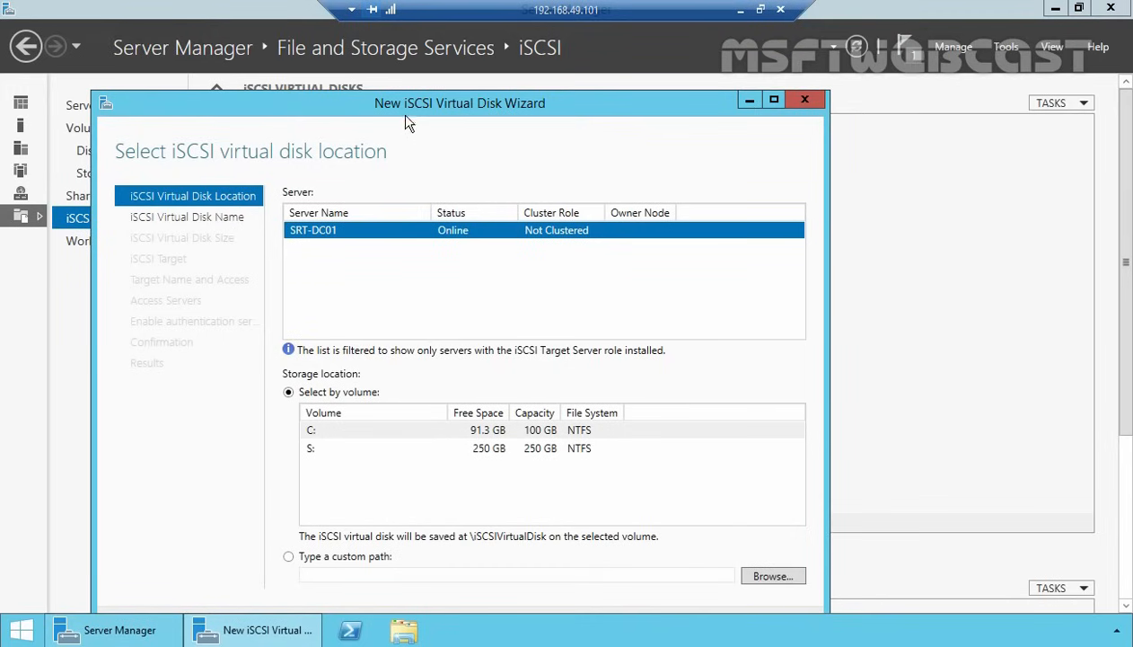
{"action": "left_click_drag", "start_coordinate": [400, 106], "coordinate": [408, 65]}
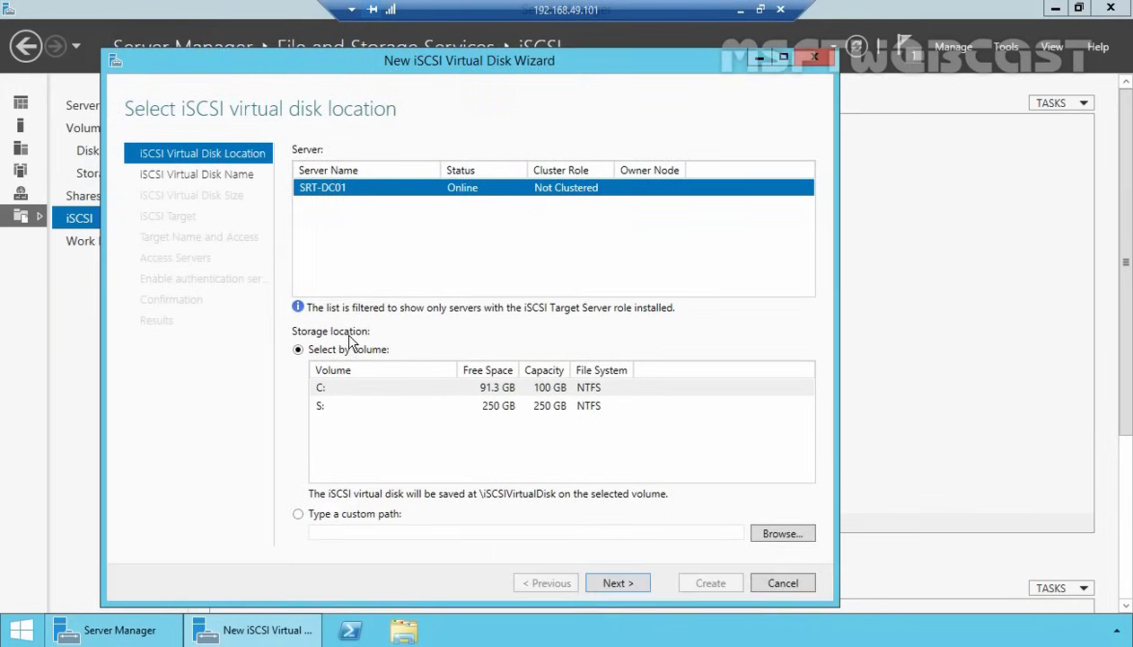
{"action": "left_click", "coordinate": [302, 517]}
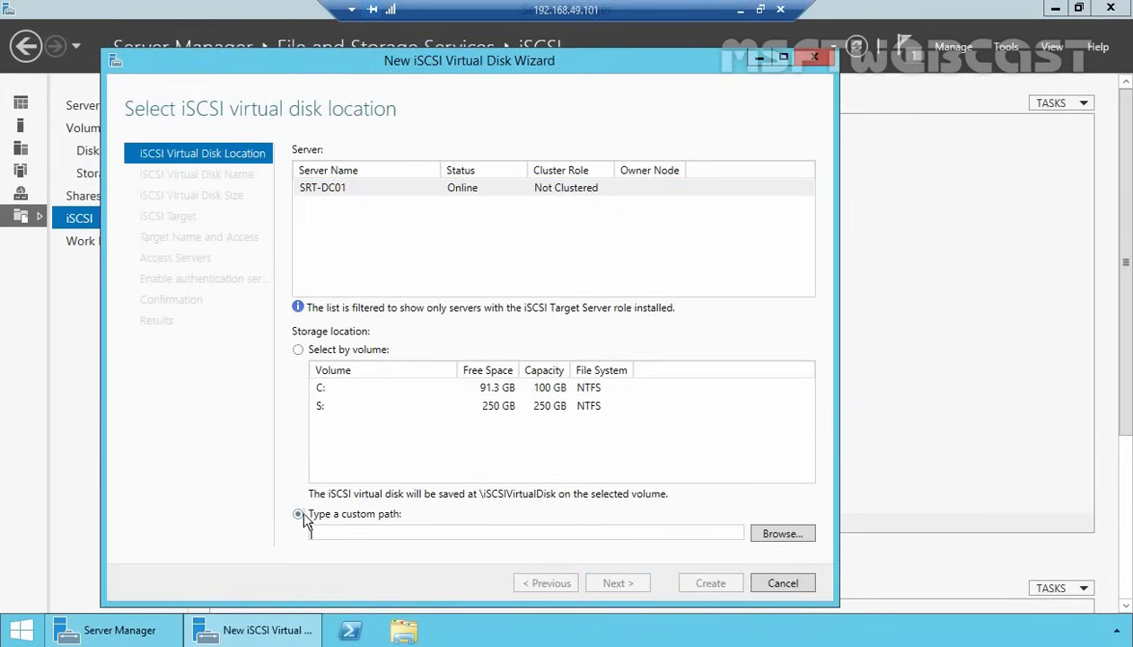
{"action": "left_click", "coordinate": [781, 535]}
{"action": "left_click", "coordinate": [230, 224]}
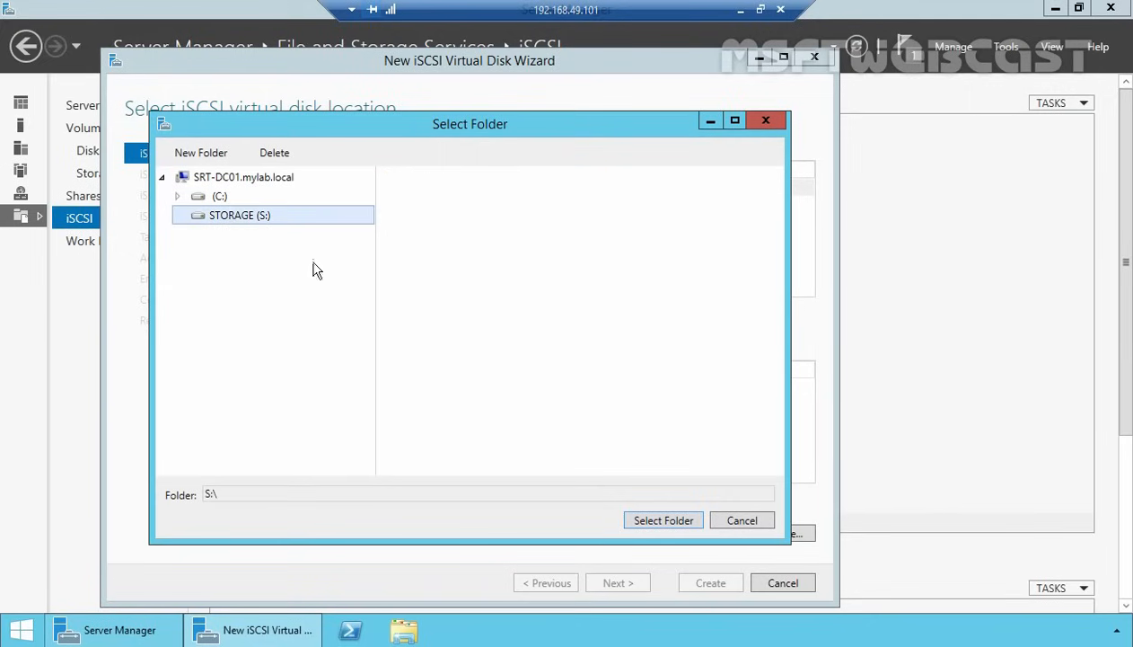
{"action": "left_click", "coordinate": [637, 515]}
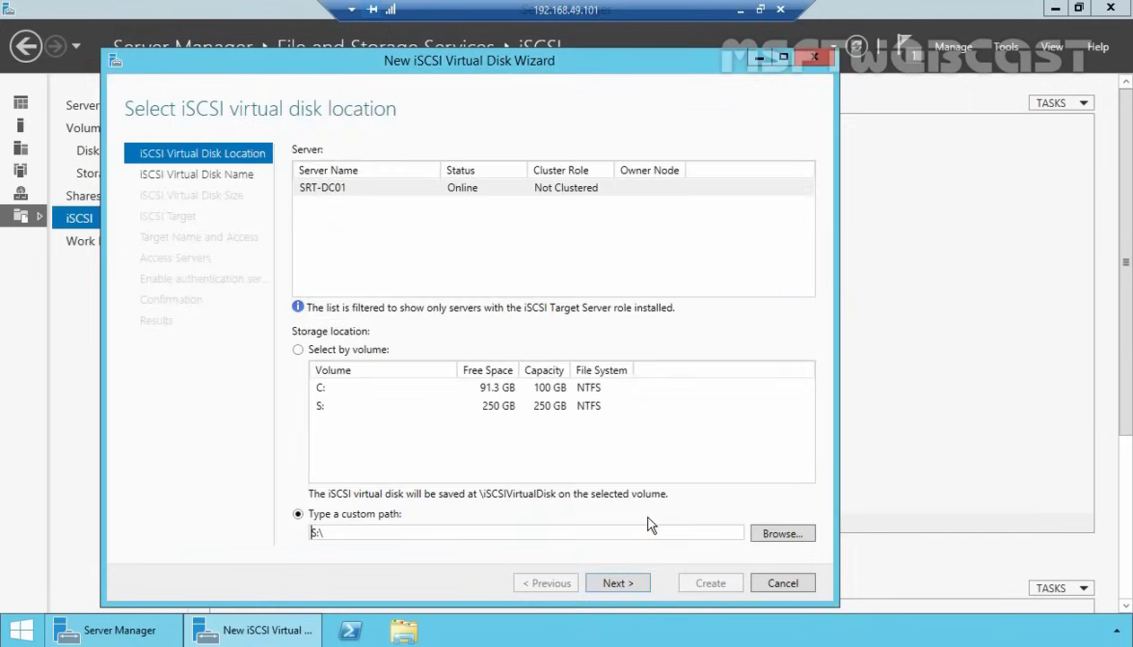
{"action": "left_click", "coordinate": [626, 586]}
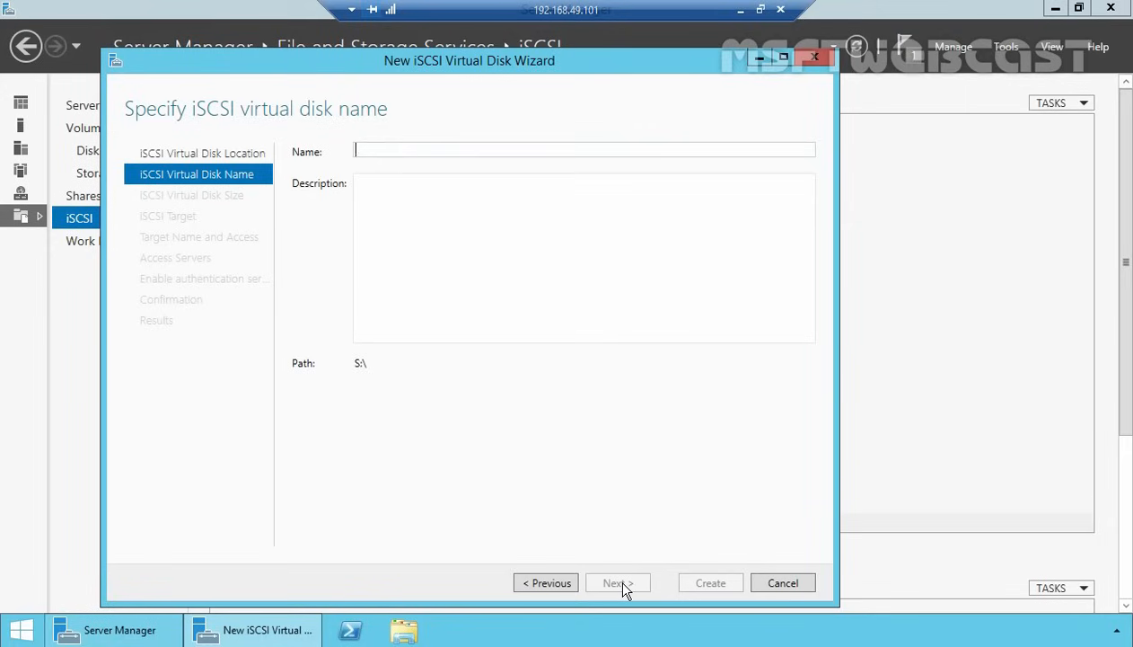
- Name the disk vDISK1 and make it 5 GB, dynamically expanding
{"action": "type", "text": "vDISK1"}
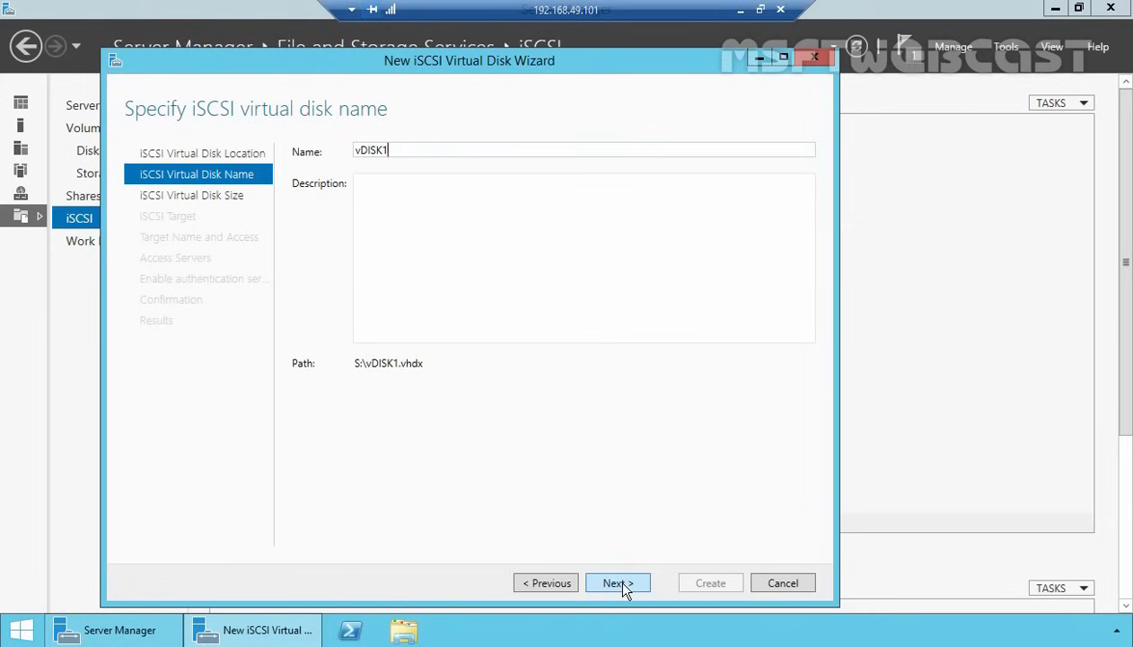
{"action": "left_click", "coordinate": [624, 582]}
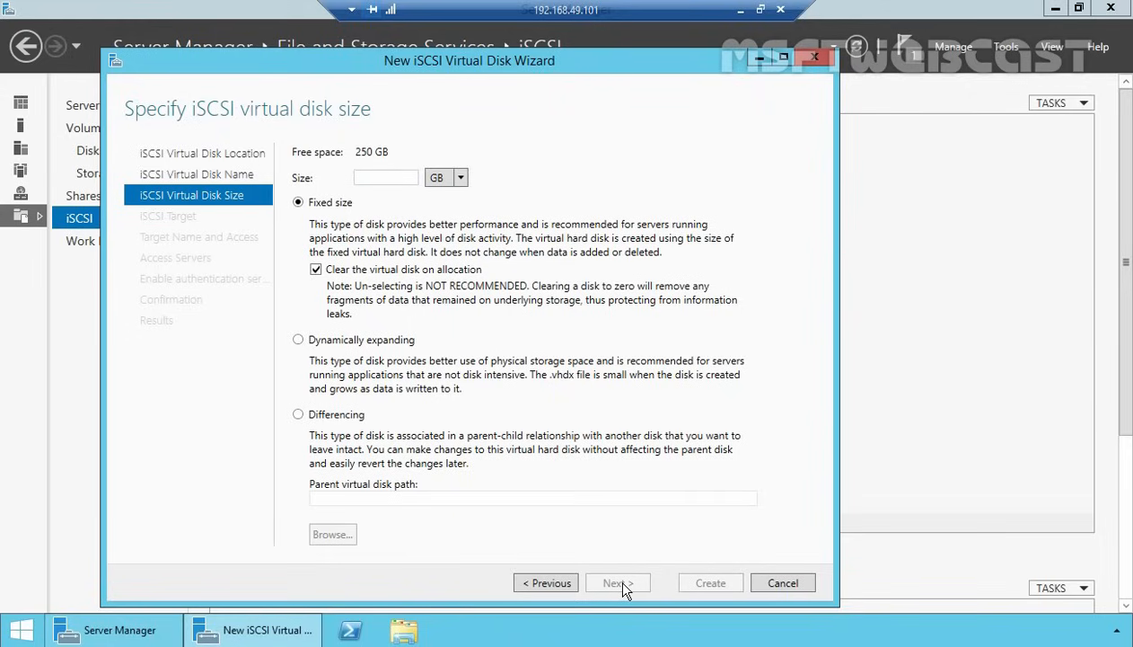
{"action": "type", "text": "5"}
{"action": "left_click", "coordinate": [304, 343]}
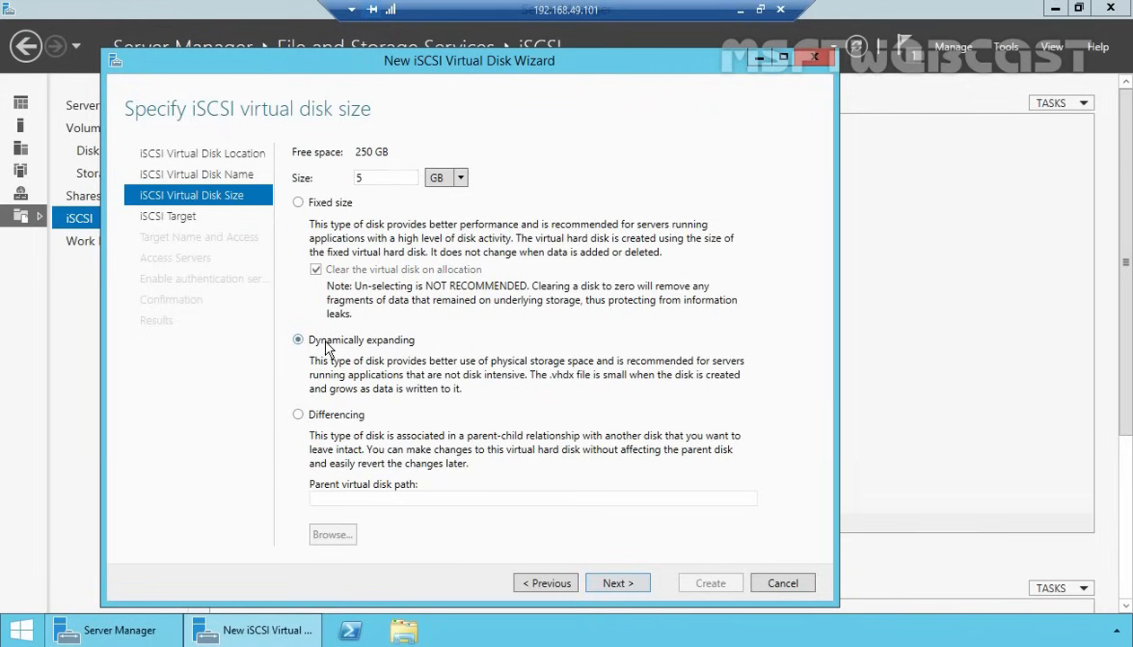
{"action": "left_click", "coordinate": [610, 583]}
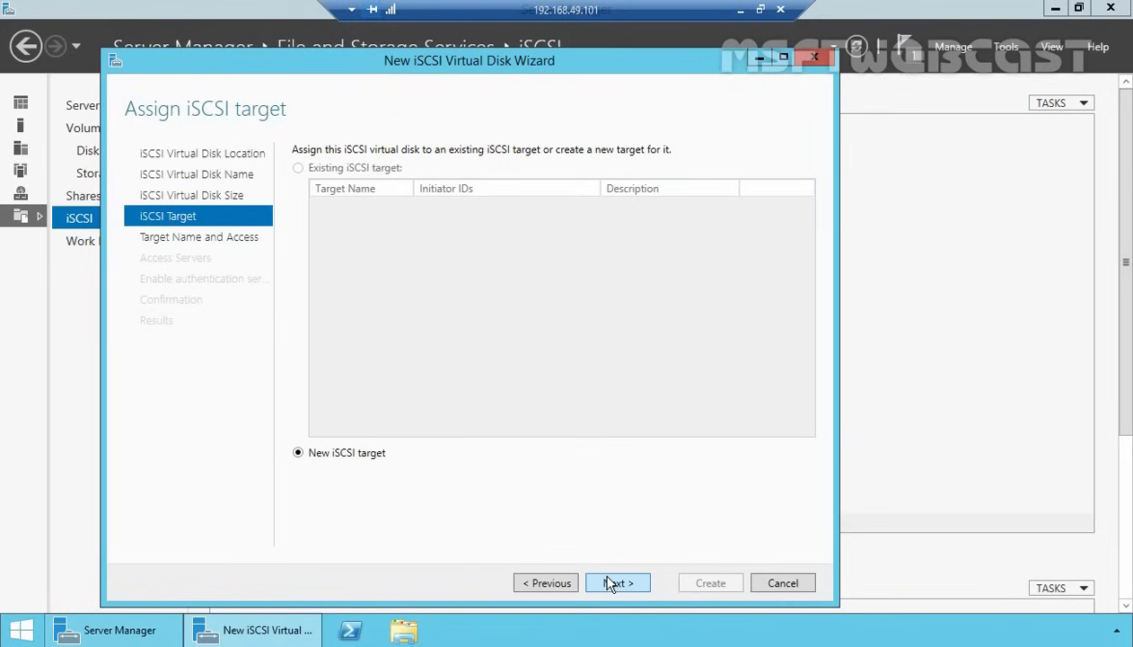
- Assign the disk to a new iSCSI target named iSCSITarget1
{"action": "left_click", "coordinate": [618, 583]}
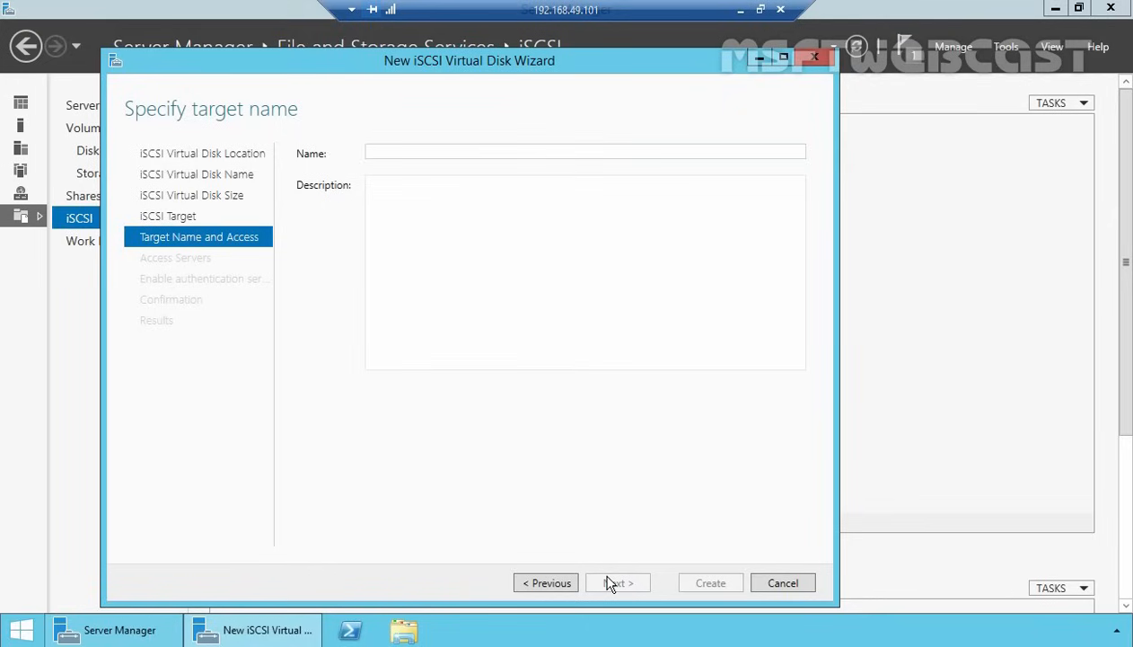
{"action": "type", "text": "iSCSITar"}
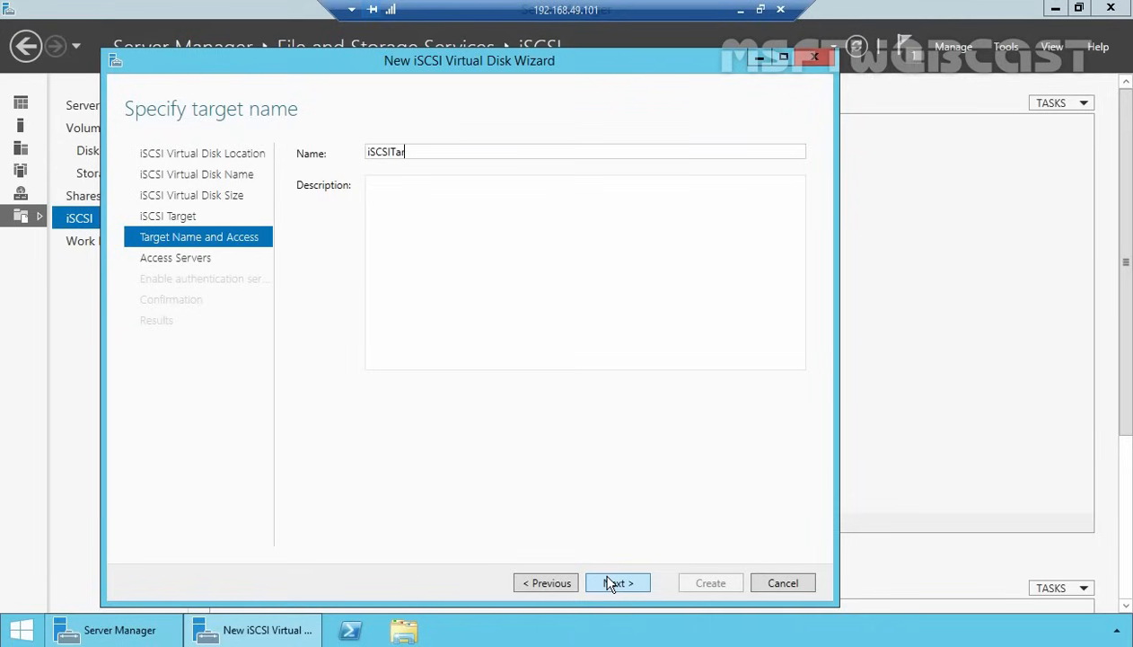
{"action": "type", "text": "get1"}
{"action": "left_click", "coordinate": [609, 582]}
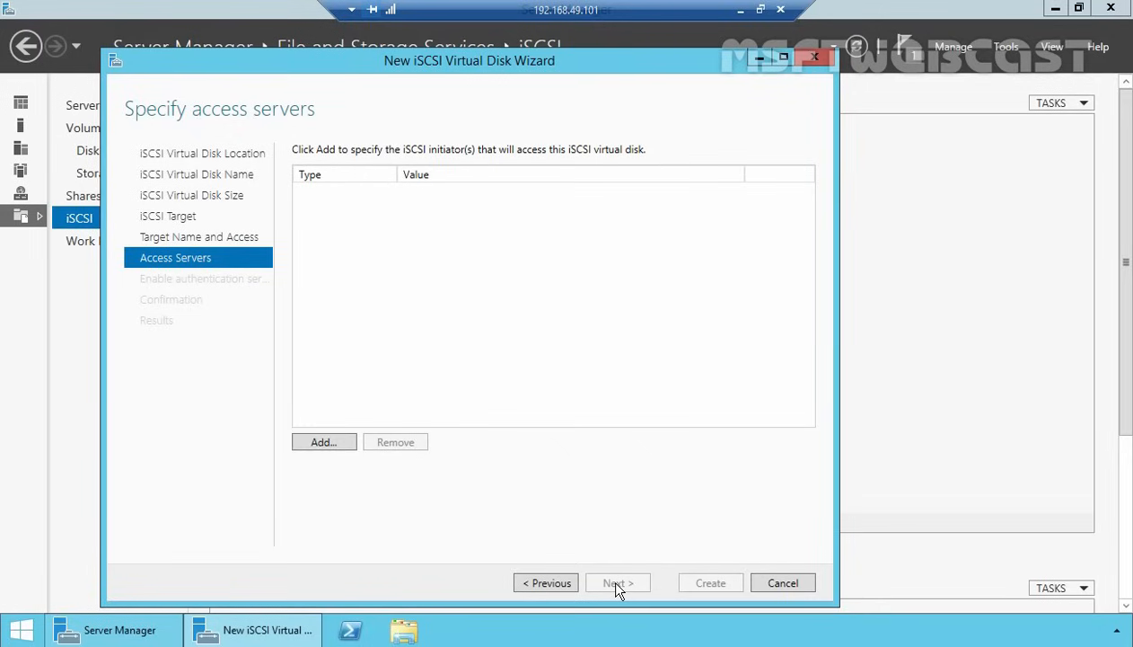
- Add an initiator identified by IP address 192.168.49.111 as an access server
{"action": "left_click", "coordinate": [320, 443]}
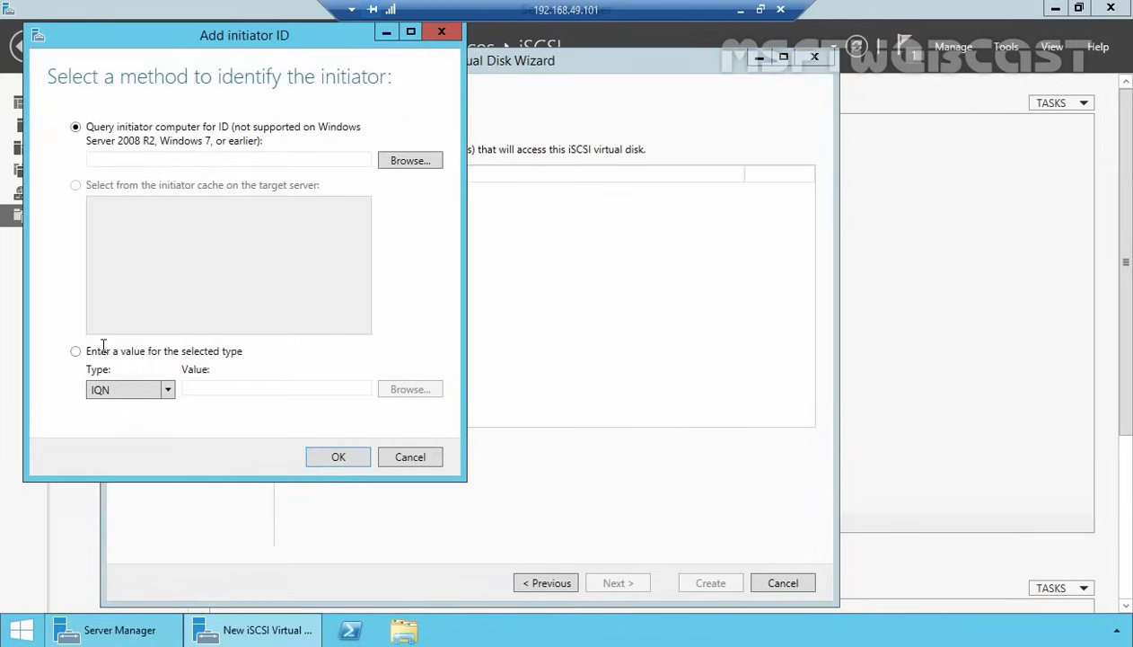
{"action": "left_click", "coordinate": [103, 354]}
{"action": "left_click", "coordinate": [114, 395]}
{"action": "left_click", "coordinate": [119, 445]}
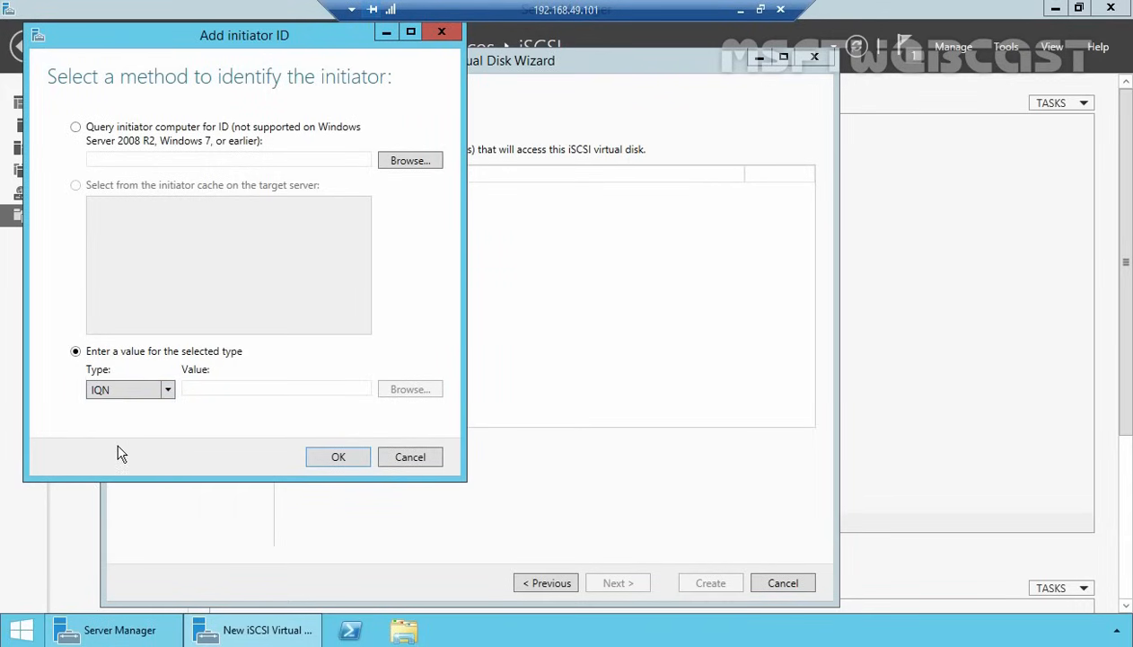
{"action": "left_click", "coordinate": [250, 388]}
{"action": "type", "text": "192.168"}
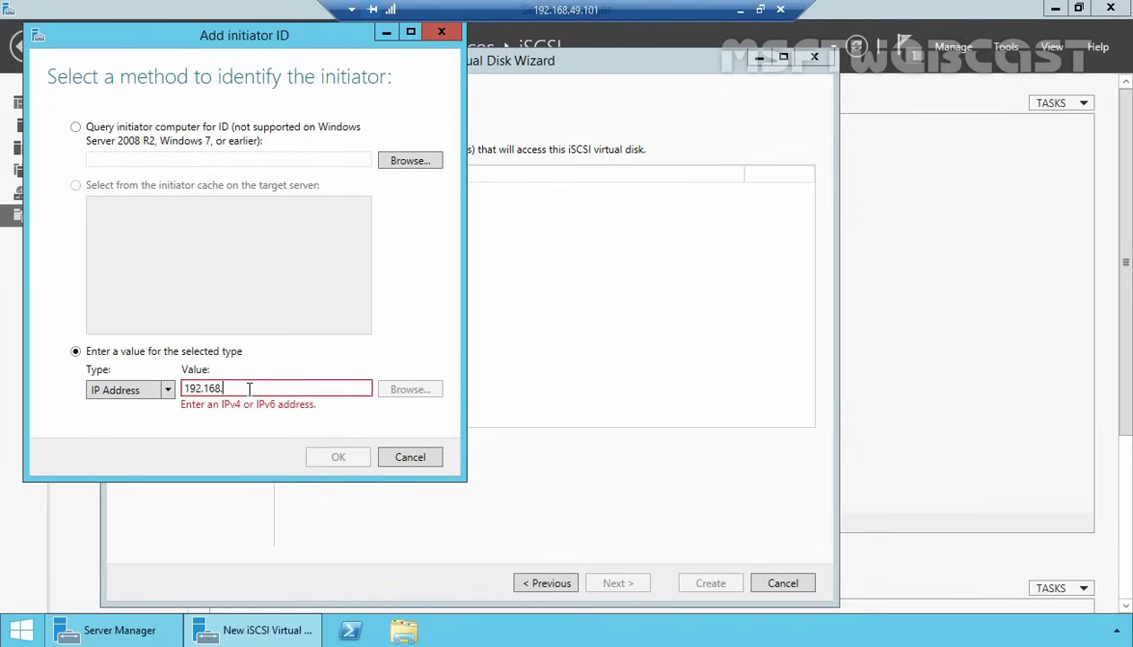
{"action": "type", "text": ".49.11"}
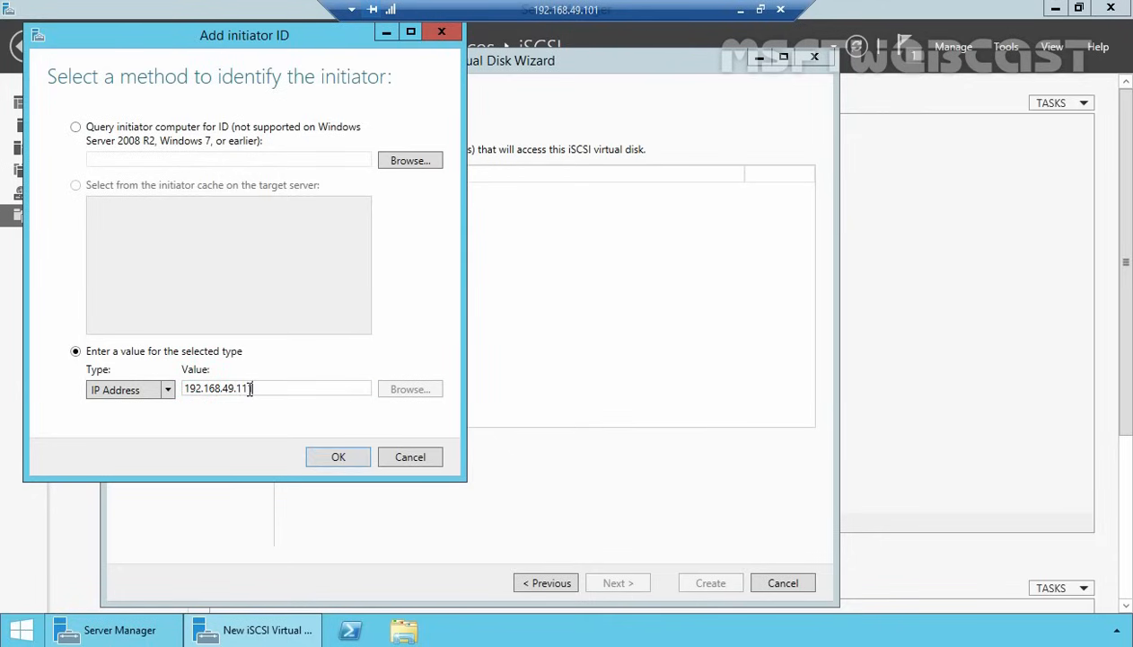
{"action": "type", "text": "1"}
{"action": "left_click", "coordinate": [330, 460]}
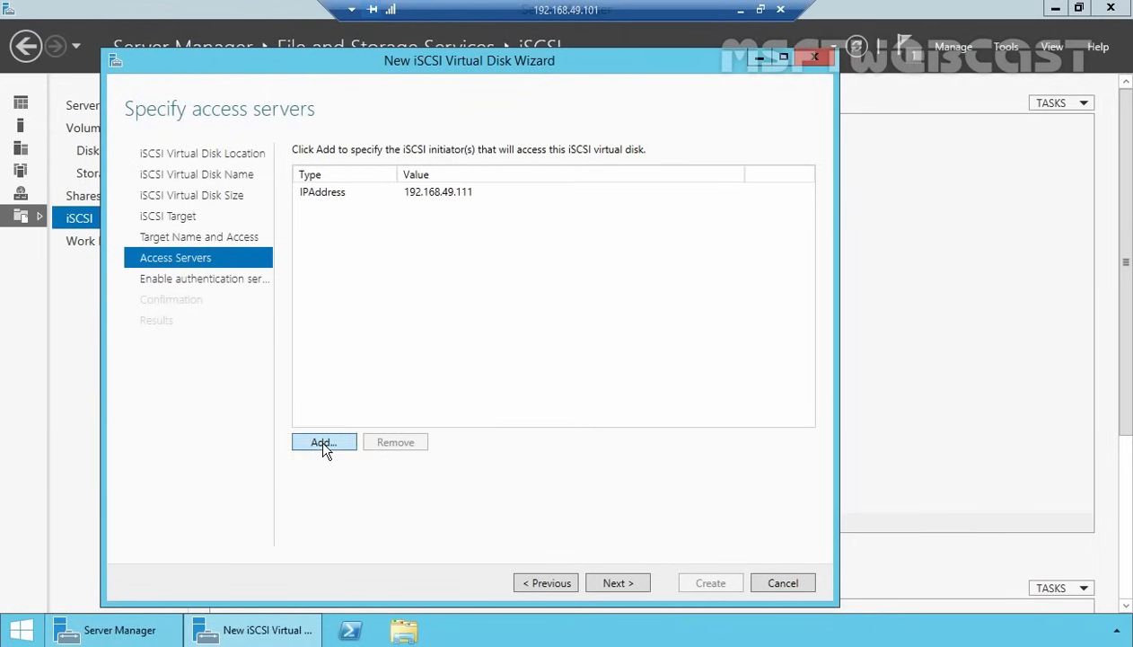
- Add a second initiator by IP address, 192.168.49.112
{"action": "left_click", "coordinate": [323, 442]}
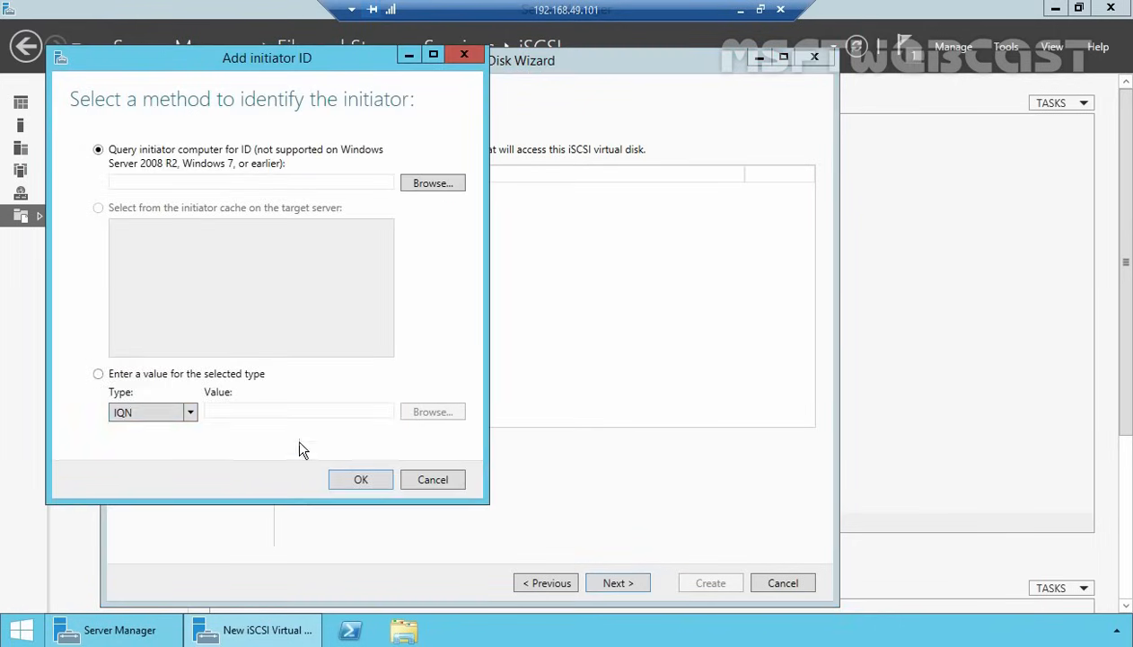
{"action": "left_click", "coordinate": [98, 375]}
{"action": "left_click", "coordinate": [137, 410]}
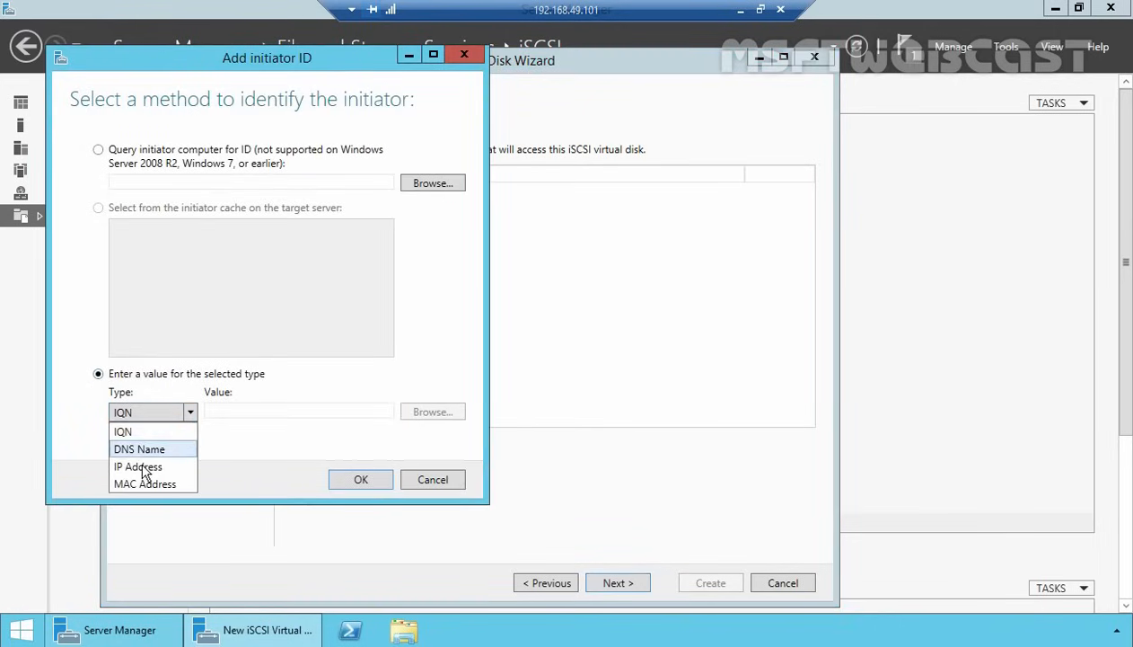
{"action": "left_click", "coordinate": [144, 465]}
{"action": "left_click", "coordinate": [273, 410]}
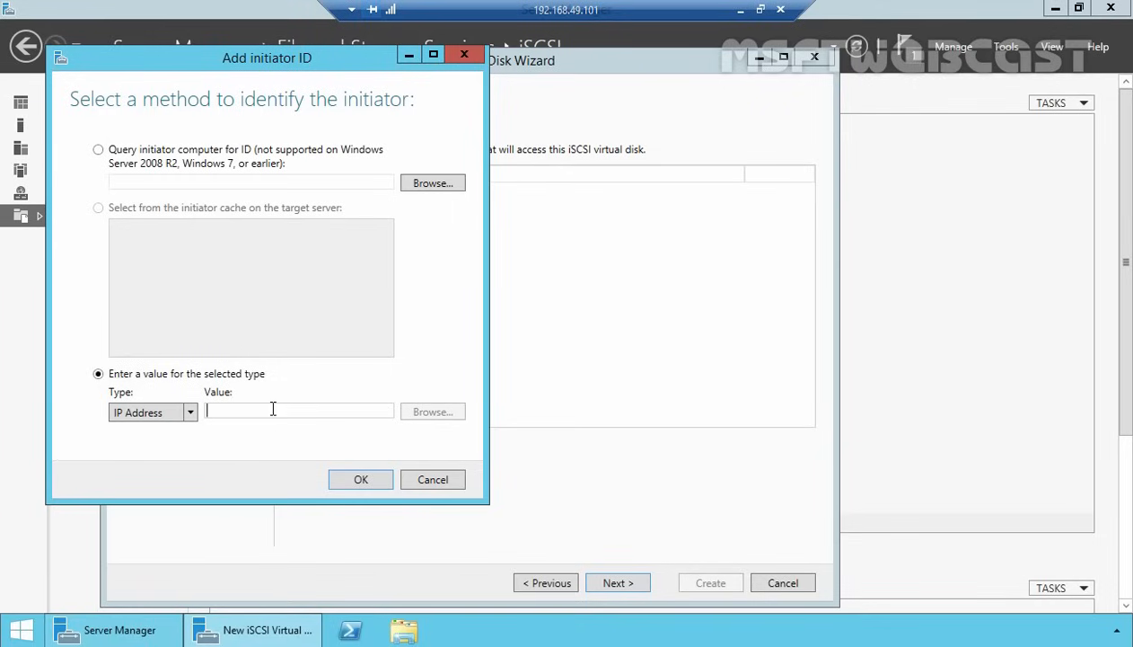
{"action": "type", "text": "192.168.49"}
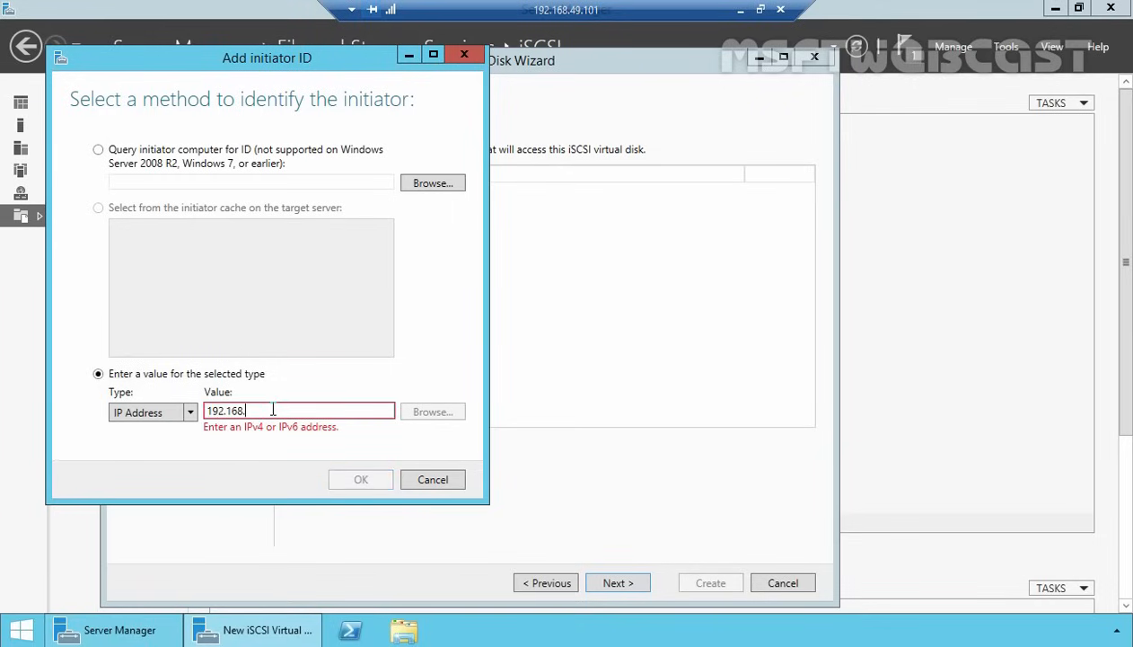
{"action": "type", "text": "2"}
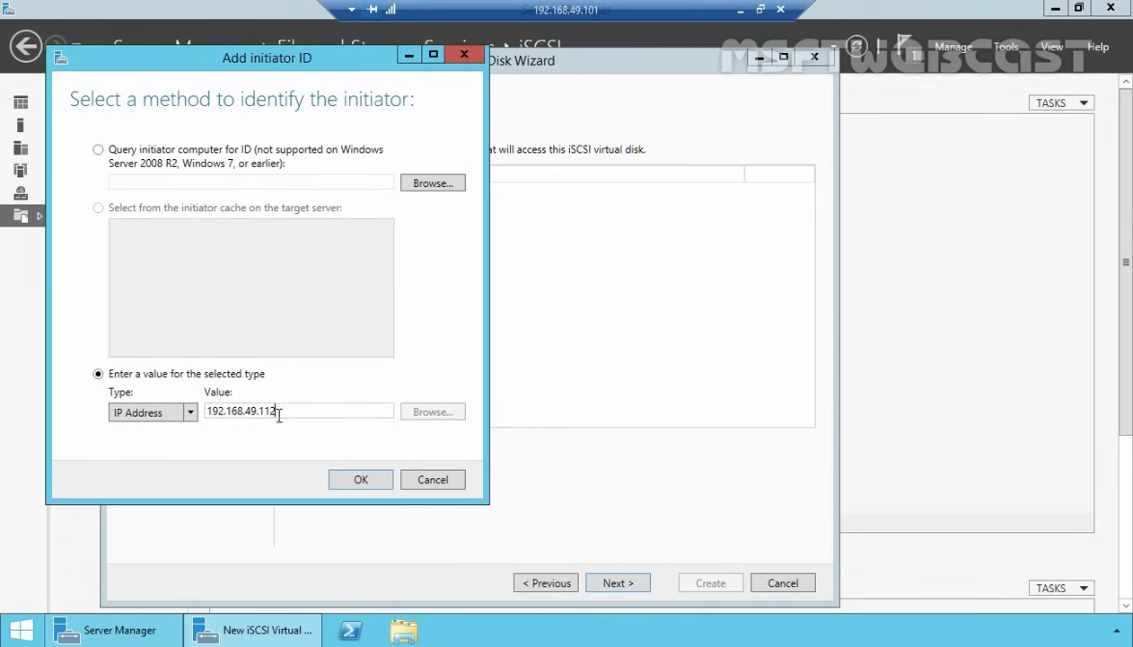
{"action": "left_click", "coordinate": [359, 485]}
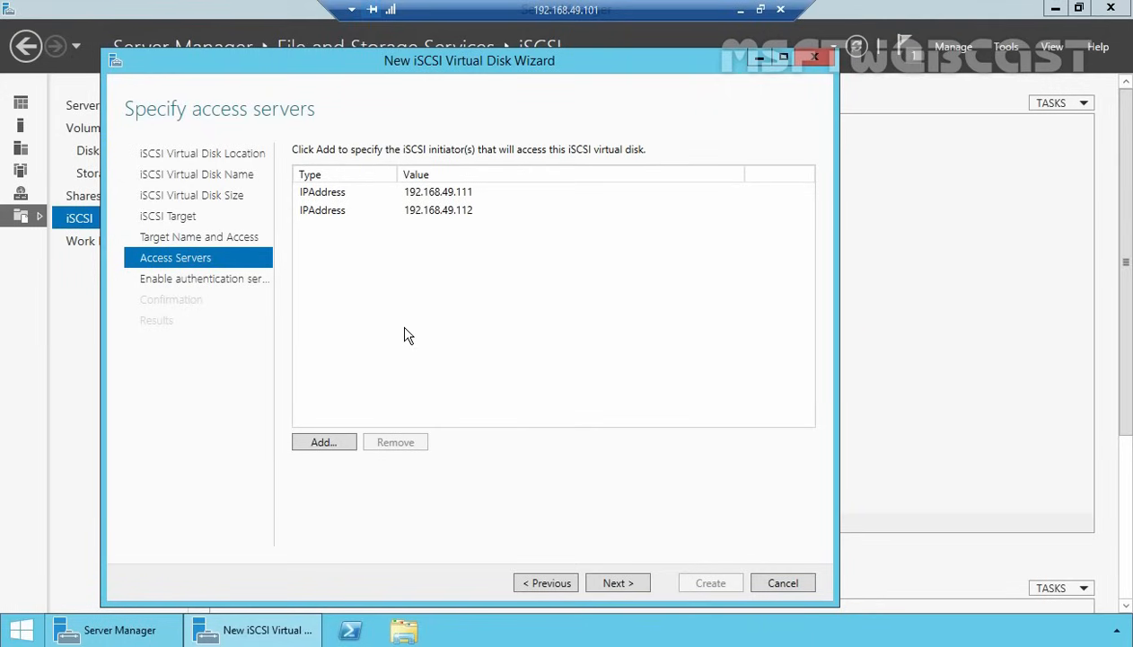
- Skip CHAP authentication, create vDISK1 with its target, and close the wizard
{"action": "left_click", "coordinate": [616, 584]}
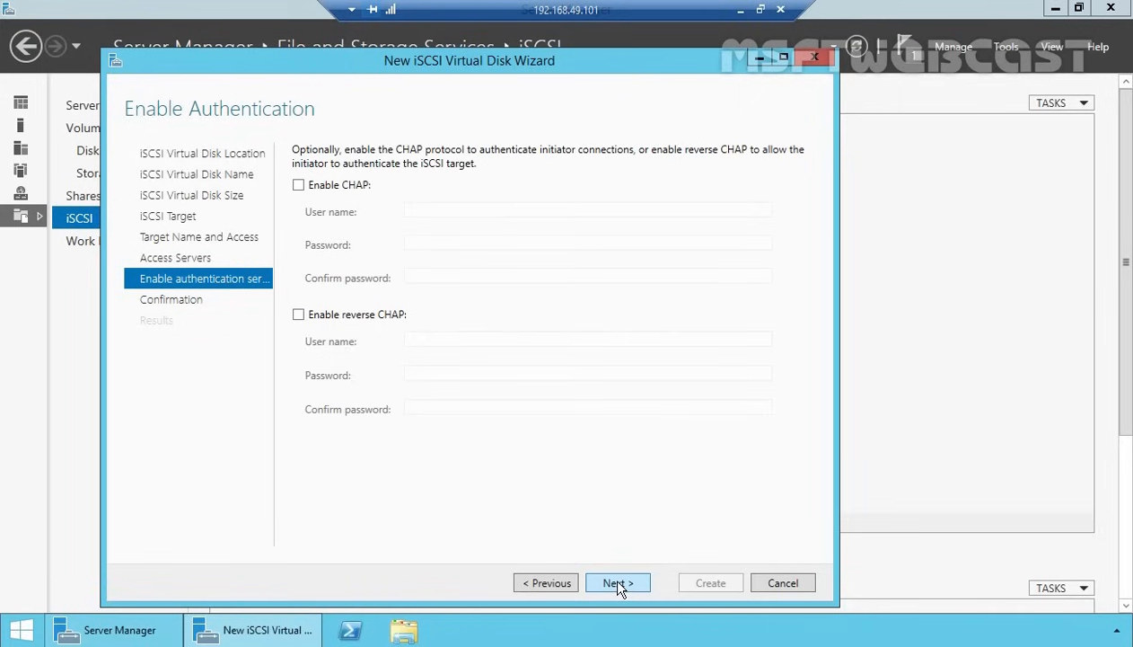
{"action": "left_click", "coordinate": [618, 584]}
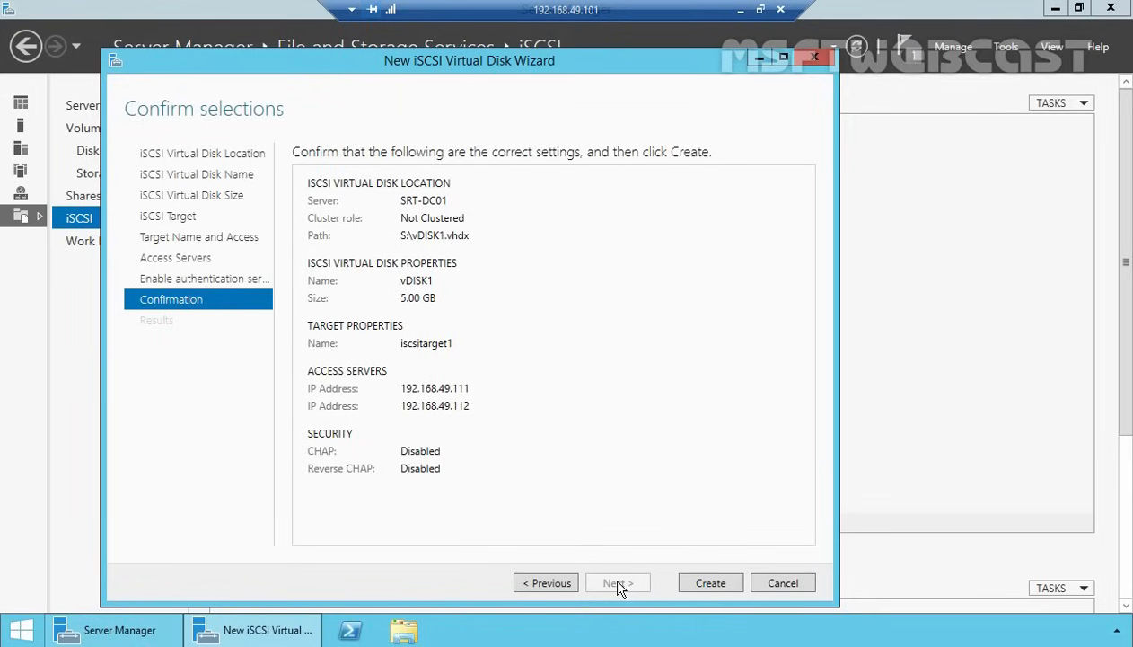
{"action": "left_click", "coordinate": [709, 582]}
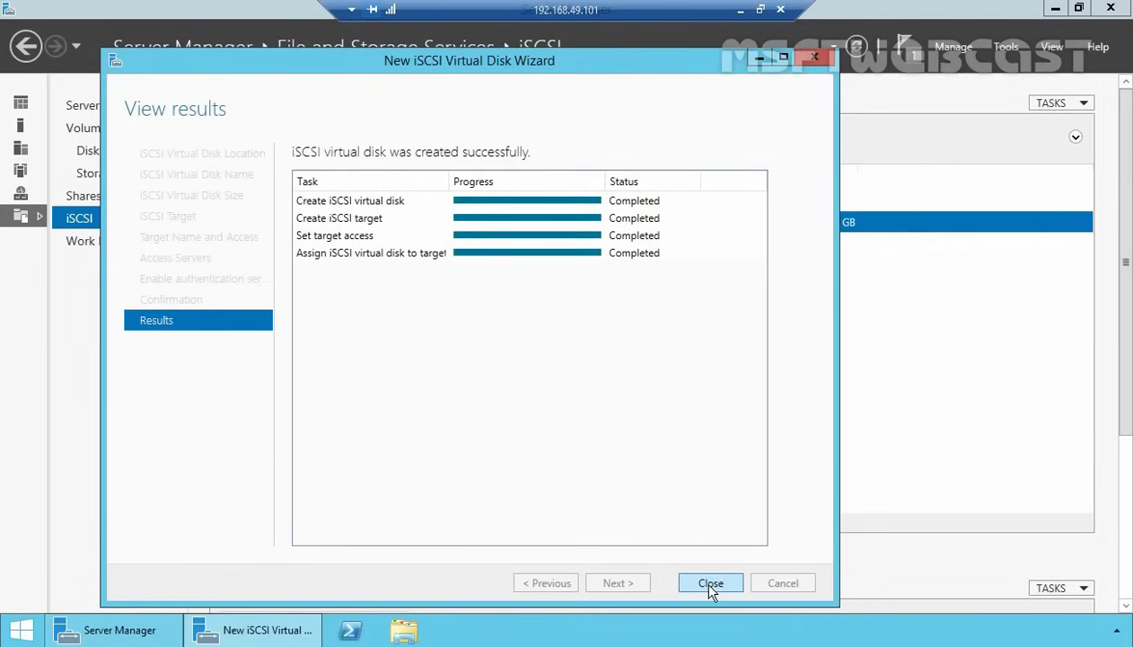
{"action": "left_click", "coordinate": [711, 583]}
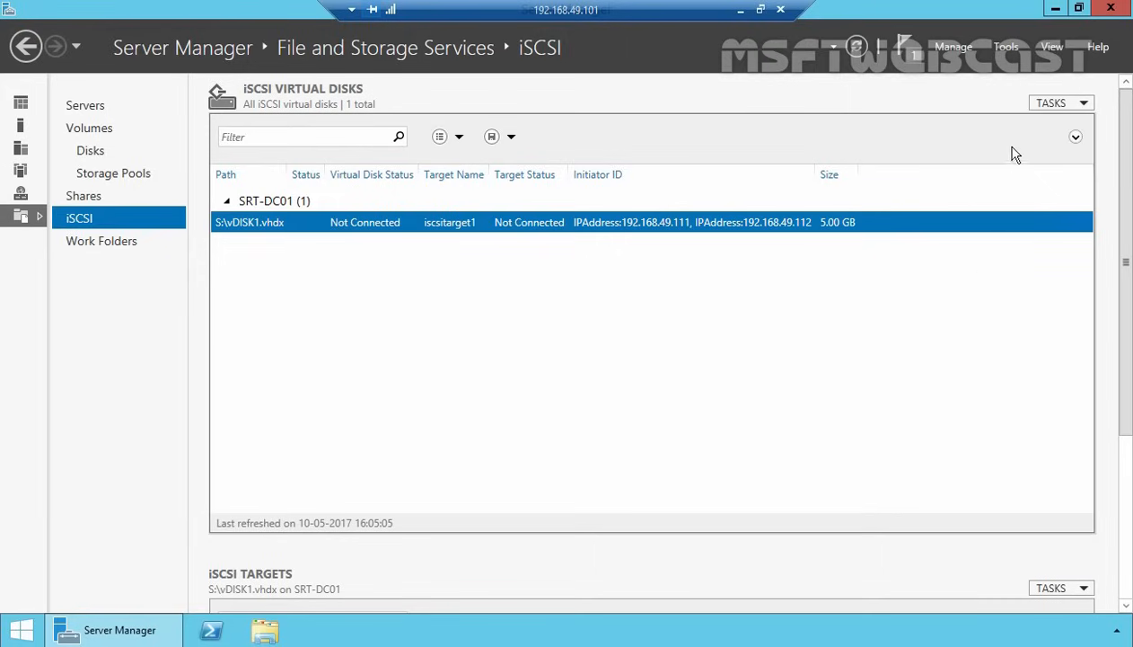
- Start another new iSCSI virtual disk from TASKS, stored at custom path S:\
{"action": "left_click", "coordinate": [1053, 104]}
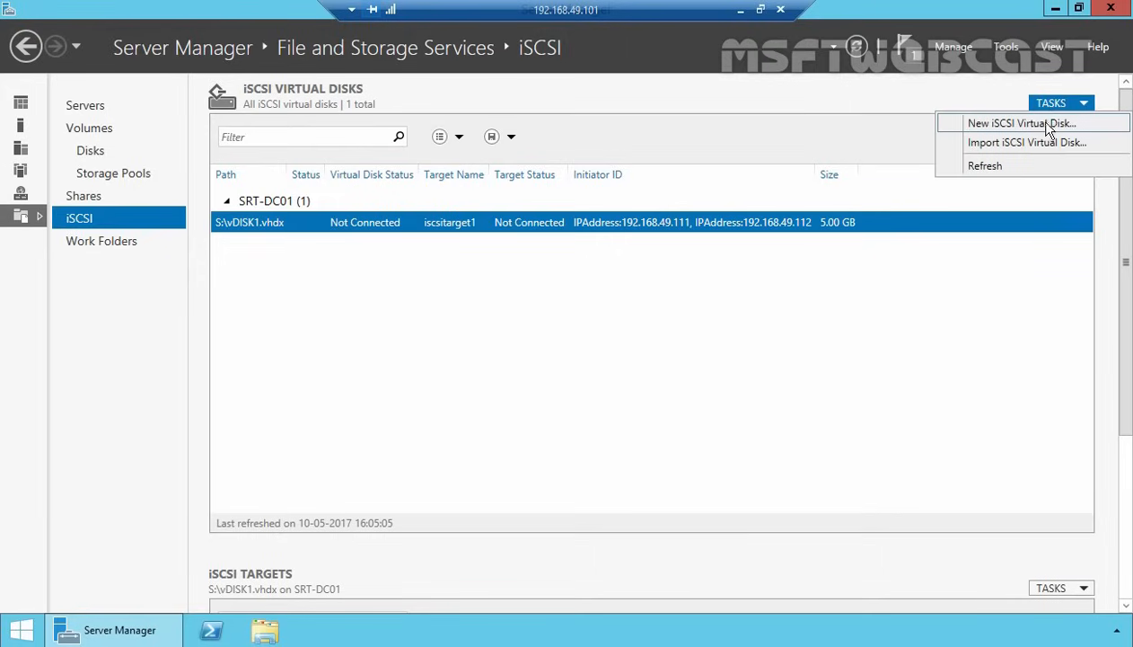
{"action": "left_click", "coordinate": [1045, 125]}
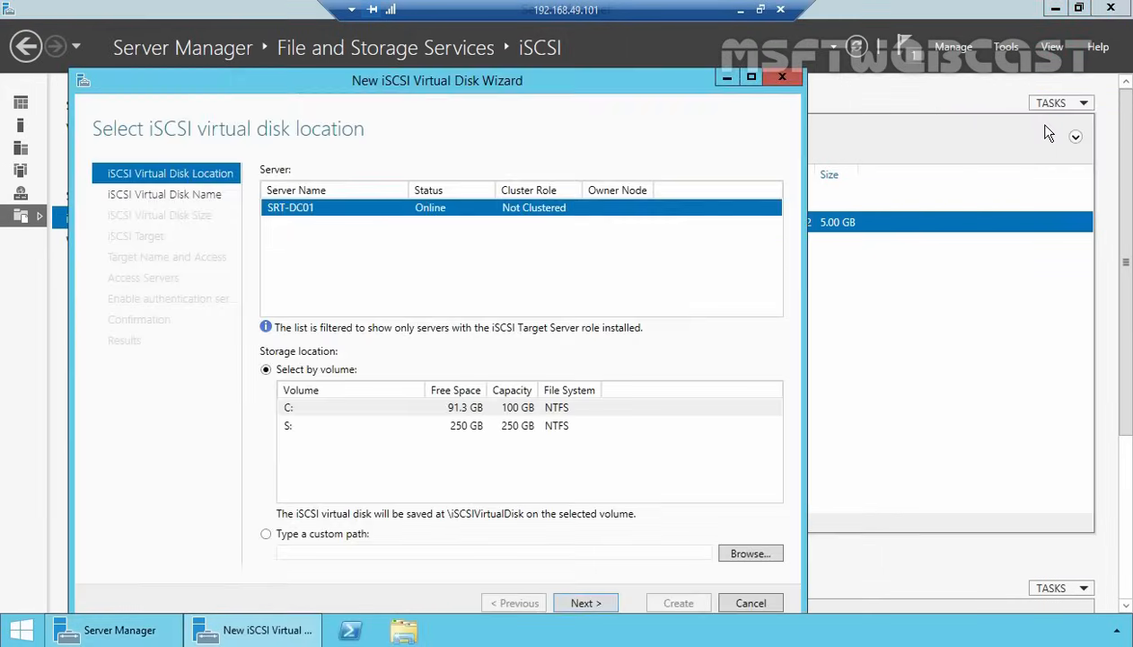
{"action": "left_click_drag", "start_coordinate": [354, 82], "coordinate": [358, 45]}
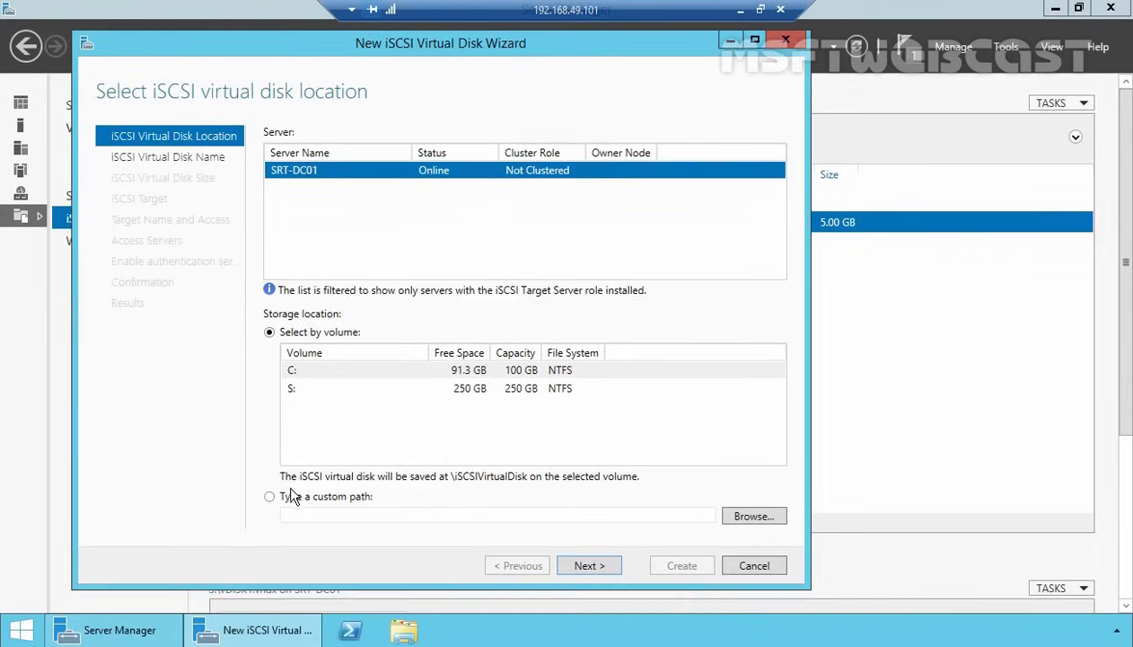
{"action": "left_click", "coordinate": [284, 498]}
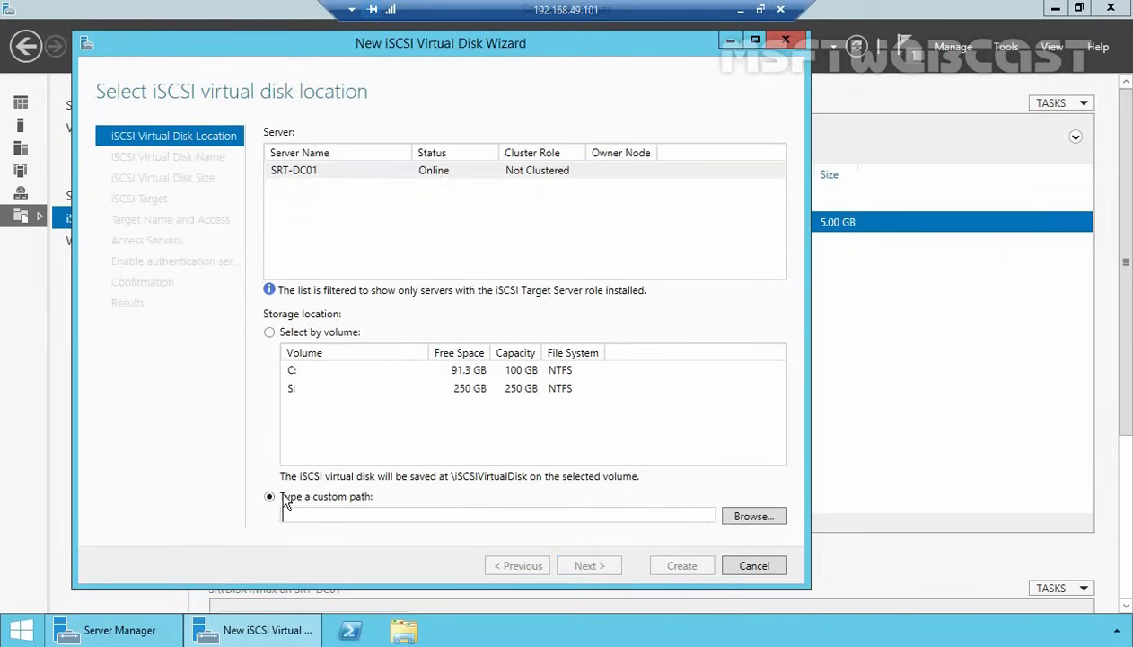
{"action": "left_click", "coordinate": [741, 516]}
{"action": "left_click", "coordinate": [184, 199]}
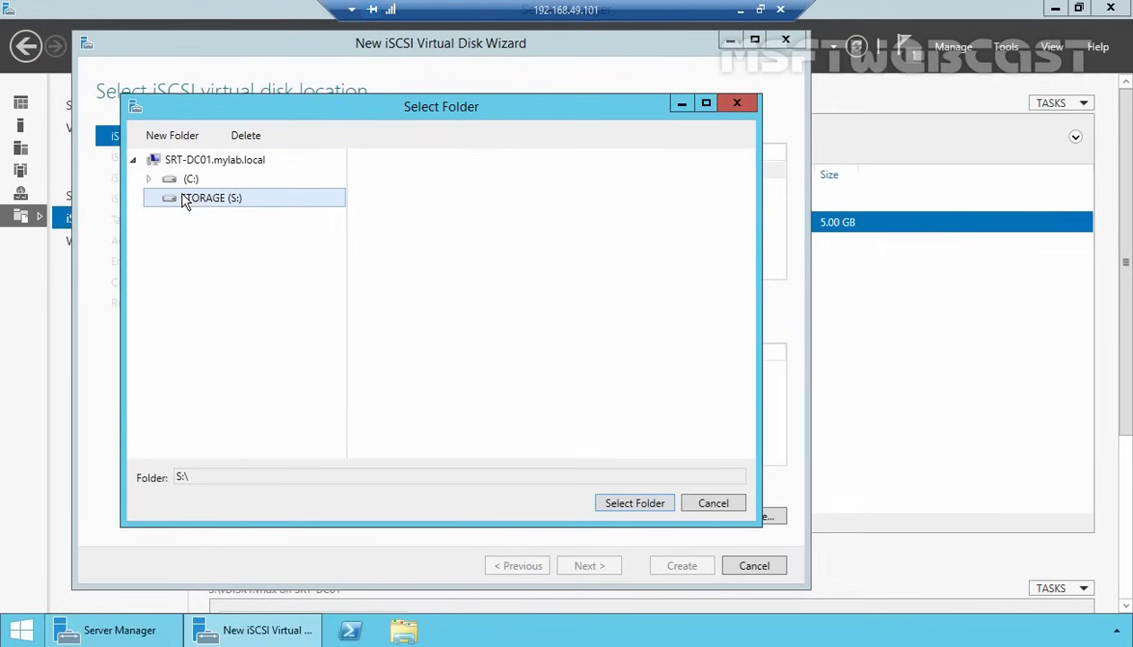
{"action": "left_click", "coordinate": [617, 497]}
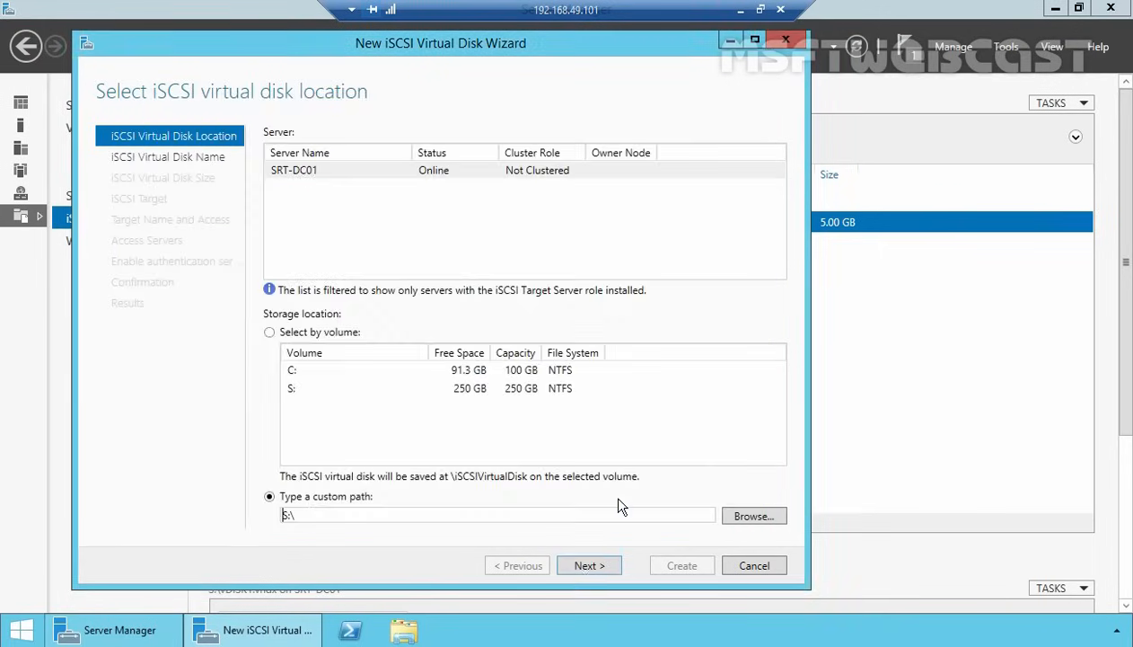
{"action": "left_click", "coordinate": [589, 565]}
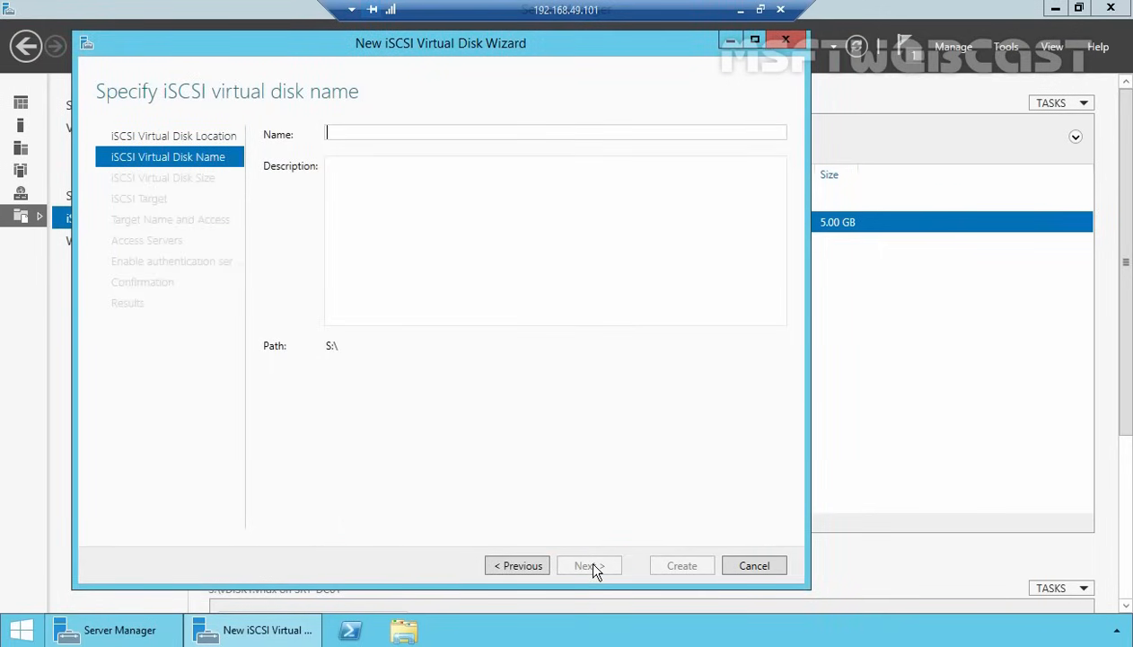
- Name it vDISK2 and make it a 50 GB dynamically expanding disk
{"action": "type", "text": "vDISK"}
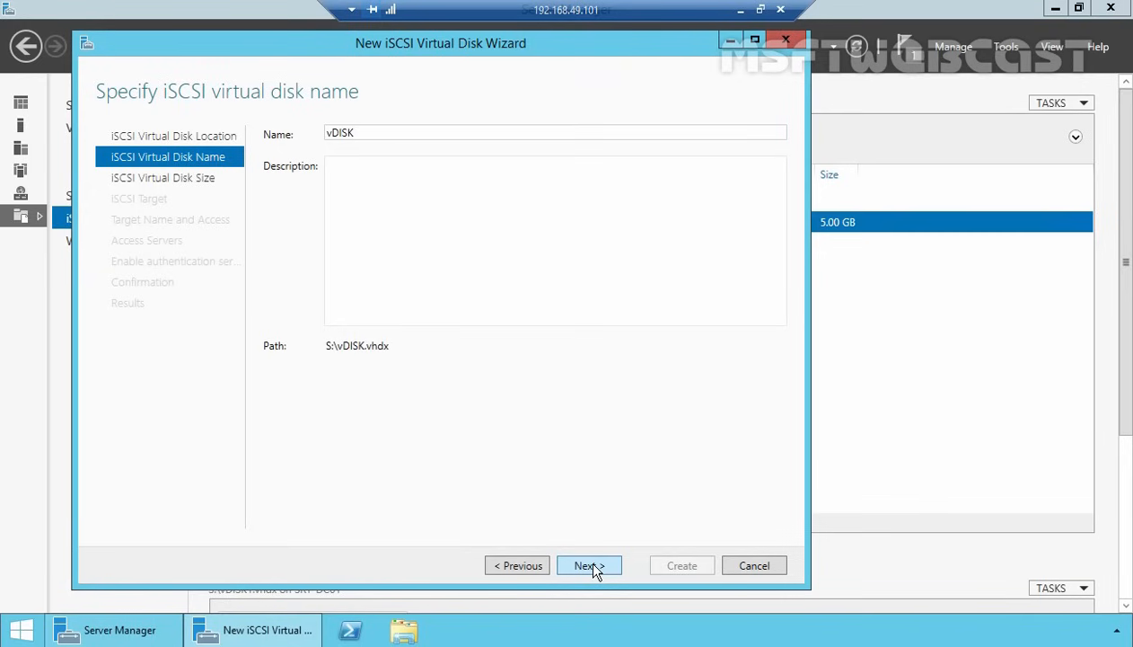
{"action": "type", "text": "2"}
{"action": "left_click", "coordinate": [589, 565]}
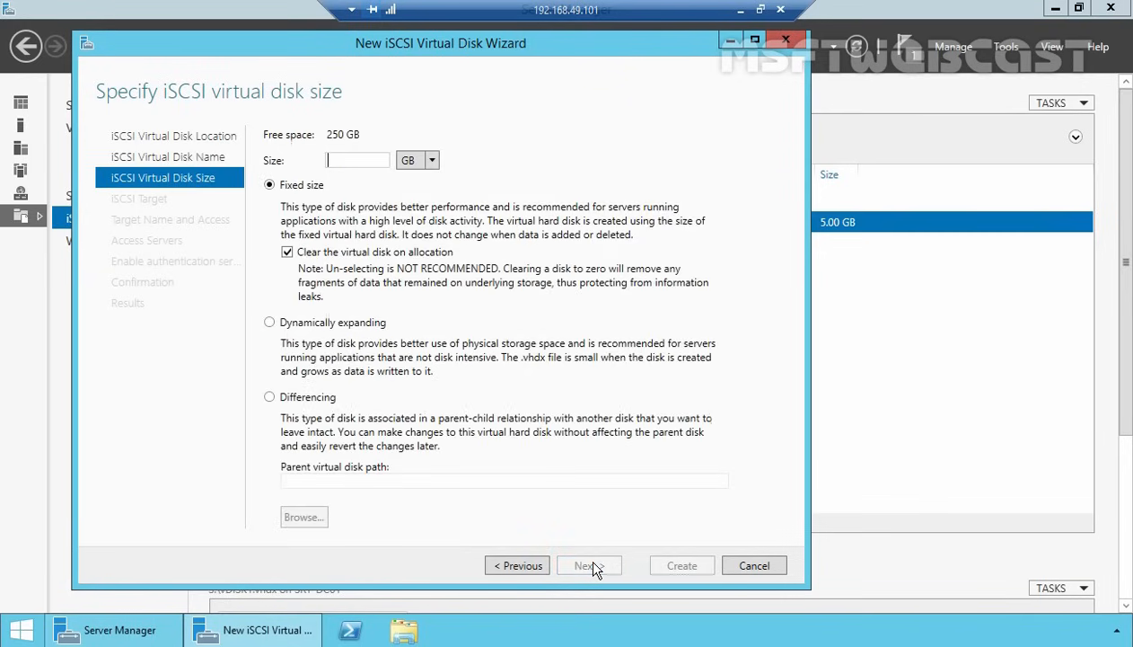
{"action": "left_click", "coordinate": [273, 325]}
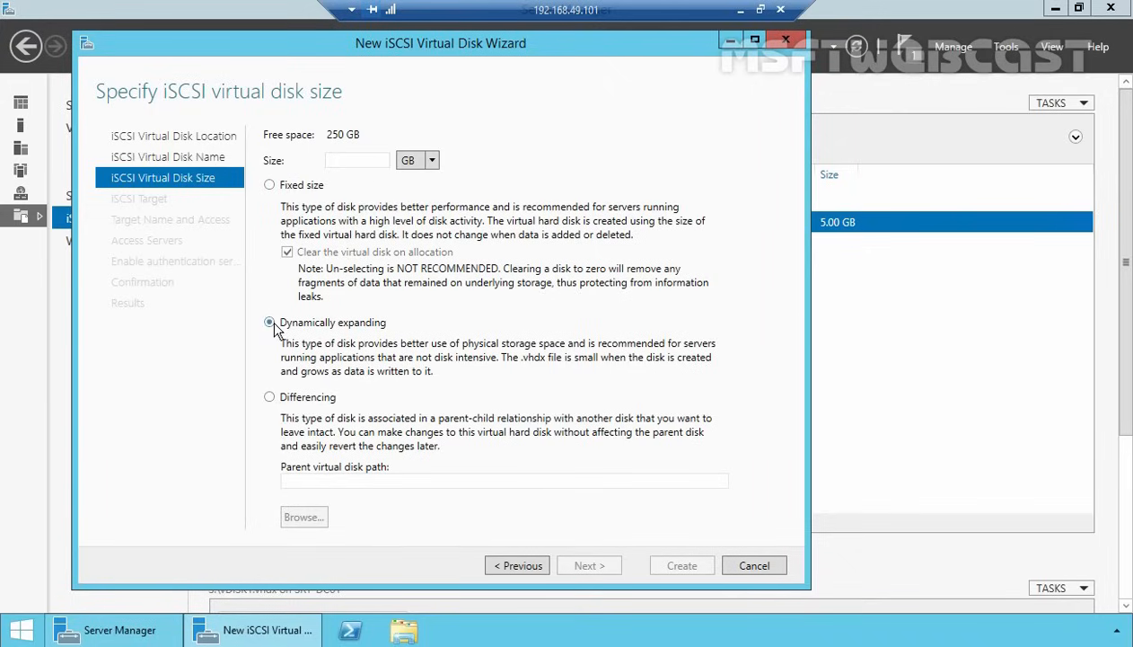
{"action": "left_click", "coordinate": [372, 163]}
{"action": "type", "text": "50"}
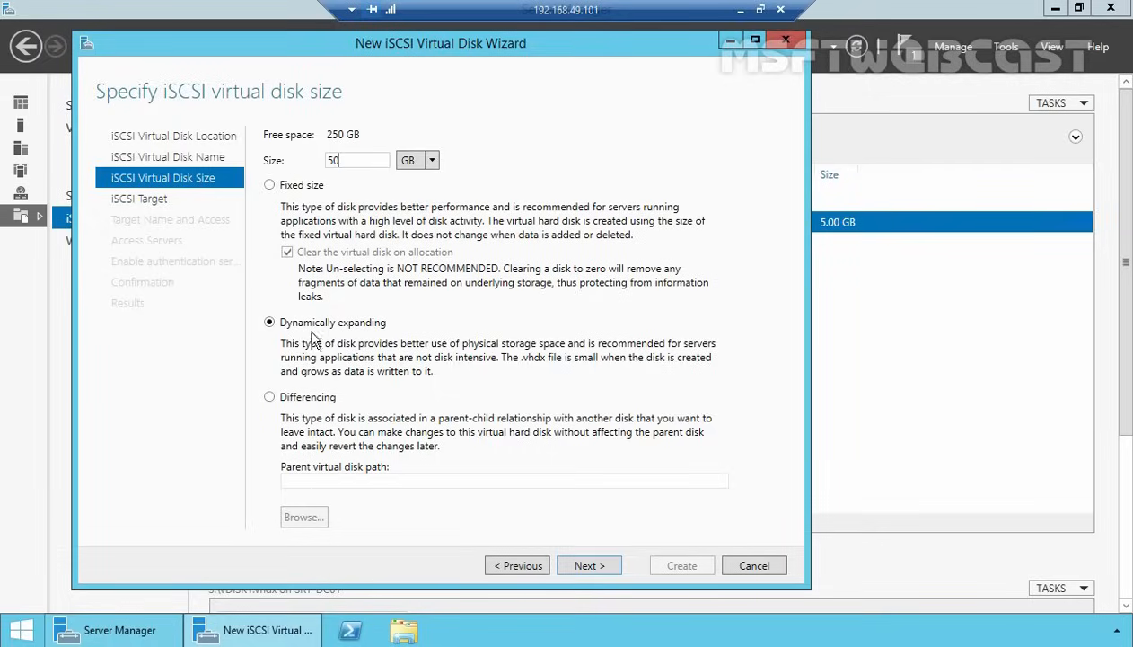
{"action": "left_click", "coordinate": [584, 564]}
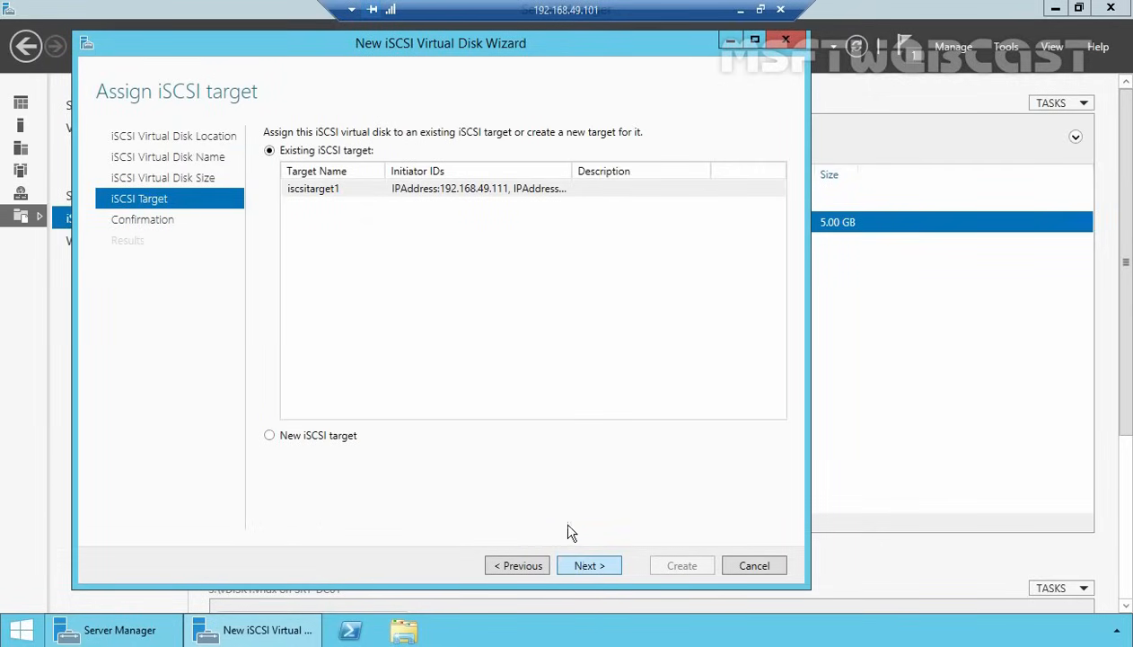
- Create vDISK2 on existing target iscsitarget1, then return to NODE1's Server Manager
{"action": "left_click", "coordinate": [324, 191]}
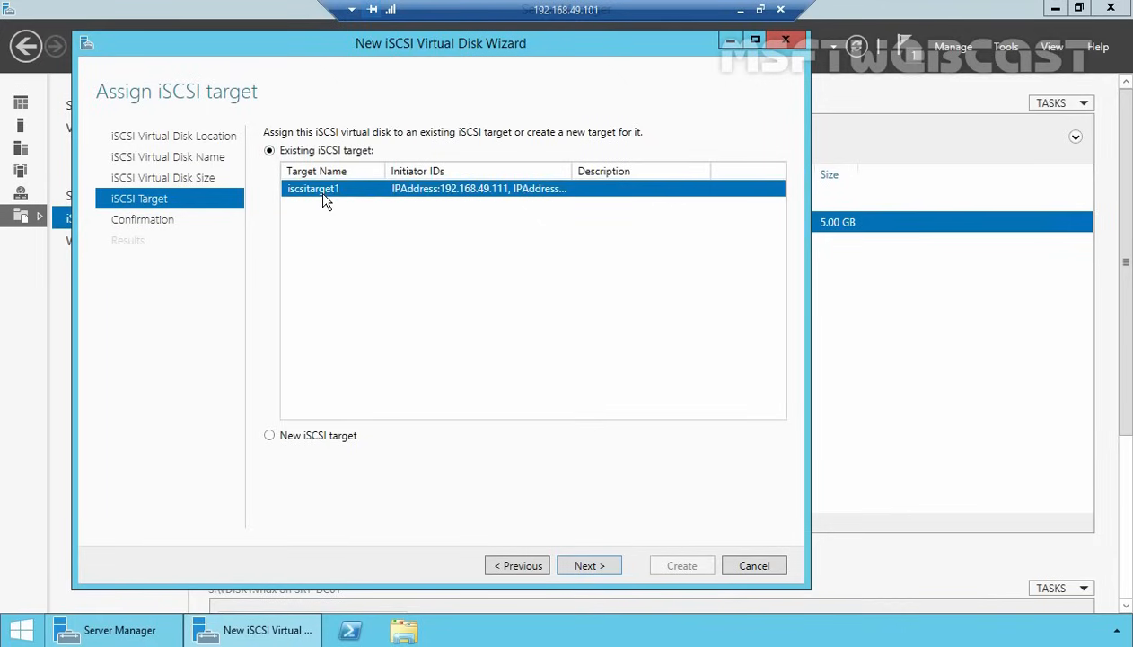
{"action": "double_click", "coordinate": [572, 171]}
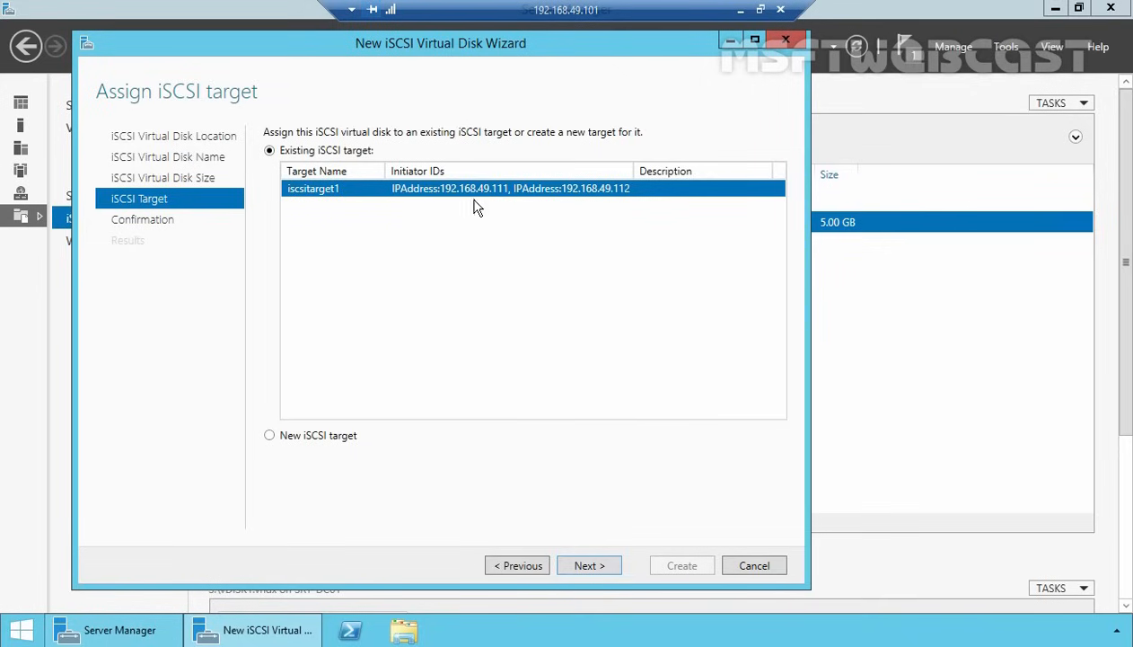
{"action": "left_click", "coordinate": [588, 566]}
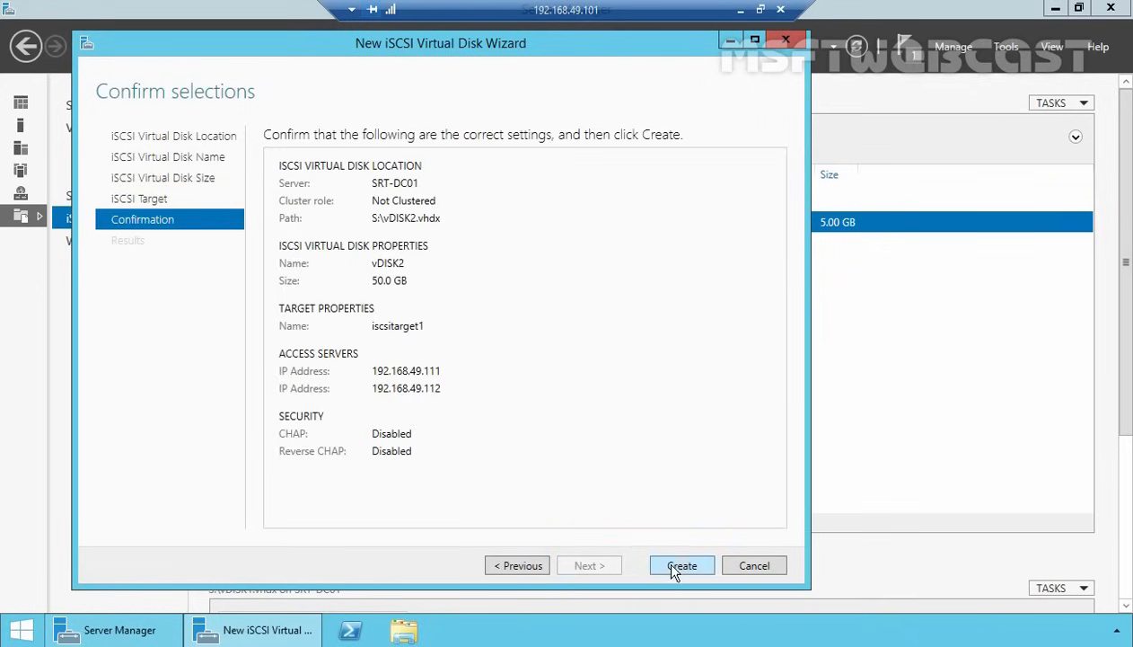
{"action": "left_click", "coordinate": [679, 567]}
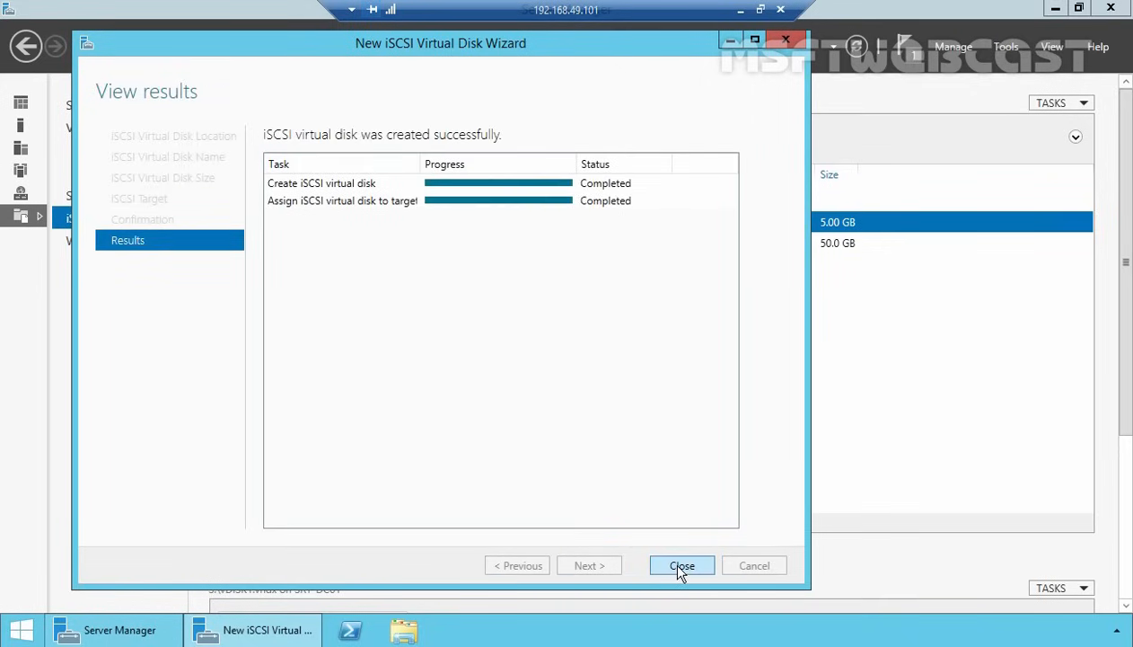
{"action": "left_click", "coordinate": [681, 567]}
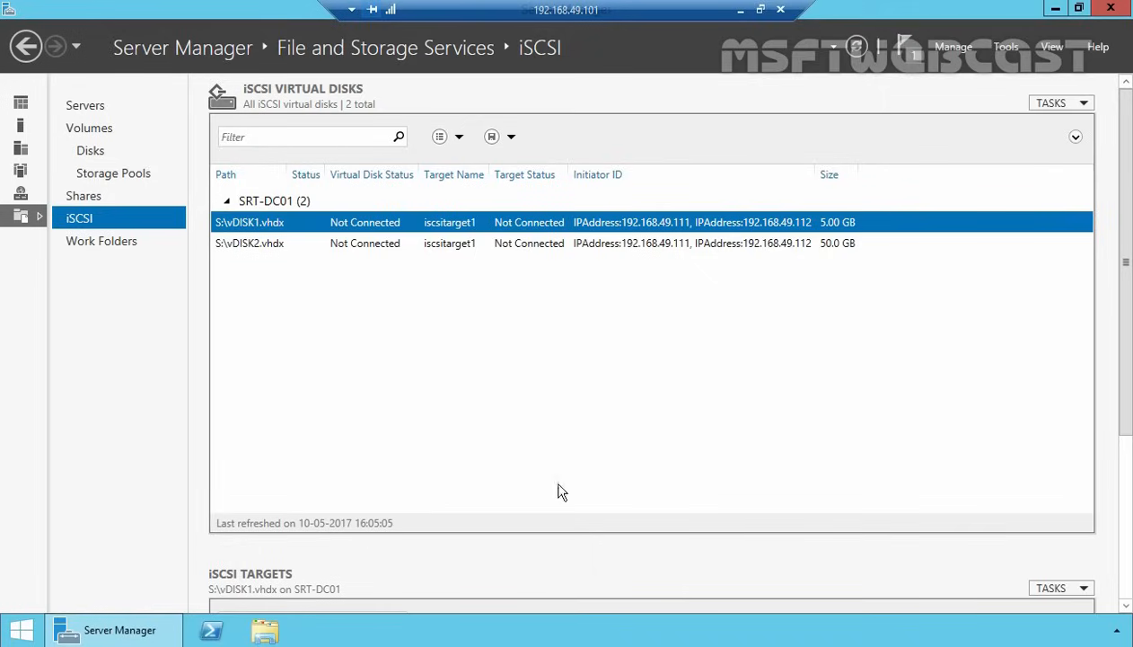
{"action": "left_click", "coordinate": [742, 10]}
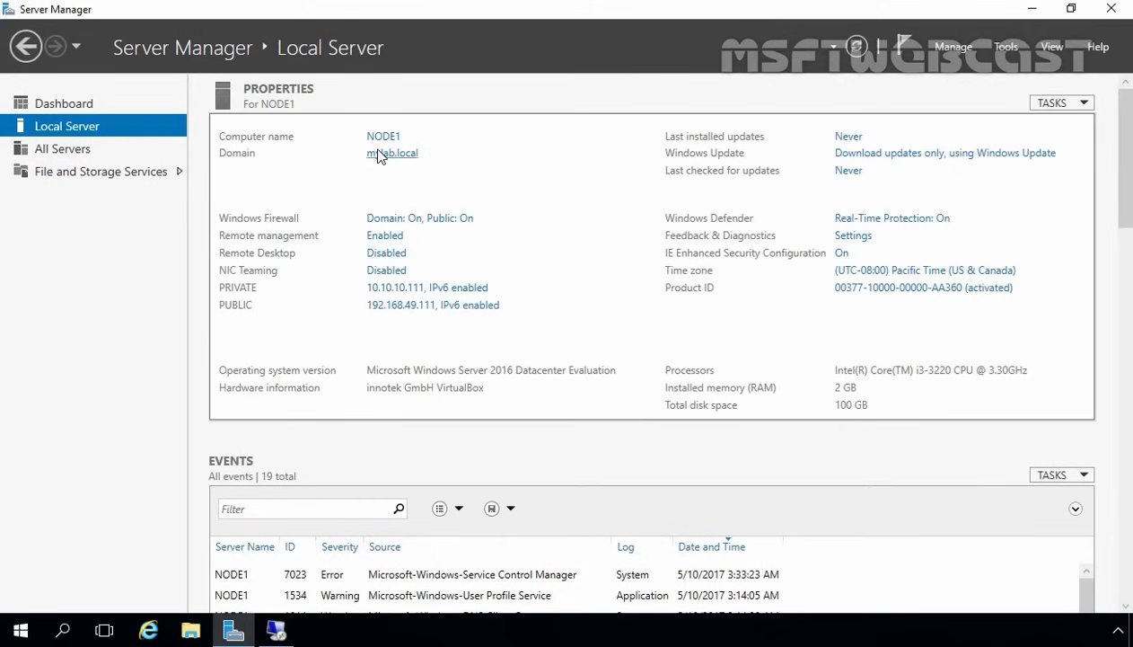
- Launch iSCSI Initiator from Tools and agree to start the Microsoft iSCSI service
{"action": "left_click", "coordinate": [1008, 49]}
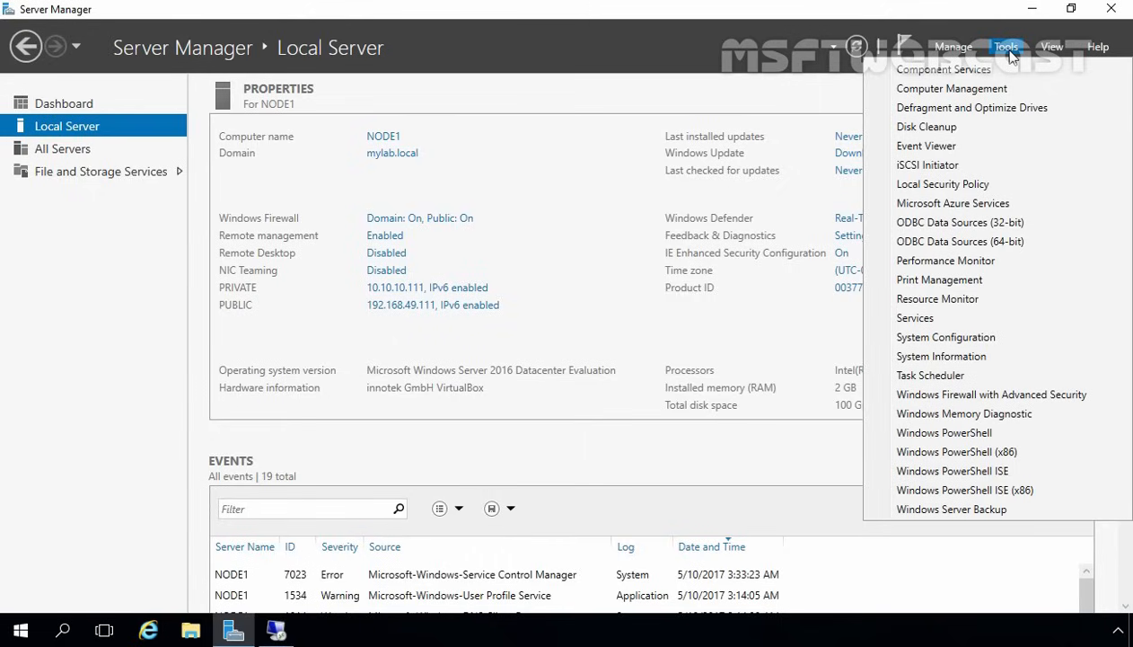
{"action": "left_click", "coordinate": [971, 165]}
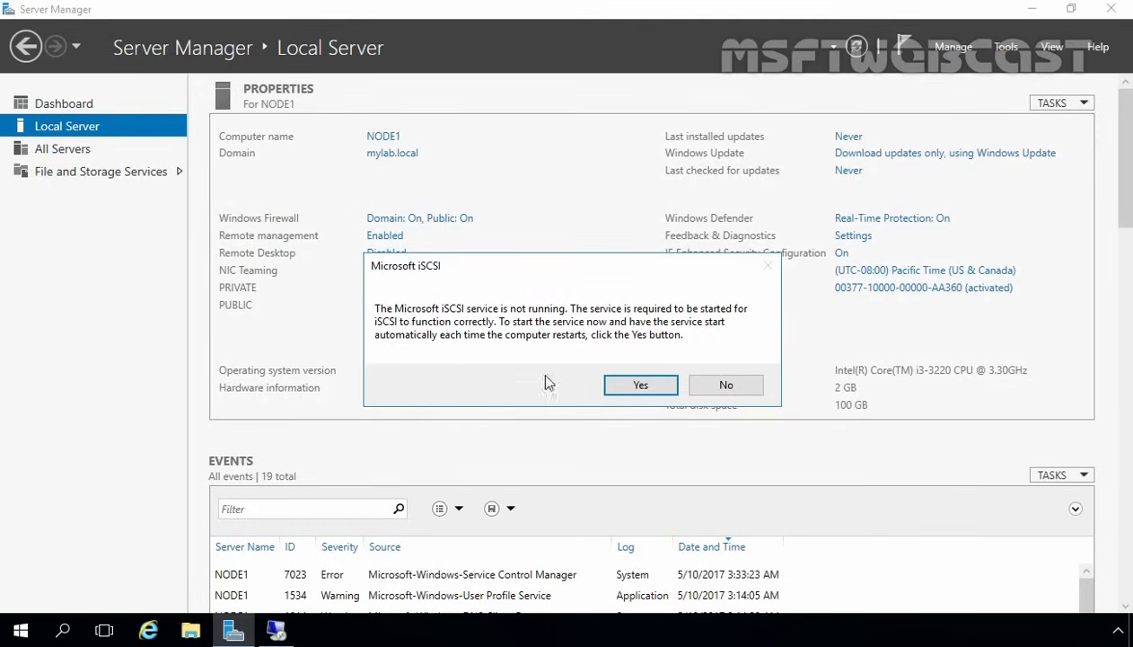
{"action": "left_click", "coordinate": [643, 386]}
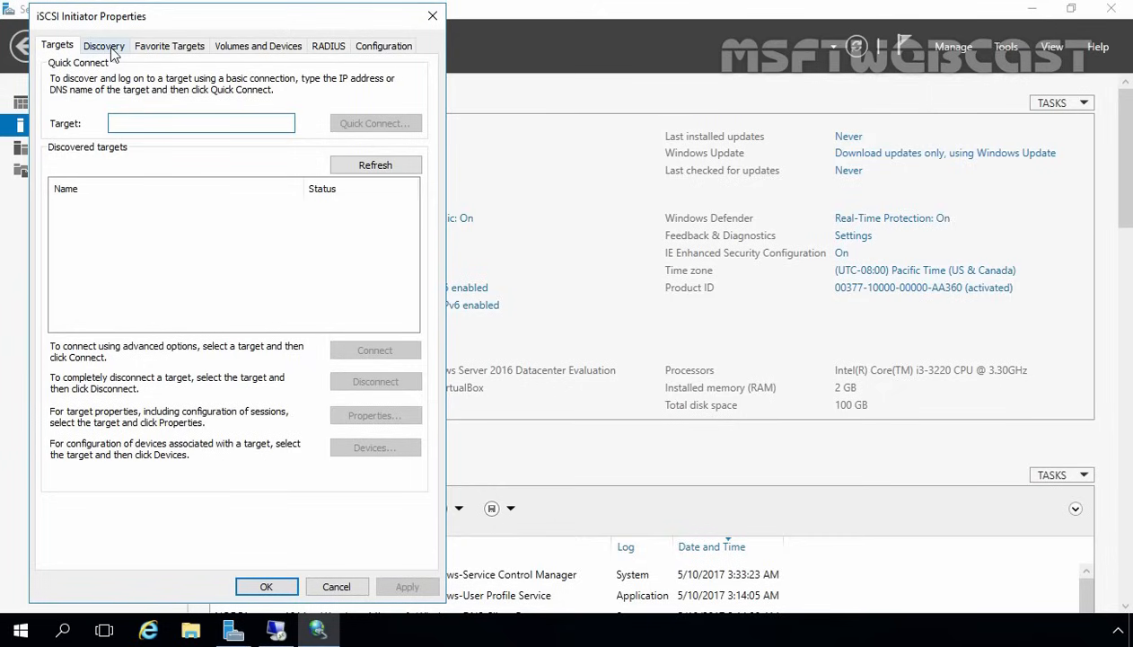
- Discover portal 192.168.49.101 using the Microsoft iSCSI Initiator adapter and initiator IP 192.168.49.111
{"action": "left_click", "coordinate": [111, 49]}
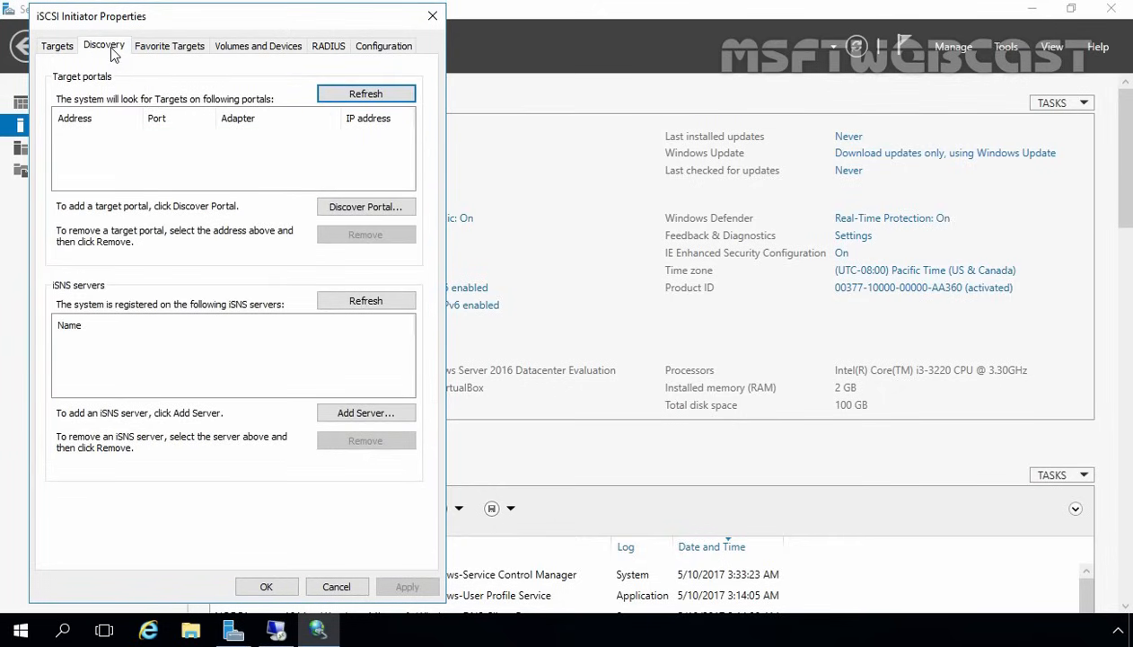
{"action": "left_click", "coordinate": [360, 209]}
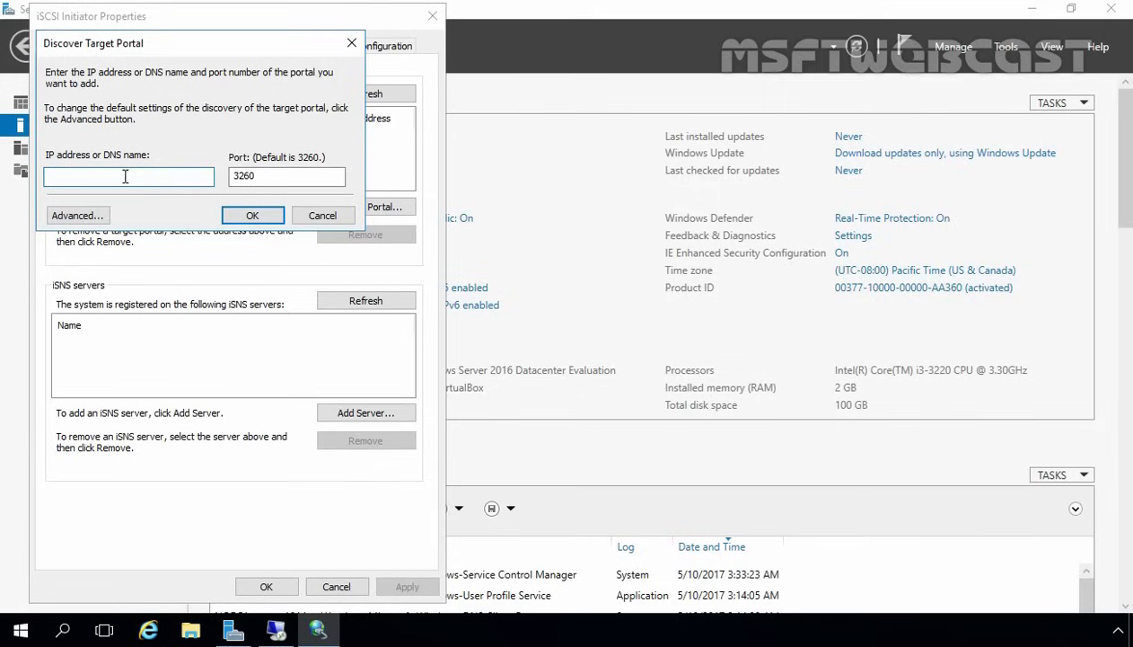
{"action": "type", "text": "192.168.49.101"}
{"action": "left_click", "coordinate": [70, 215]}
{"action": "left_click", "coordinate": [260, 138]}
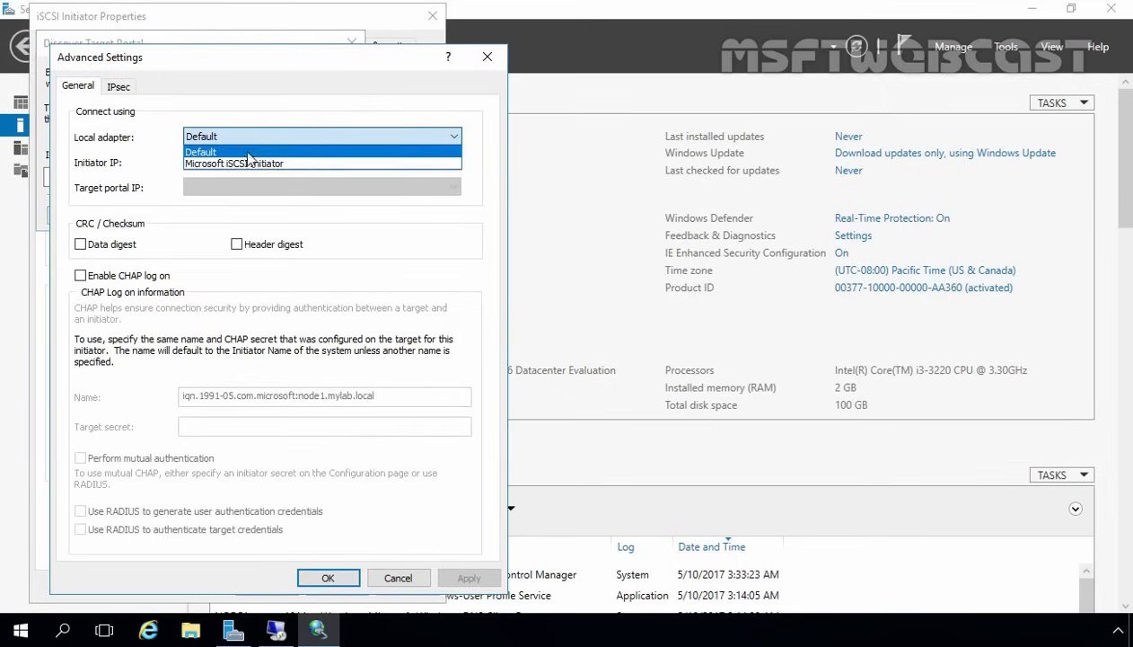
{"action": "left_click", "coordinate": [243, 161]}
{"action": "left_click", "coordinate": [237, 161]}
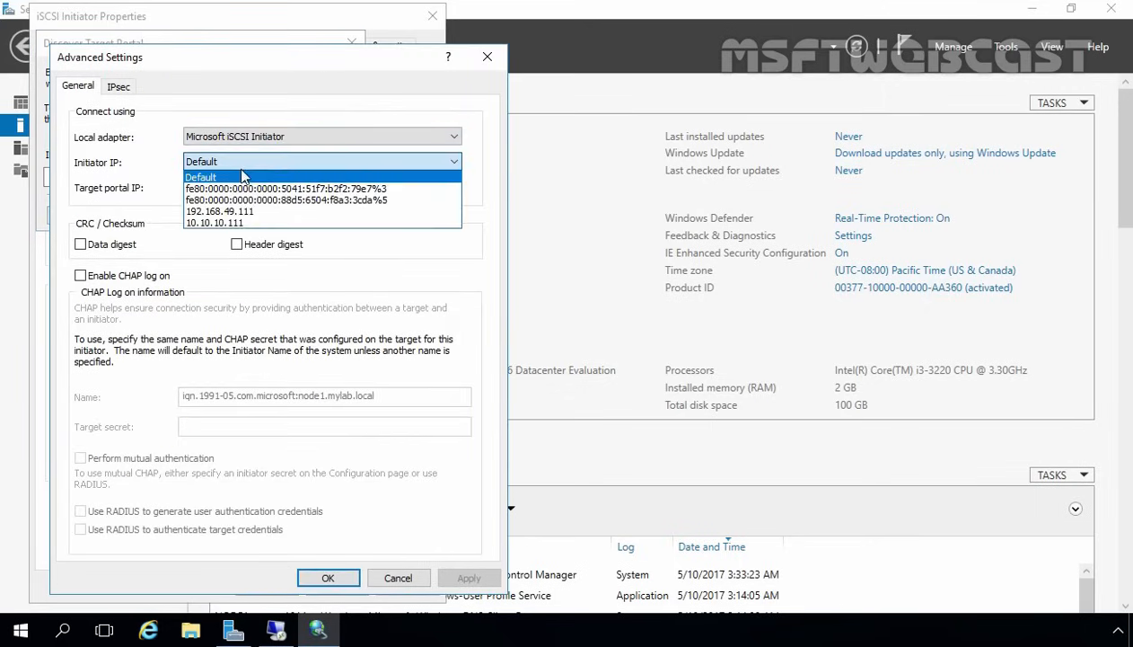
{"action": "left_click", "coordinate": [238, 217]}
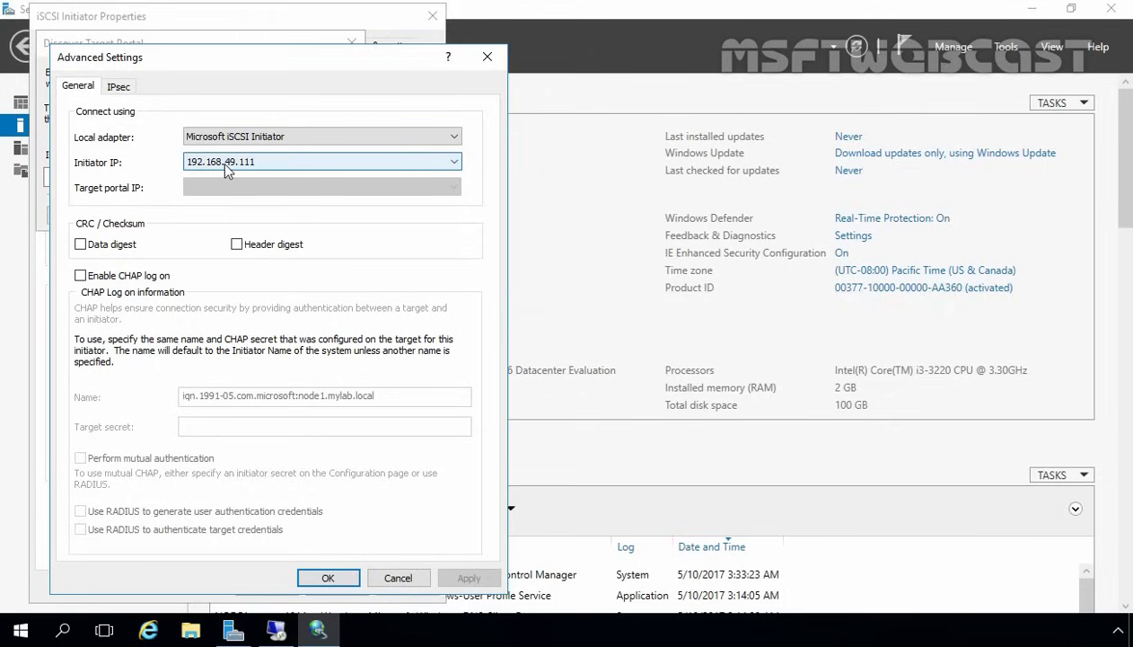
{"action": "left_click", "coordinate": [329, 579]}
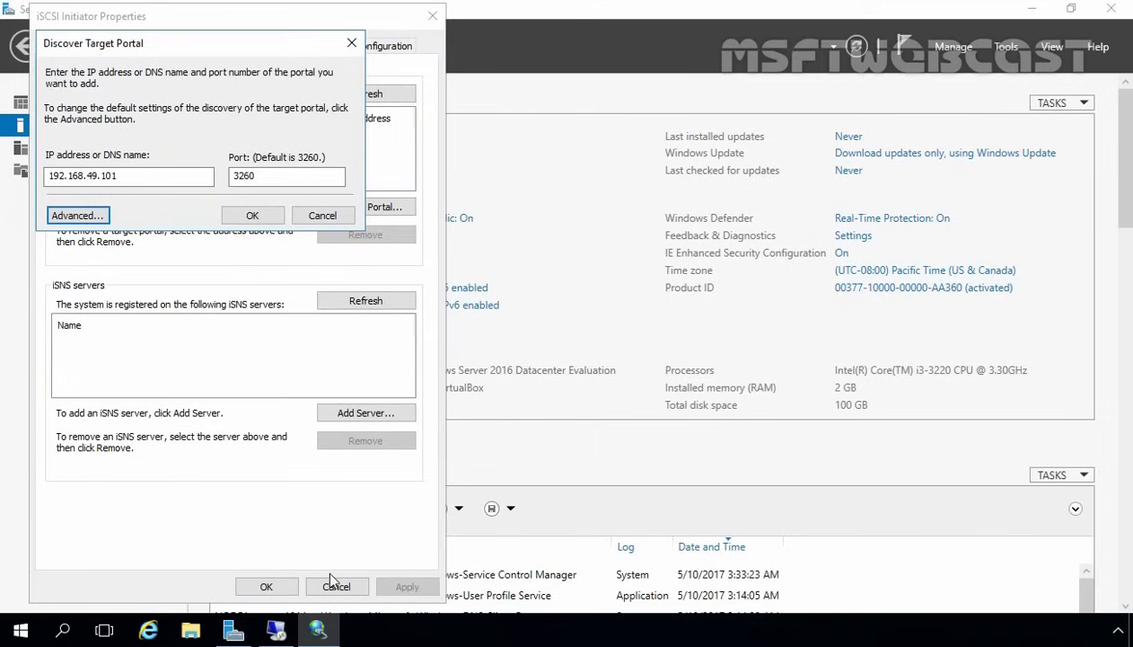
{"action": "left_click", "coordinate": [252, 217]}
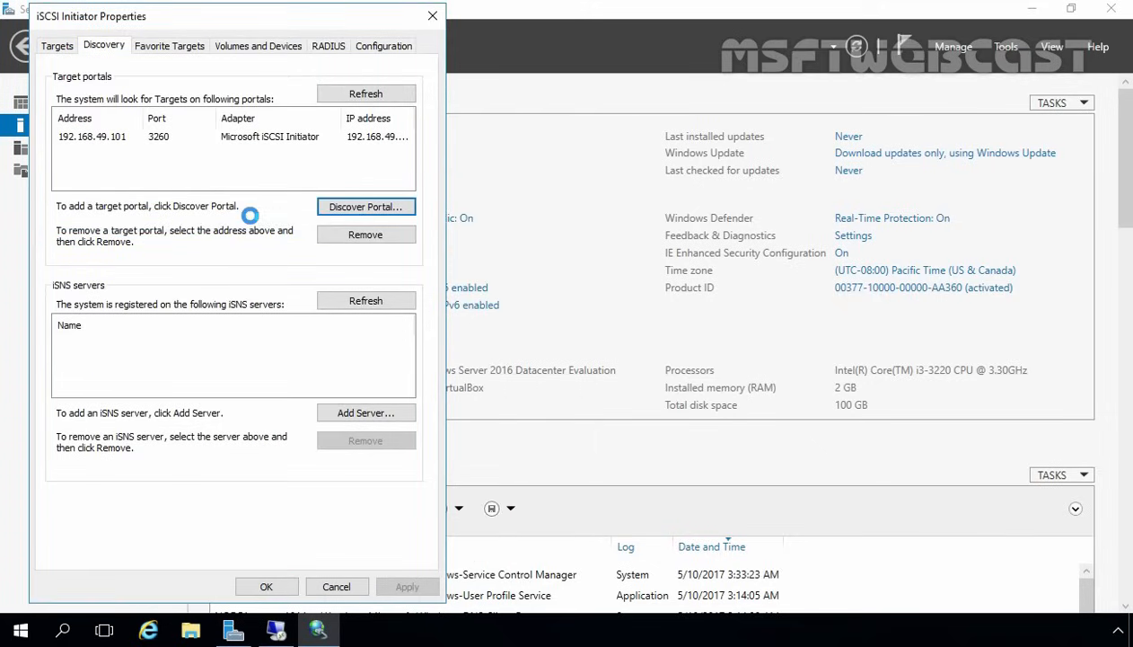
{"action": "left_click", "coordinate": [57, 47]}
- Select iscsitarget1 and set its connection's local adapter to Microsoft iSCSI Initiator
{"action": "left_click", "coordinate": [125, 208]}
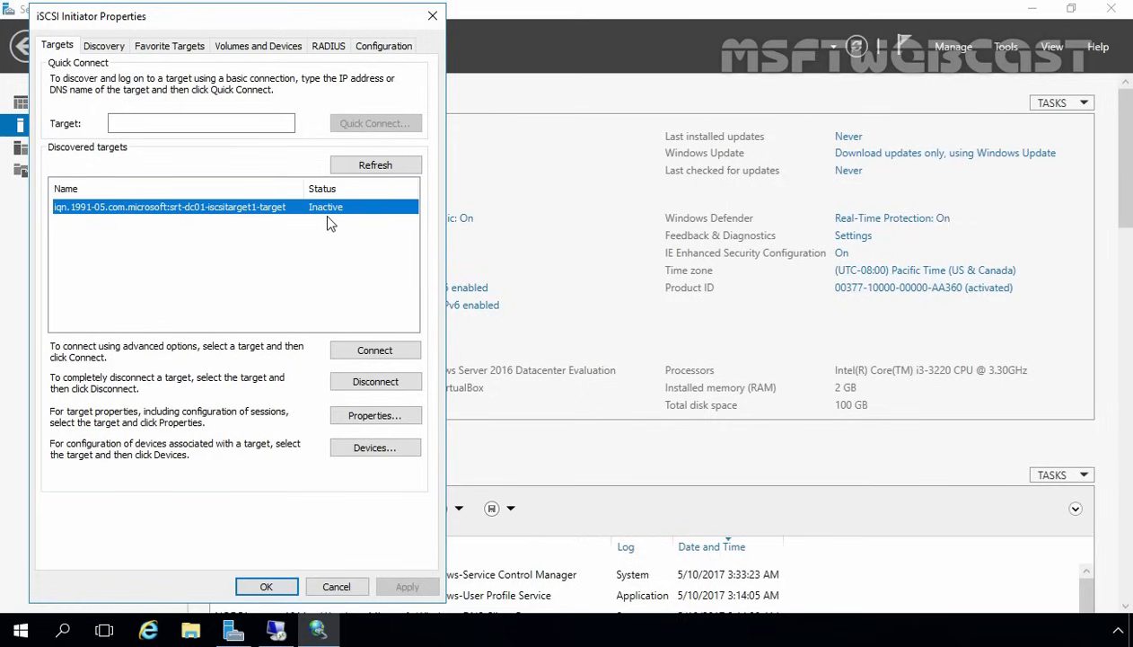
{"action": "left_click", "coordinate": [371, 356]}
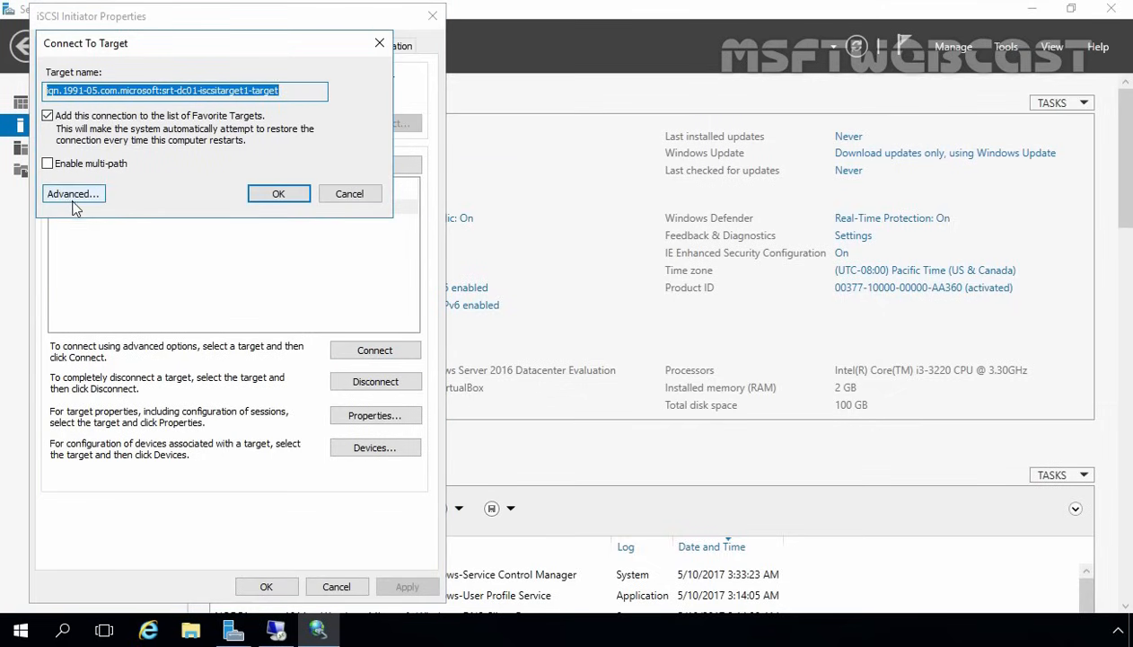
{"action": "left_click", "coordinate": [73, 203]}
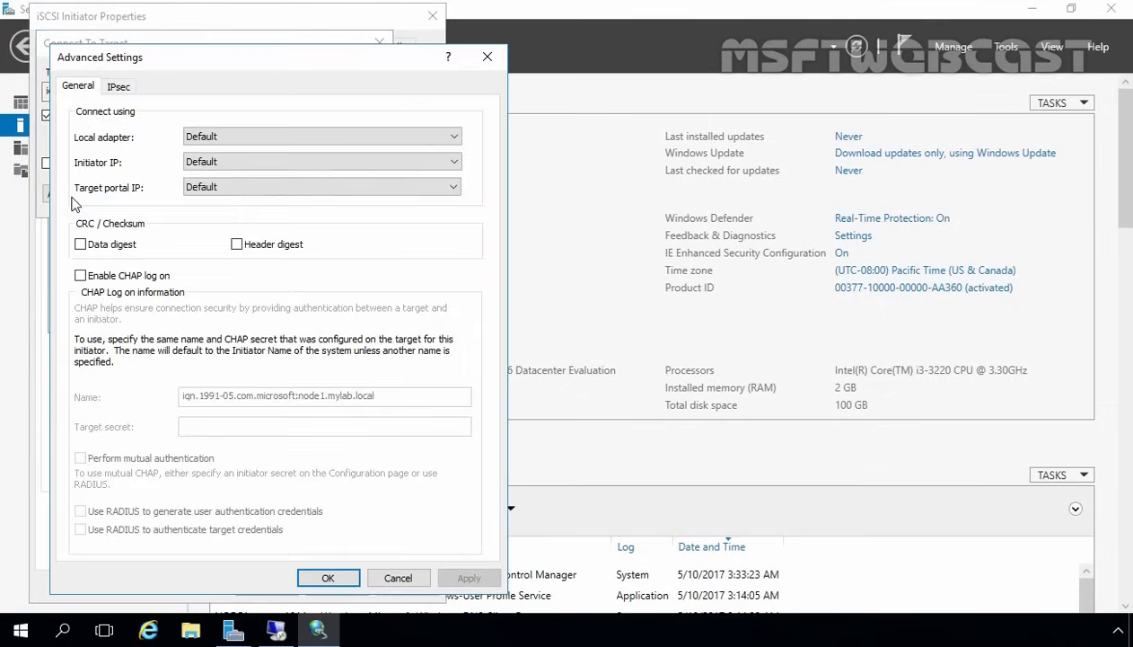
{"action": "left_click", "coordinate": [225, 137]}
{"action": "left_click", "coordinate": [228, 148]}
{"action": "left_click", "coordinate": [228, 141]}
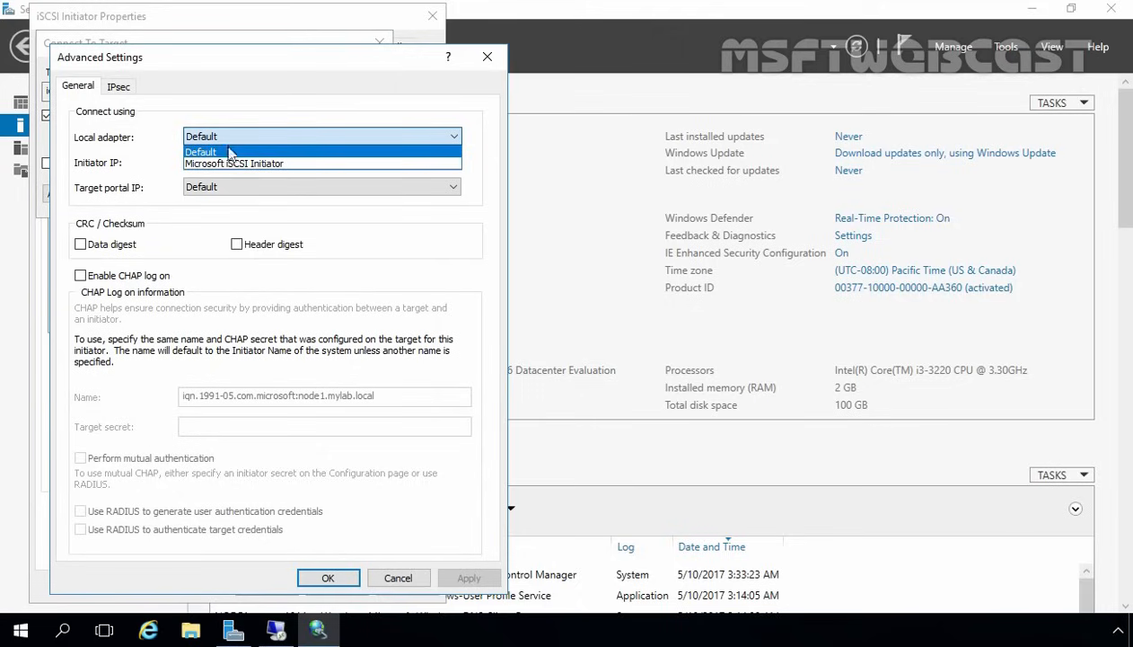
{"action": "left_click", "coordinate": [231, 164]}
- Connect via initiator IP 192.168.49.111 and portal 192.168.49.101 / 3260, then close the initiator properties
{"action": "left_click", "coordinate": [215, 160]}
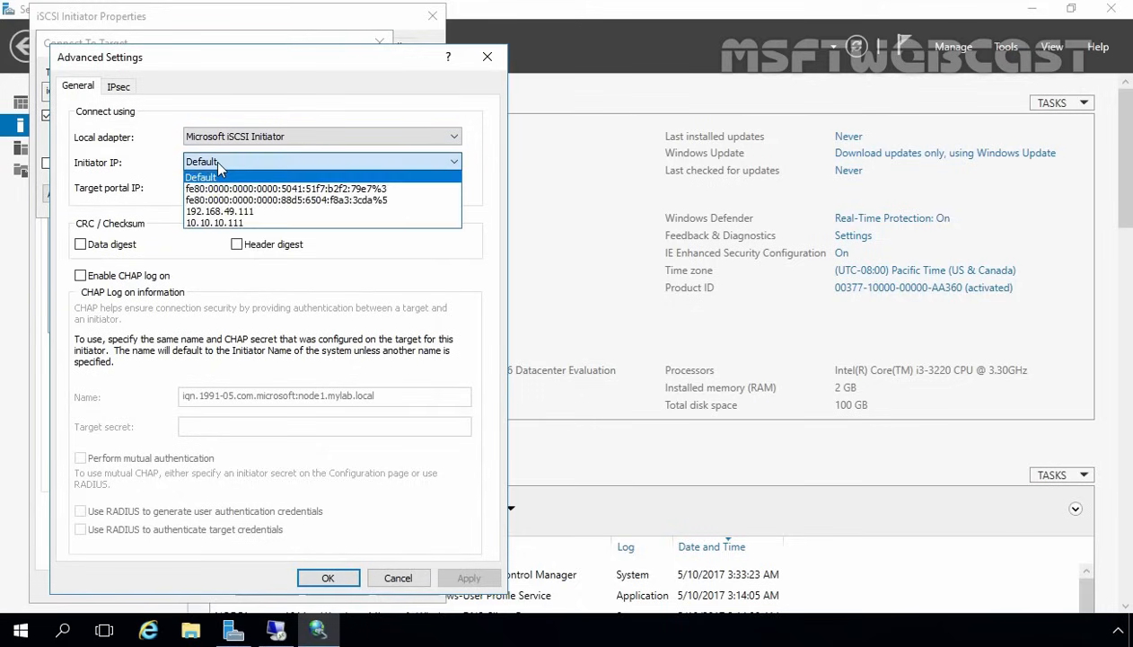
{"action": "left_click", "coordinate": [213, 212]}
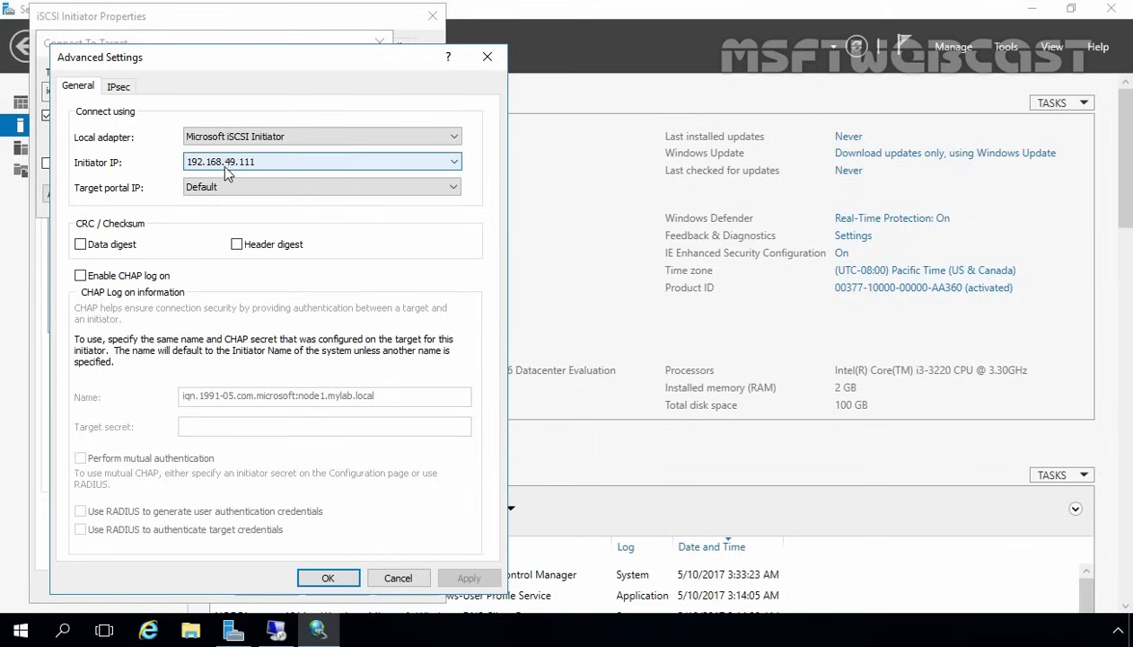
{"action": "left_click", "coordinate": [235, 187]}
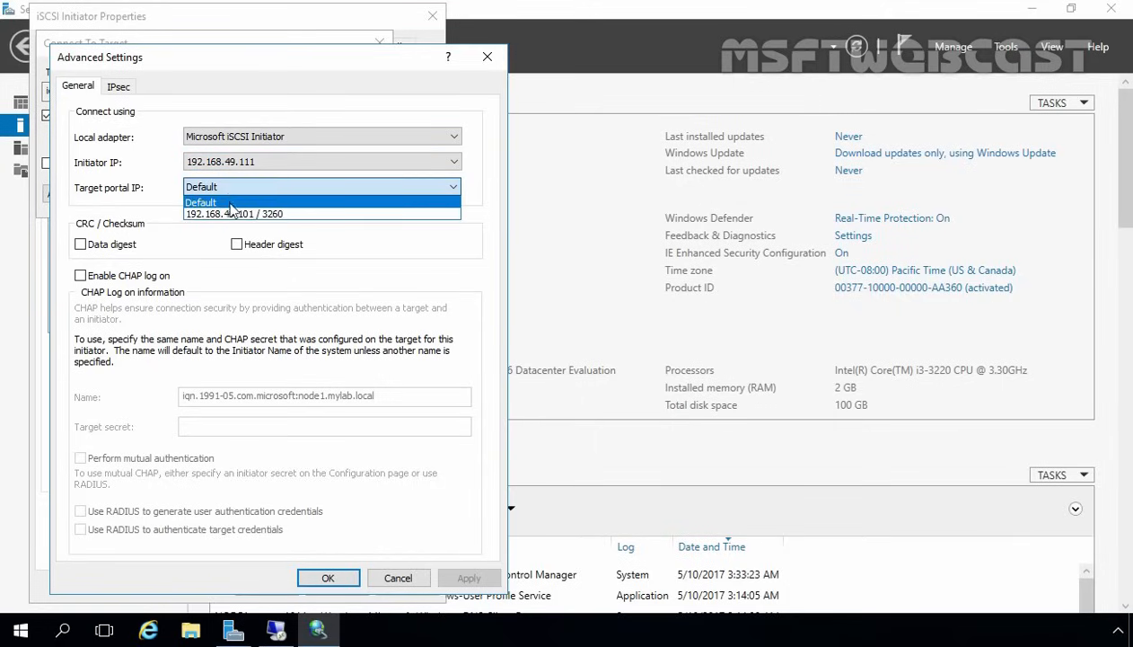
{"action": "left_click", "coordinate": [230, 213]}
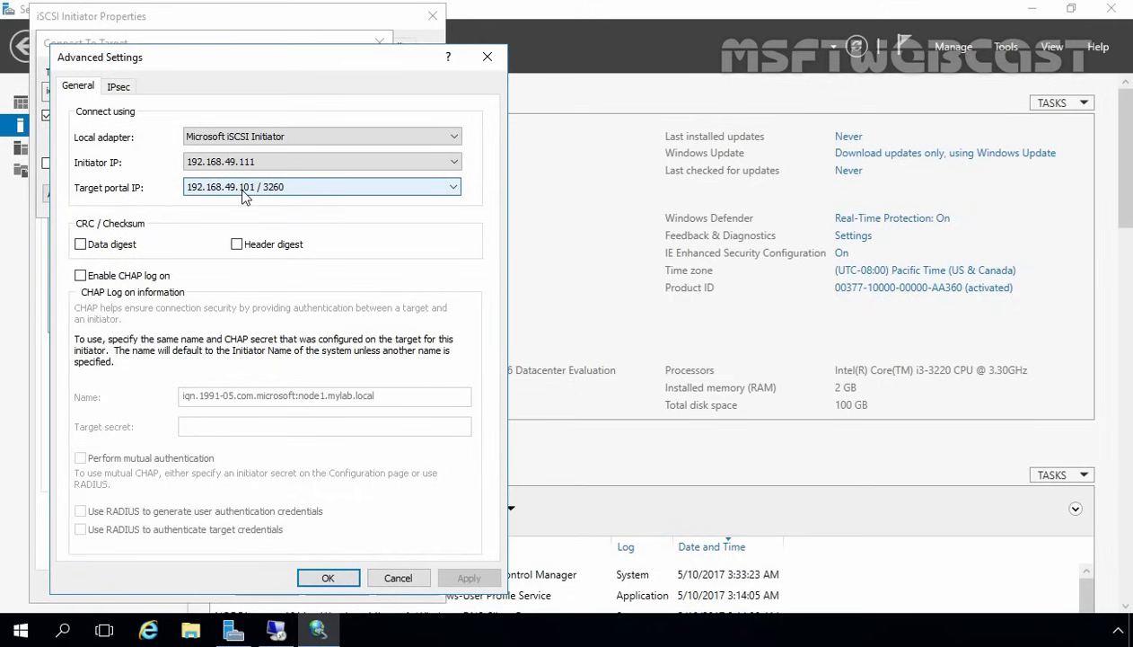
{"action": "left_click", "coordinate": [328, 577]}
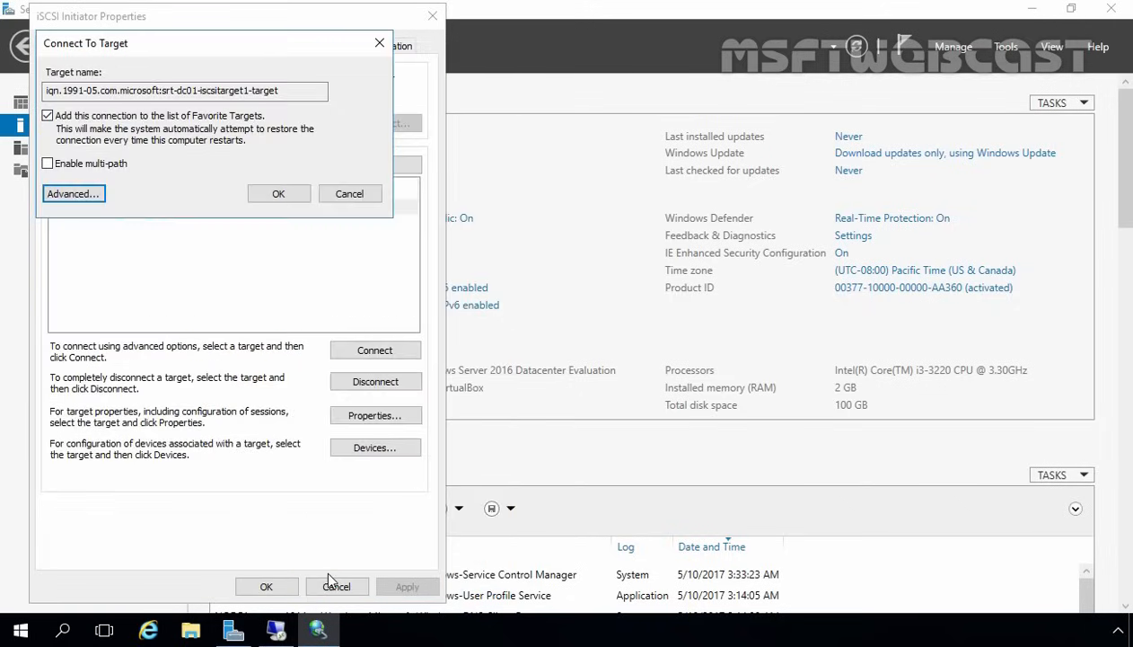
{"action": "left_click", "coordinate": [277, 194]}
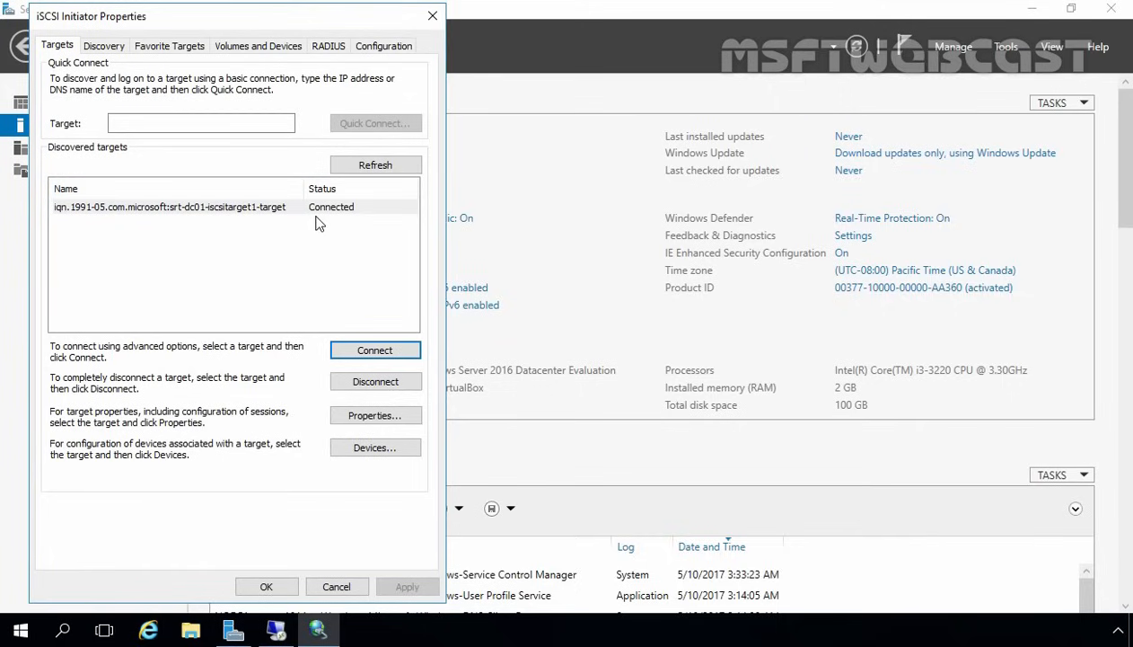
{"action": "left_click", "coordinate": [264, 586]}
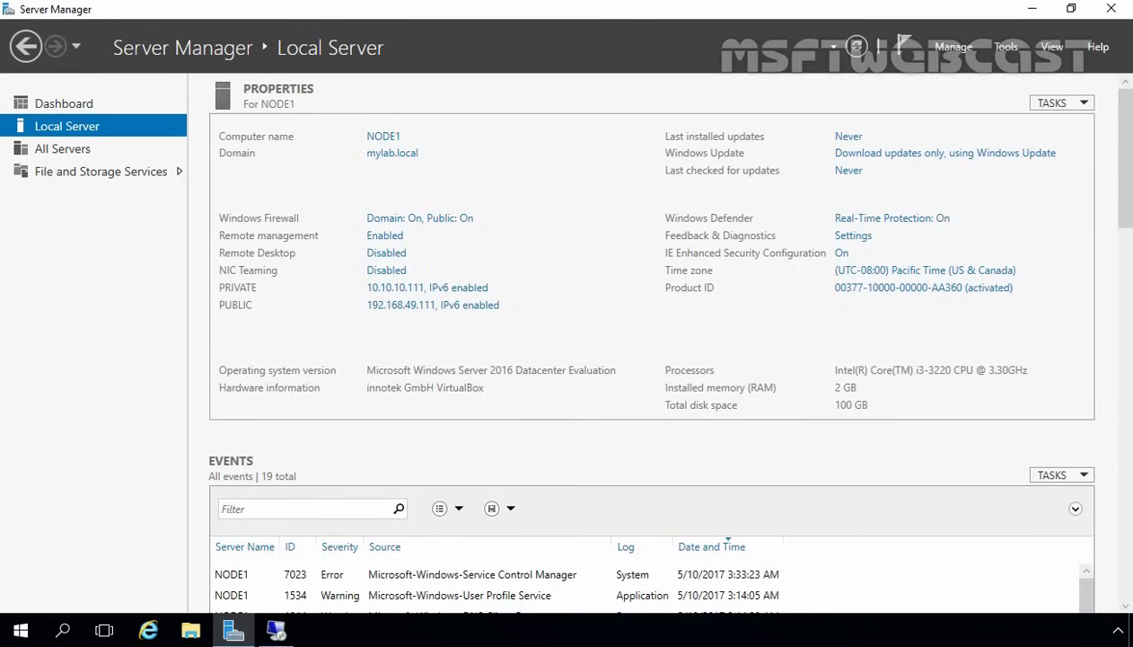
- Open Disk Management maximized and bring Disk 1 and Disk 2 online
{"action": "left_click", "coordinate": [20, 632]}
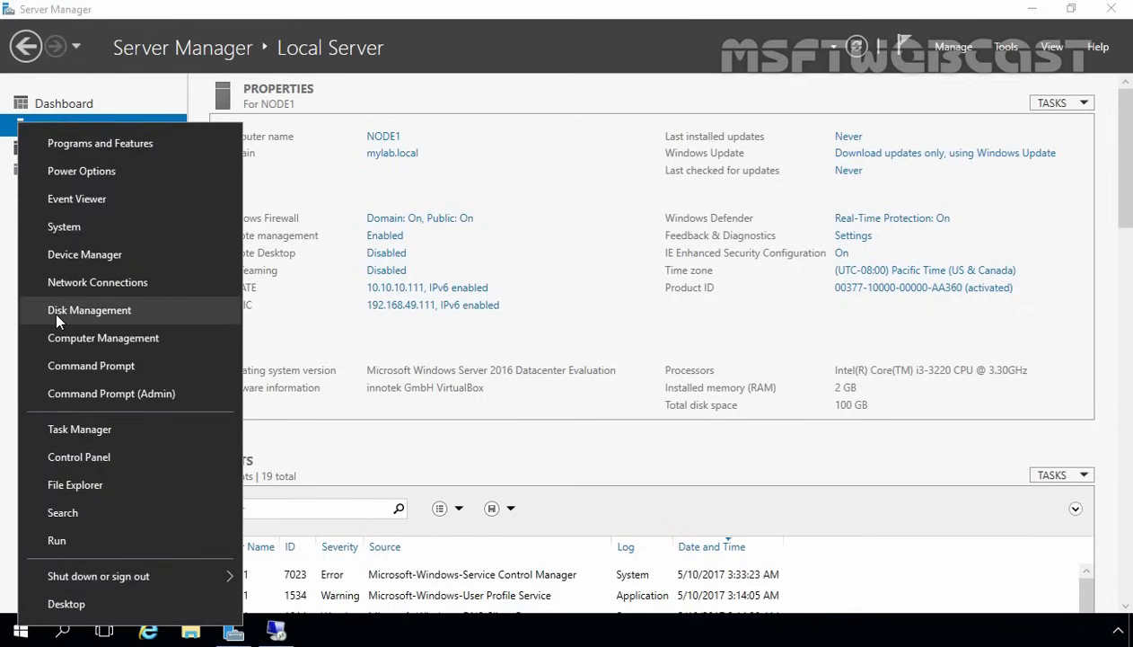
{"action": "left_click", "coordinate": [56, 310]}
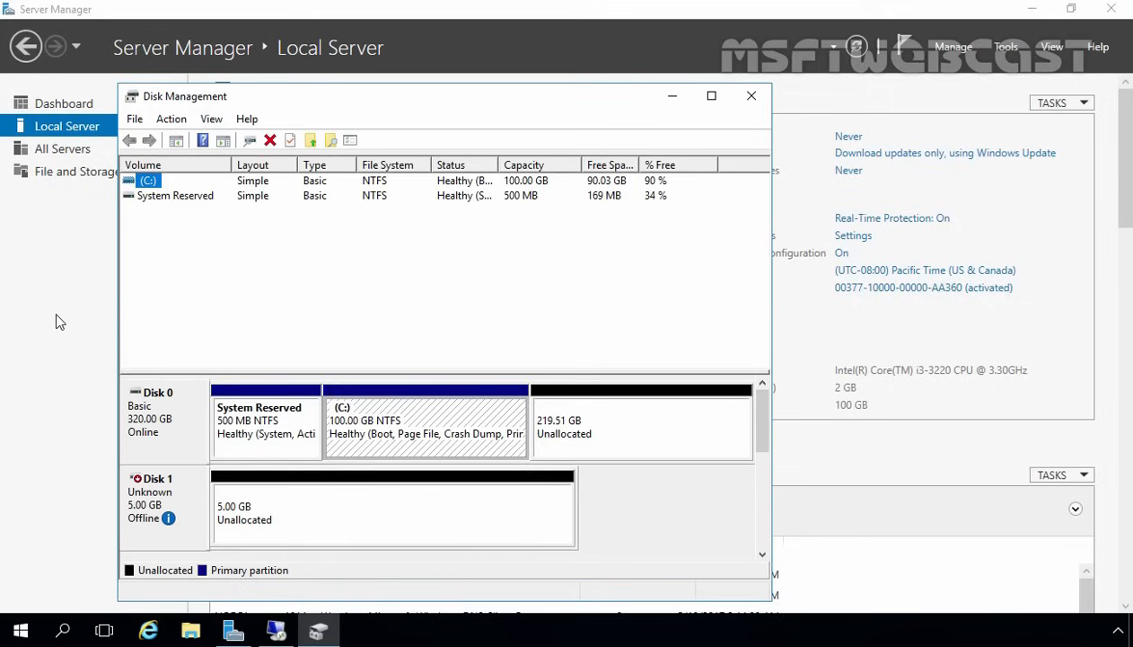
{"action": "left_click", "coordinate": [712, 97]}
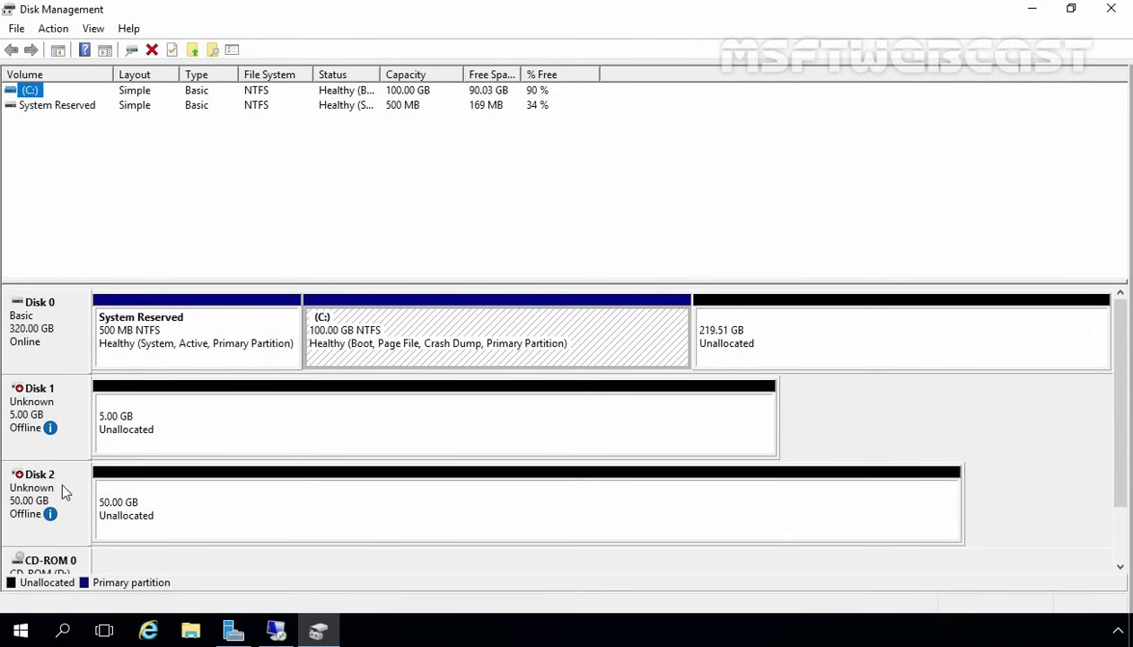
{"action": "right_click", "coordinate": [43, 402]}
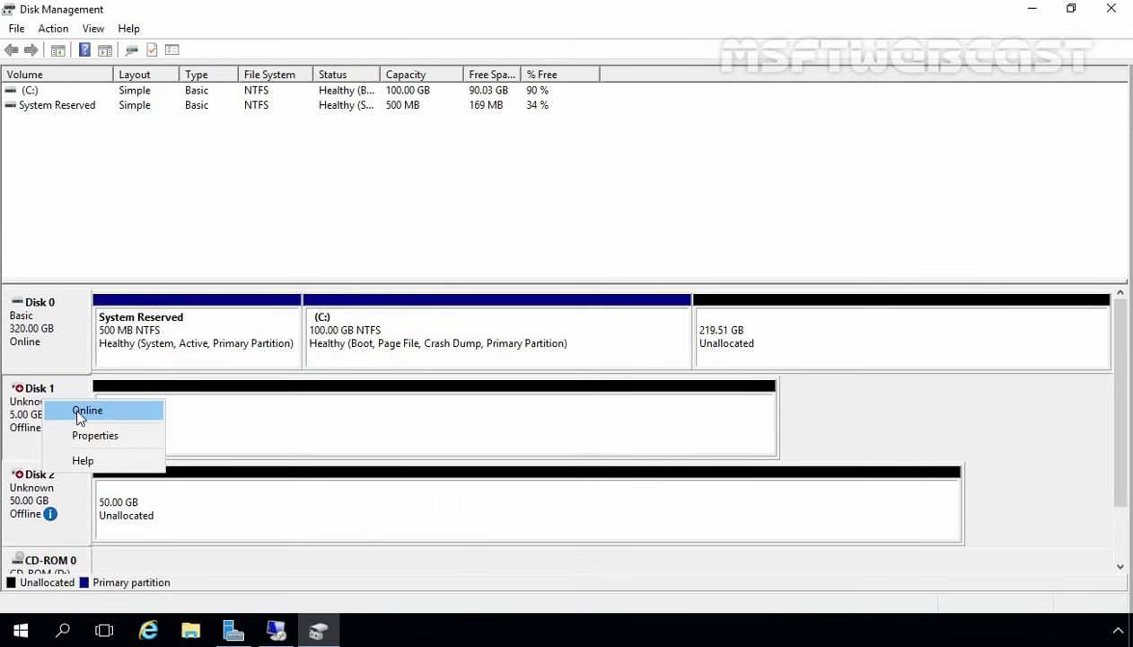
{"action": "left_click", "coordinate": [80, 415]}
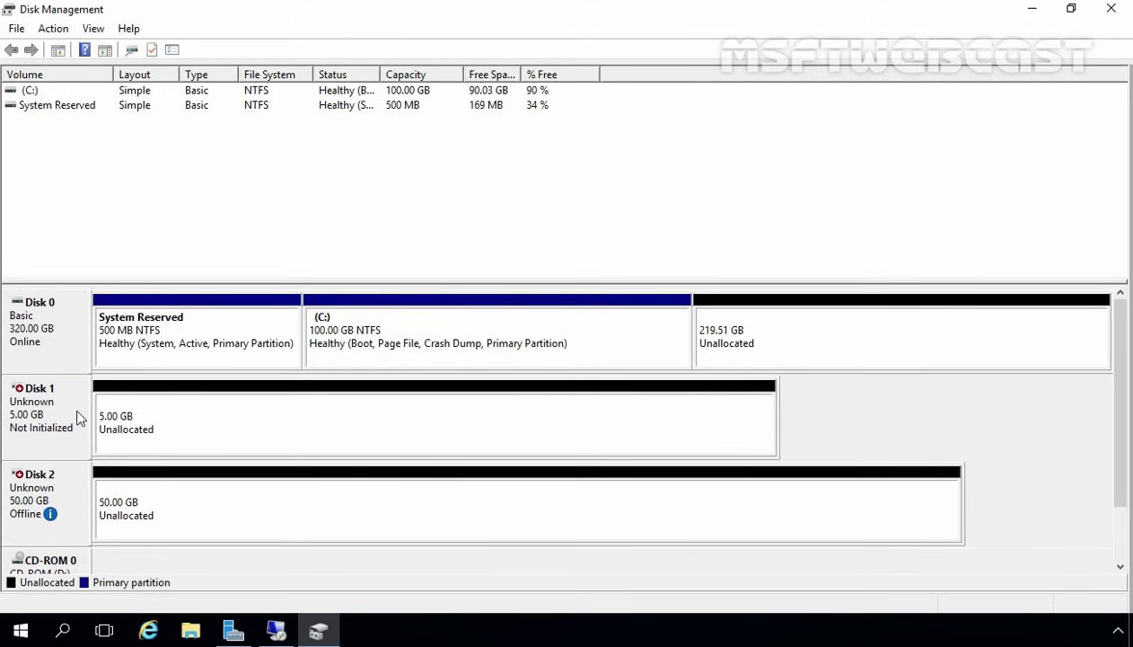
{"action": "right_click", "coordinate": [59, 484]}
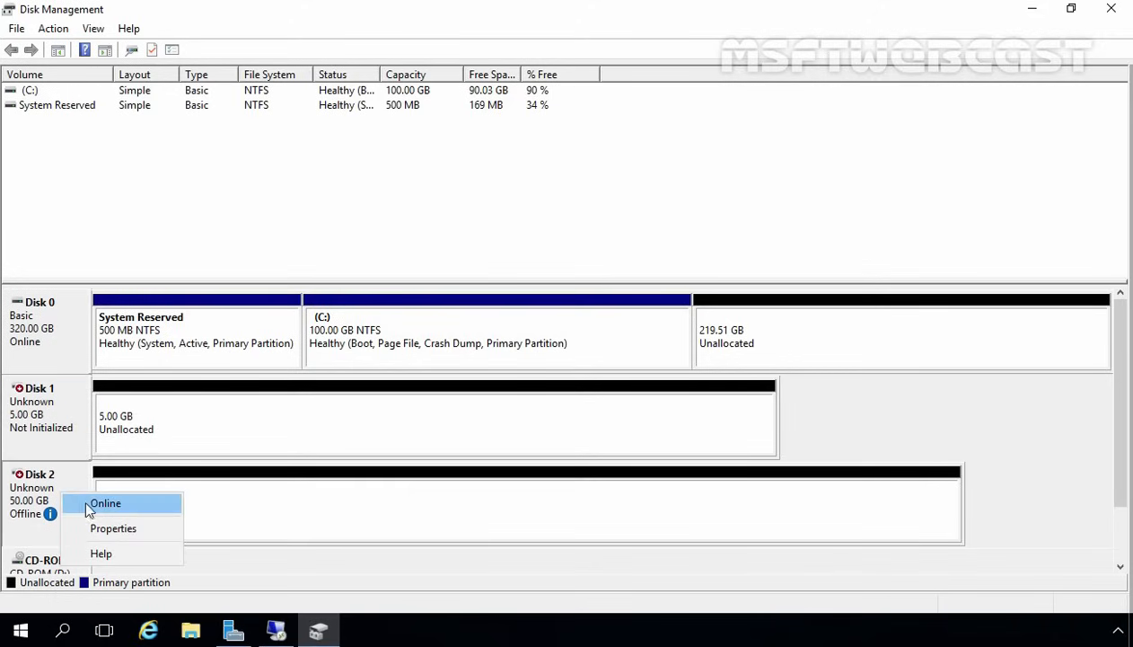
{"action": "left_click", "coordinate": [89, 506]}
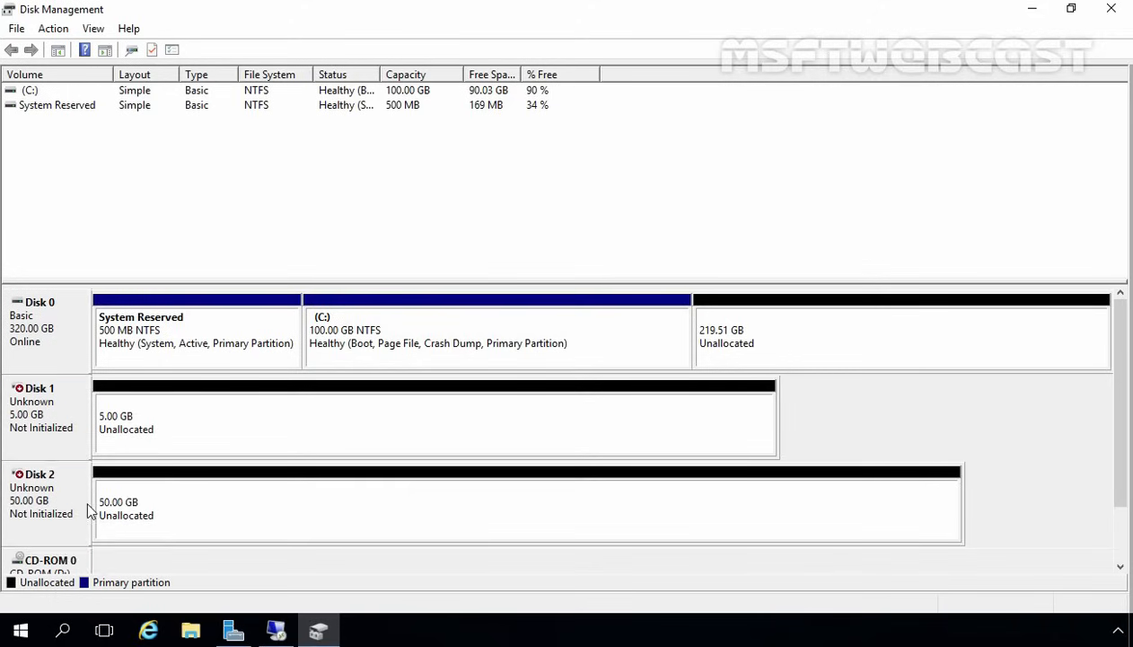
- Initialize Disk 1 and Disk 2 with the MBR partition style
{"action": "left_click", "coordinate": [62, 406]}
{"action": "right_click", "coordinate": [62, 406]}
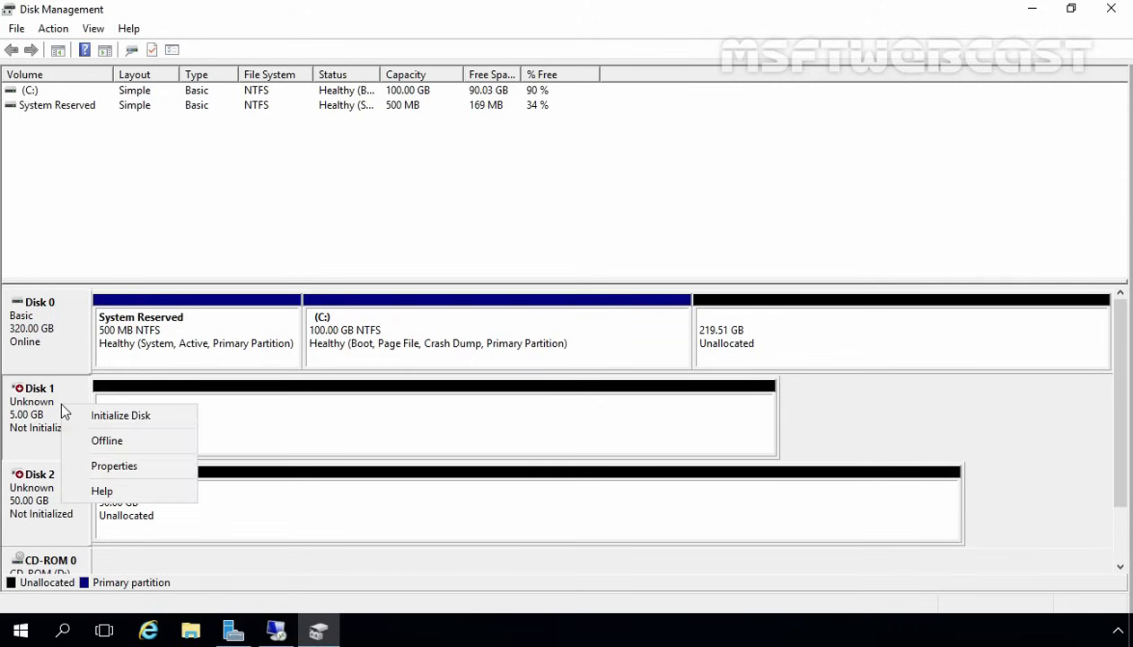
{"action": "left_click", "coordinate": [90, 415]}
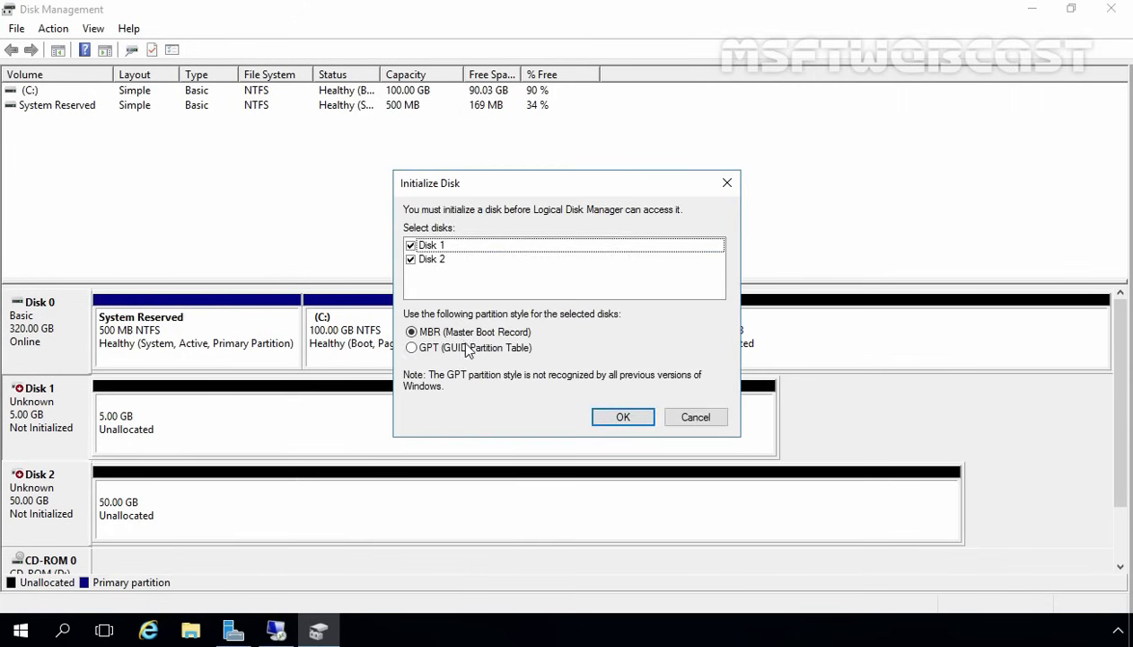
{"action": "left_click", "coordinate": [620, 418]}
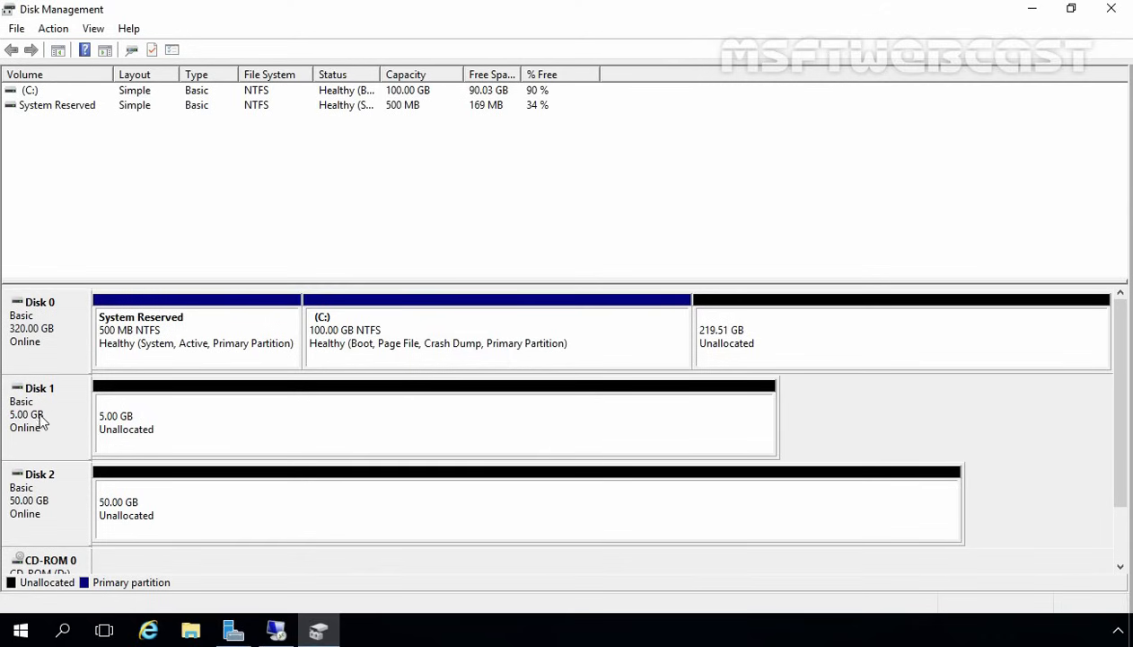
- Create a full-size 5117 MB simple volume Q: on Disk 1 with NTFS quick format
{"action": "left_click", "coordinate": [263, 420]}
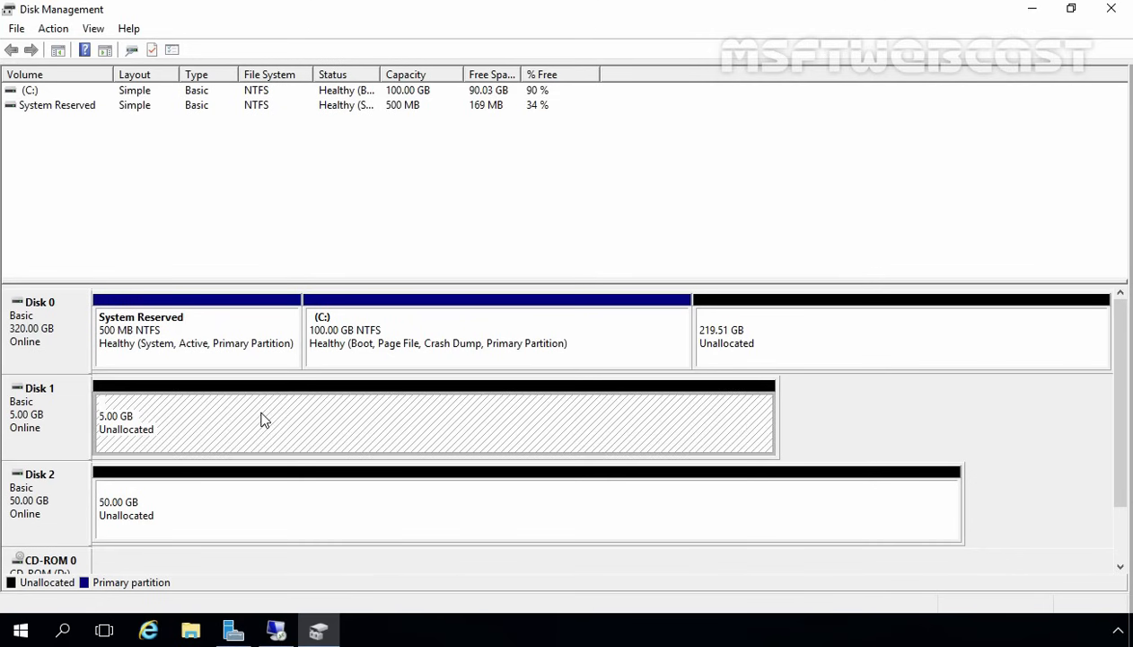
{"action": "right_click", "coordinate": [264, 420]}
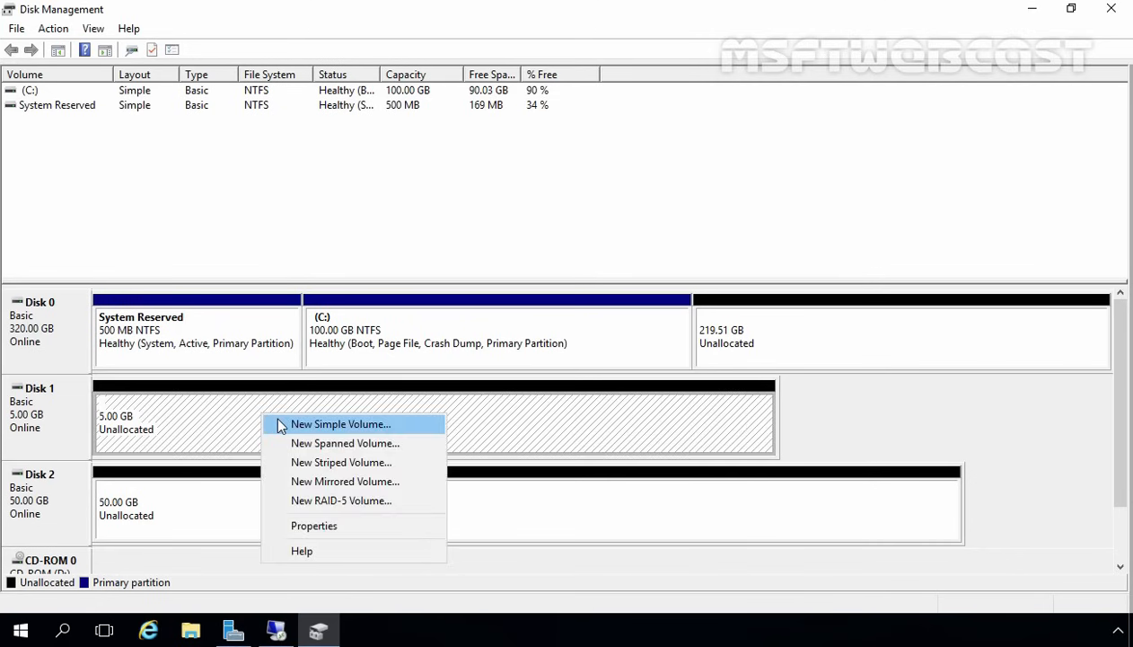
{"action": "left_click", "coordinate": [281, 425]}
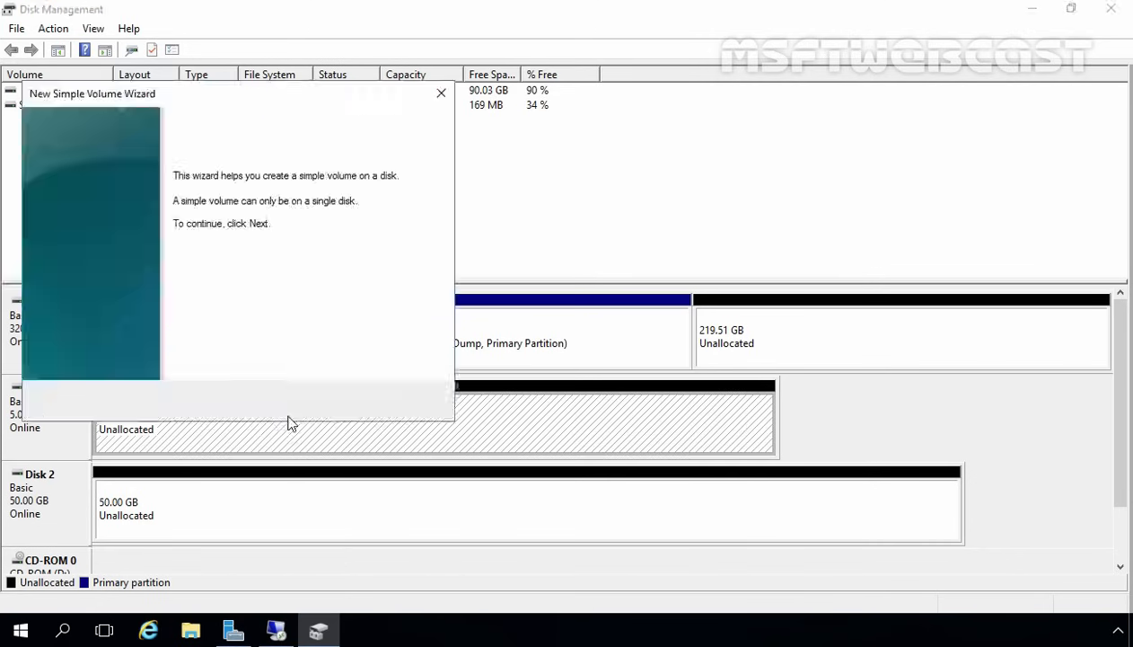
{"action": "left_click", "coordinate": [341, 405]}
{"action": "left_click", "coordinate": [339, 404]}
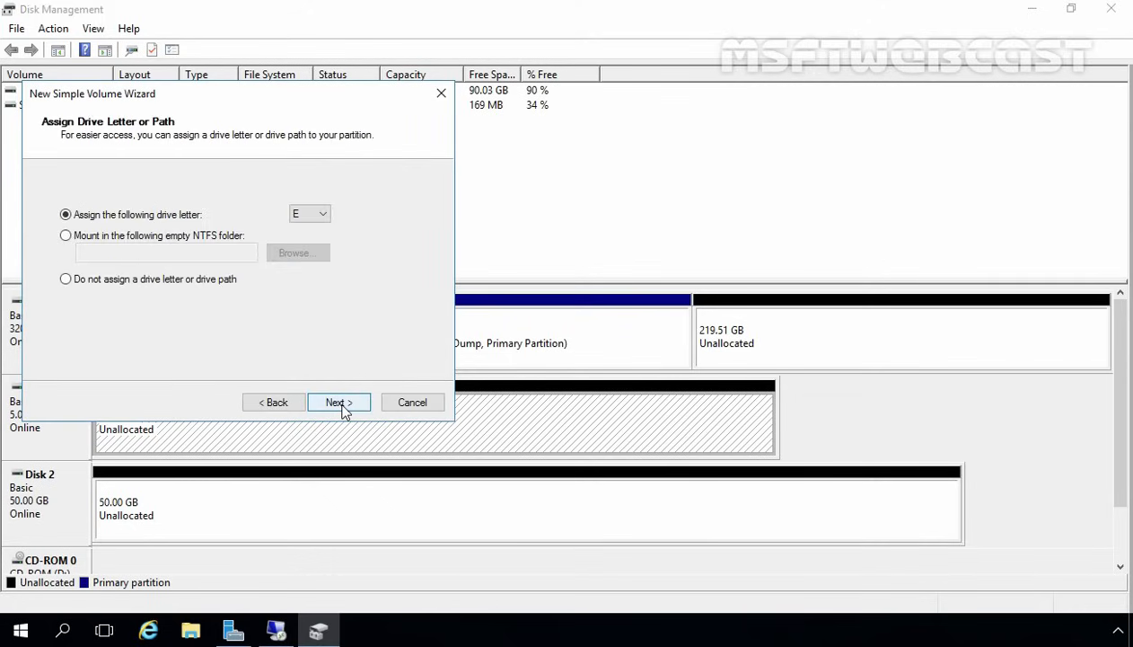
{"action": "left_click", "coordinate": [321, 219]}
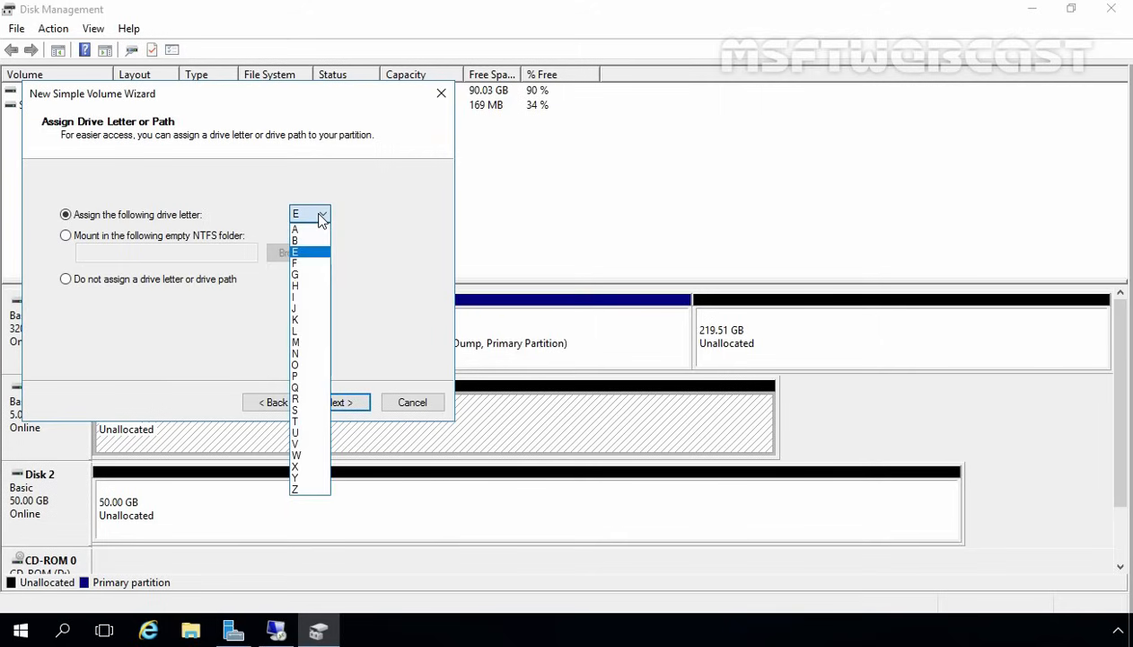
{"action": "left_click", "coordinate": [298, 388]}
{"action": "left_click", "coordinate": [338, 406]}
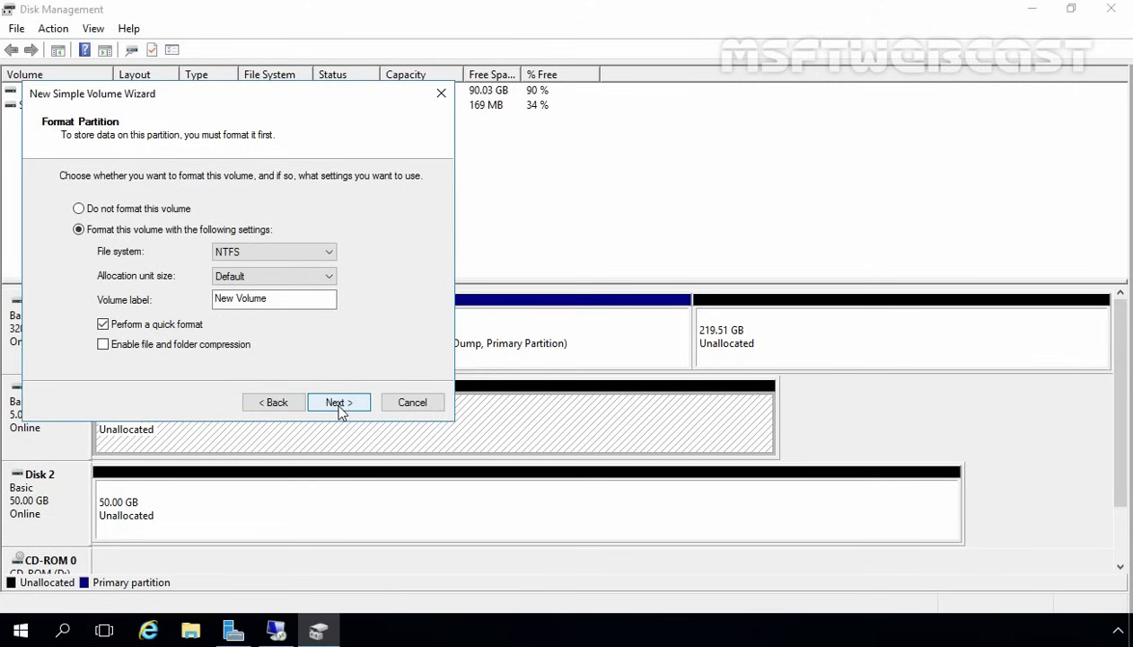
{"action": "left_click", "coordinate": [339, 406]}
{"action": "left_click", "coordinate": [340, 406]}
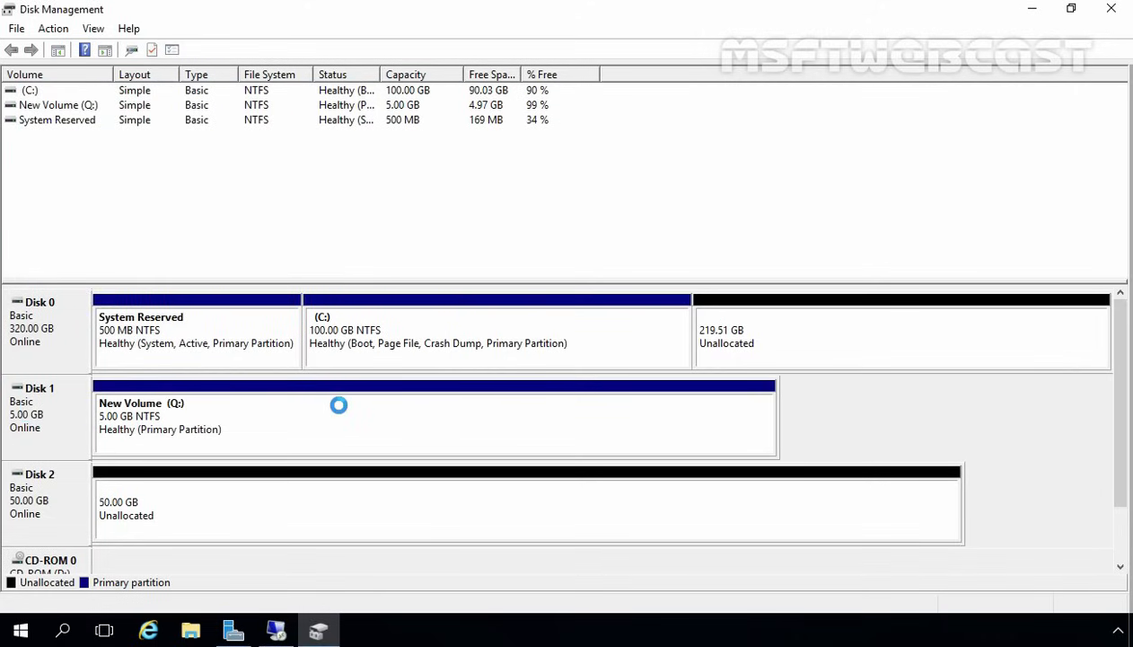
- Start a New Simple Volume on Disk 2's unallocated space, keeping the full size
{"action": "left_click", "coordinate": [235, 519]}
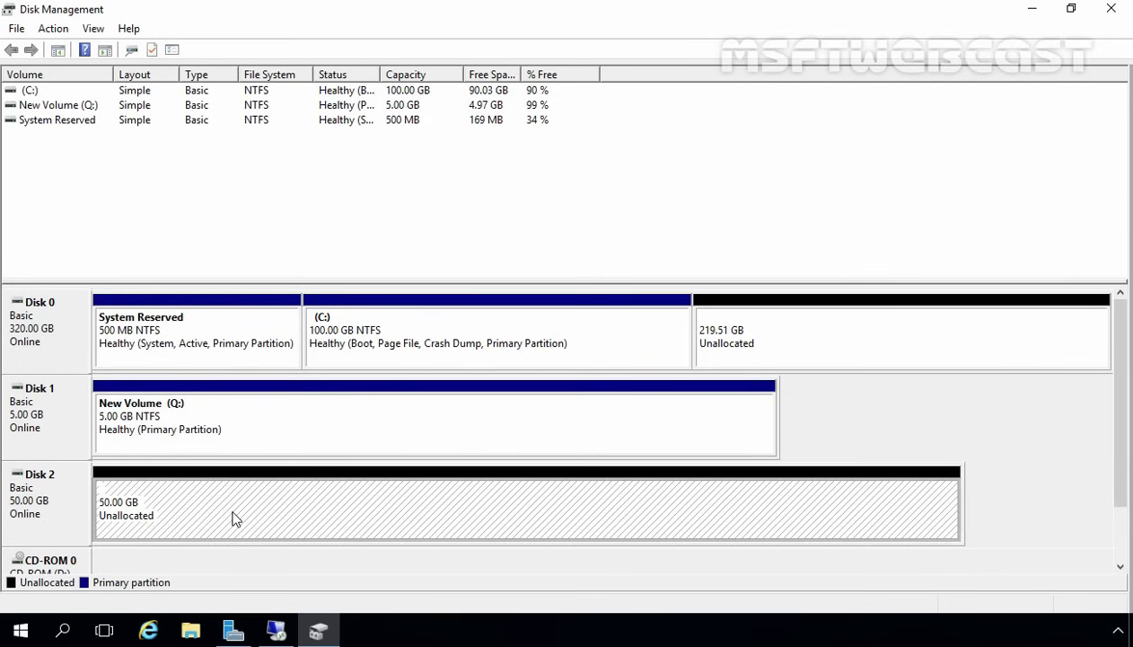
{"action": "right_click", "coordinate": [231, 519]}
{"action": "left_click", "coordinate": [288, 368]}
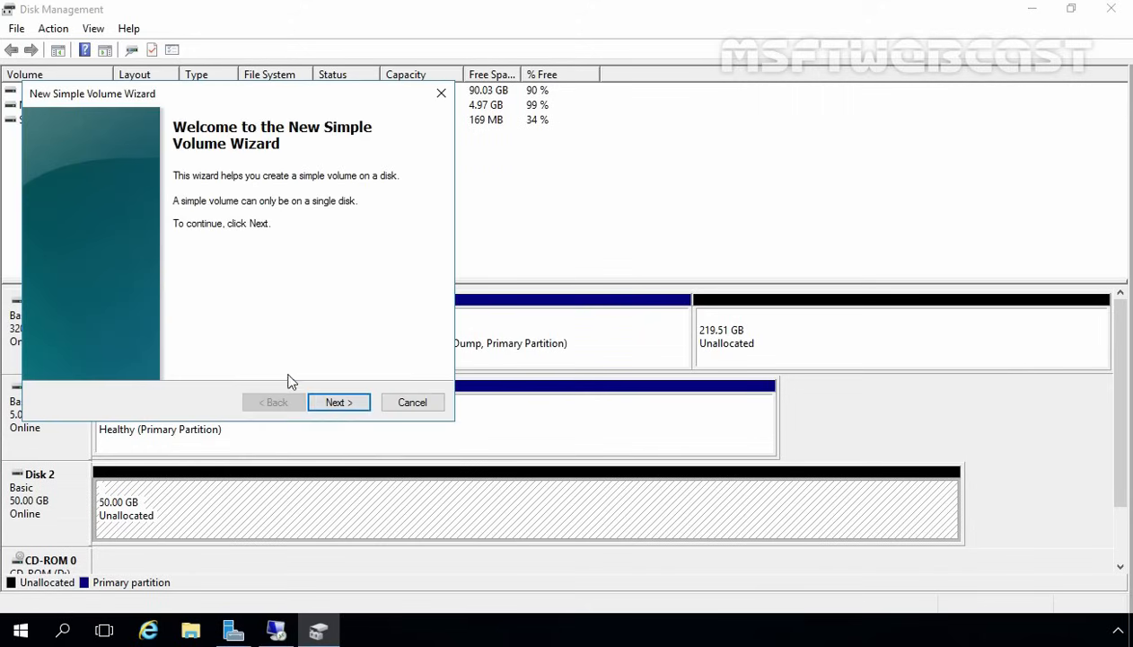
{"action": "left_click", "coordinate": [336, 403]}
{"action": "left_click", "coordinate": [336, 403]}
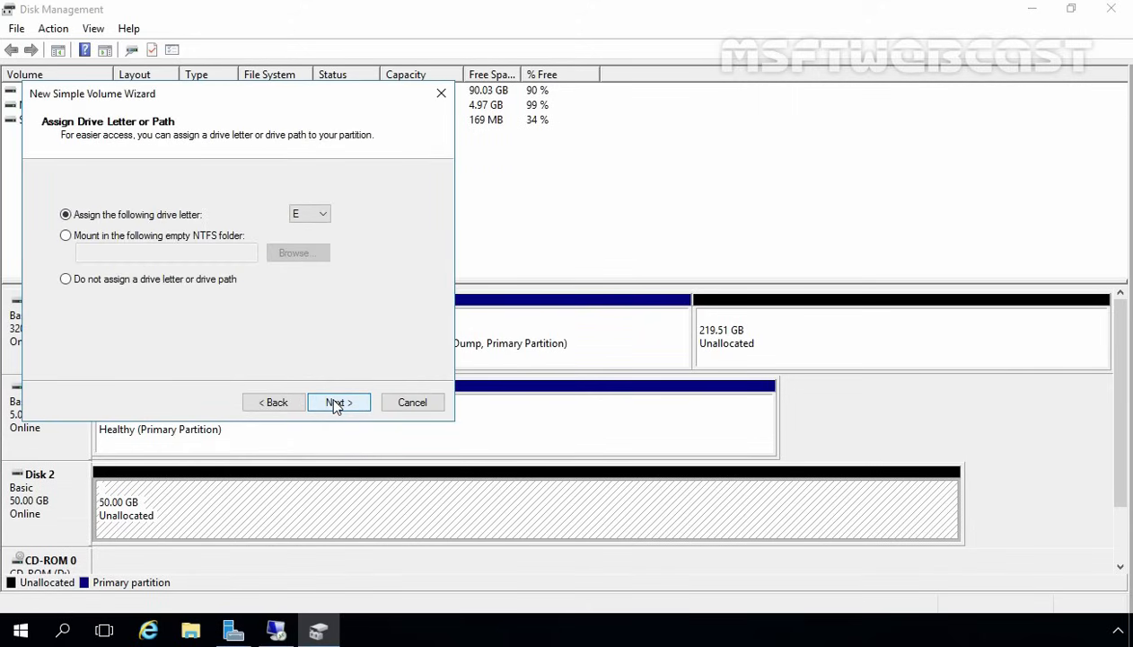
{"action": "left_click", "coordinate": [335, 402]}
- Assign drive letter R, keep NTFS defaults, and finish the 50 GB volume, then wake sign-in
{"action": "left_click", "coordinate": [273, 403]}
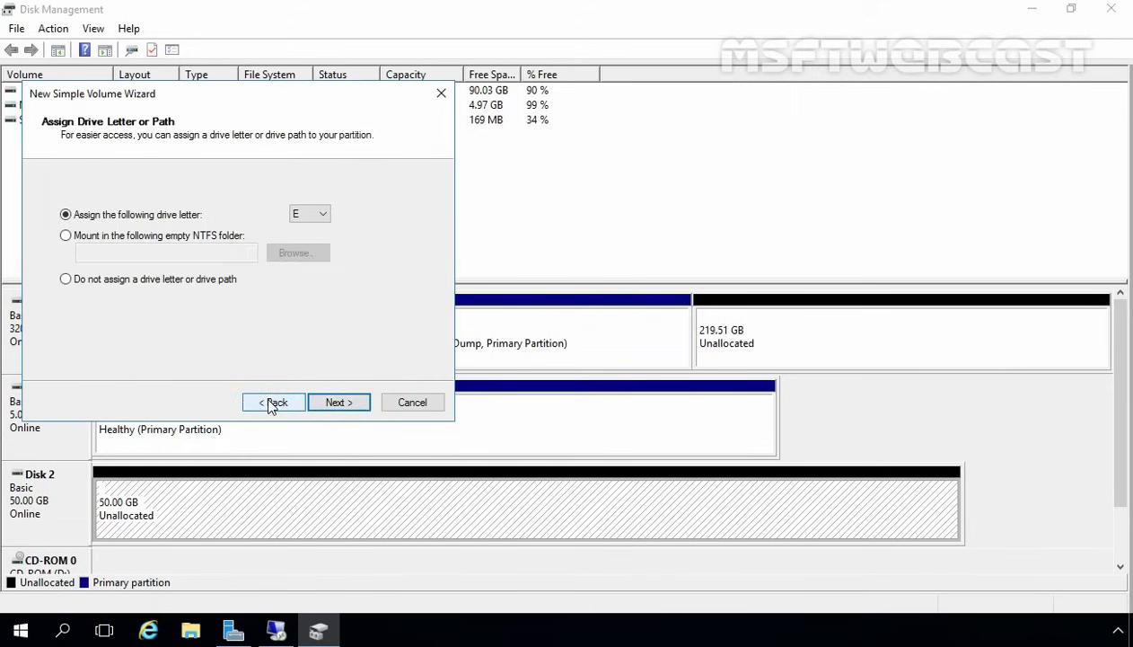
{"action": "left_click", "coordinate": [314, 213]}
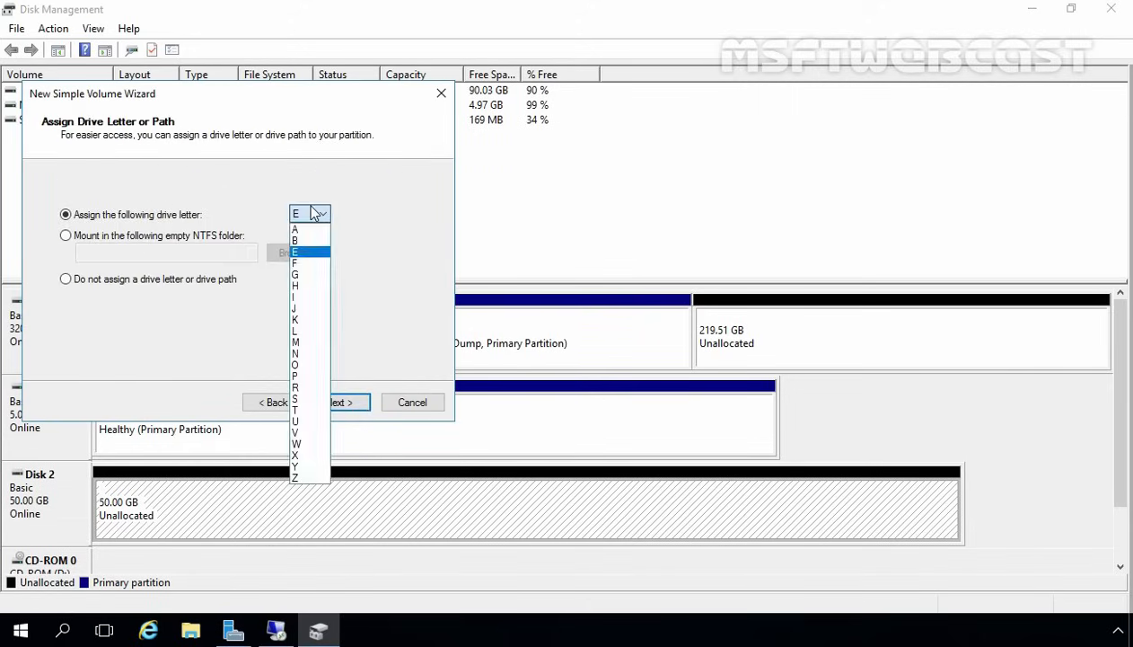
{"action": "left_click", "coordinate": [305, 386]}
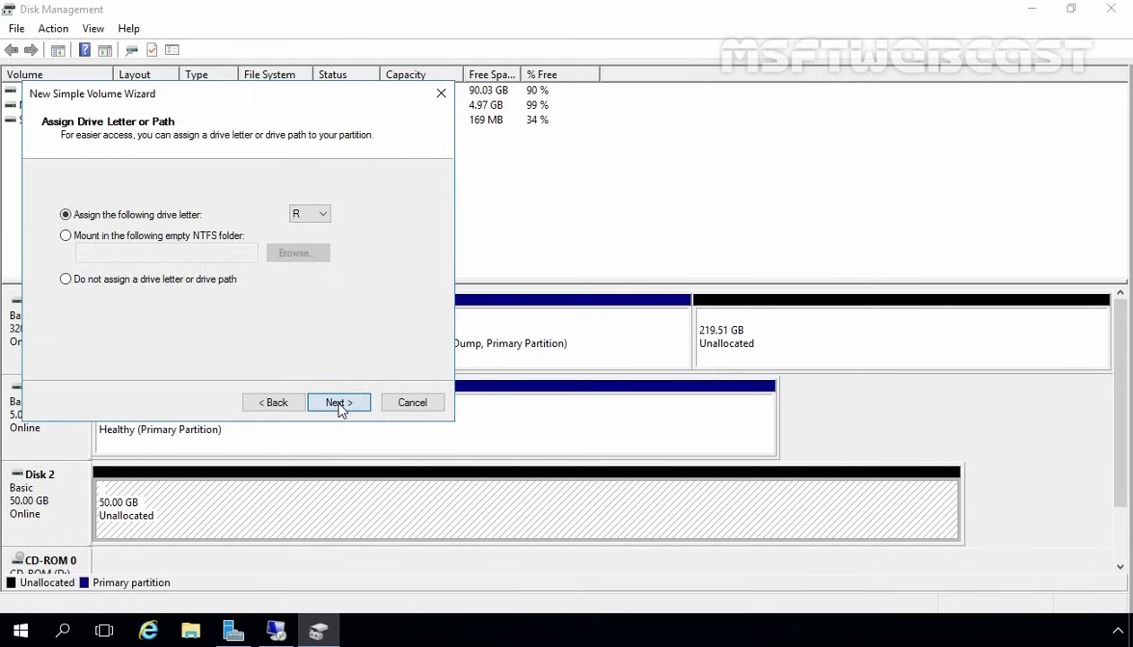
{"action": "left_click", "coordinate": [340, 403]}
{"action": "left_click", "coordinate": [339, 403]}
{"action": "left_click", "coordinate": [339, 402]}
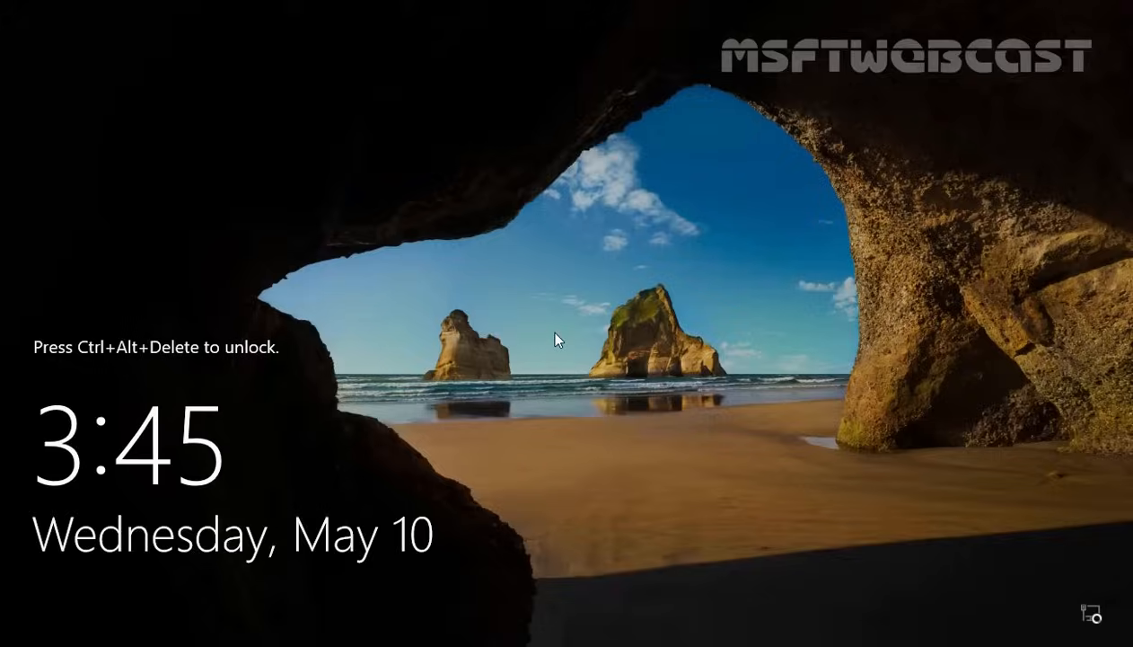
{"action": "key", "text": "ctrl+alt+Delete"}
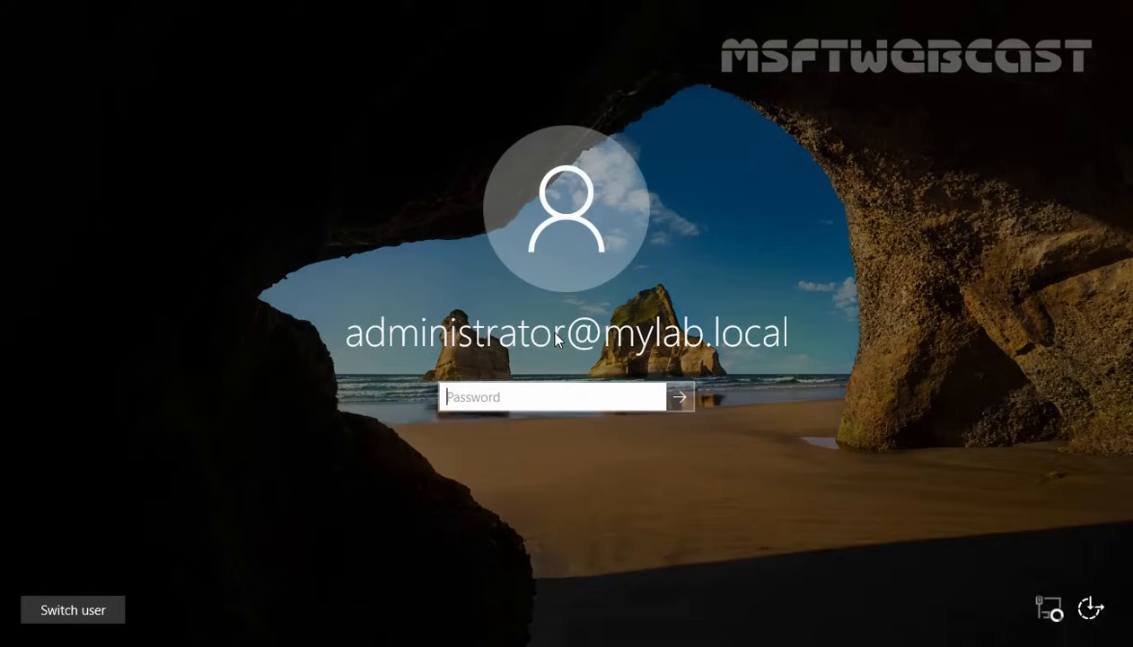
- Sign in with the administrator password and open iSCSI Initiator, starting the iSCSI service
{"action": "type", "text": "P@ssw0rd"}
{"action": "key", "text": "Return"}
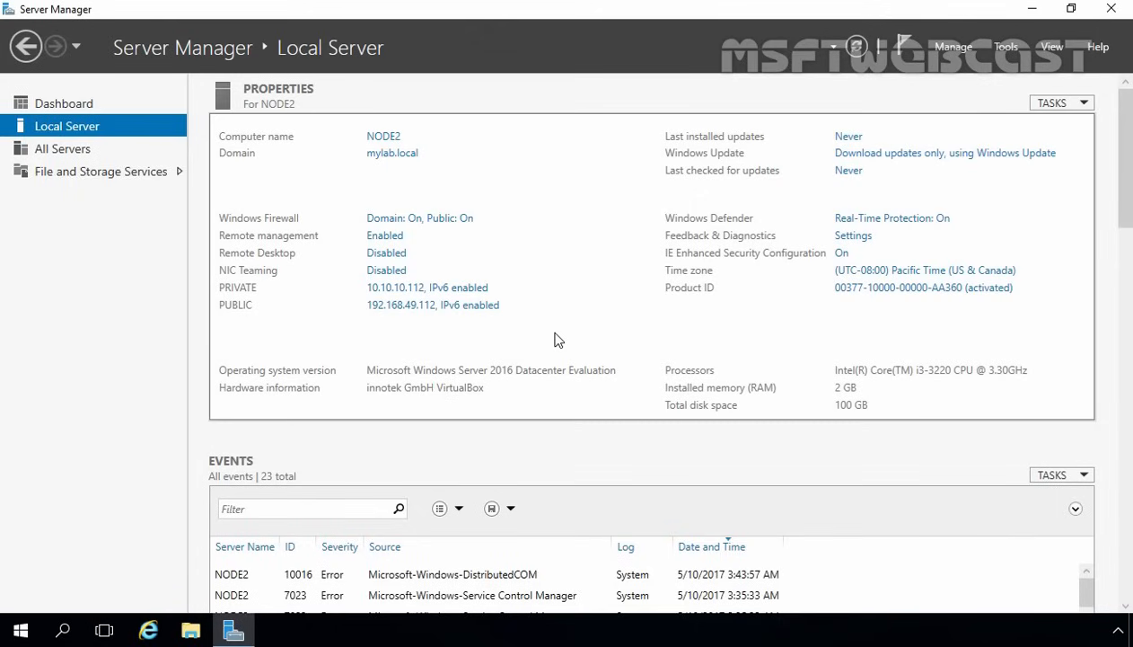
{"action": "left_click", "coordinate": [1004, 48]}
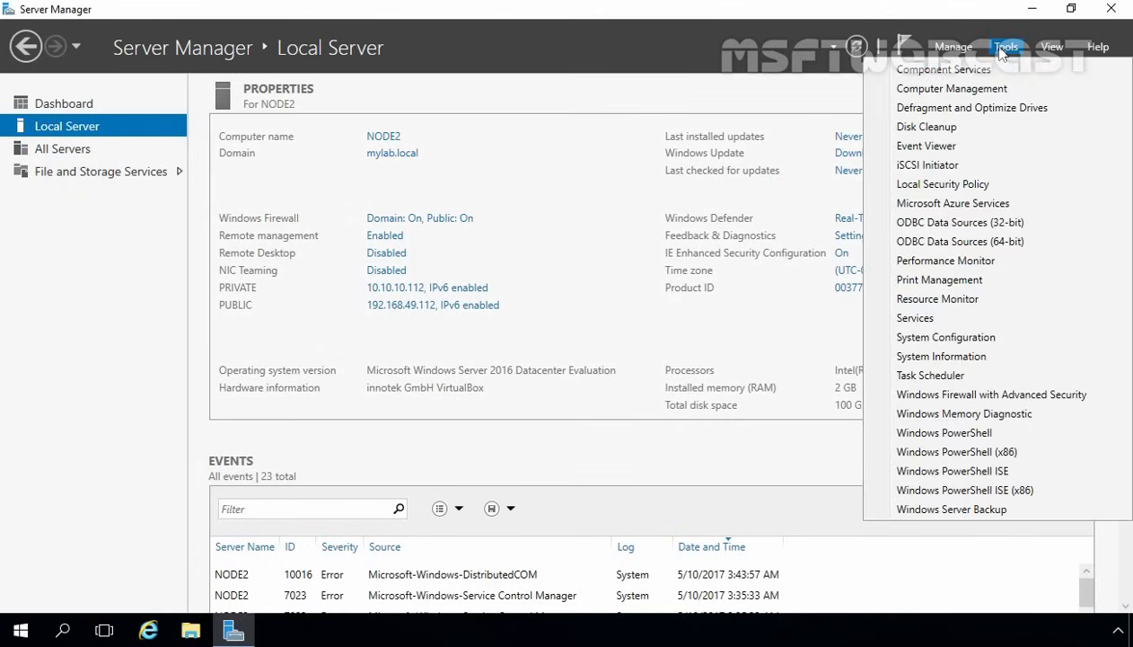
{"action": "left_click", "coordinate": [934, 168]}
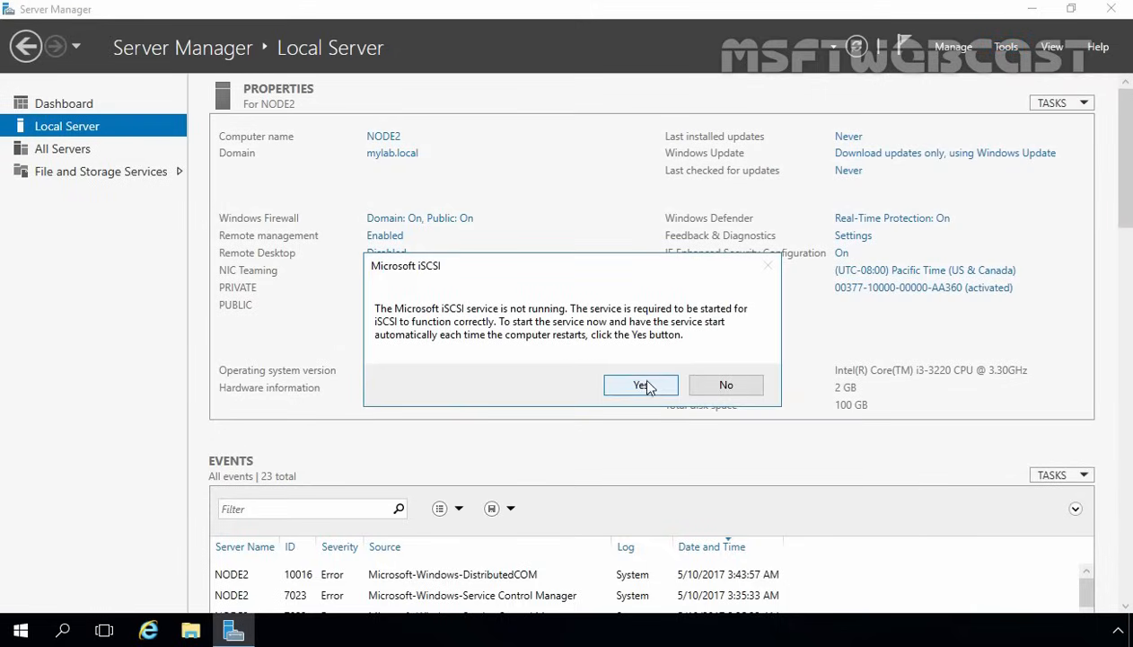
{"action": "left_click", "coordinate": [643, 387]}
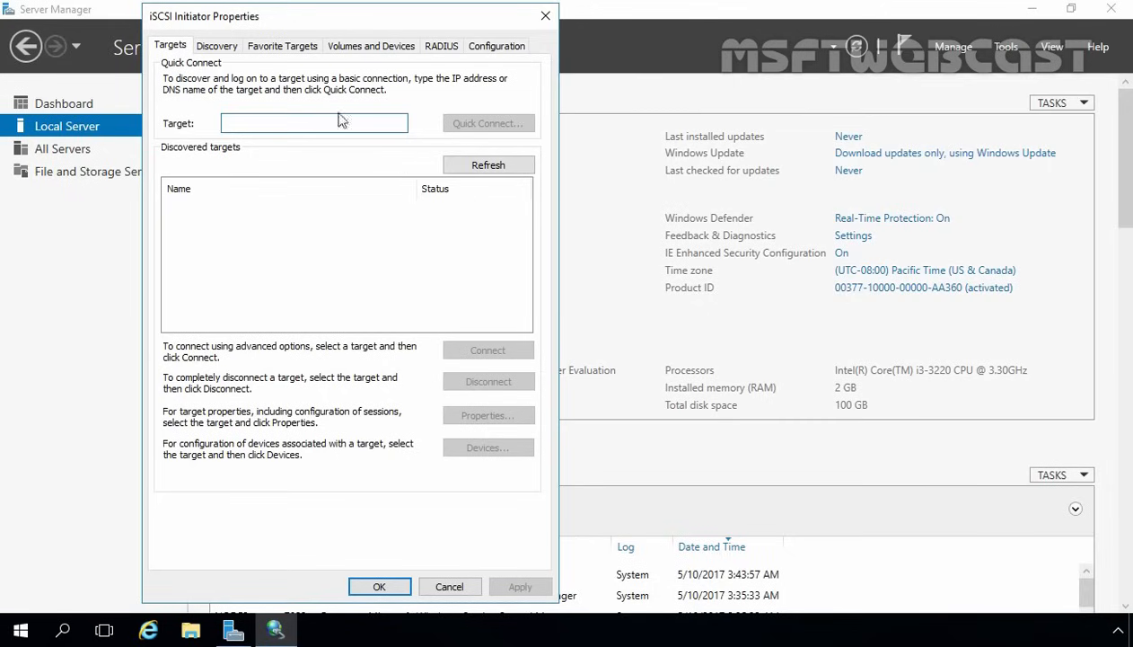
- Add target portal 192.168.49.101 using Microsoft iSCSI Initiator adapter and initiator IP 192.168.49.112
{"action": "left_click", "coordinate": [216, 49]}
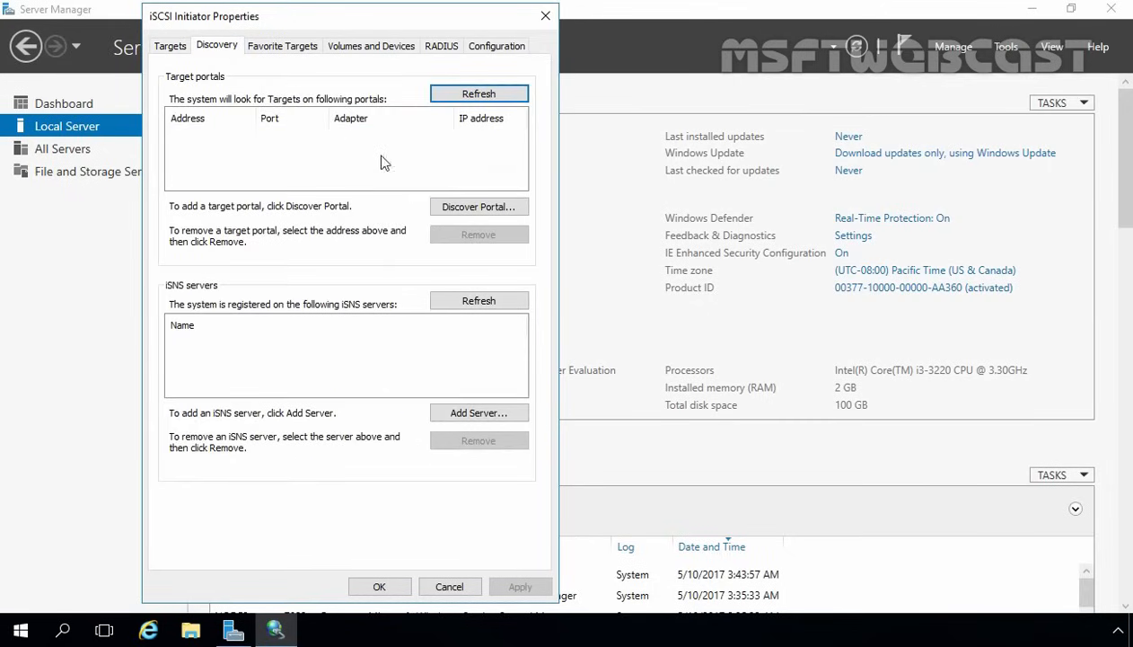
{"action": "left_click", "coordinate": [461, 209]}
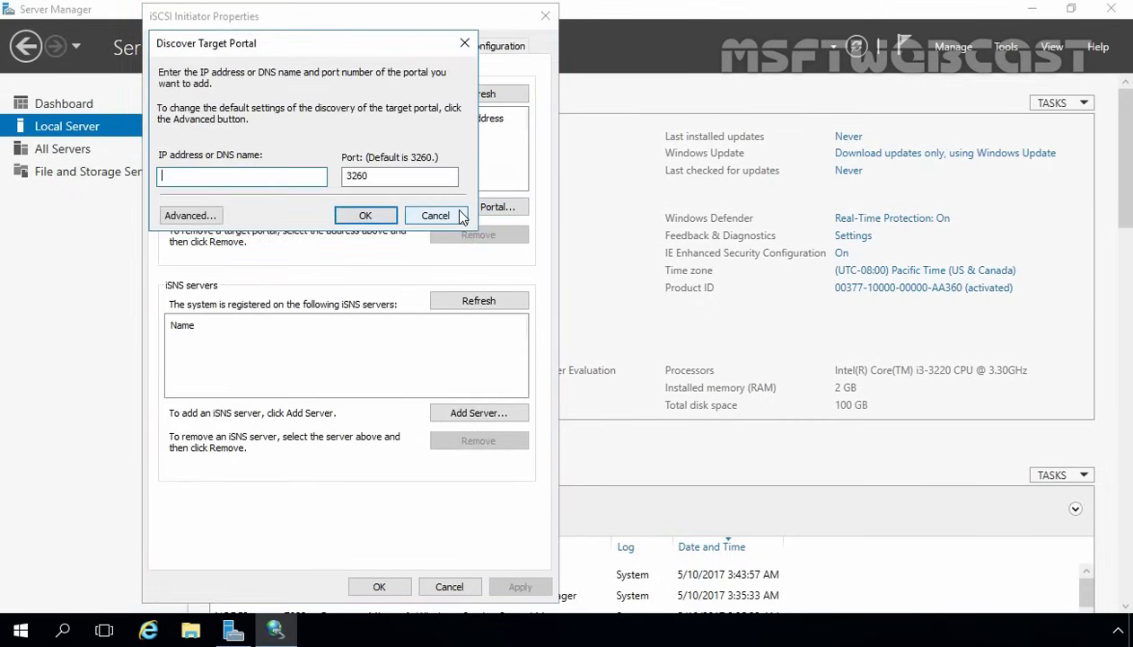
{"action": "type", "text": "192.168.49.101"}
{"action": "left_click", "coordinate": [205, 215]}
{"action": "left_click", "coordinate": [358, 142]}
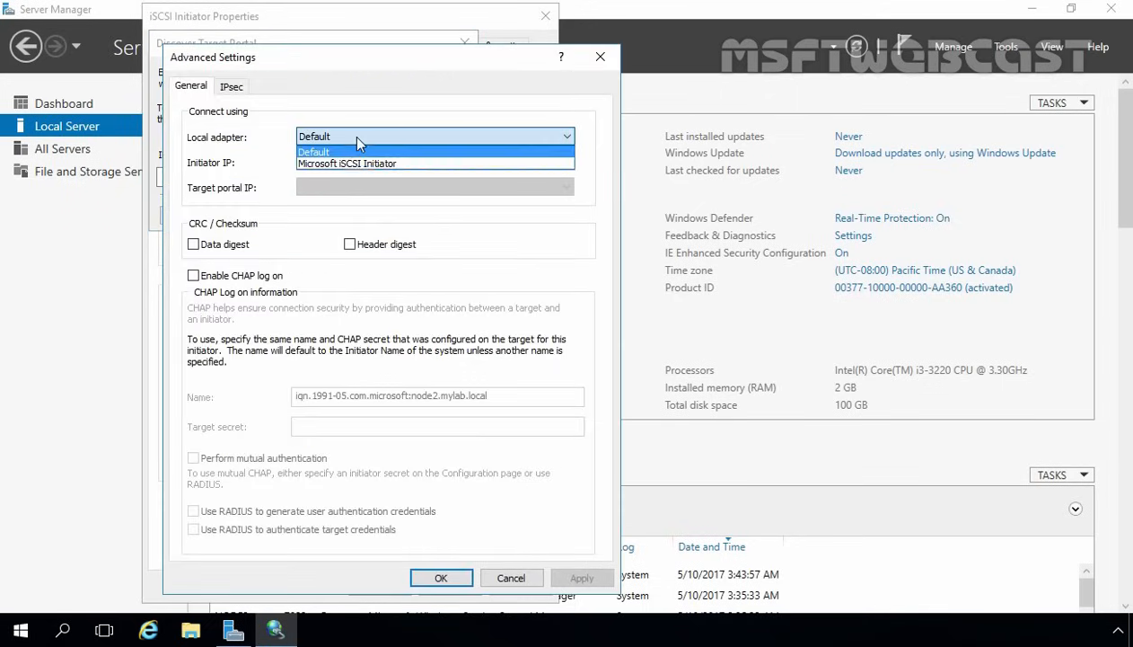
{"action": "left_click", "coordinate": [349, 166]}
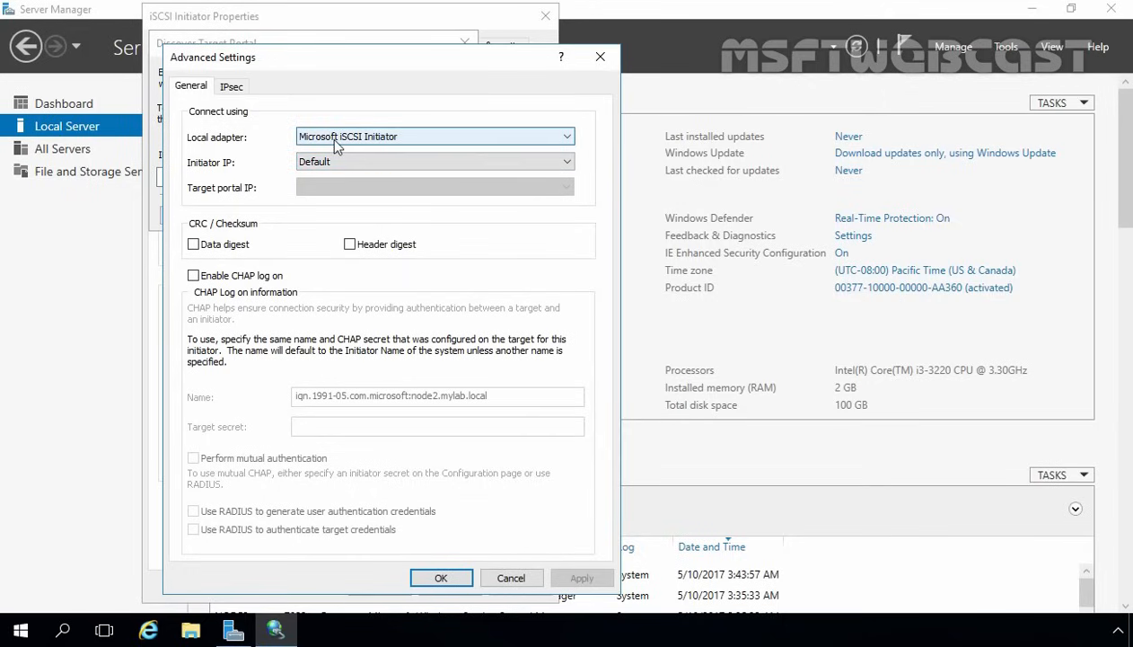
{"action": "left_click", "coordinate": [344, 165]}
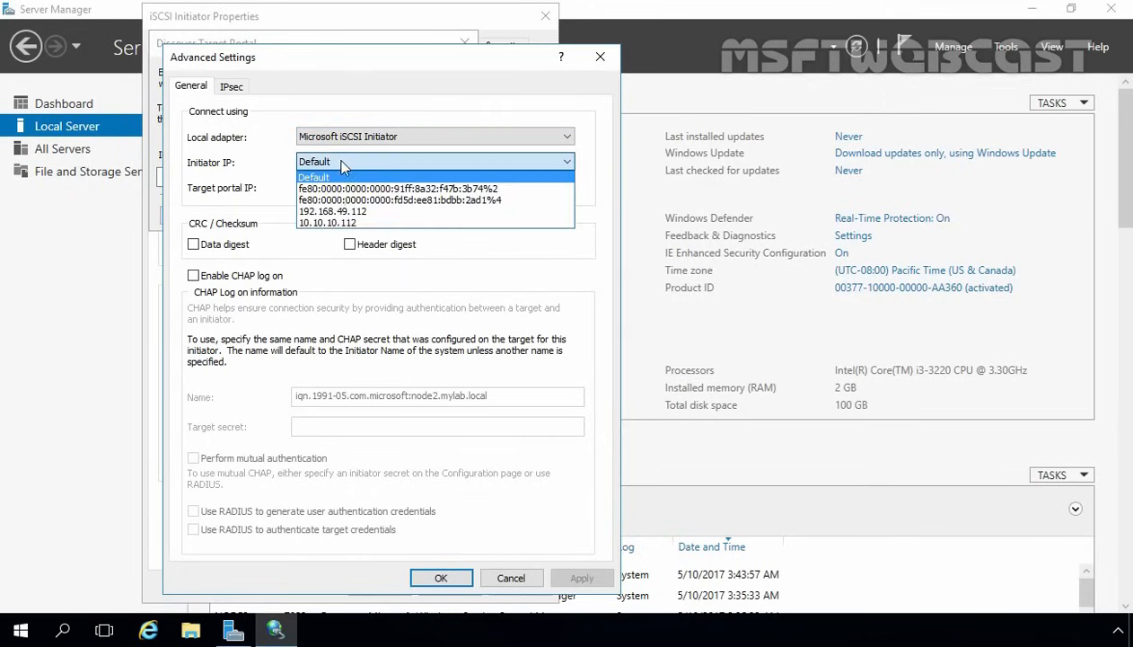
{"action": "left_click", "coordinate": [332, 214]}
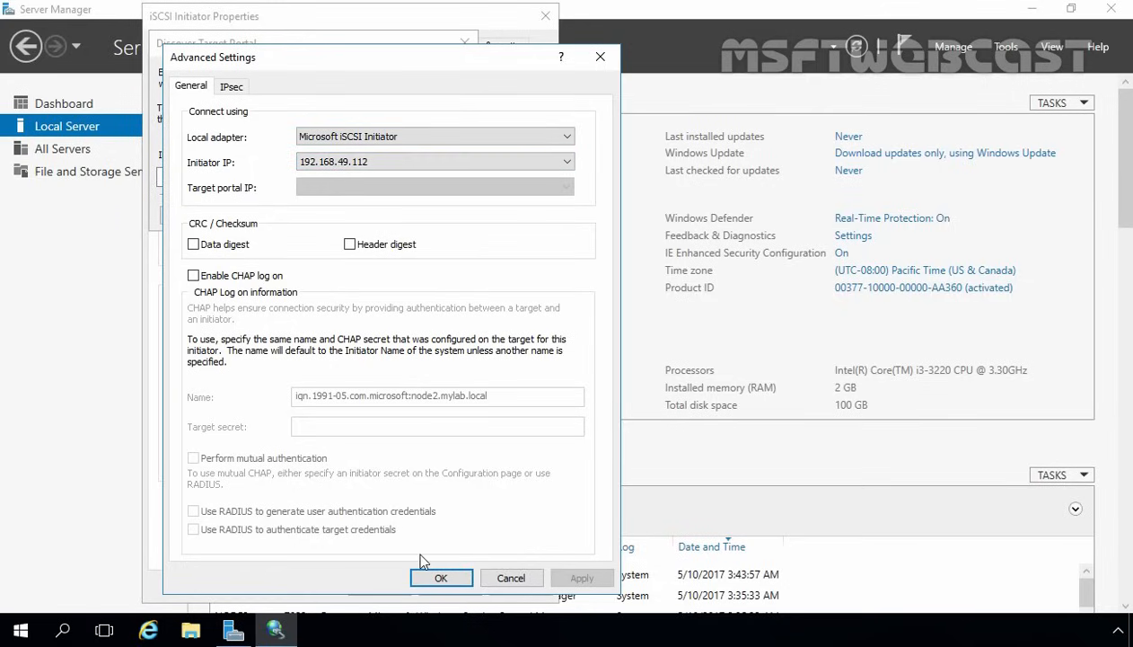
{"action": "left_click", "coordinate": [437, 578]}
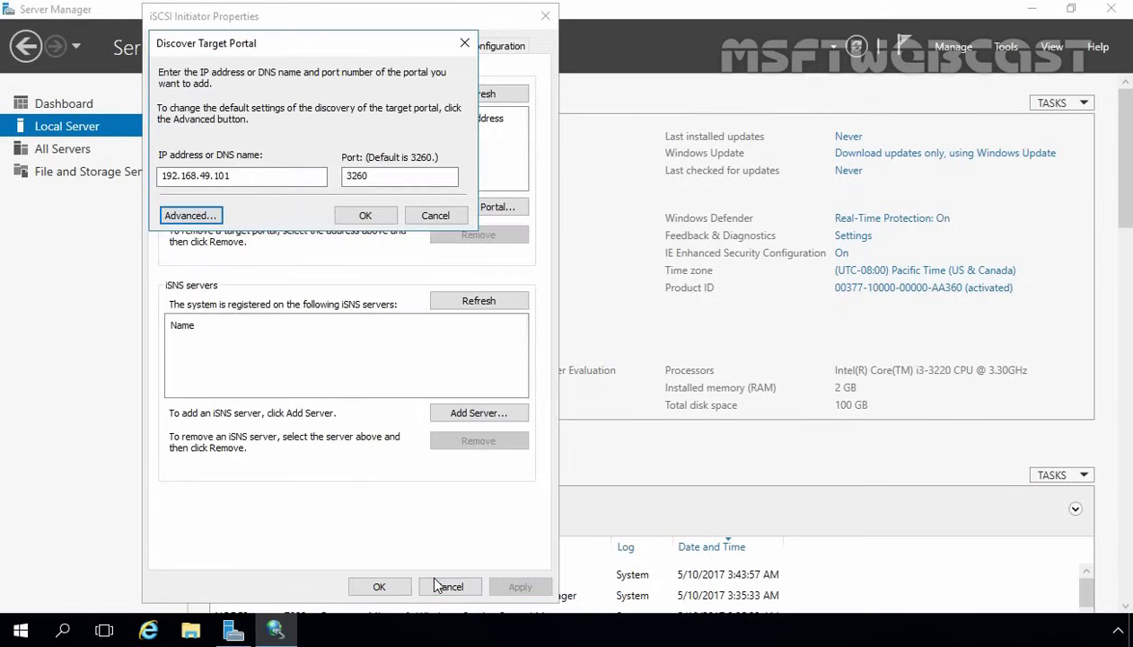
{"action": "left_click", "coordinate": [365, 215]}
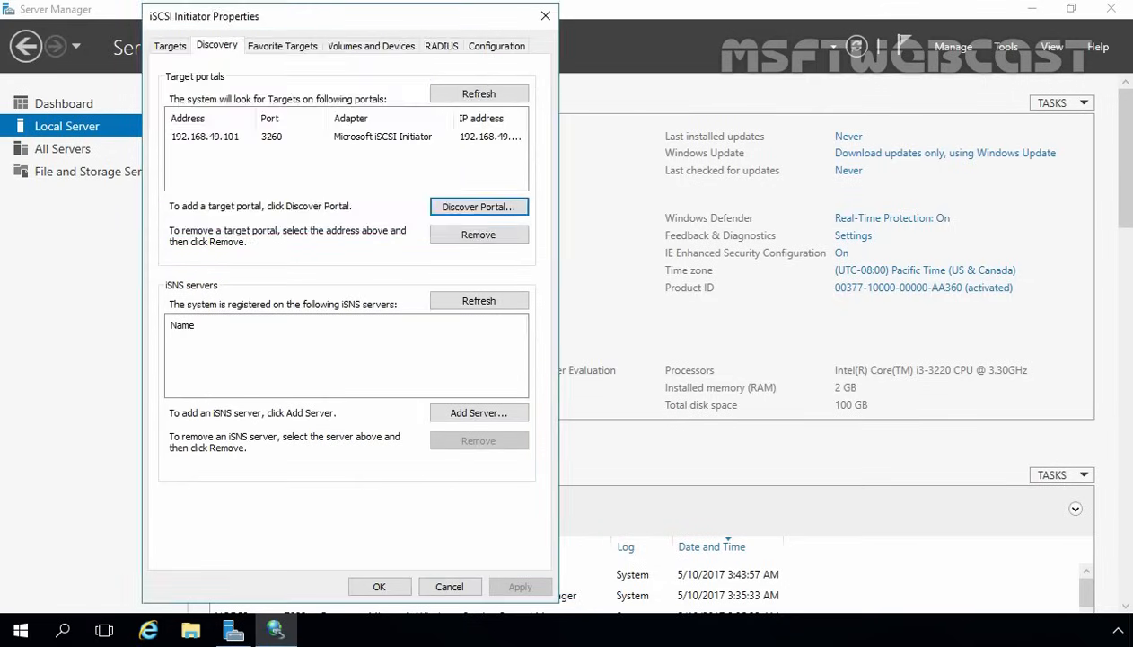
{"action": "left_click", "coordinate": [167, 49]}
- Connect the srt-dc01 target via Microsoft iSCSI Initiator, 192.168.49.112 and portal 192.168.49.101 / 3260, then close
{"action": "left_click", "coordinate": [217, 209]}
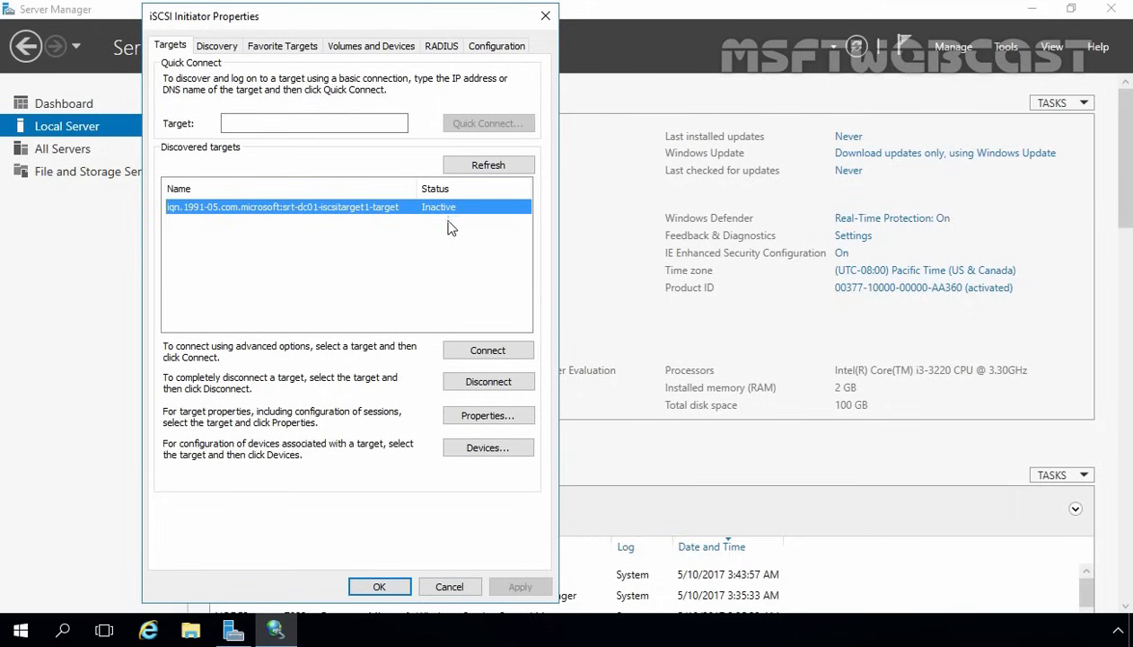
{"action": "left_click", "coordinate": [476, 351]}
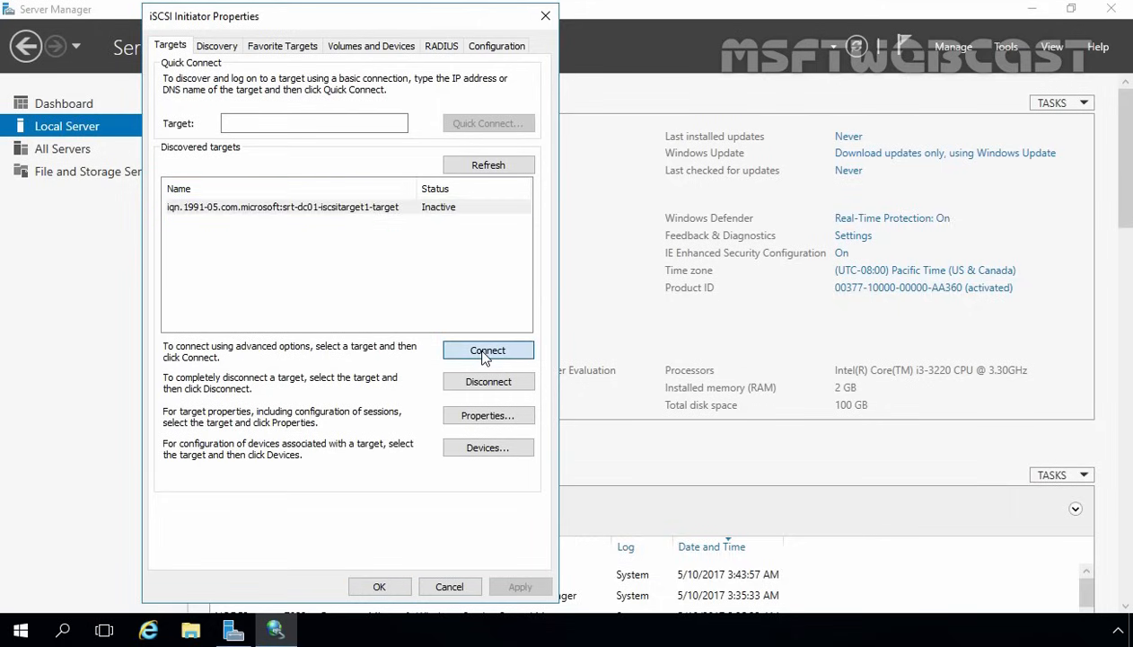
{"action": "left_click", "coordinate": [199, 193]}
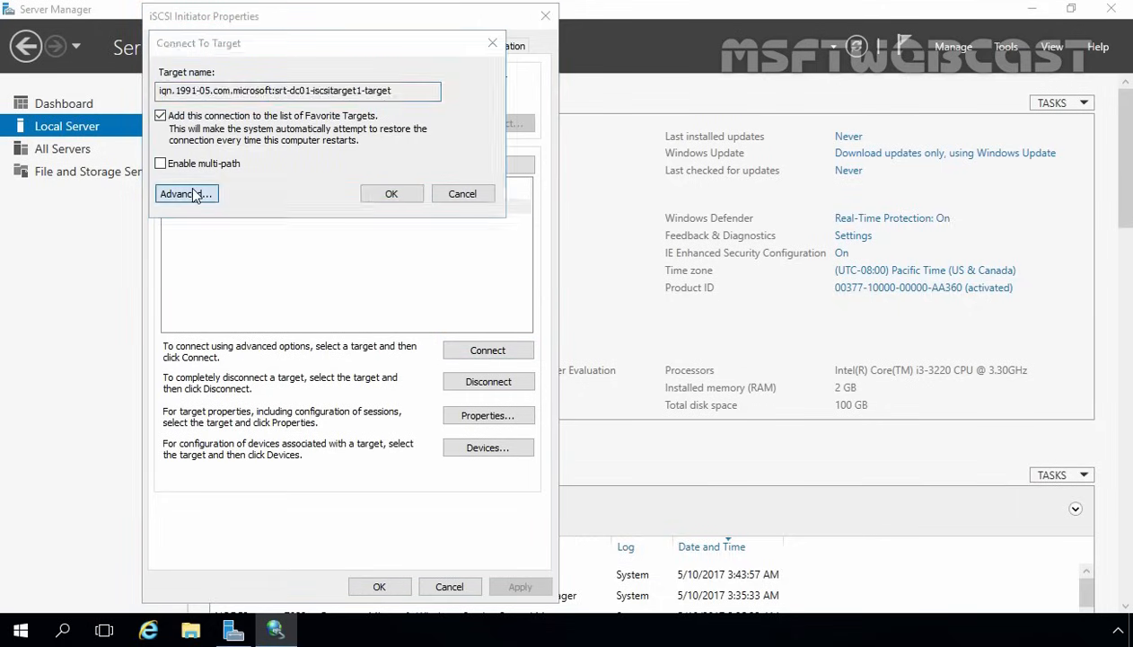
{"action": "left_click", "coordinate": [336, 136]}
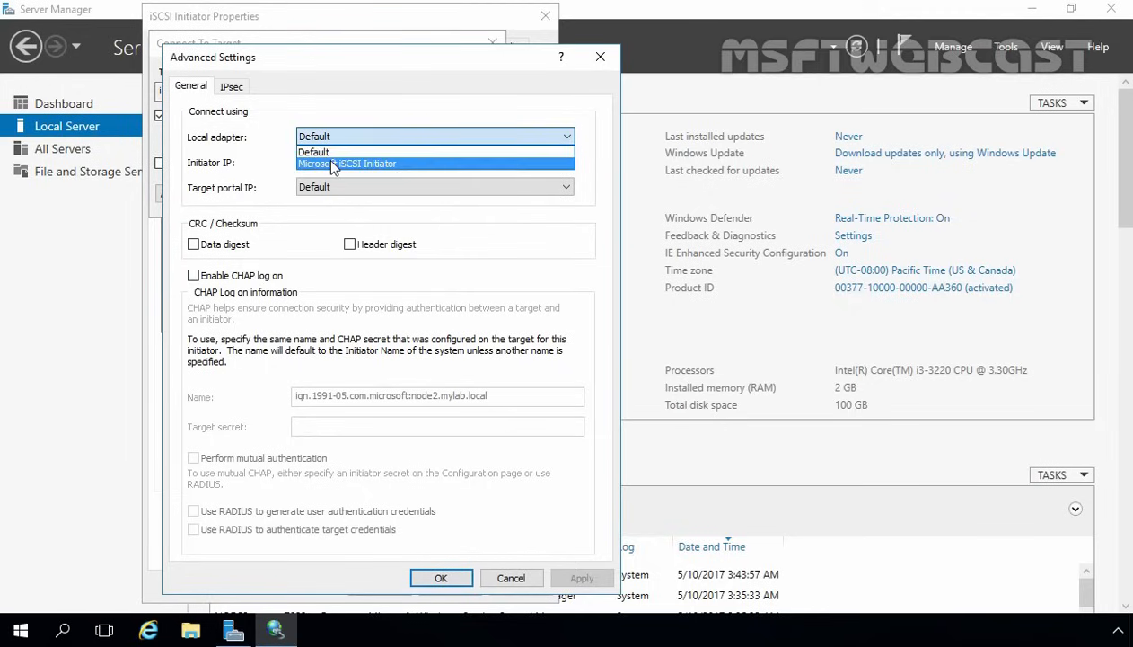
{"action": "left_click", "coordinate": [333, 165]}
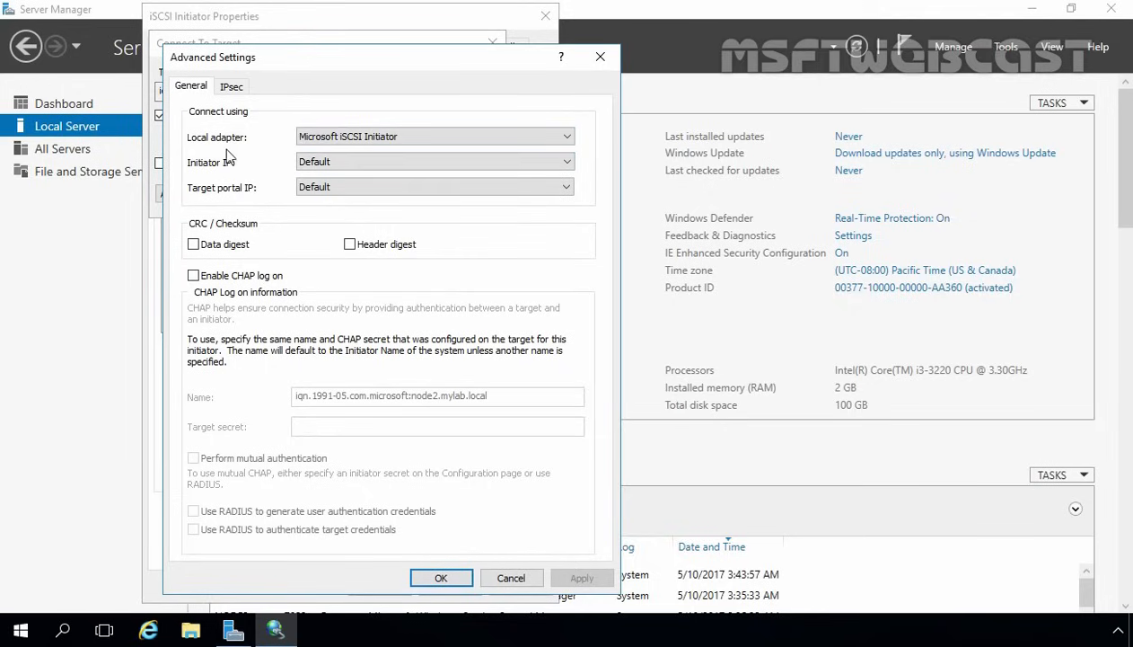
{"action": "left_click", "coordinate": [335, 161]}
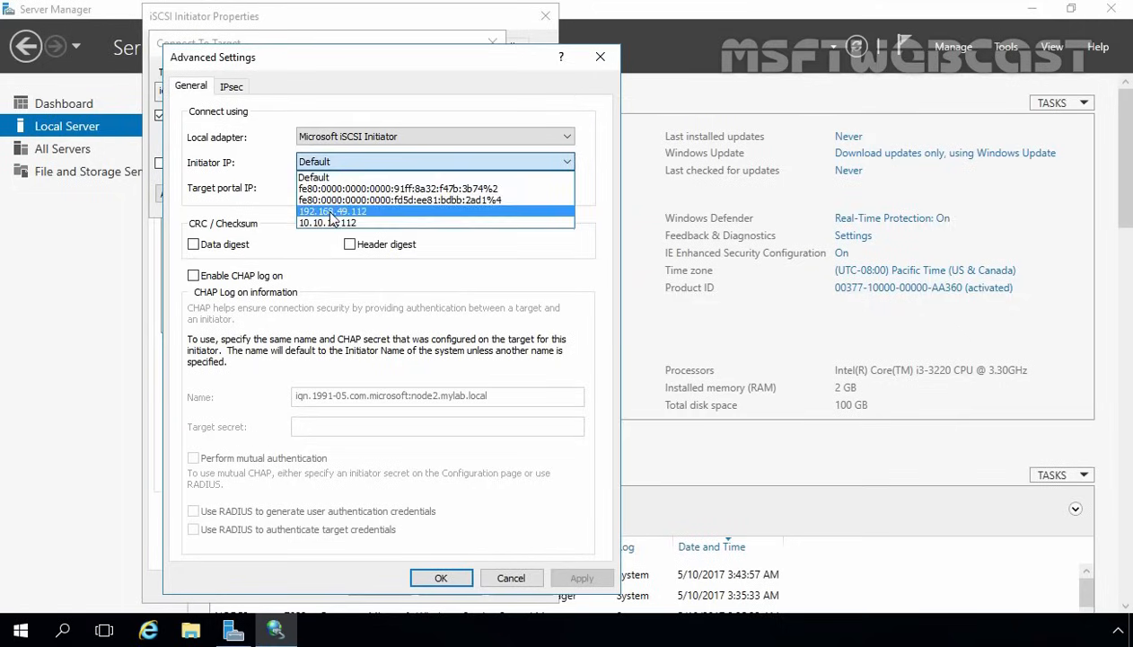
{"action": "left_click", "coordinate": [331, 211]}
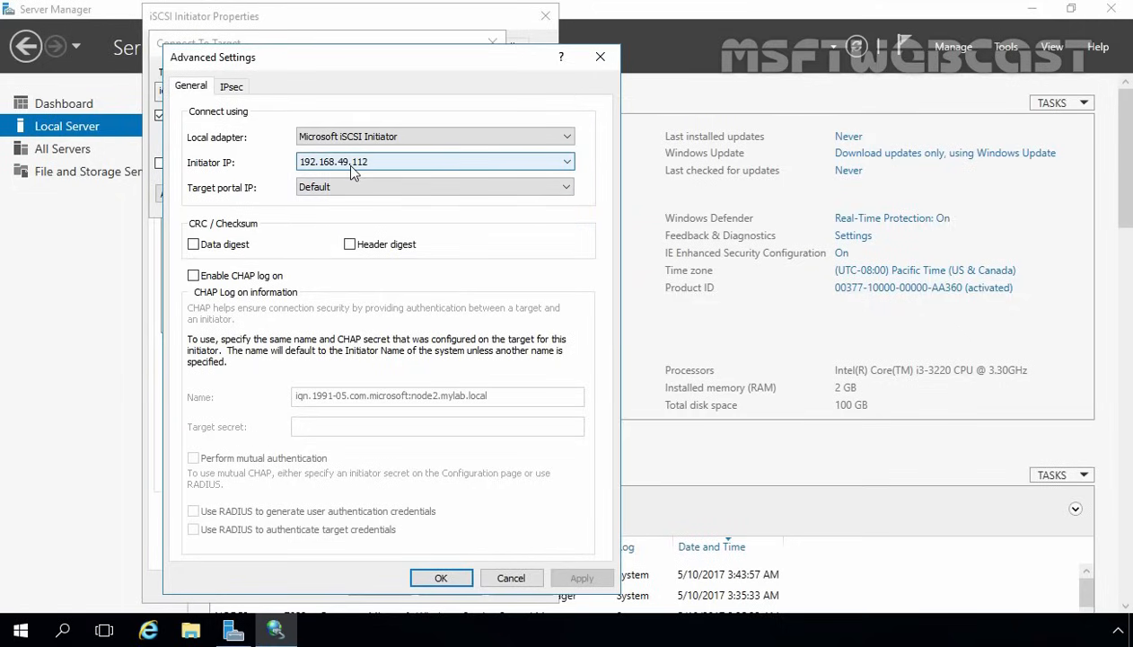
{"action": "left_click", "coordinate": [342, 187]}
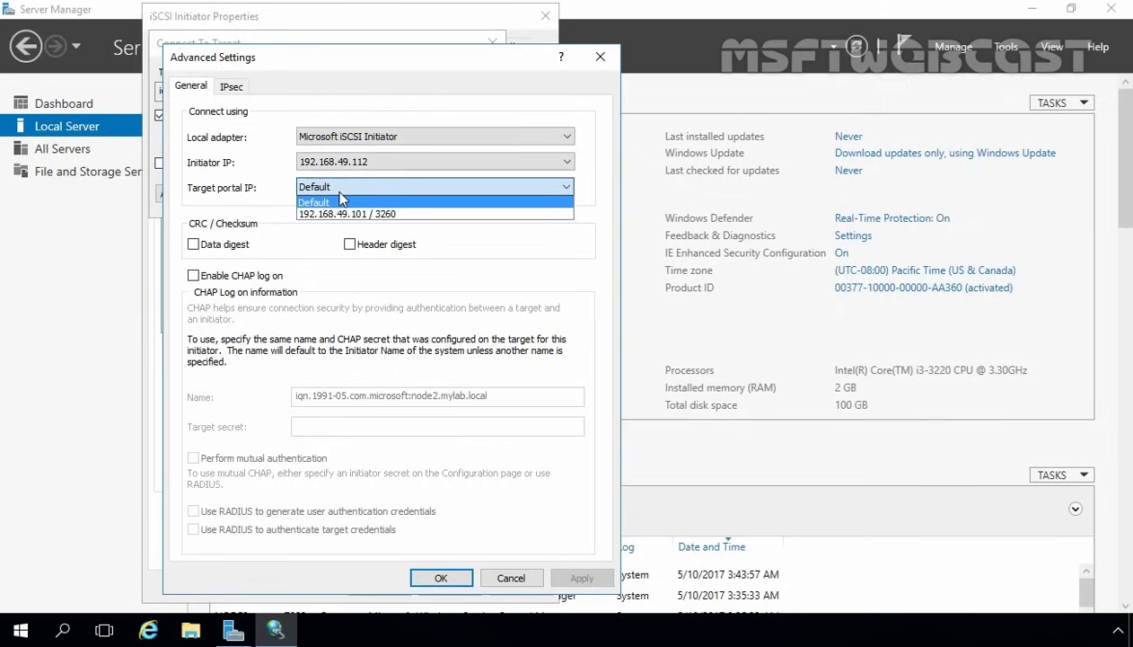
{"action": "left_click", "coordinate": [345, 214]}
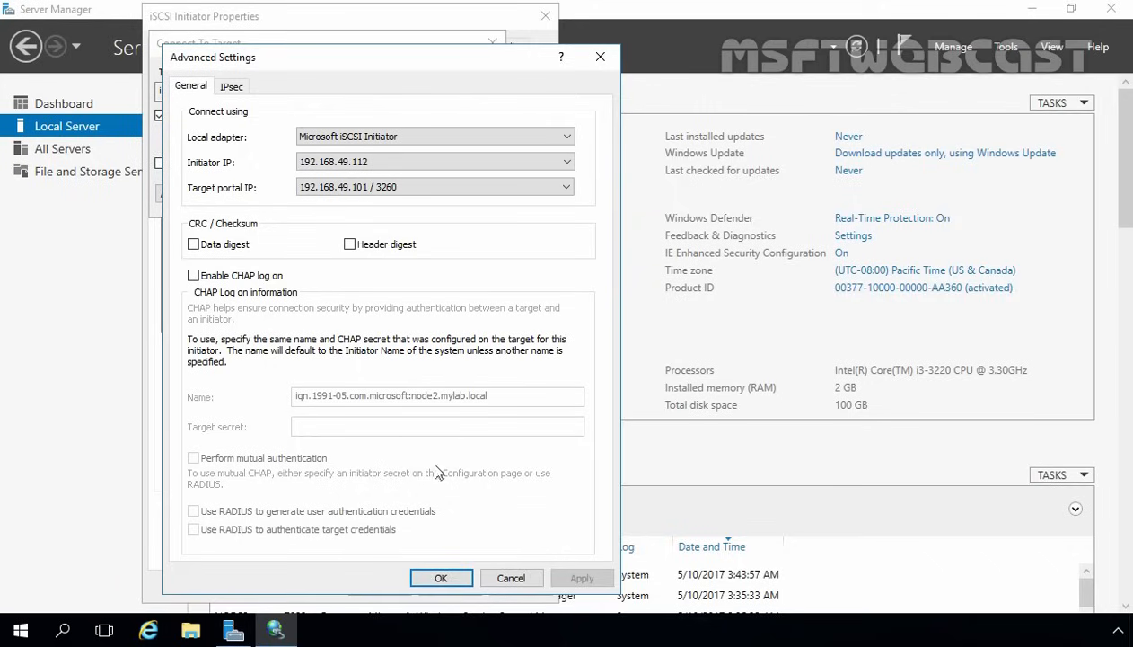
{"action": "left_click", "coordinate": [441, 576]}
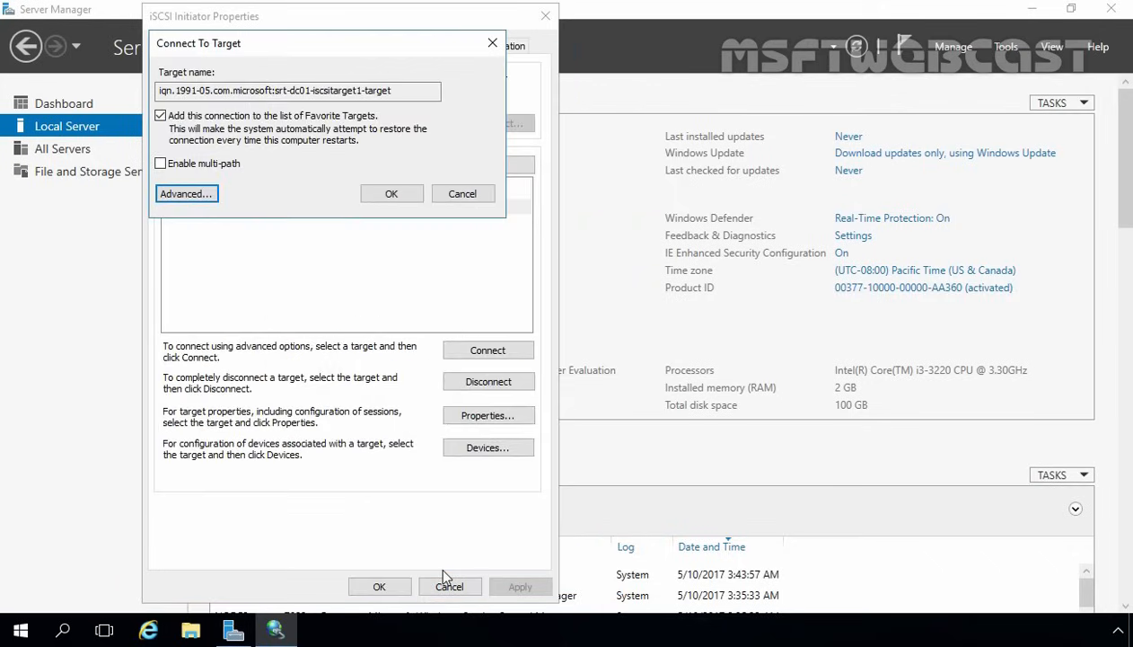
{"action": "left_click", "coordinate": [393, 196]}
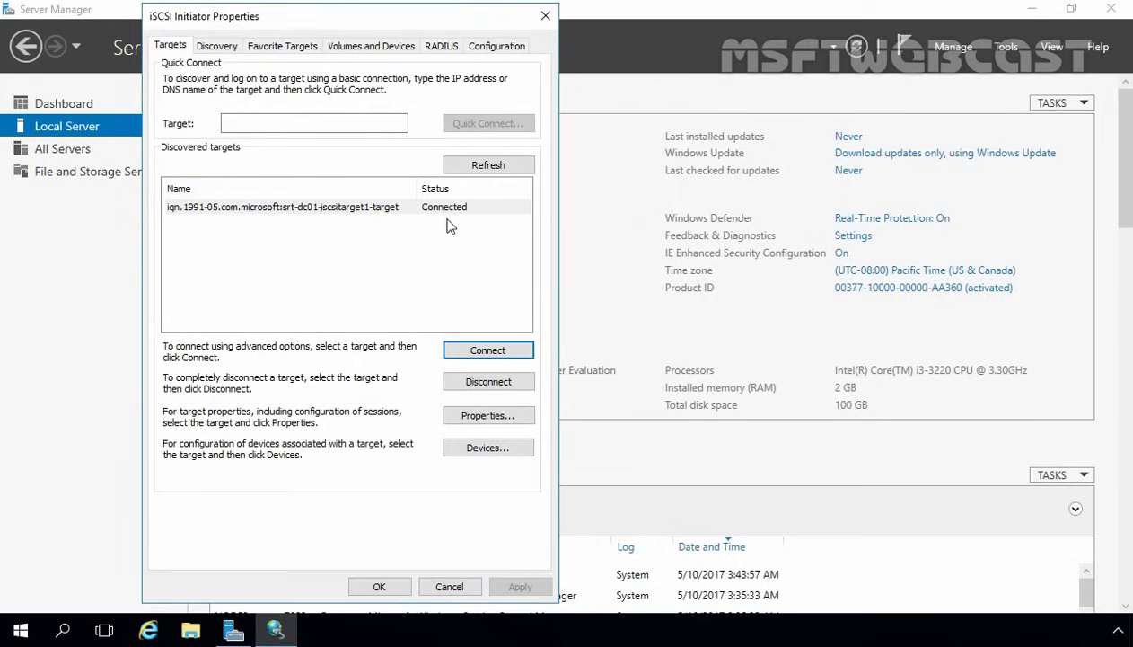
{"action": "left_click", "coordinate": [396, 591]}
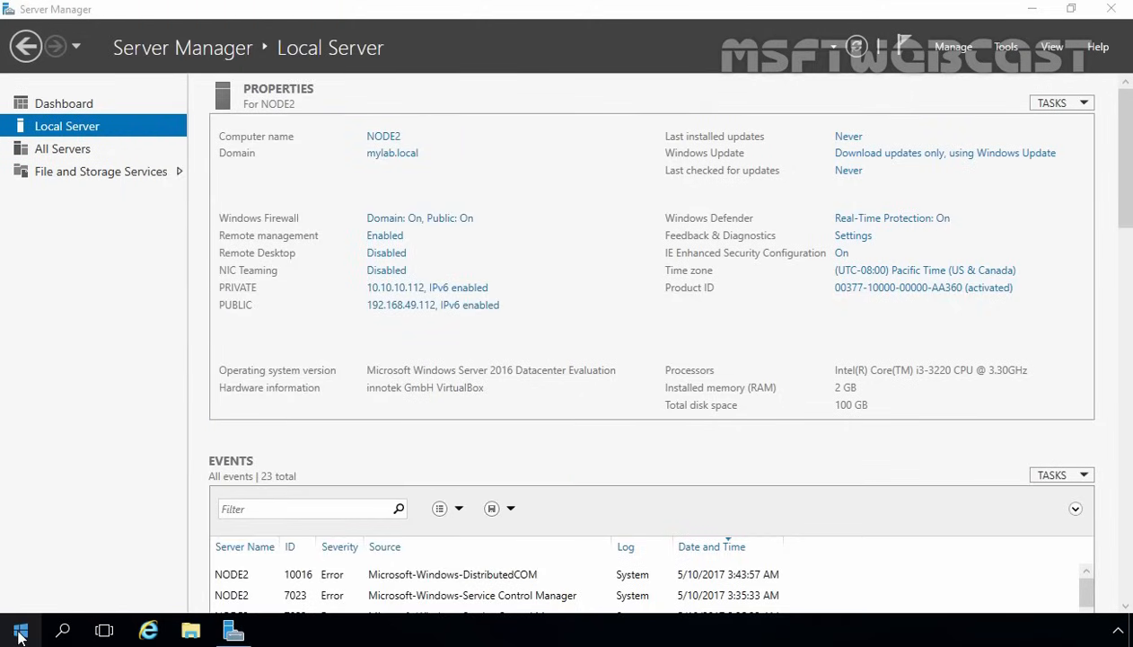
- Open Disk Management on NODE2 maximized and bring Disk 1 and Disk 2 online
{"action": "right_click", "coordinate": [20, 635]}
{"action": "left_click", "coordinate": [89, 319]}
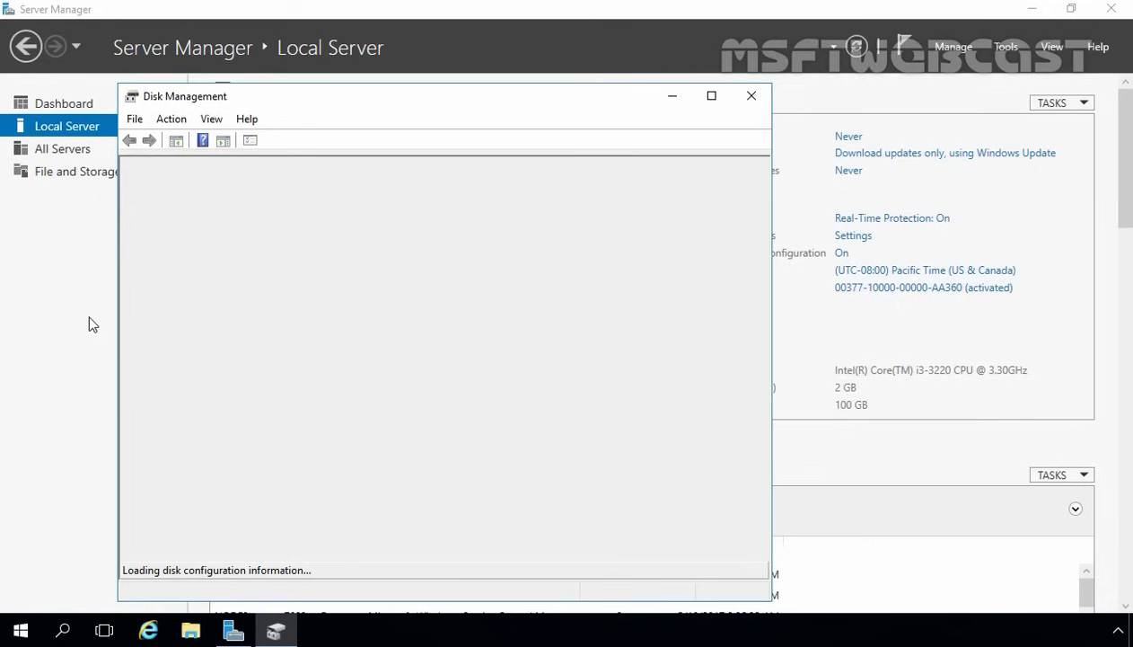
{"action": "left_click", "coordinate": [711, 96]}
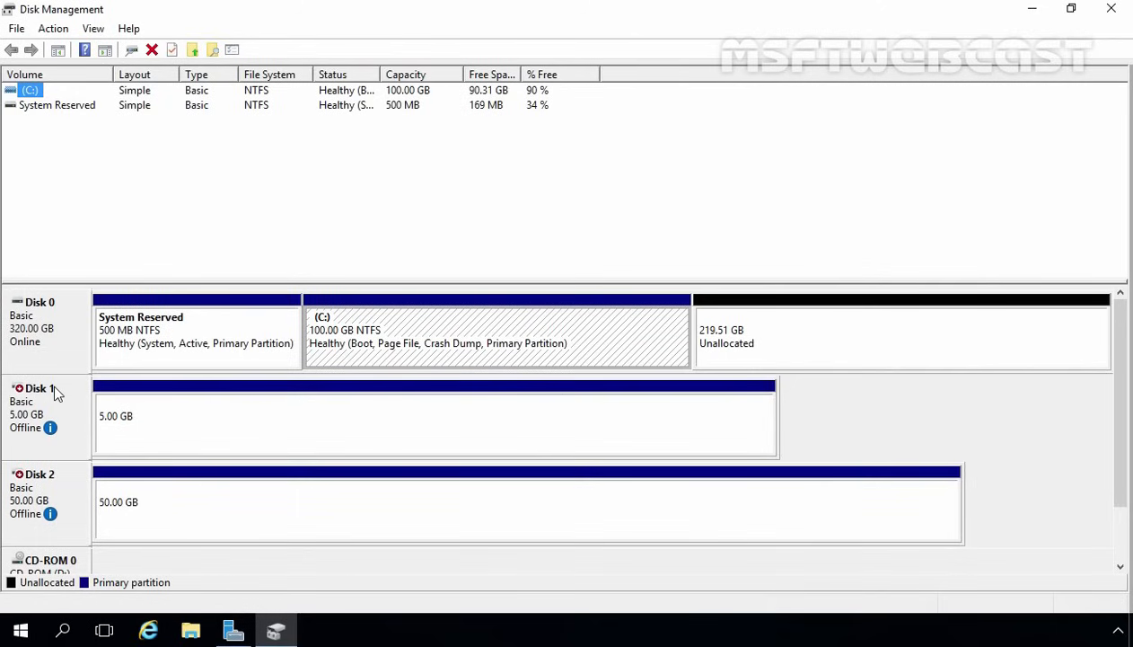
{"action": "right_click", "coordinate": [56, 398]}
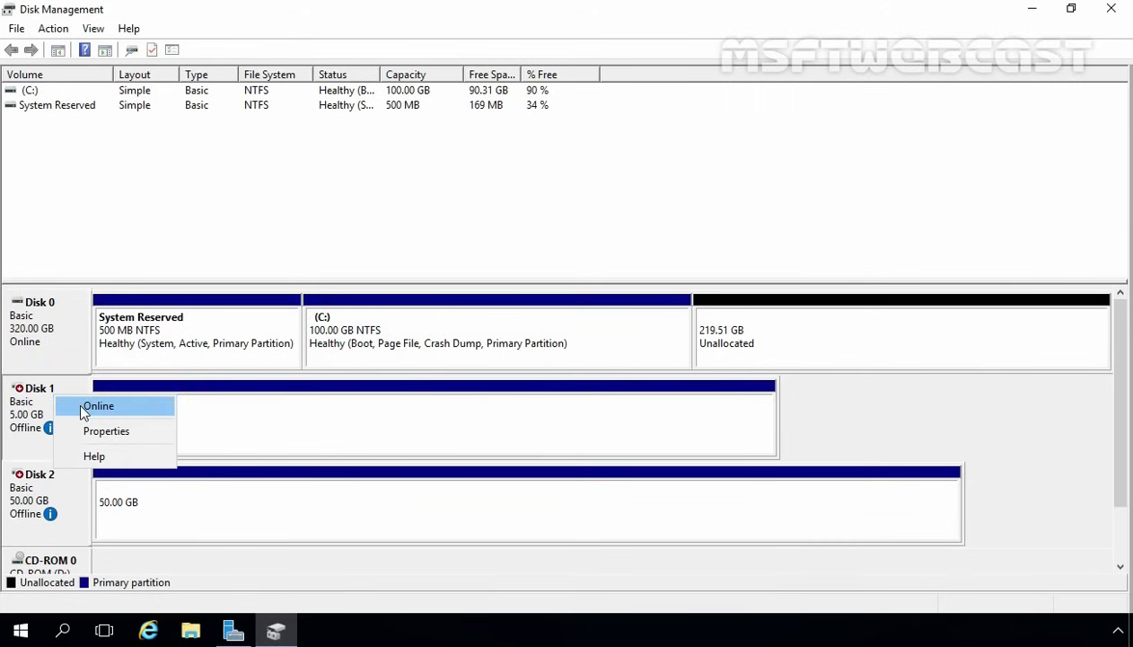
{"action": "left_click", "coordinate": [97, 406]}
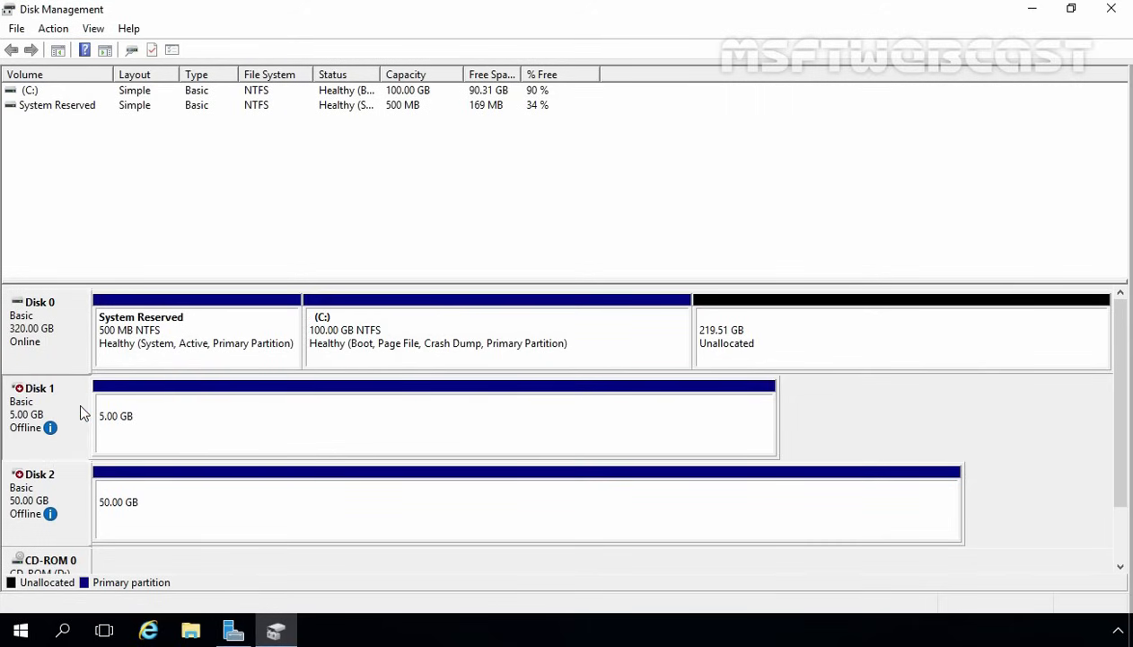
{"action": "right_click", "coordinate": [55, 486]}
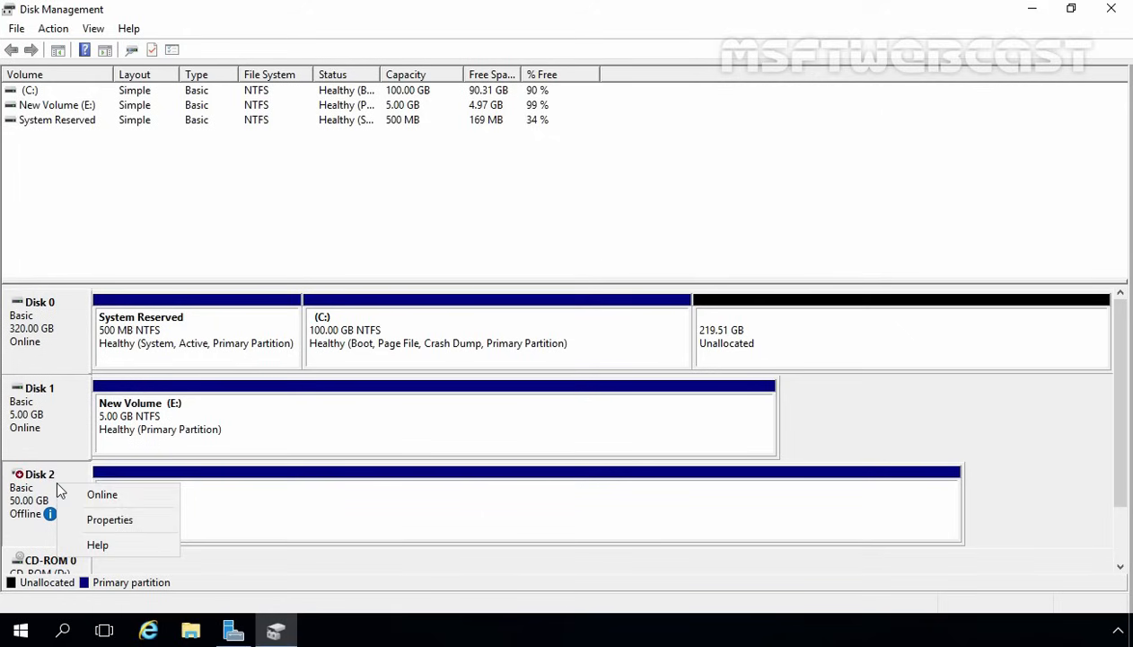
{"action": "left_click", "coordinate": [90, 499]}
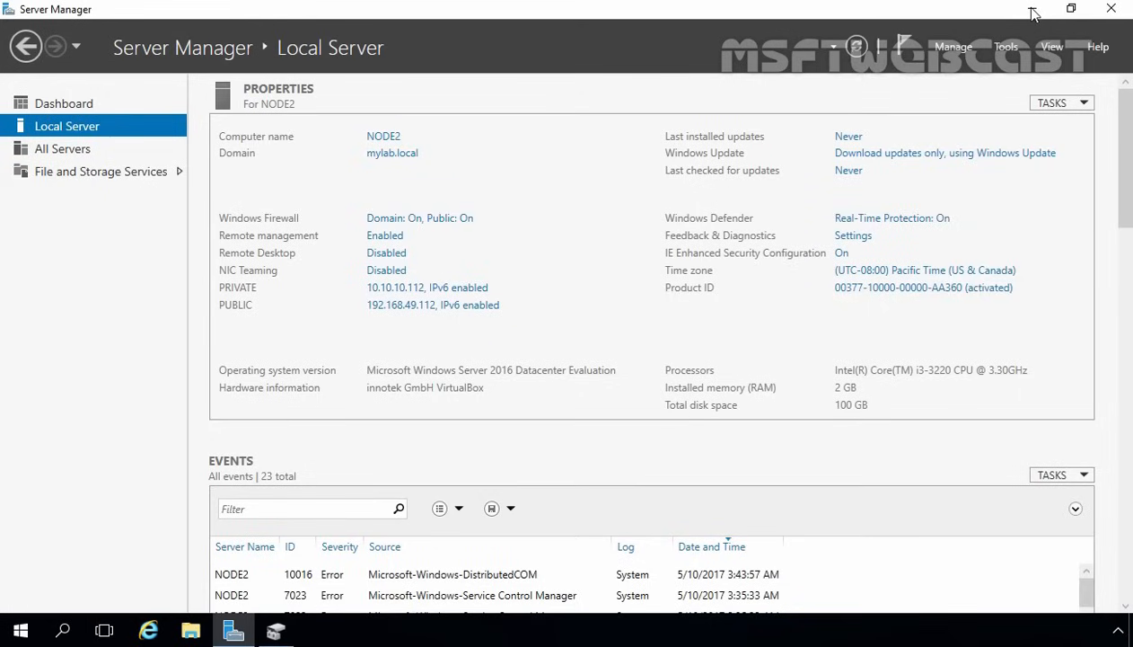
- Run a role-based Add Roles and Features install on NODE2, ticking Failover Clustering plus its management tools
{"action": "left_click", "coordinate": [954, 49]}
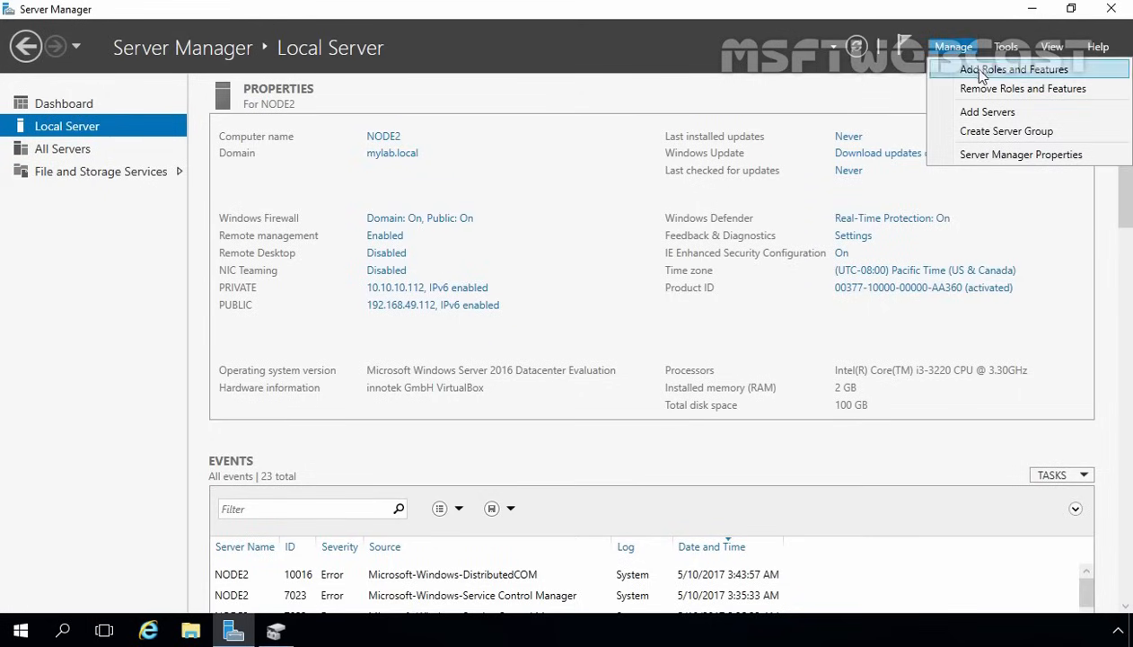
{"action": "left_click", "coordinate": [983, 72]}
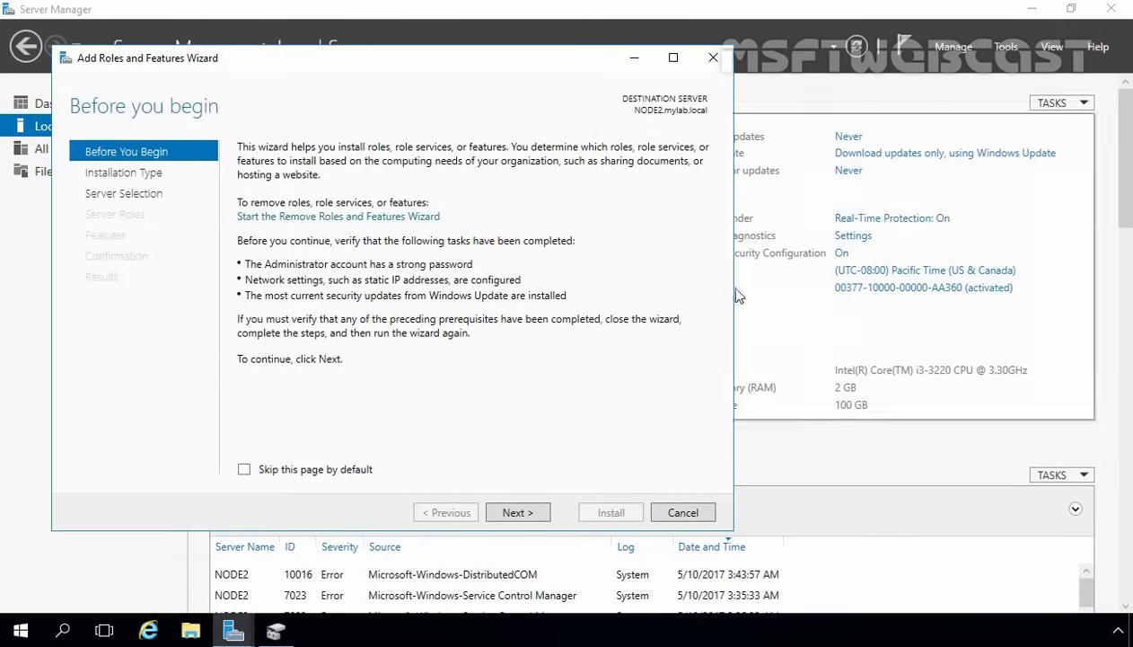
{"action": "left_click", "coordinate": [519, 512]}
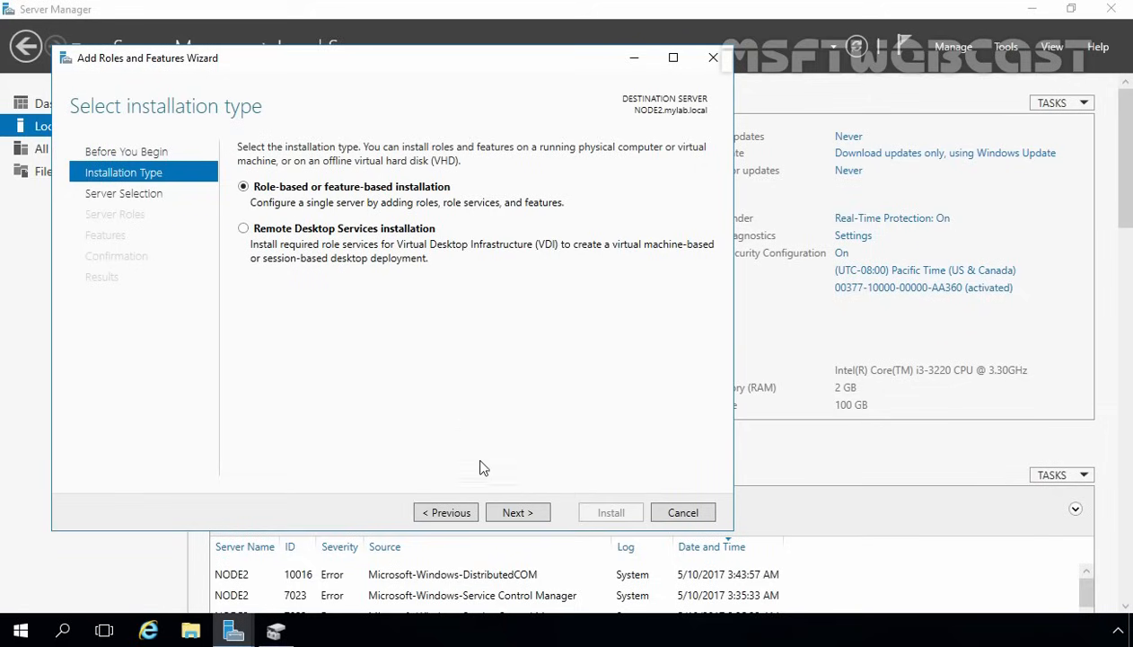
{"action": "left_click", "coordinate": [514, 516]}
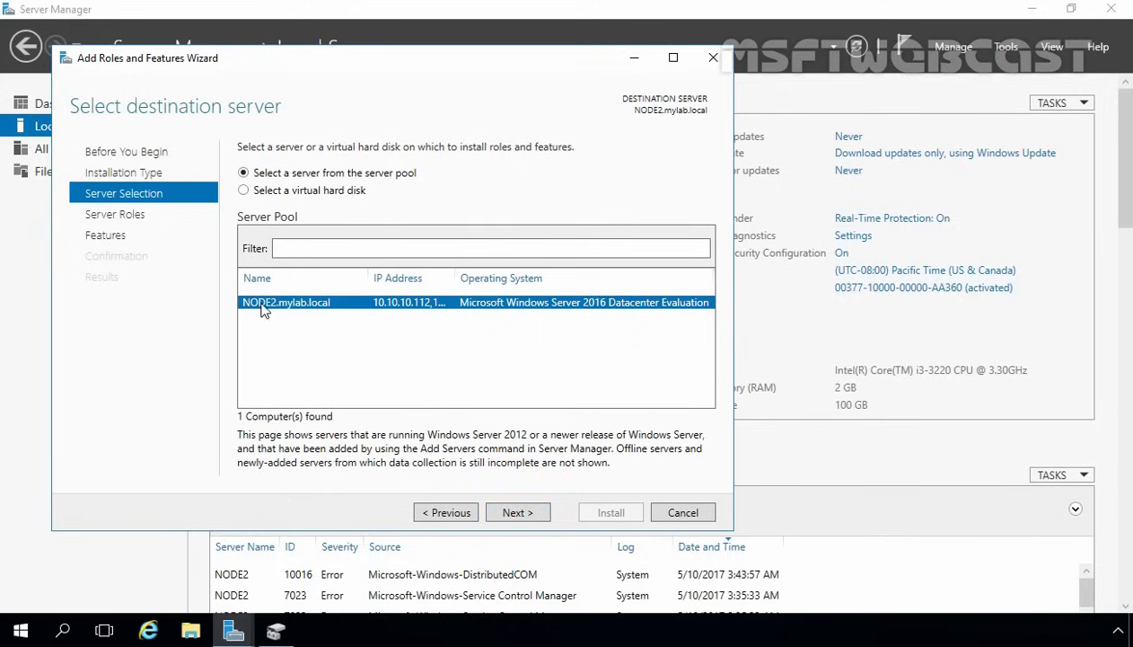
{"action": "left_click", "coordinate": [518, 515]}
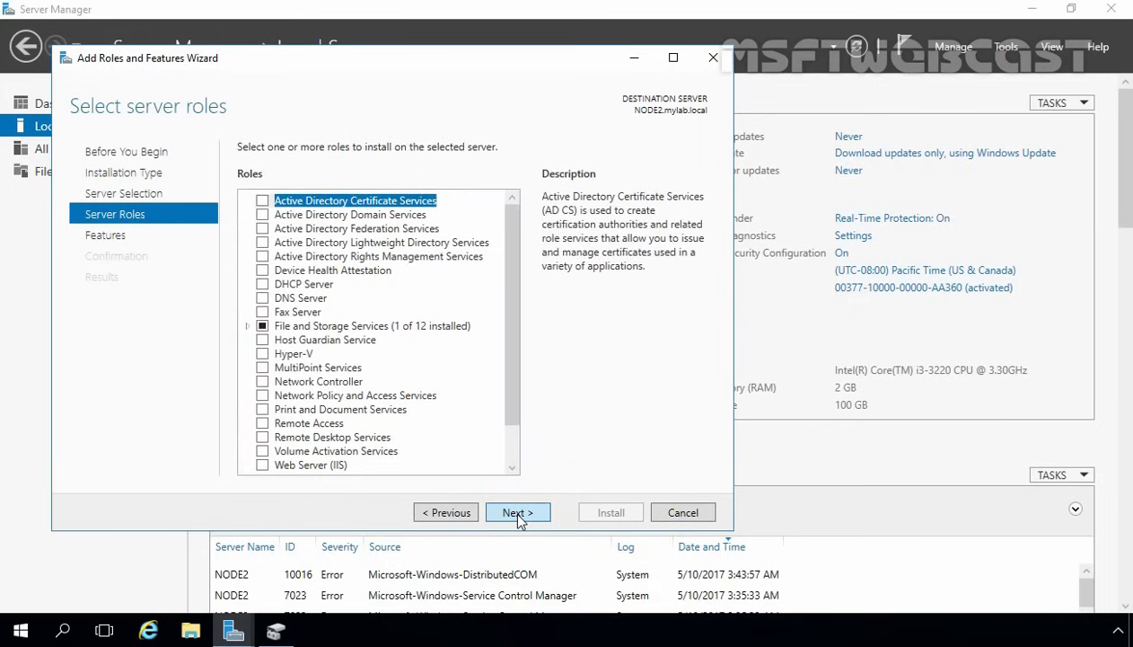
{"action": "left_click", "coordinate": [518, 516]}
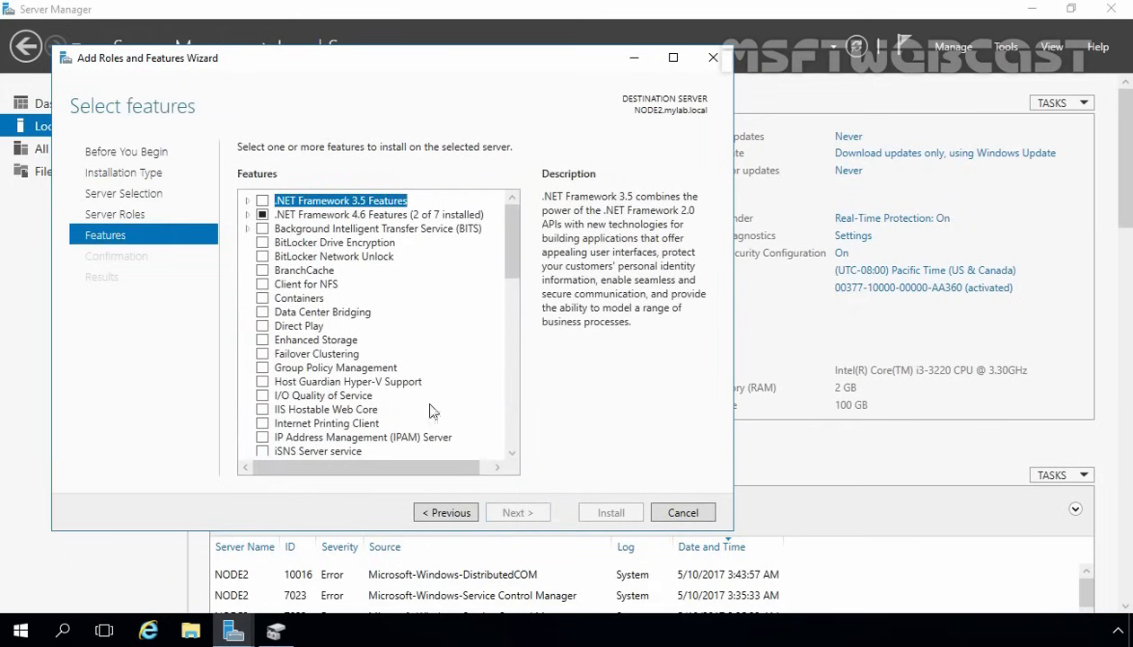
{"action": "left_click", "coordinate": [298, 354]}
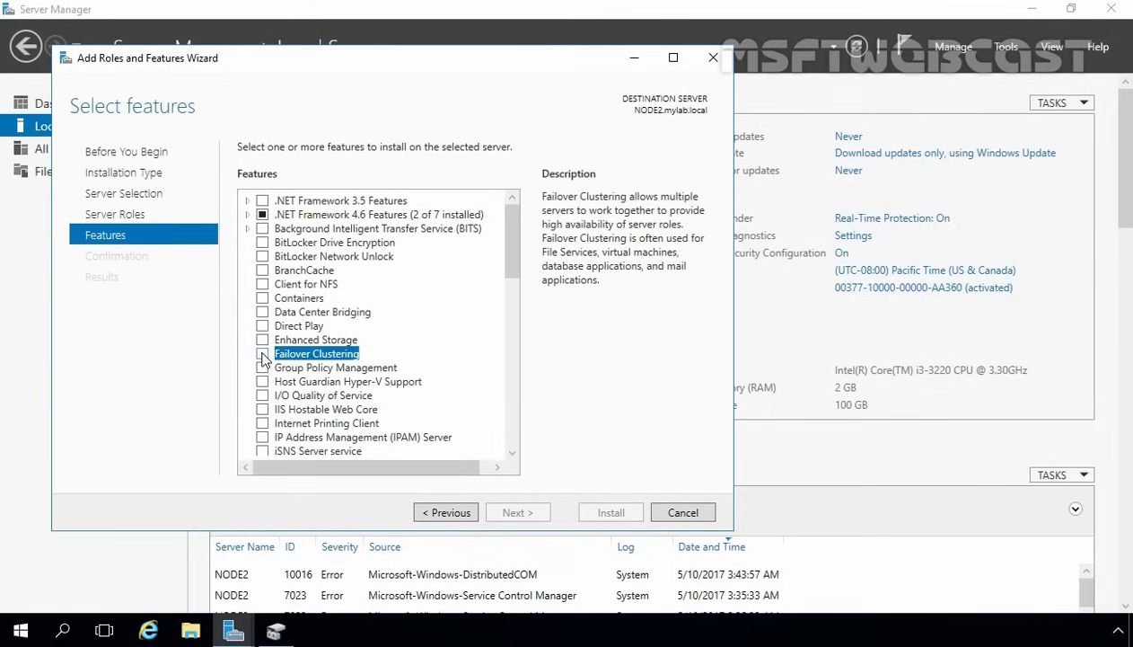
{"action": "left_click", "coordinate": [262, 354]}
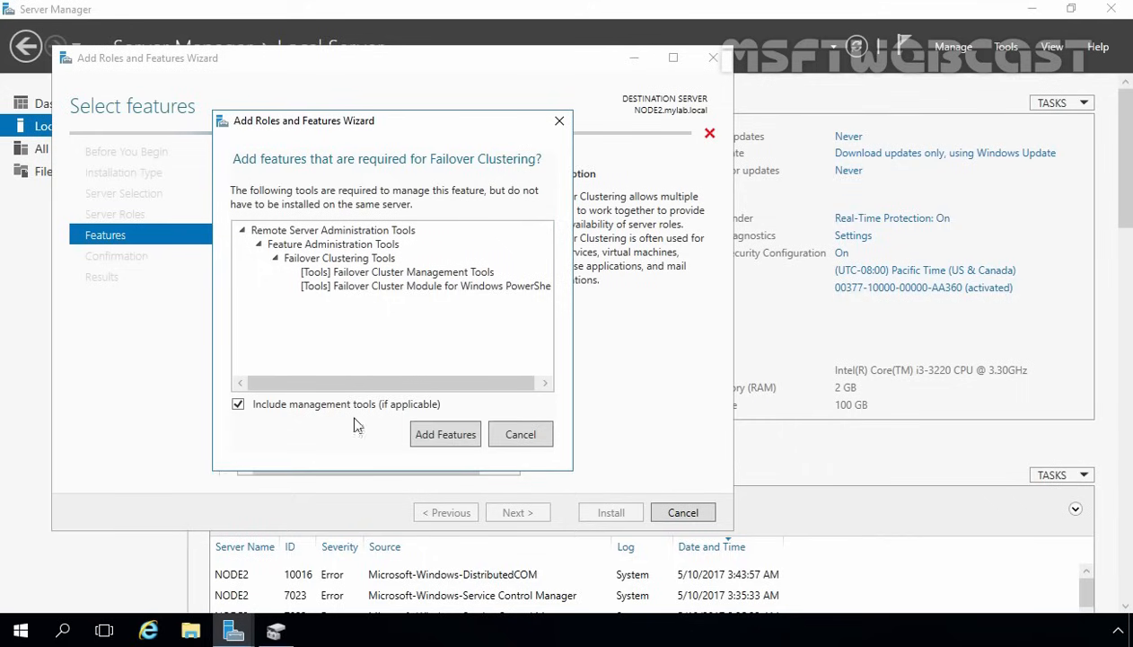
{"action": "left_click", "coordinate": [447, 435]}
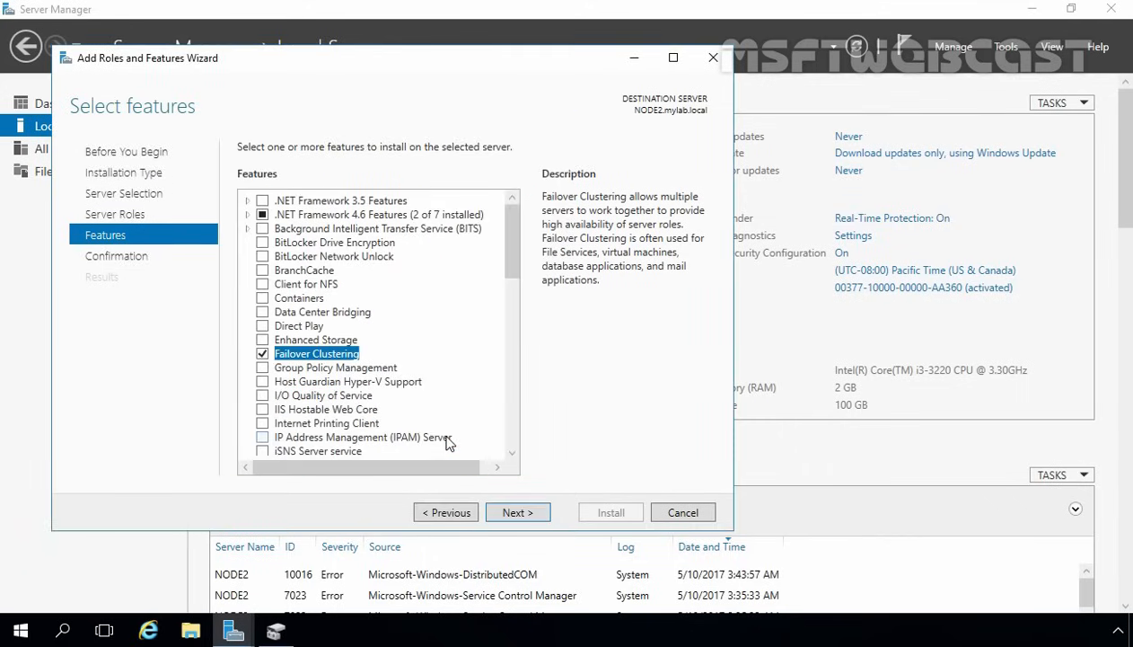
{"action": "left_click", "coordinate": [515, 512]}
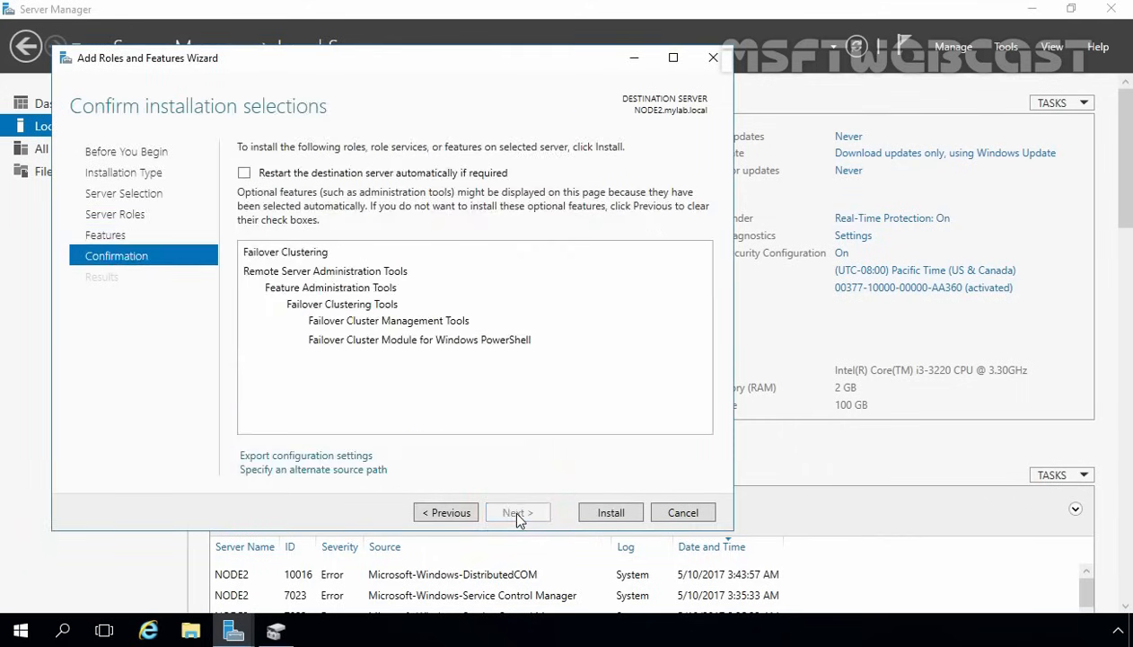
{"action": "left_click", "coordinate": [610, 512]}
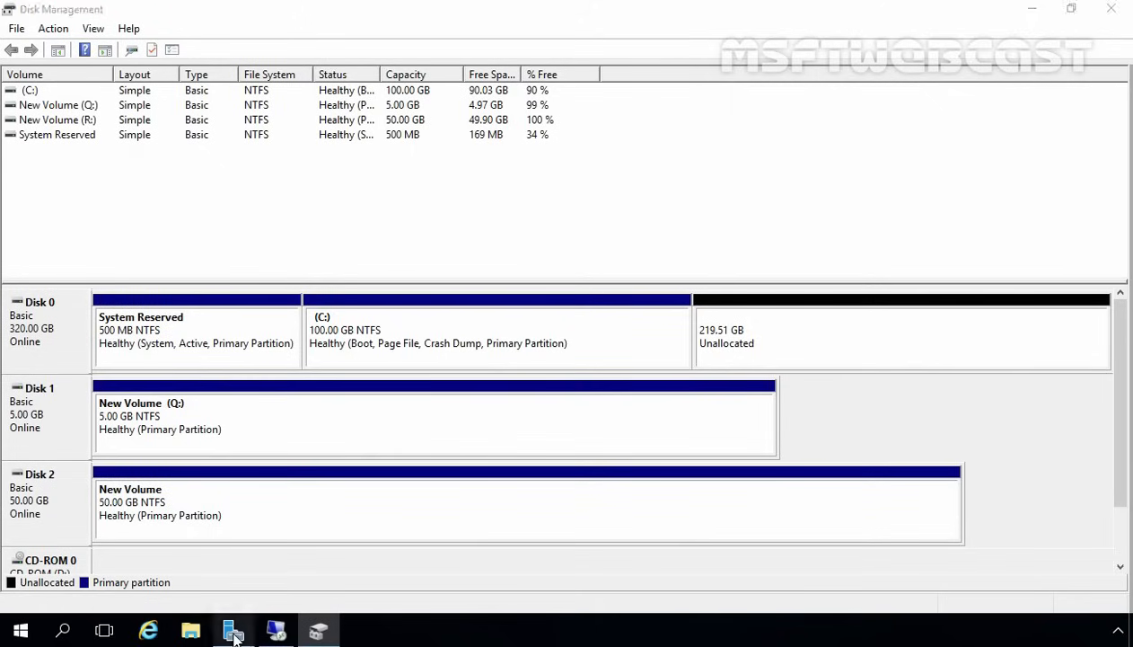
- Switch to NODE1 and install Failover Clustering with management tools via role-based Add Roles and Features
{"action": "left_click", "coordinate": [234, 630]}
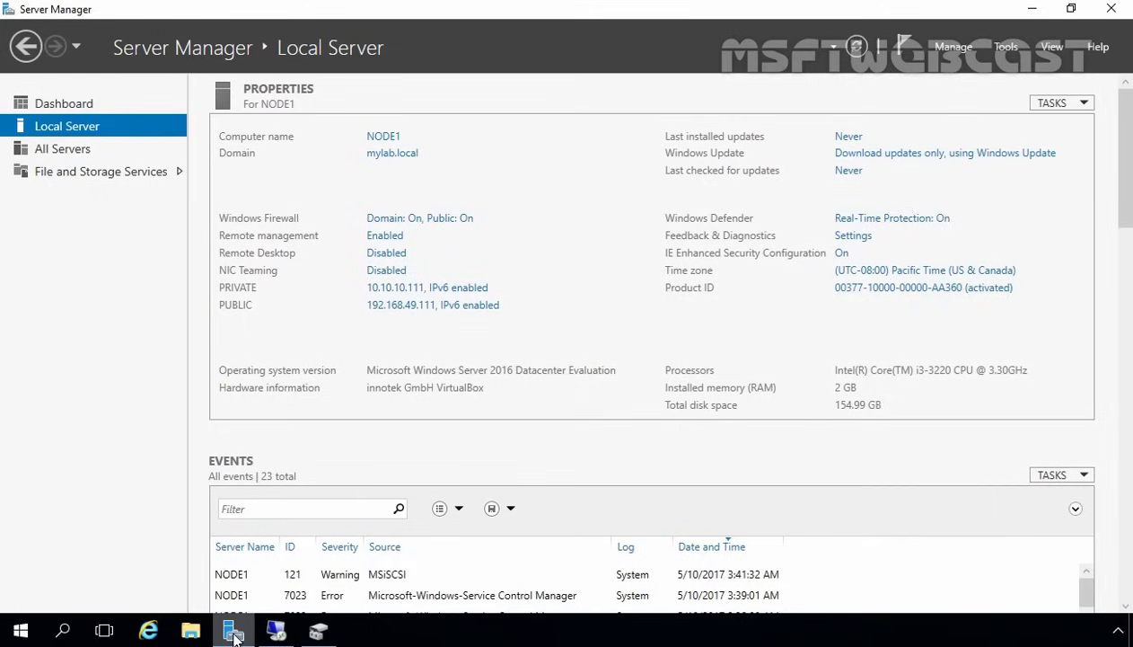
{"action": "left_click", "coordinate": [952, 49]}
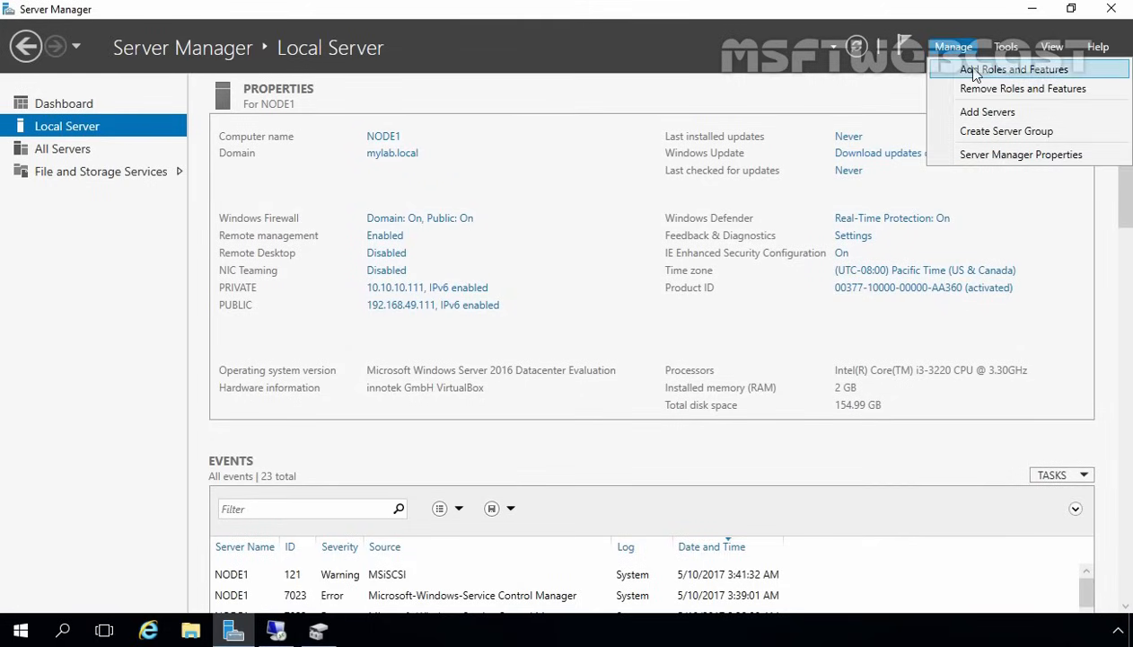
{"action": "left_click", "coordinate": [976, 72]}
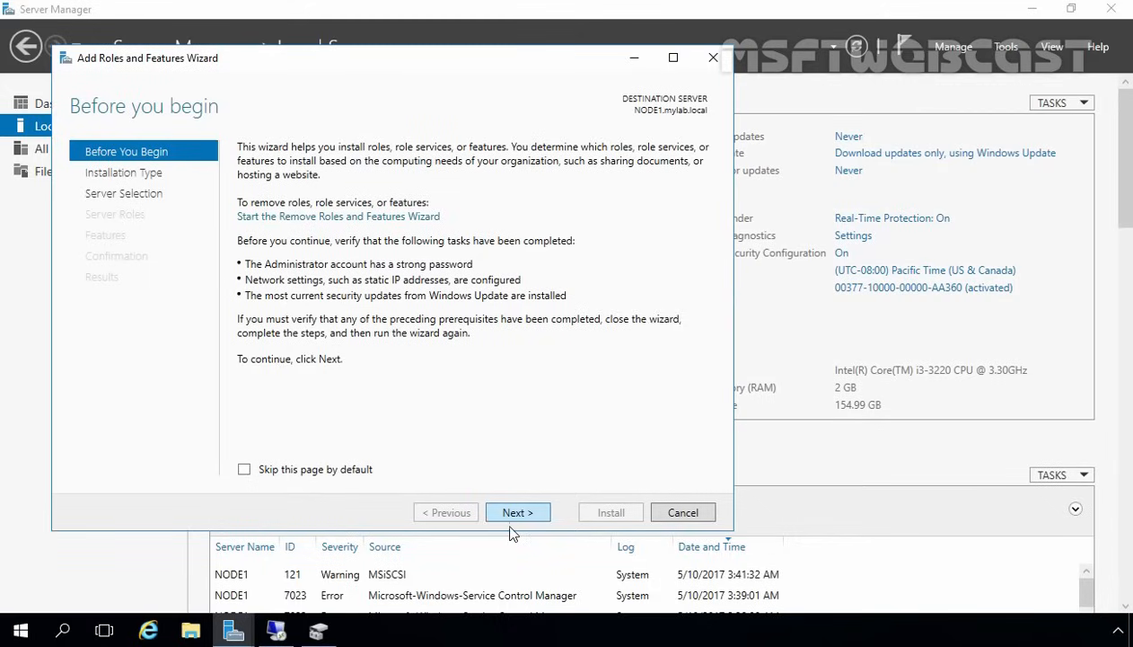
{"action": "left_click", "coordinate": [518, 513]}
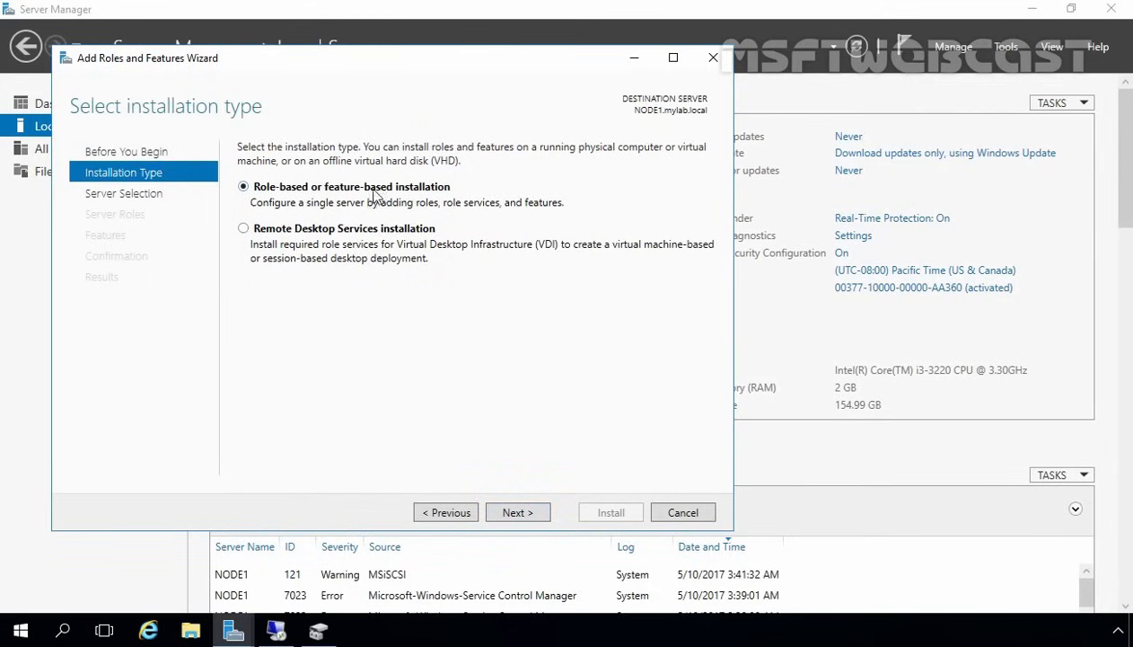
{"action": "left_click", "coordinate": [518, 513]}
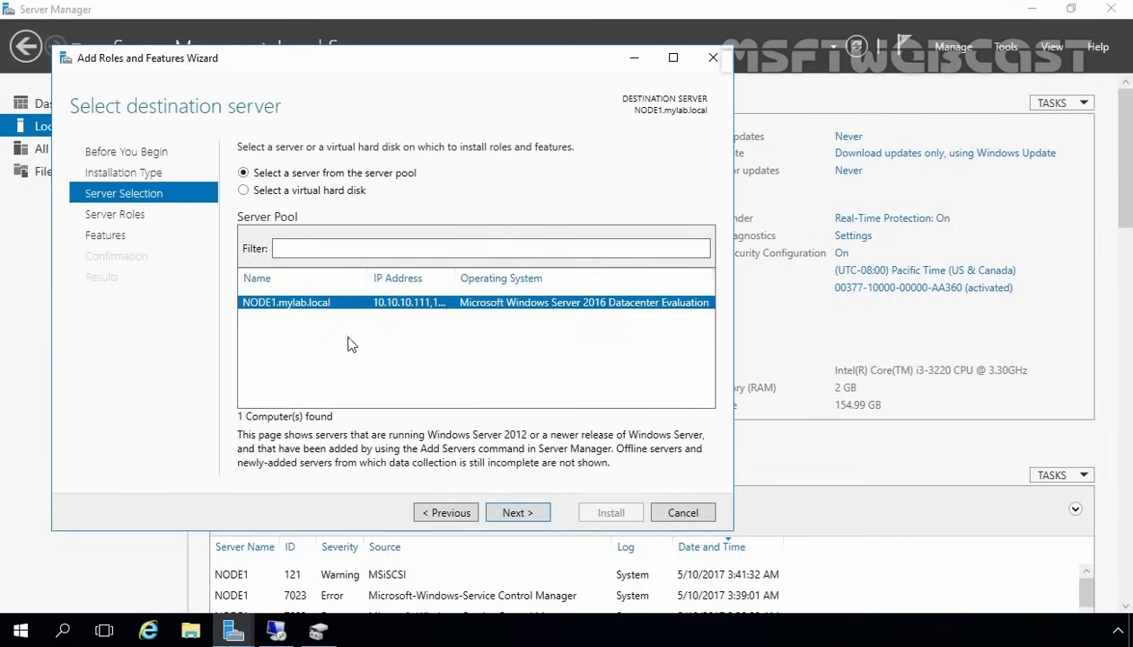
{"action": "left_click", "coordinate": [518, 512]}
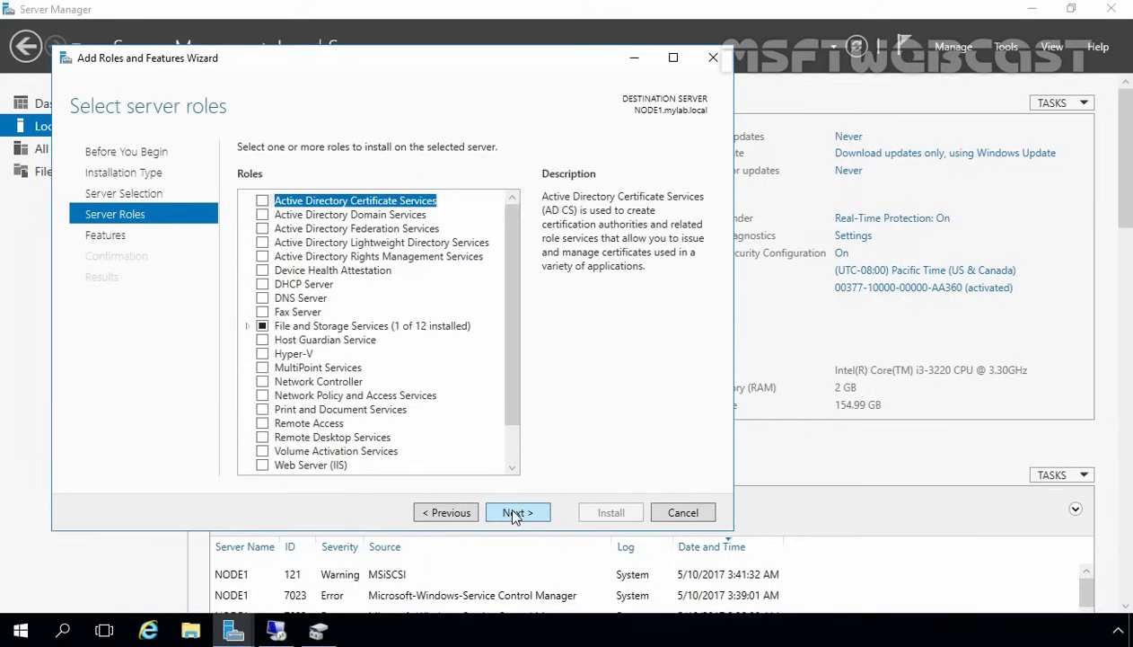
{"action": "left_click", "coordinate": [515, 512]}
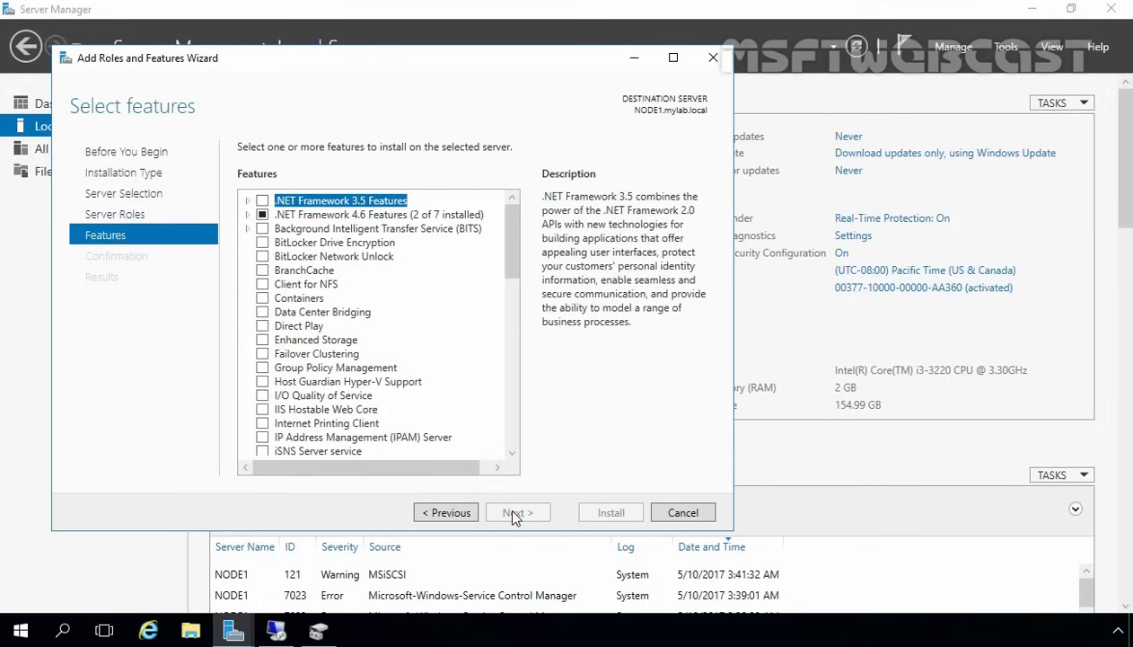
{"action": "left_click", "coordinate": [309, 355]}
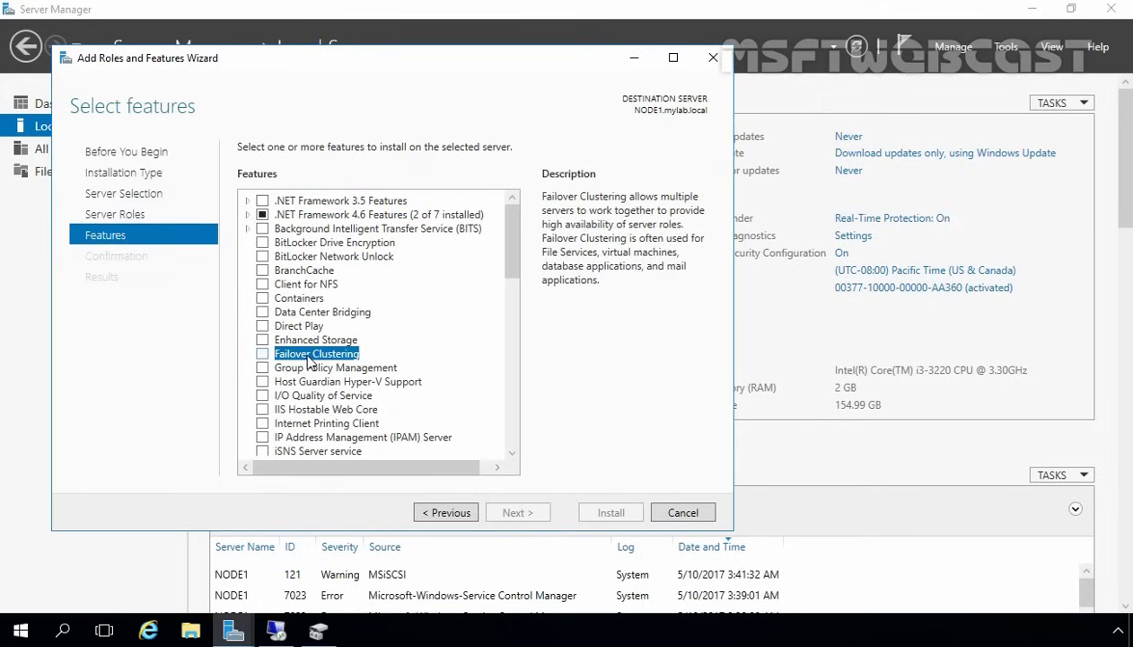
{"action": "left_click", "coordinate": [263, 353]}
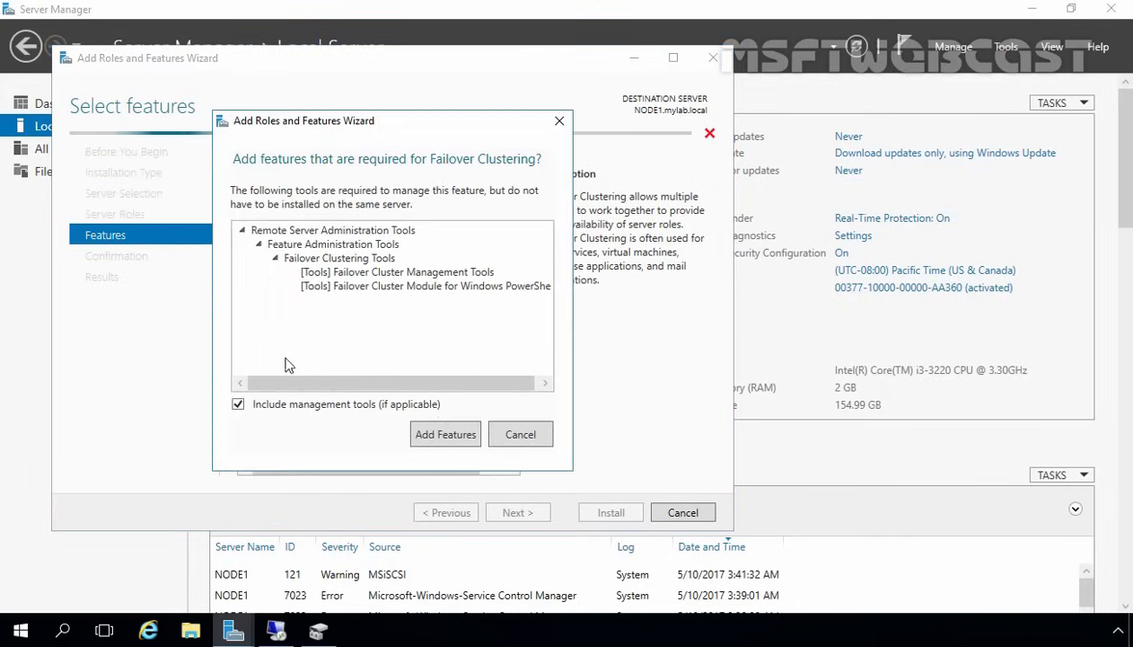
{"action": "left_click", "coordinate": [433, 432]}
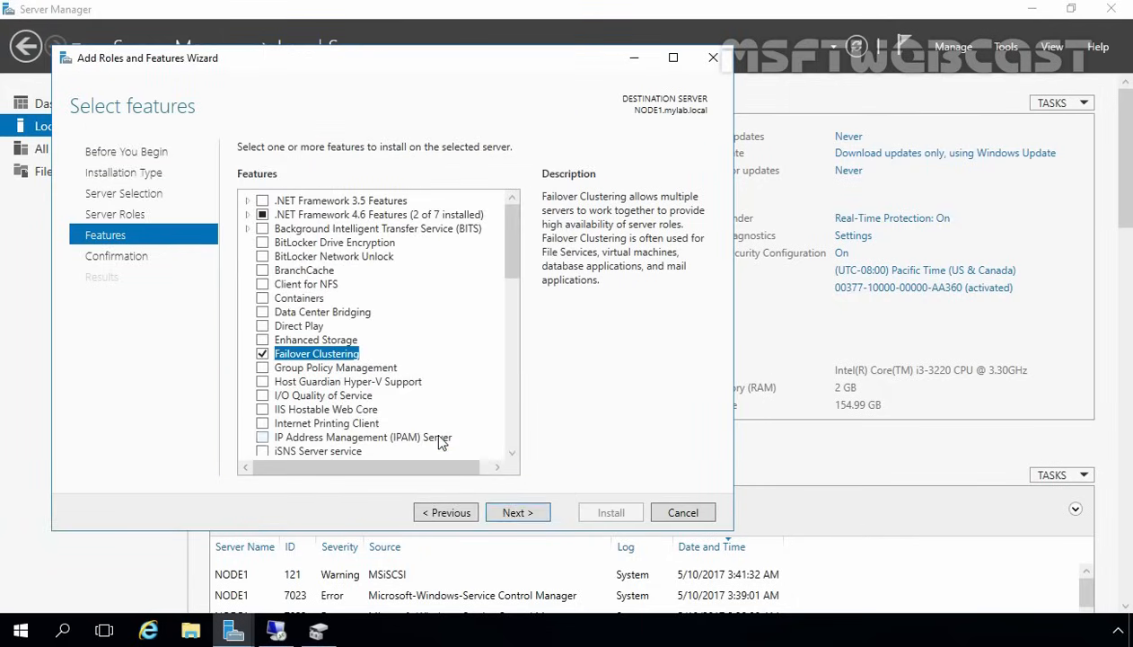
{"action": "left_click", "coordinate": [515, 510]}
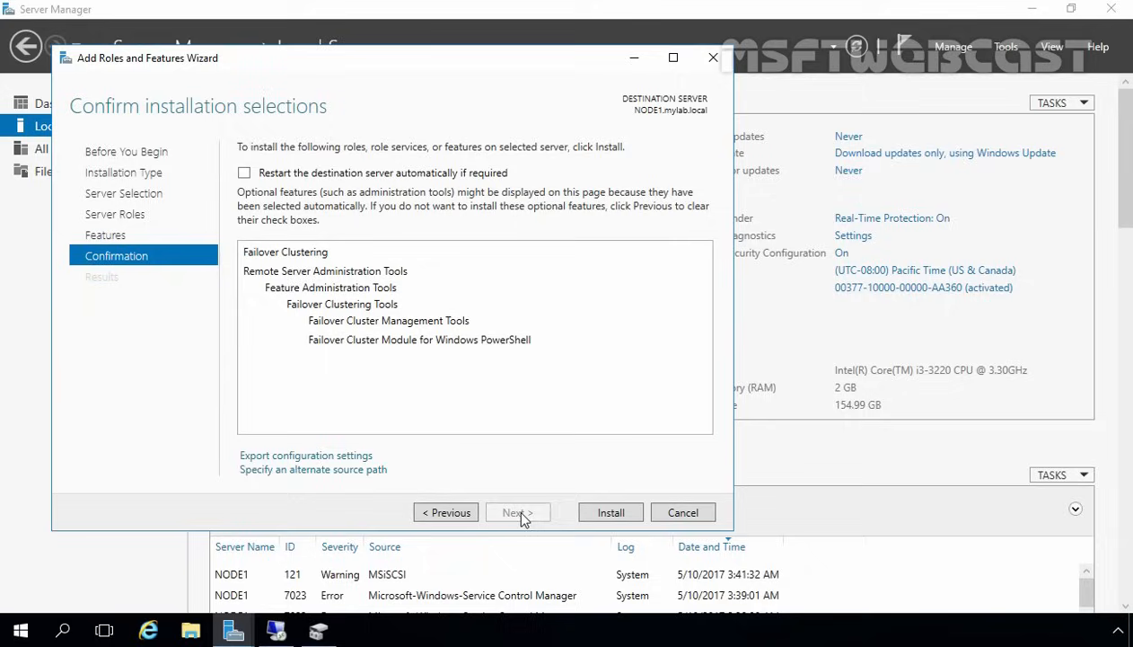
{"action": "left_click", "coordinate": [611, 512]}
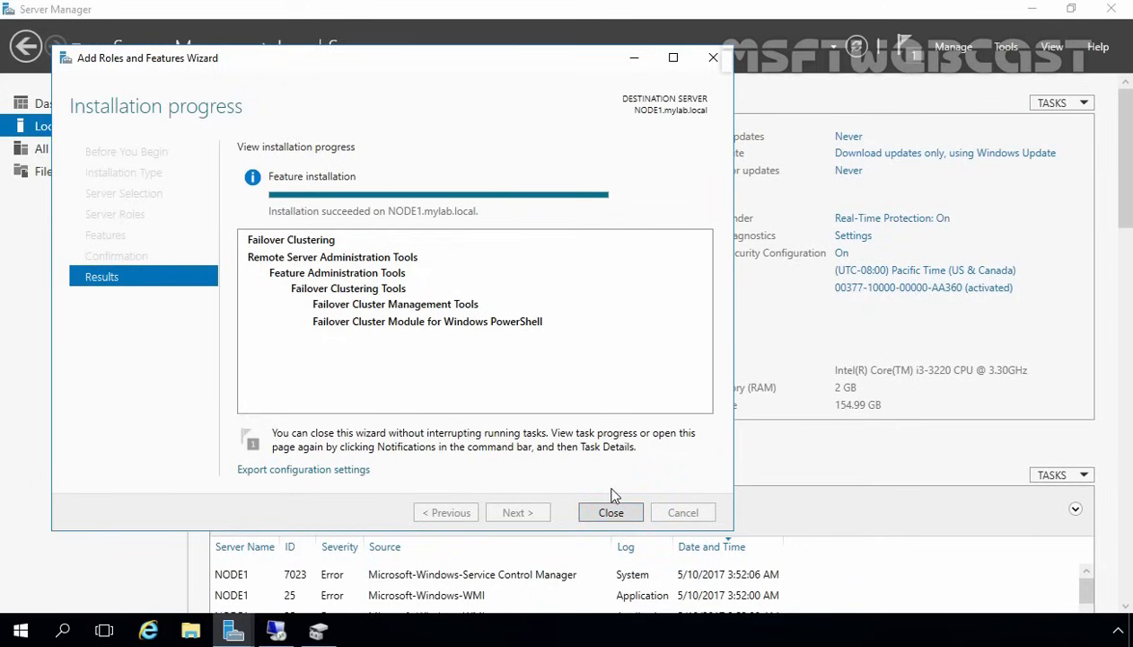
- Close the completed installation wizards on NODE1 and NODE2, minimizing Disk Management in between
{"action": "left_click", "coordinate": [608, 512]}
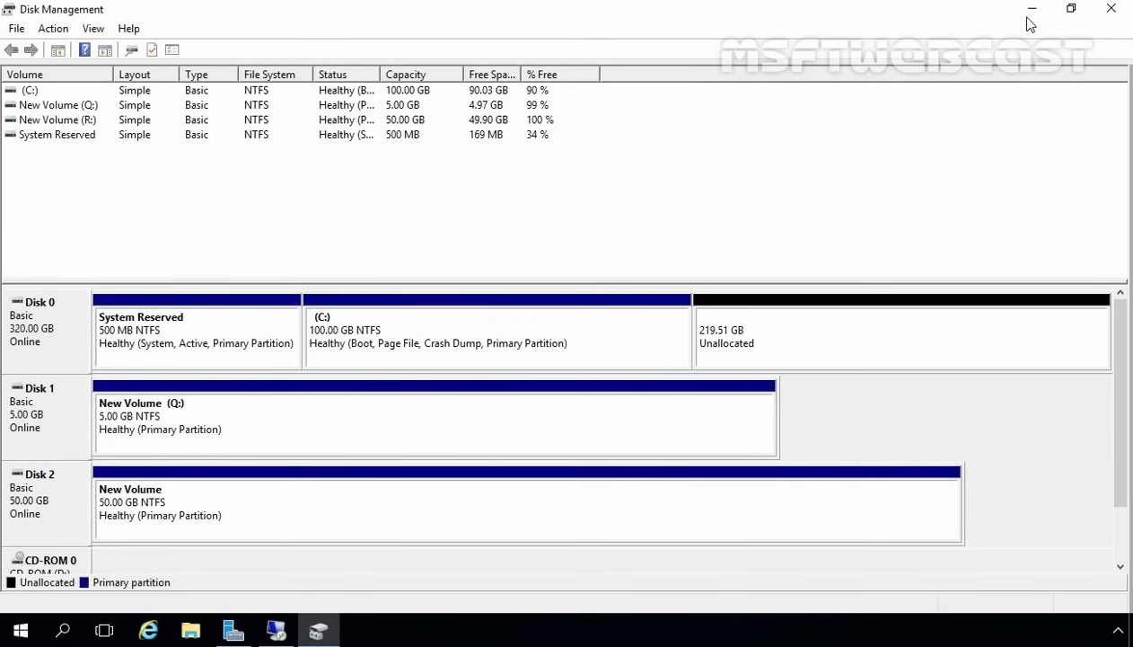
{"action": "left_click", "coordinate": [1032, 9]}
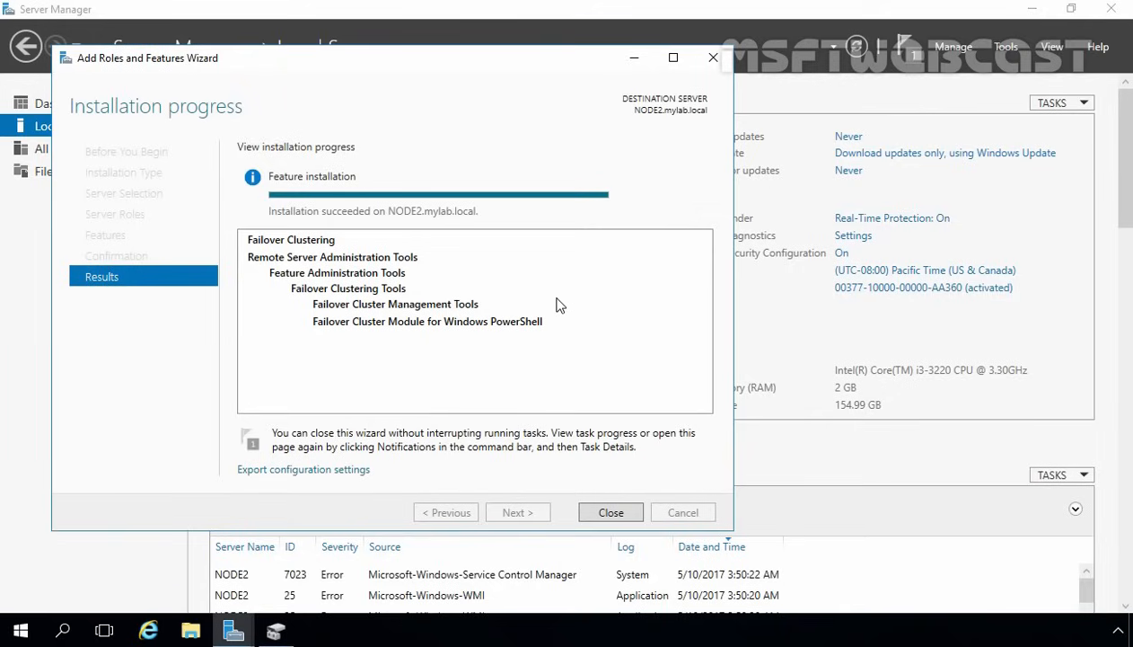
{"action": "left_click", "coordinate": [604, 507]}
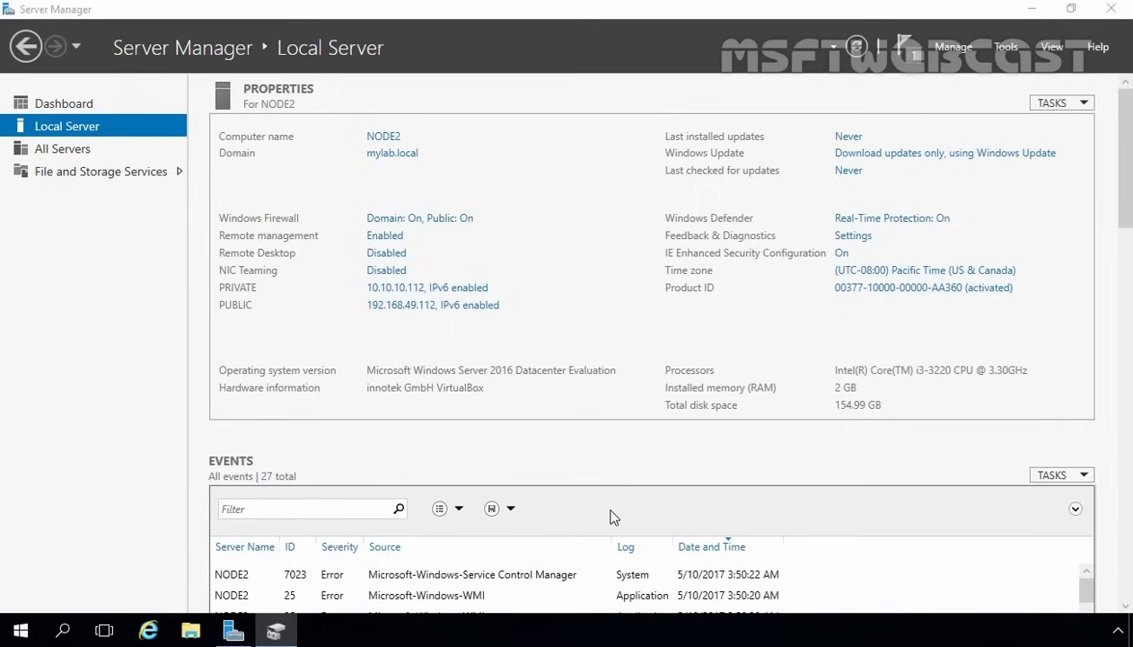
- Launch Failover Cluster Manager from Server Manager's Tools, maximize it, and start Validate Configuration
{"action": "left_click", "coordinate": [1012, 52]}
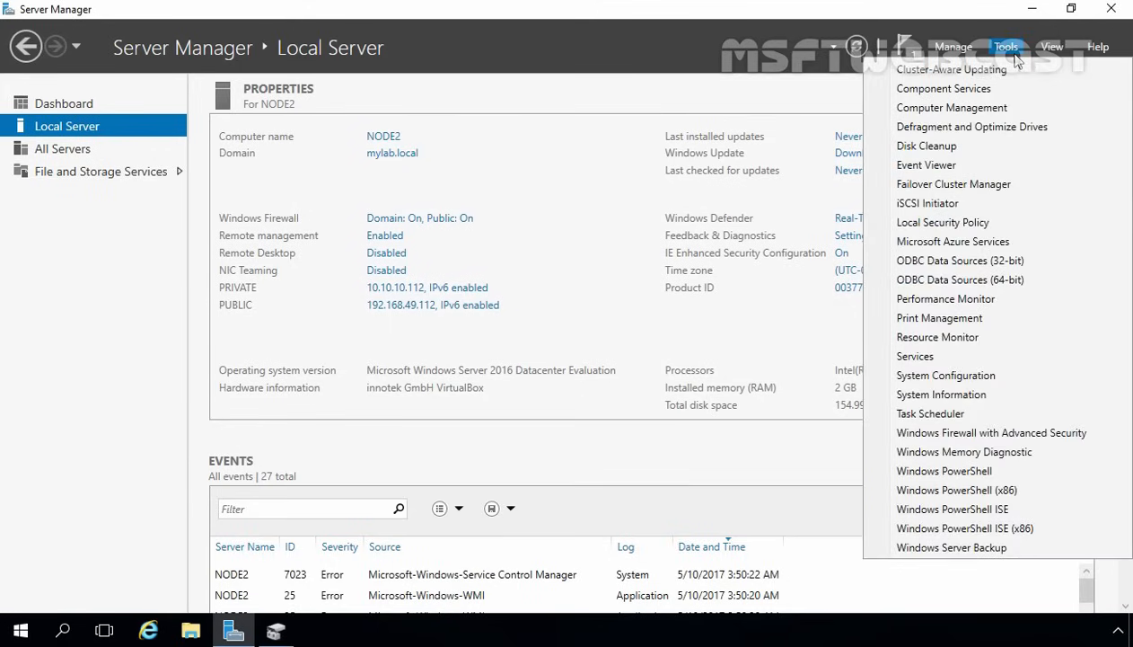
{"action": "left_click", "coordinate": [970, 186]}
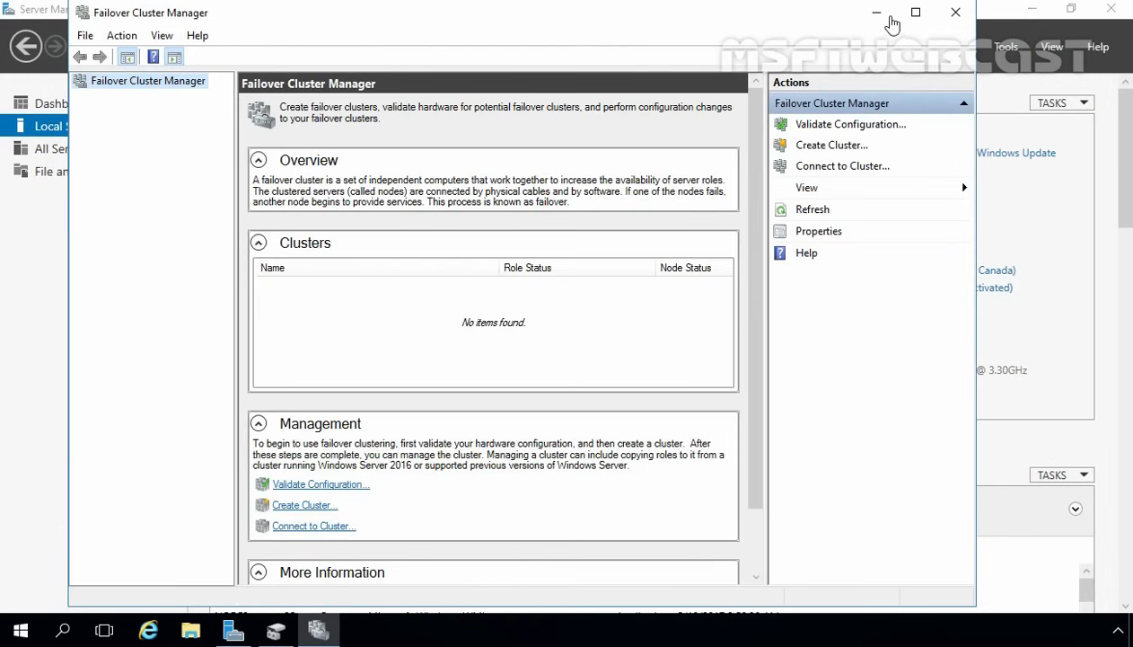
{"action": "left_click", "coordinate": [916, 12]}
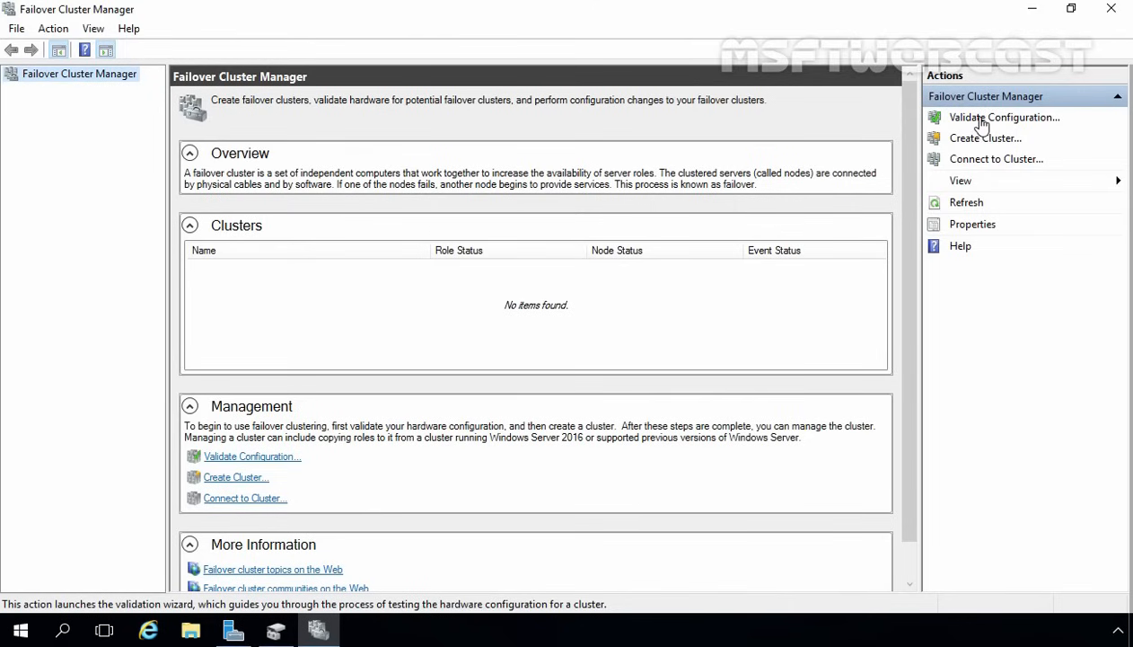
{"action": "left_click", "coordinate": [981, 124]}
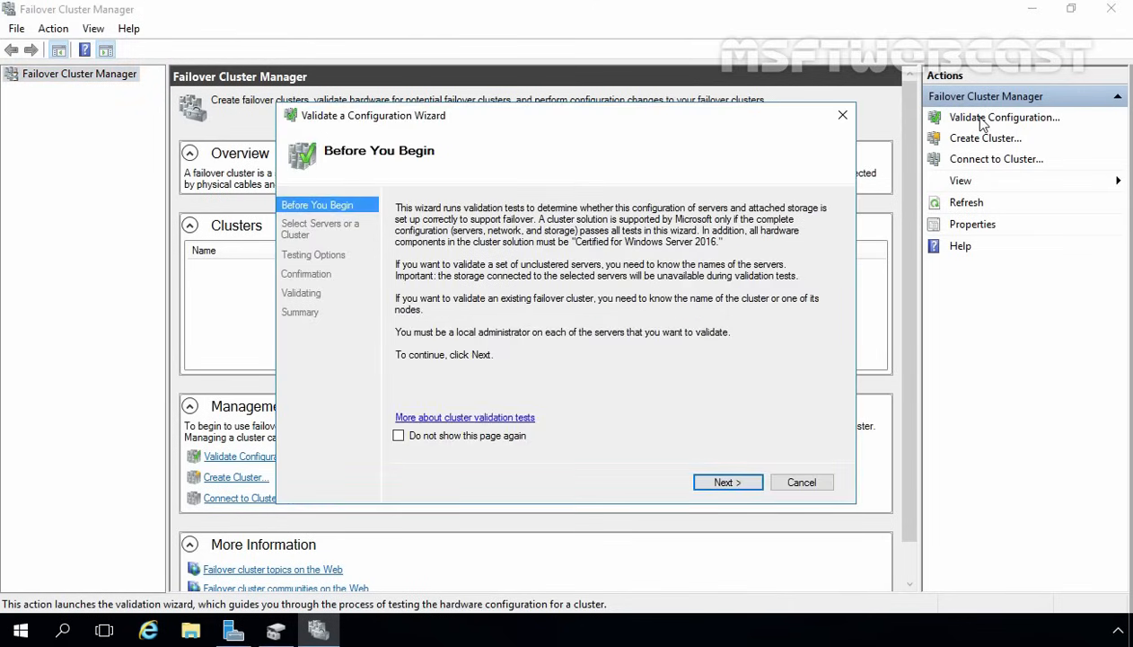
- Find NODE1 and NODE2 through the advanced computer search and add them as servers to validate
{"action": "left_click", "coordinate": [731, 482]}
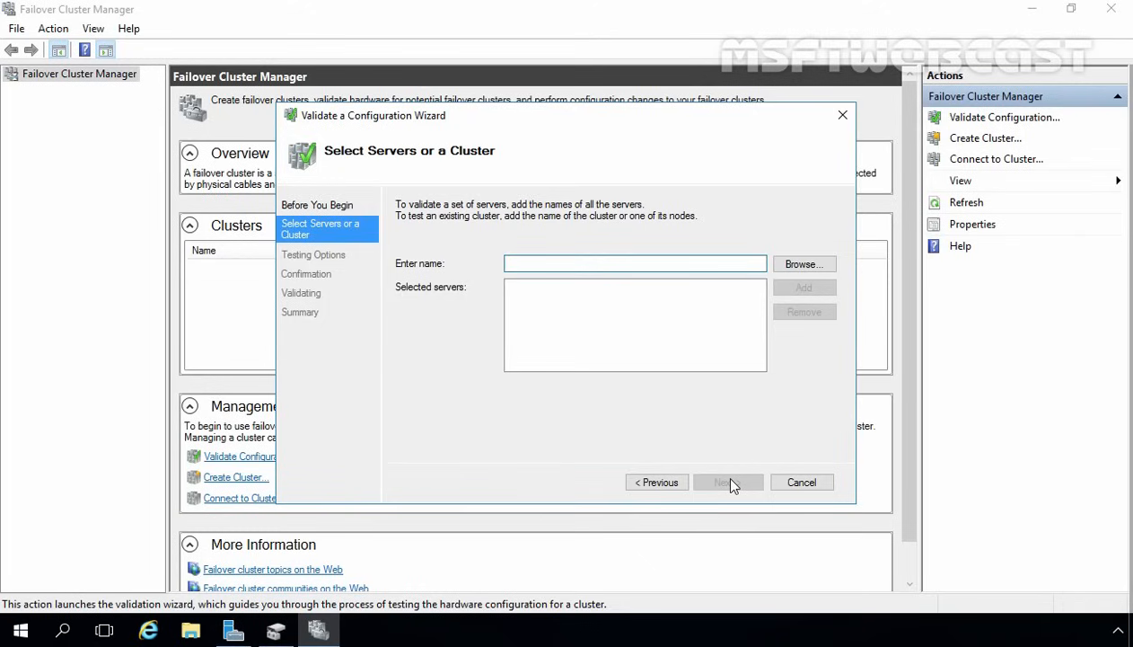
{"action": "left_click", "coordinate": [796, 267]}
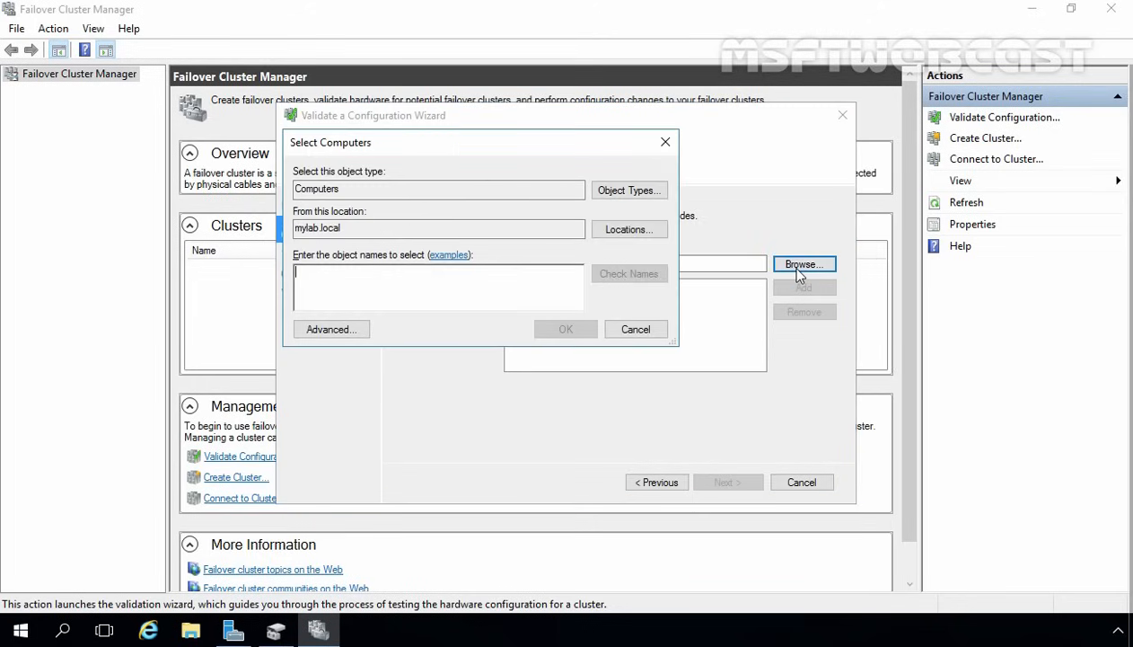
{"action": "left_click", "coordinate": [332, 331]}
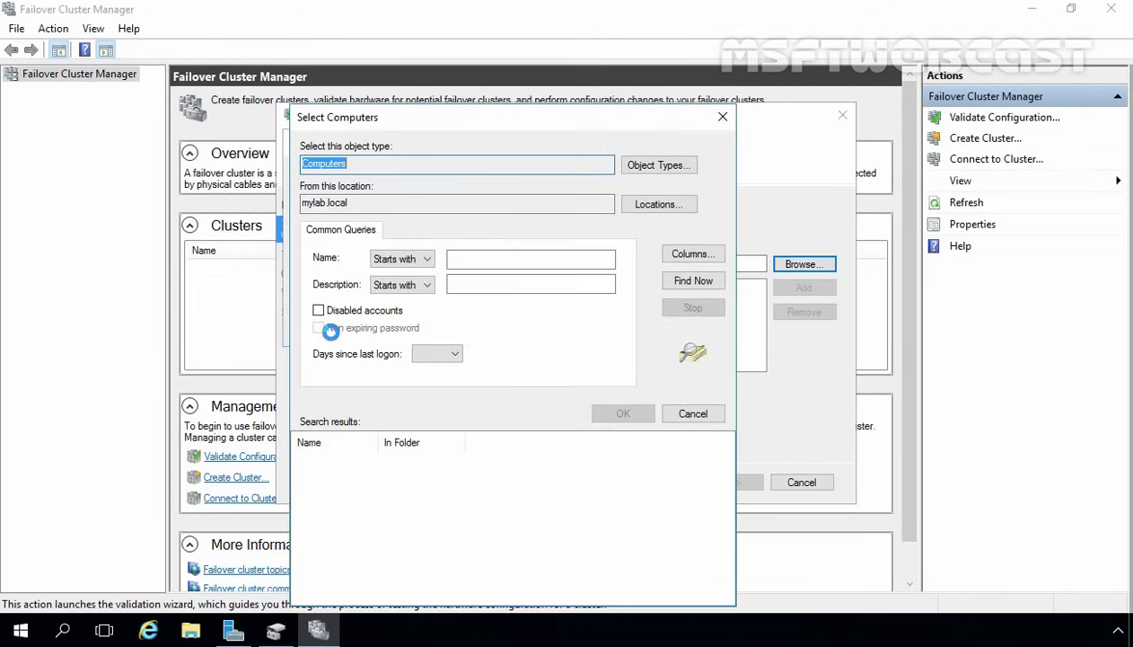
{"action": "left_click", "coordinate": [705, 287]}
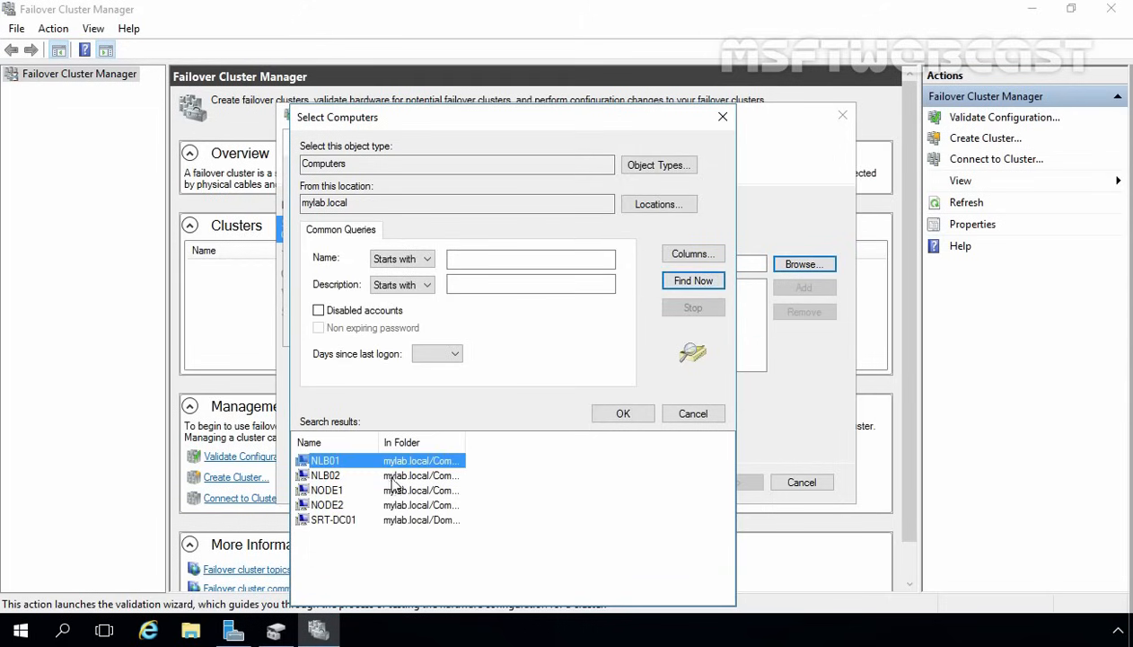
{"action": "left_click", "coordinate": [330, 490]}
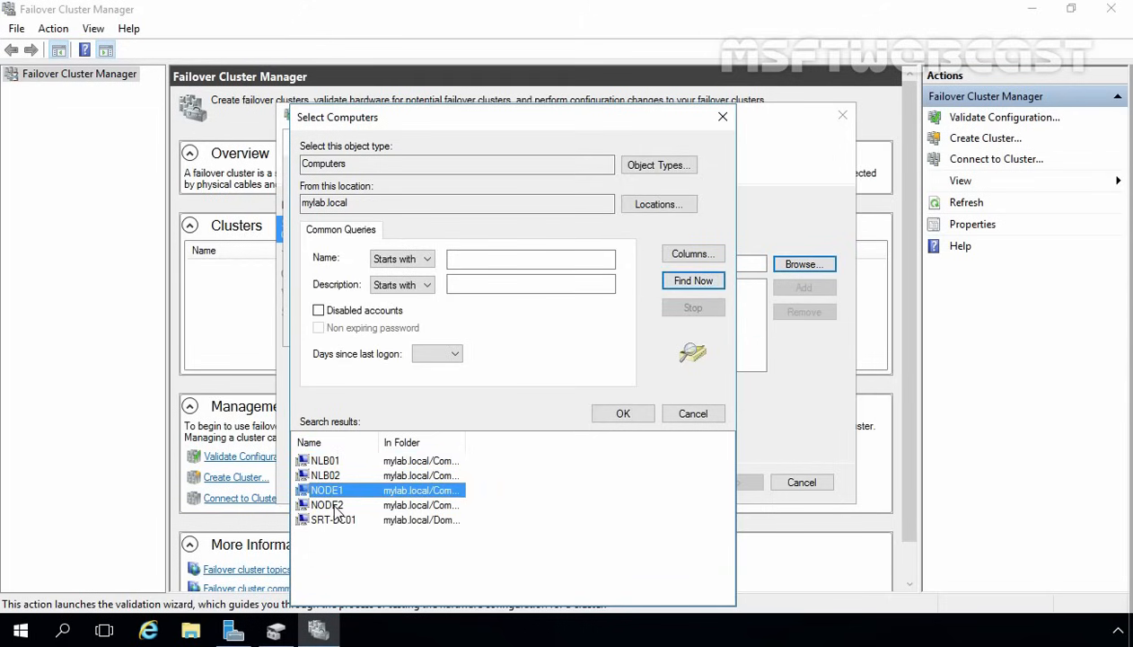
{"action": "left_click", "coordinate": [334, 506], "text": "ctrl"}
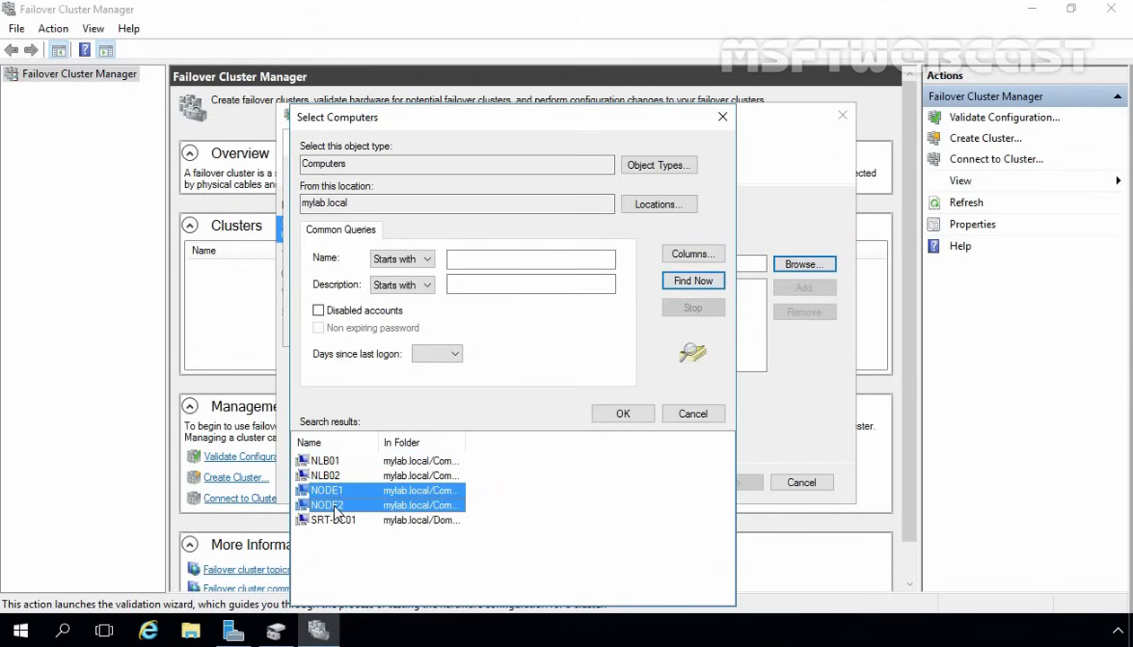
{"action": "left_click", "coordinate": [622, 414]}
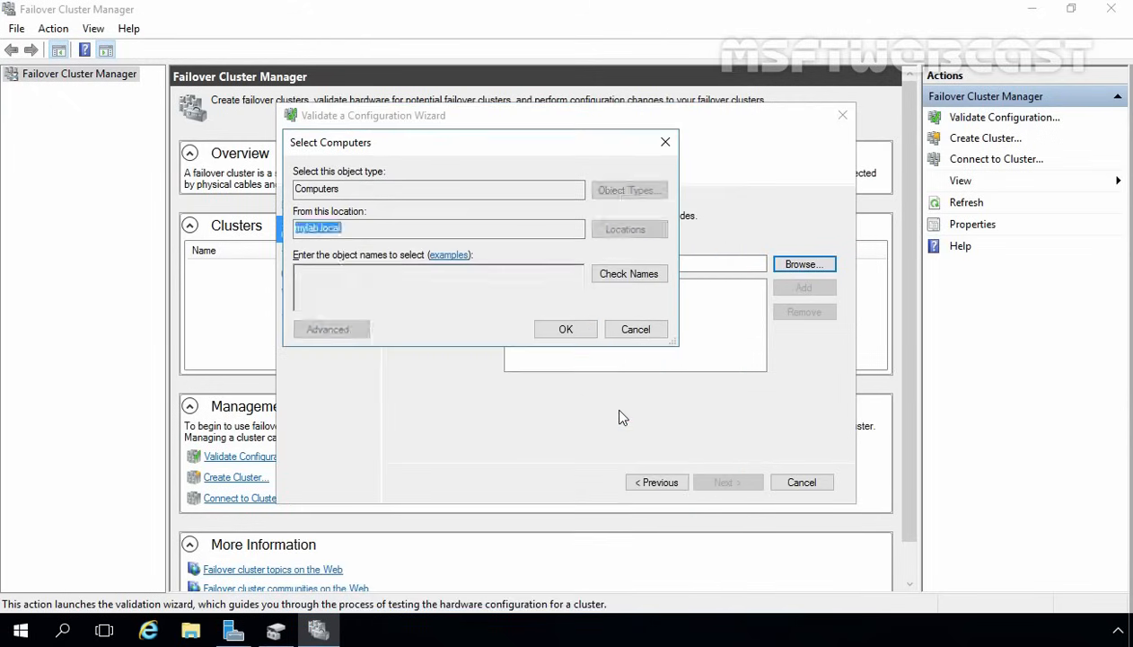
{"action": "left_click", "coordinate": [566, 330]}
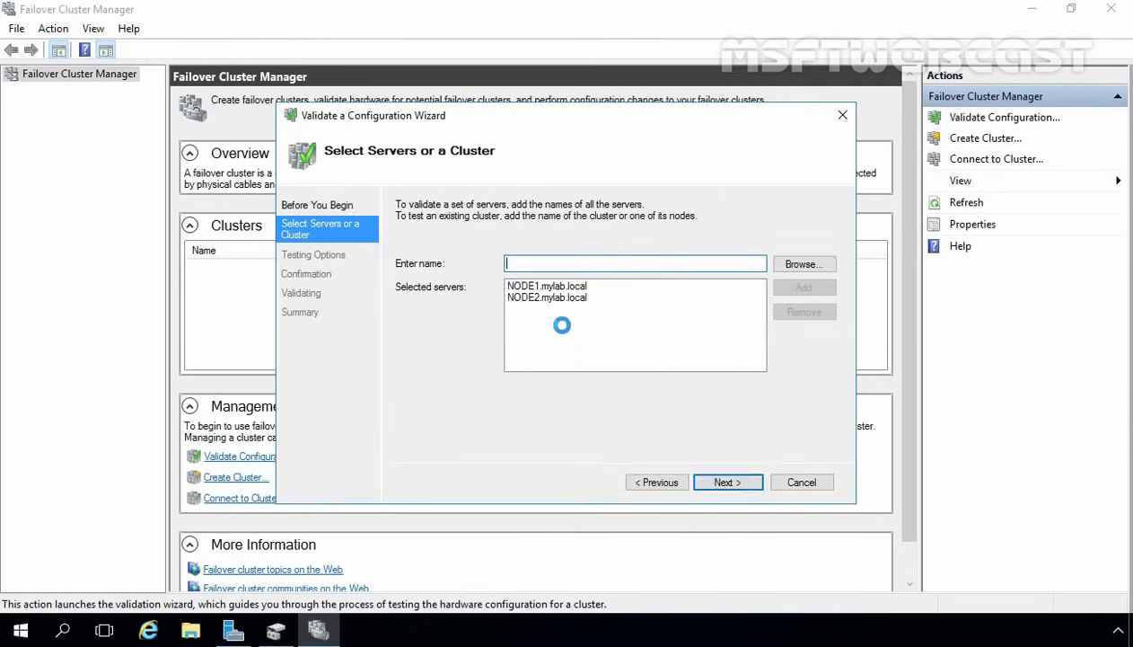
- Keep Run all tests (recommended) and run validation until the Summary shows NODE1 and NODE2 validated
{"action": "left_click", "coordinate": [730, 485]}
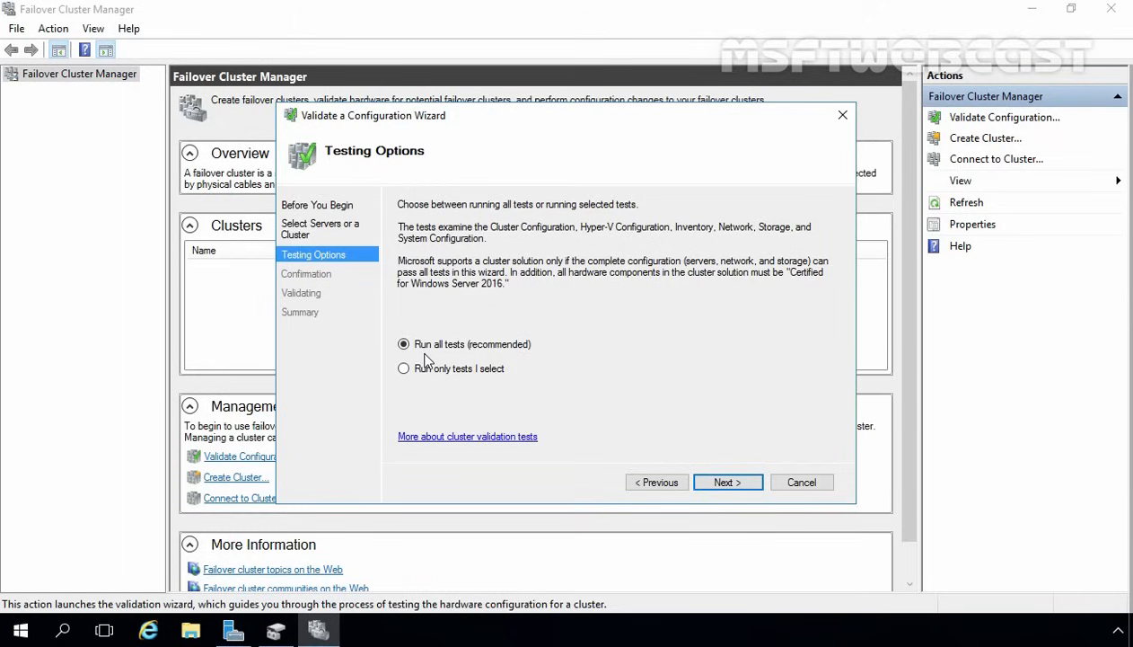
{"action": "left_click", "coordinate": [728, 483]}
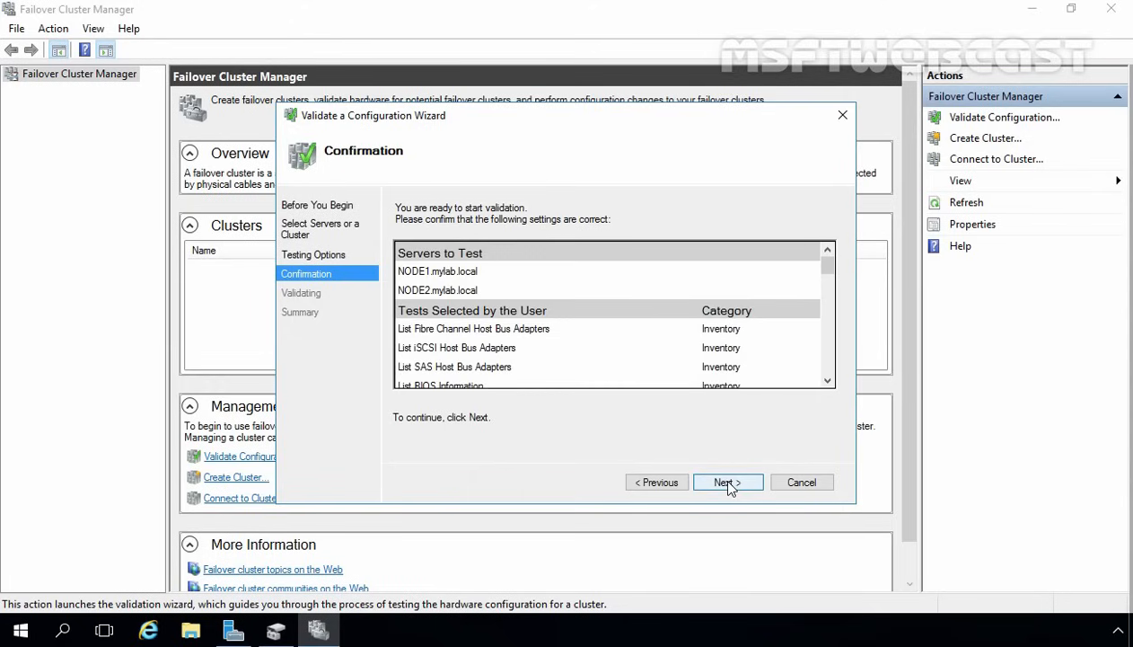
{"action": "left_click", "coordinate": [728, 483]}
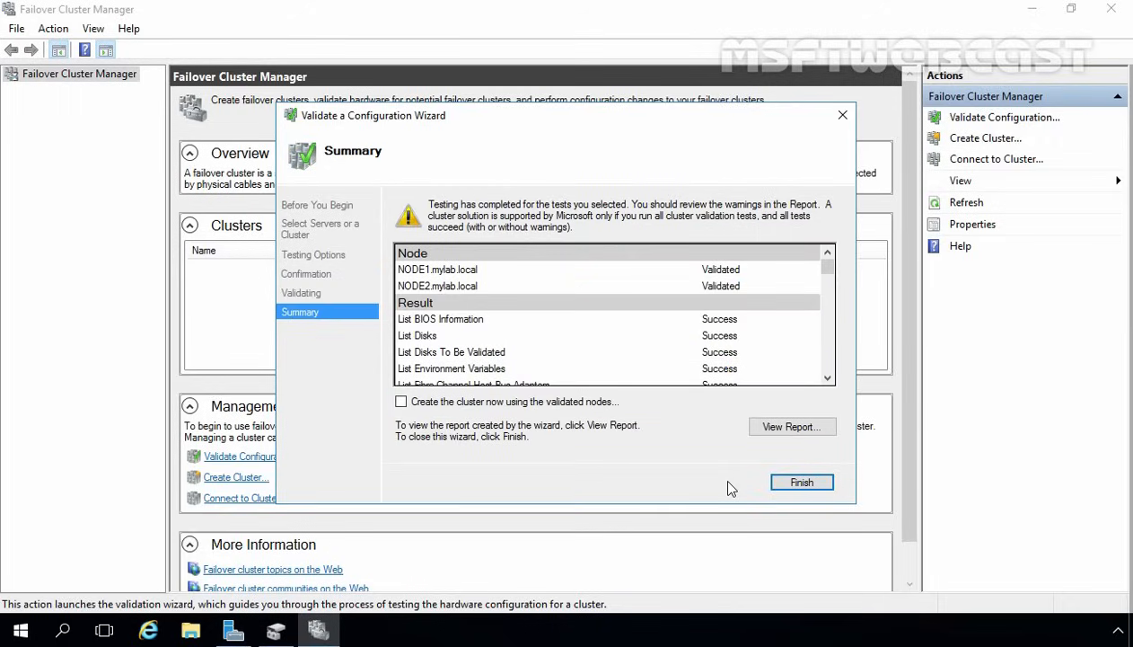
{"action": "left_click", "coordinate": [786, 428]}
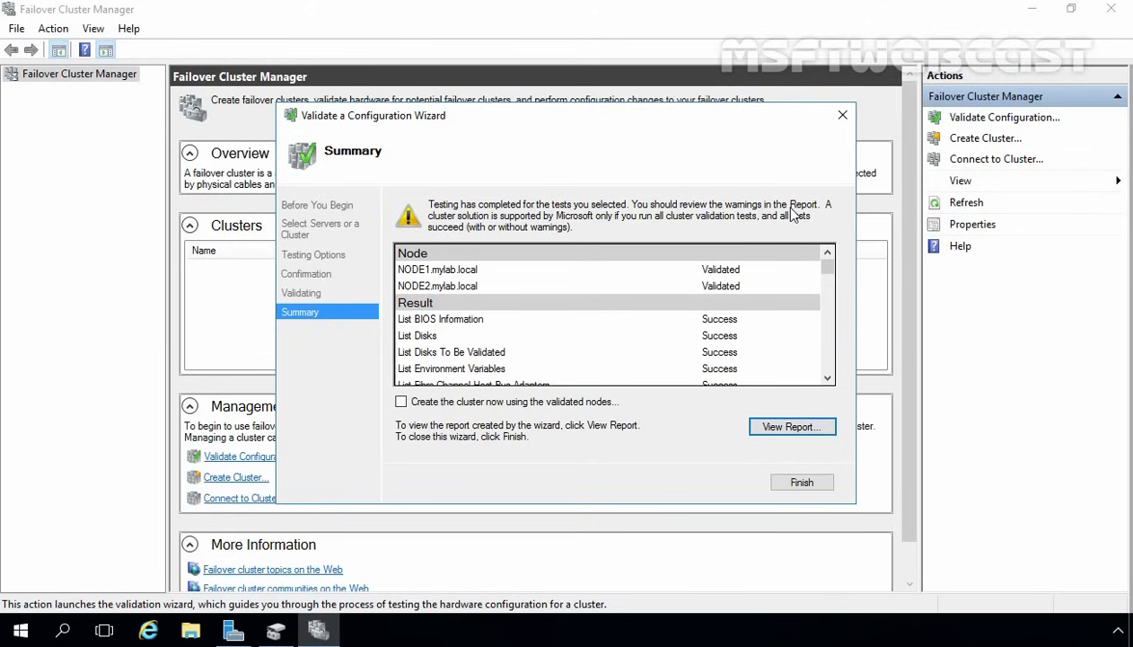
- Open the validation report in Internet Explorer, allow its blocked content, and maximize the window
{"action": "left_click", "coordinate": [787, 427]}
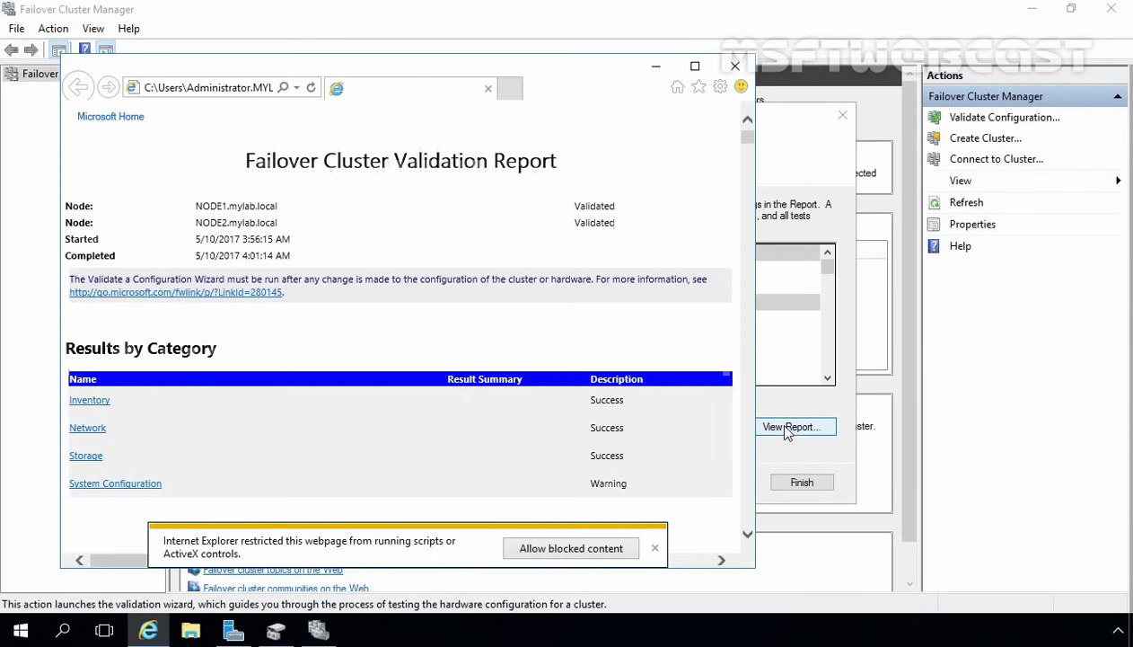
{"action": "left_click", "coordinate": [565, 553]}
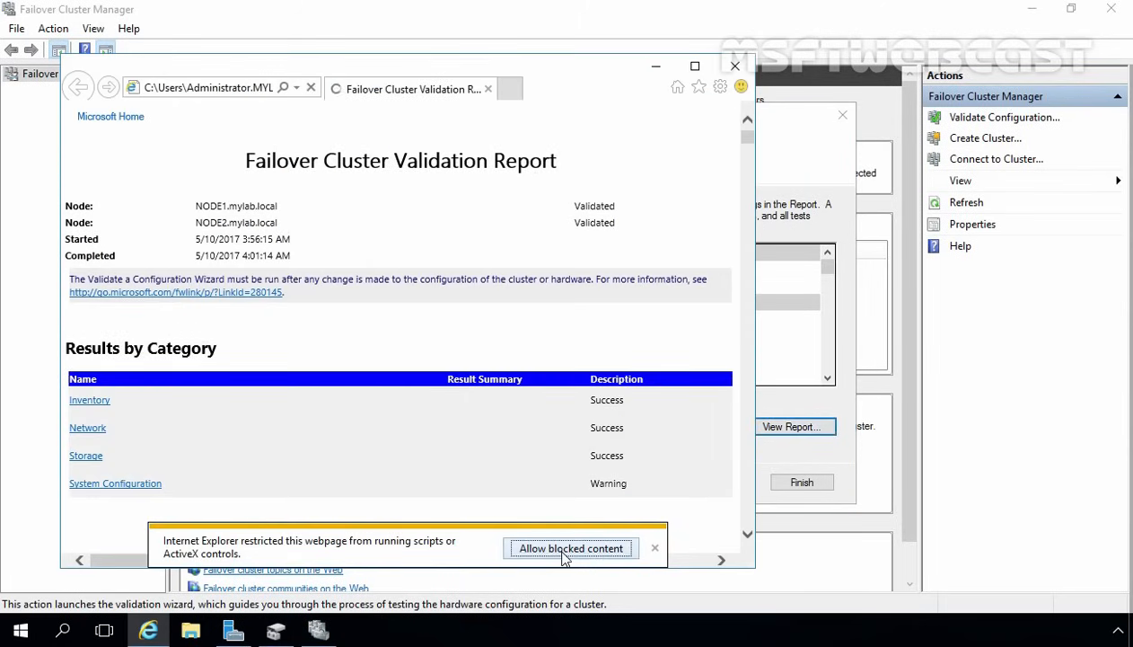
{"action": "left_click", "coordinate": [694, 67]}
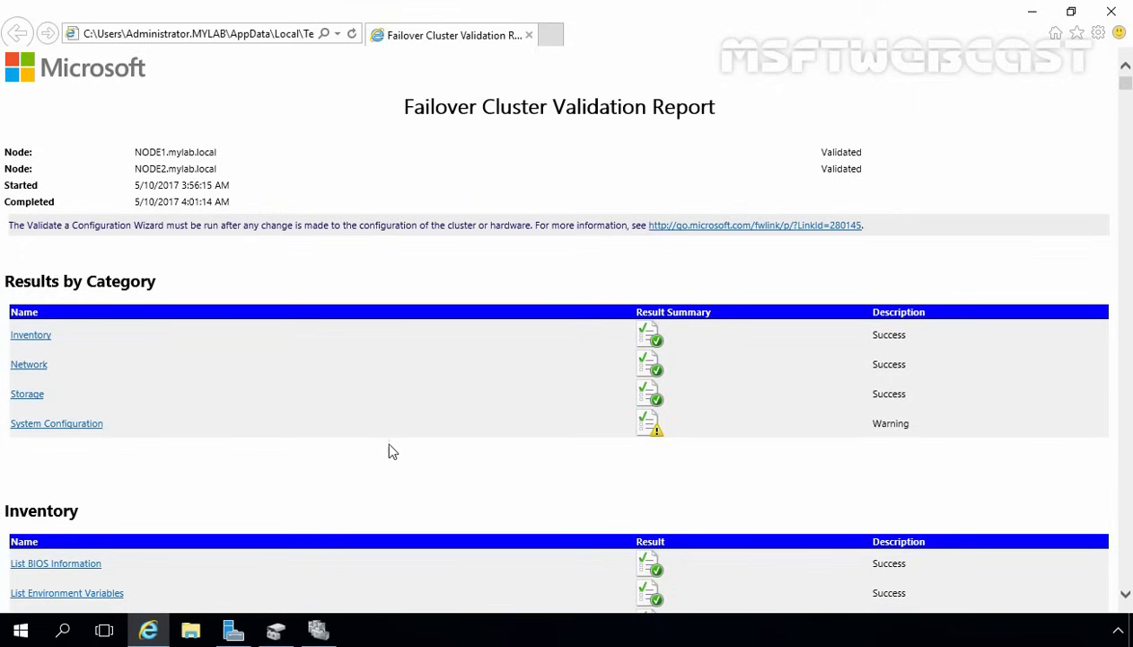
- Review the System Configuration warning about unsigned drivers under Validate All Drivers Signed
{"action": "left_click", "coordinate": [60, 428]}
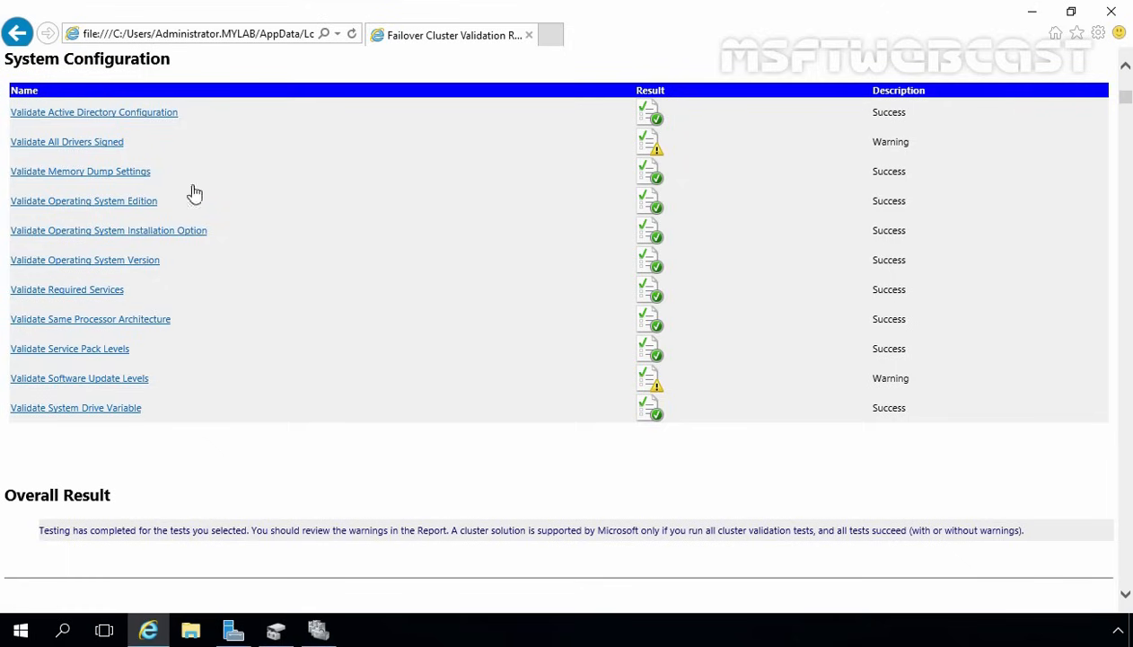
{"action": "left_click", "coordinate": [53, 144]}
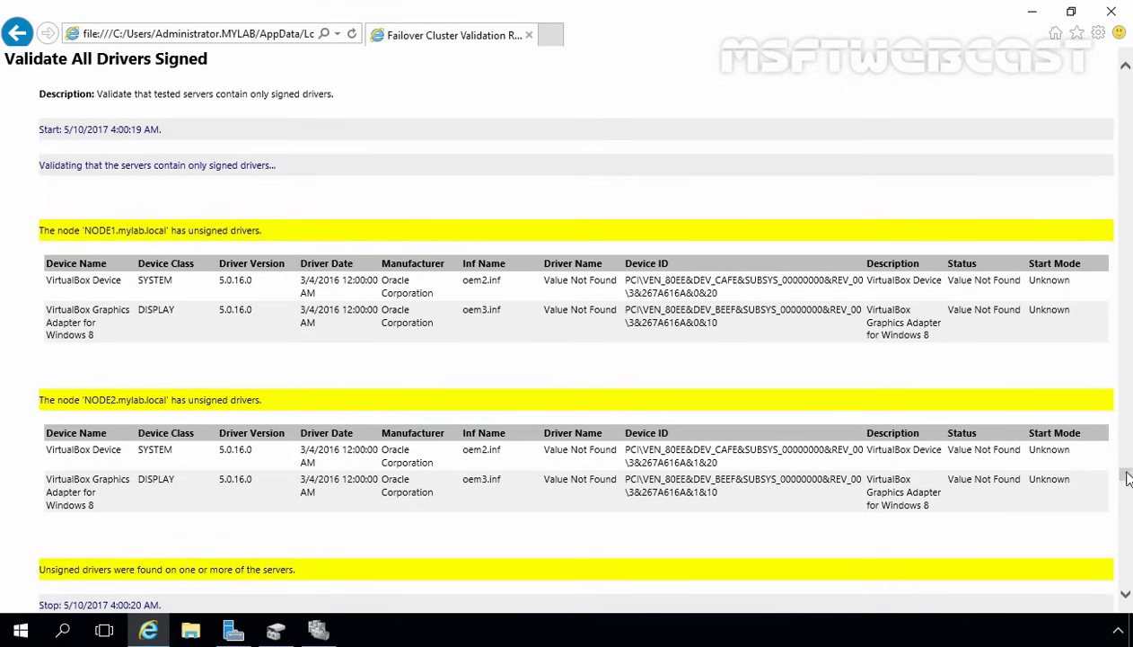
{"action": "left_click_drag", "start_coordinate": [1125, 474], "coordinate": [1130, 73]}
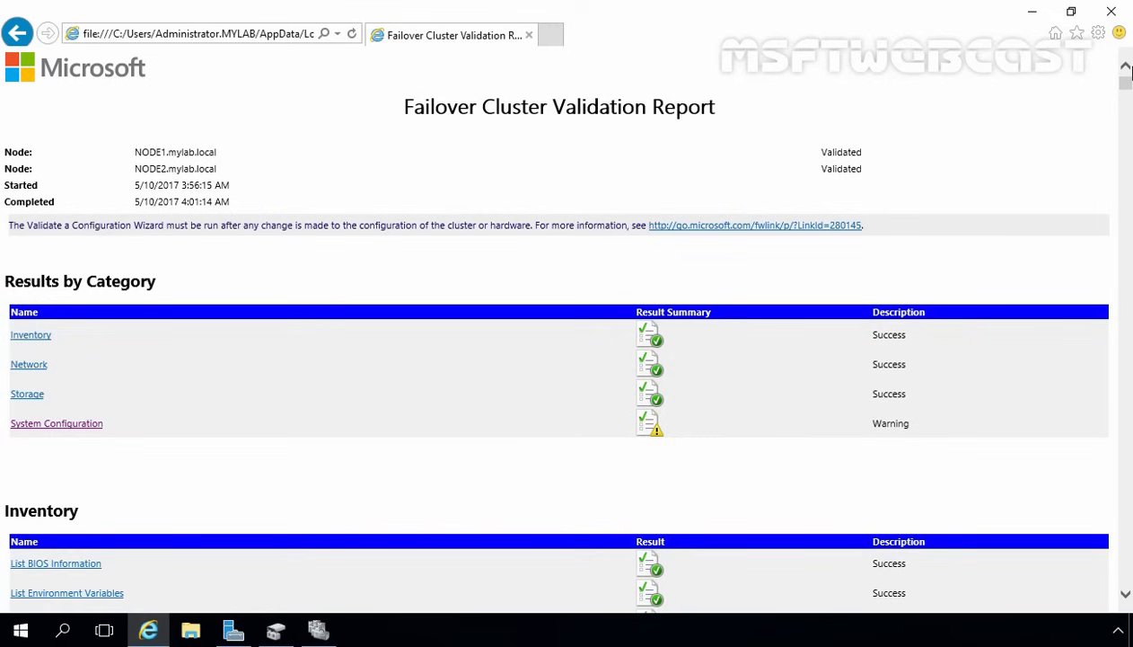
{"action": "key", "text": "alt"}
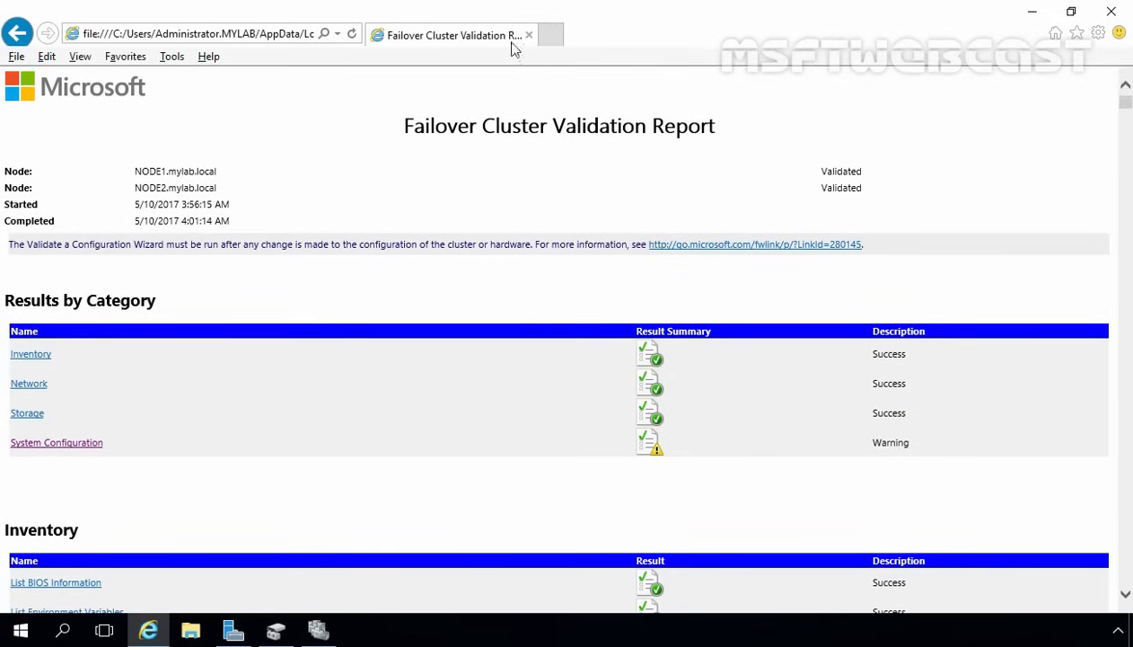
- Save the report as a web archive in a new Documents folder named 'Failover-Cluster-Report'
{"action": "left_click", "coordinate": [17, 57]}
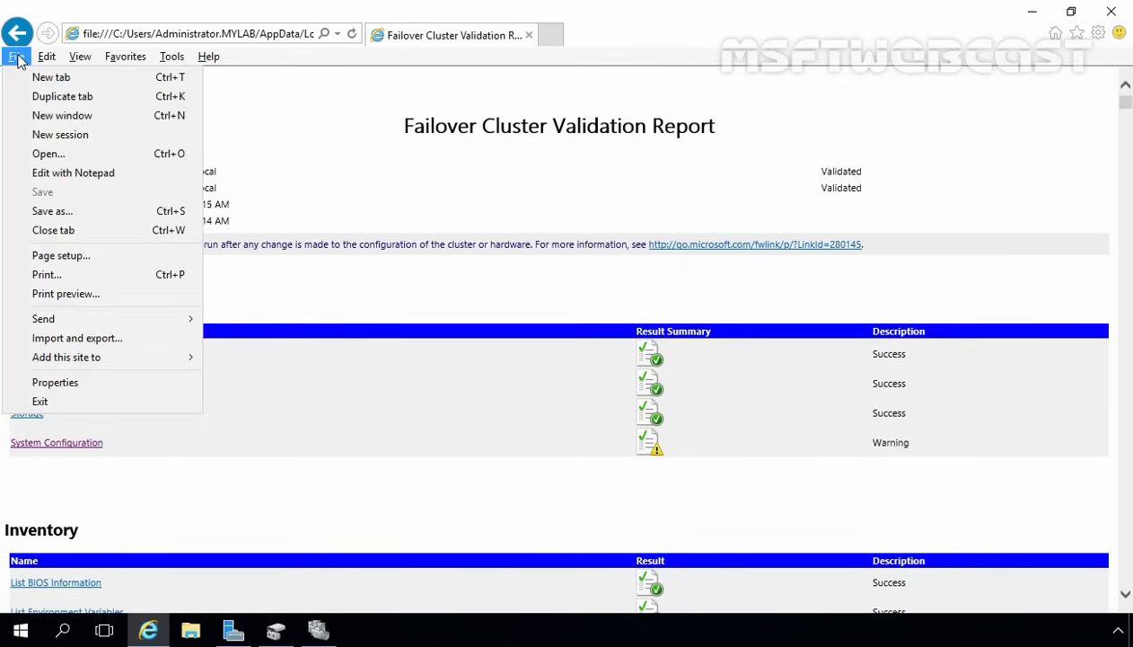
{"action": "left_click", "coordinate": [55, 211]}
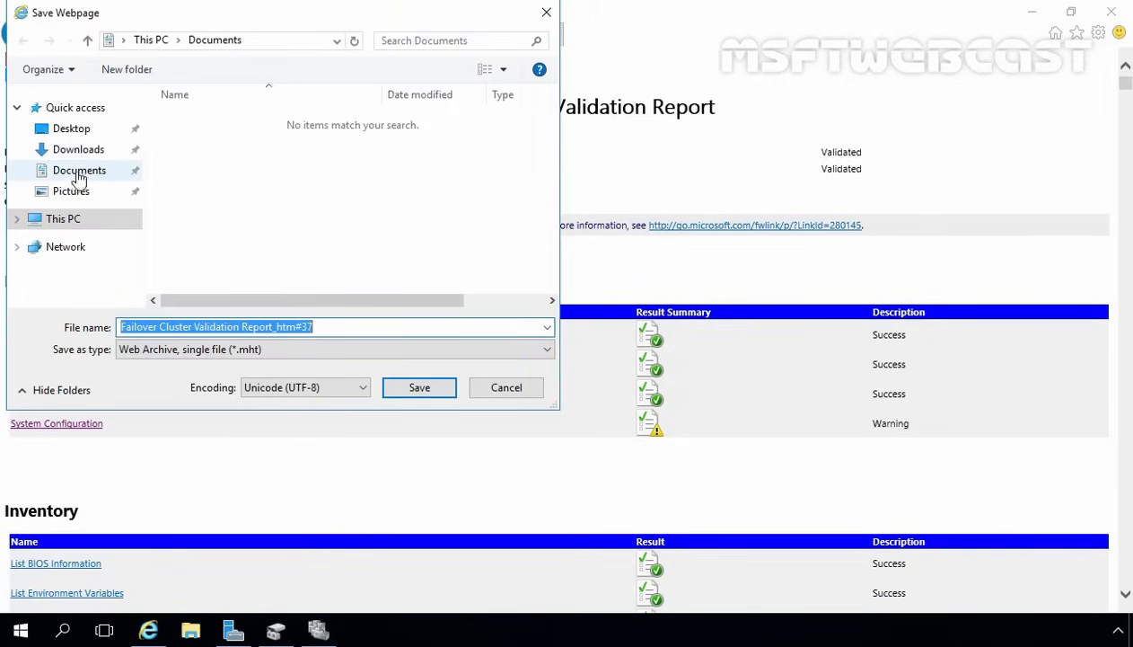
{"action": "left_click", "coordinate": [78, 178]}
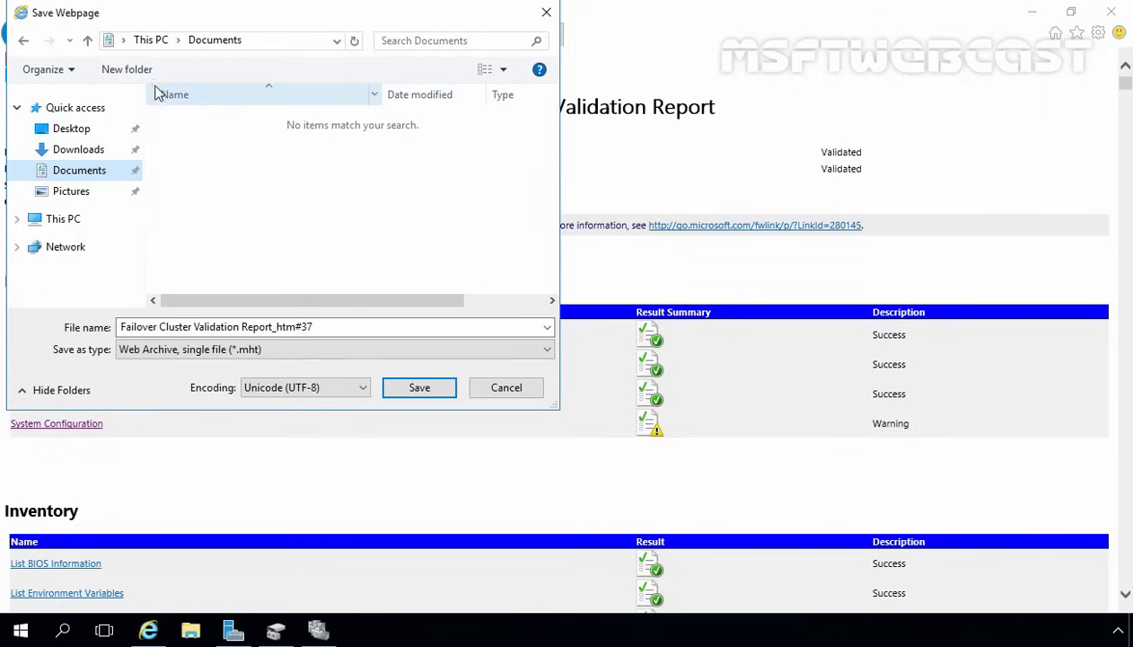
{"action": "left_click", "coordinate": [127, 70]}
{"action": "type", "text": "F"}
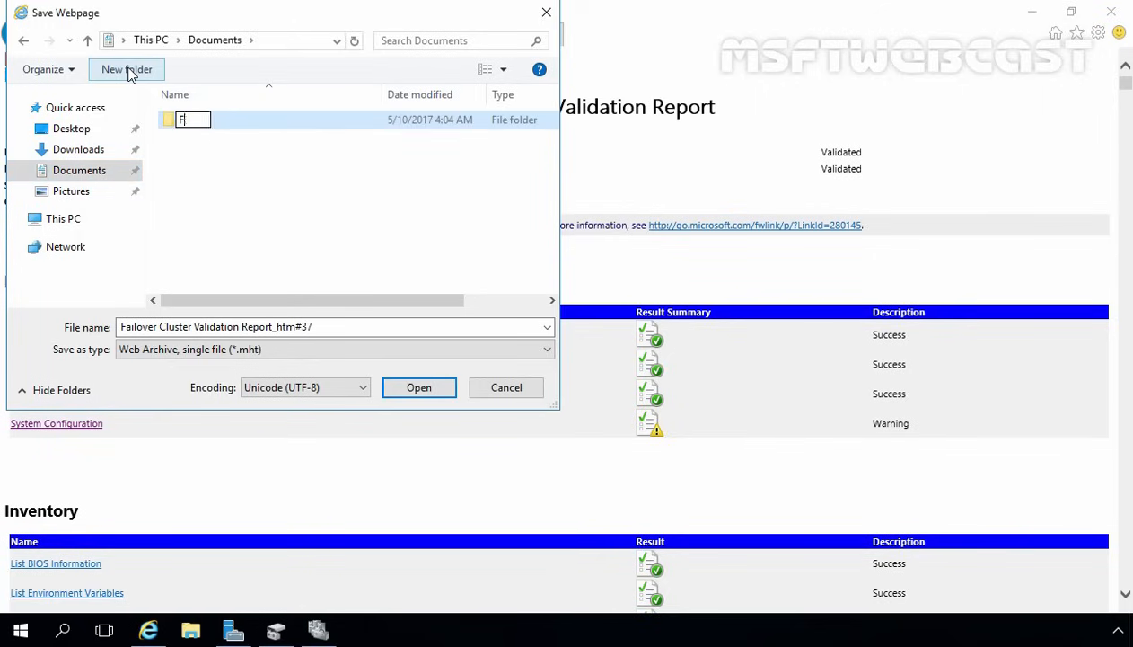
{"action": "type", "text": "ailover-Cluster-Report"}
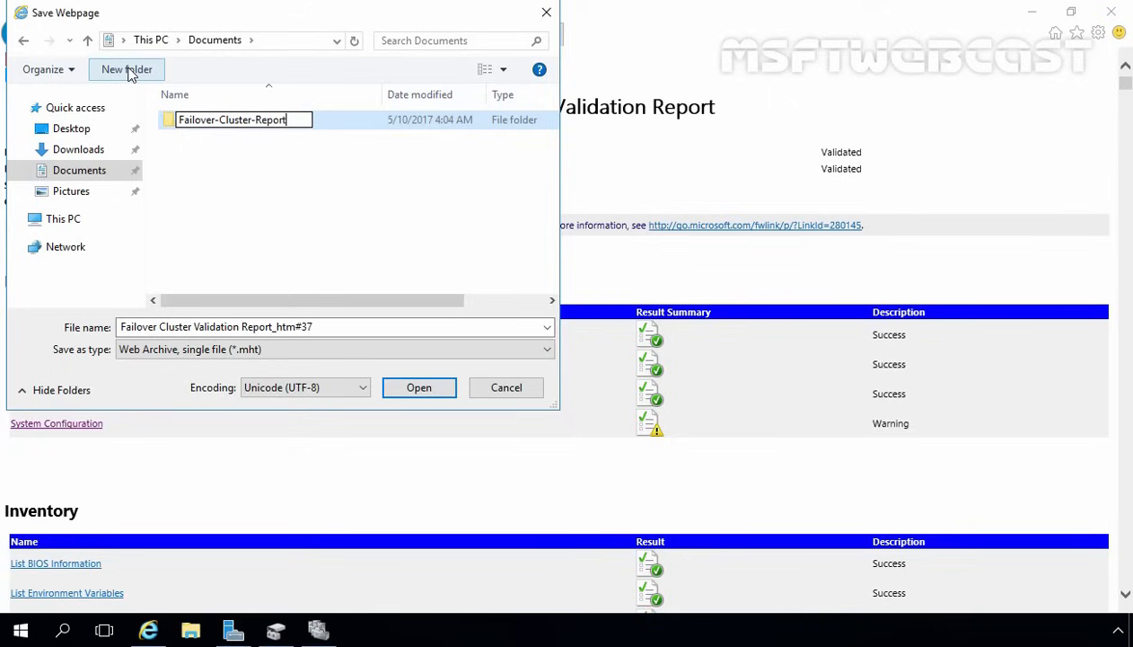
{"action": "key", "text": "Return"}
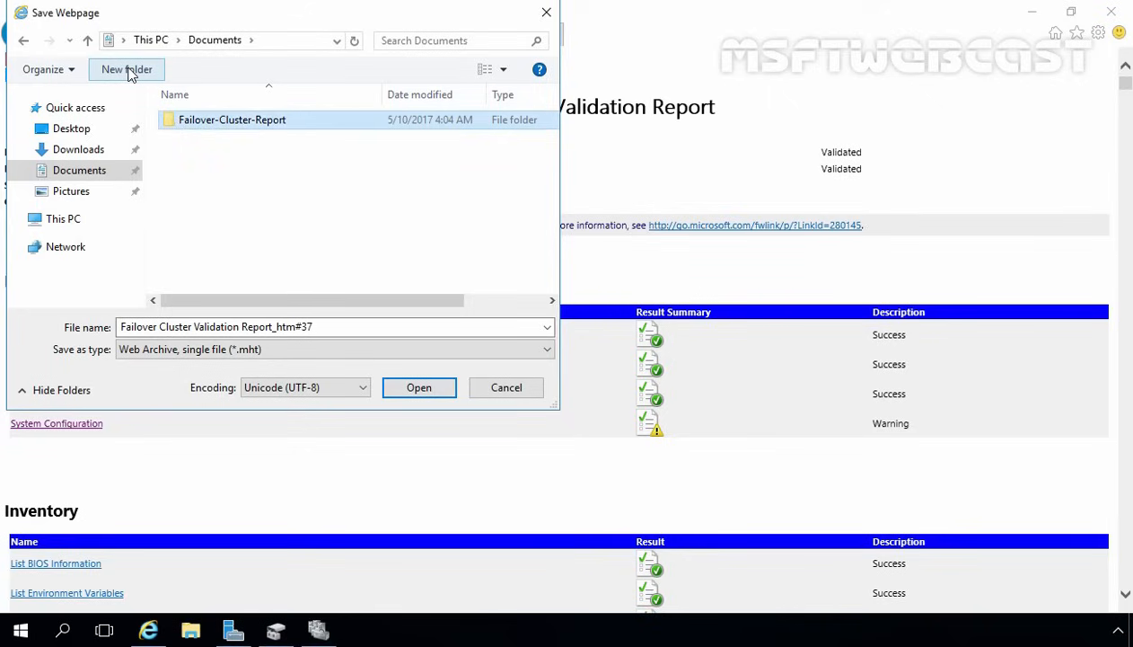
{"action": "key", "text": "Return"}
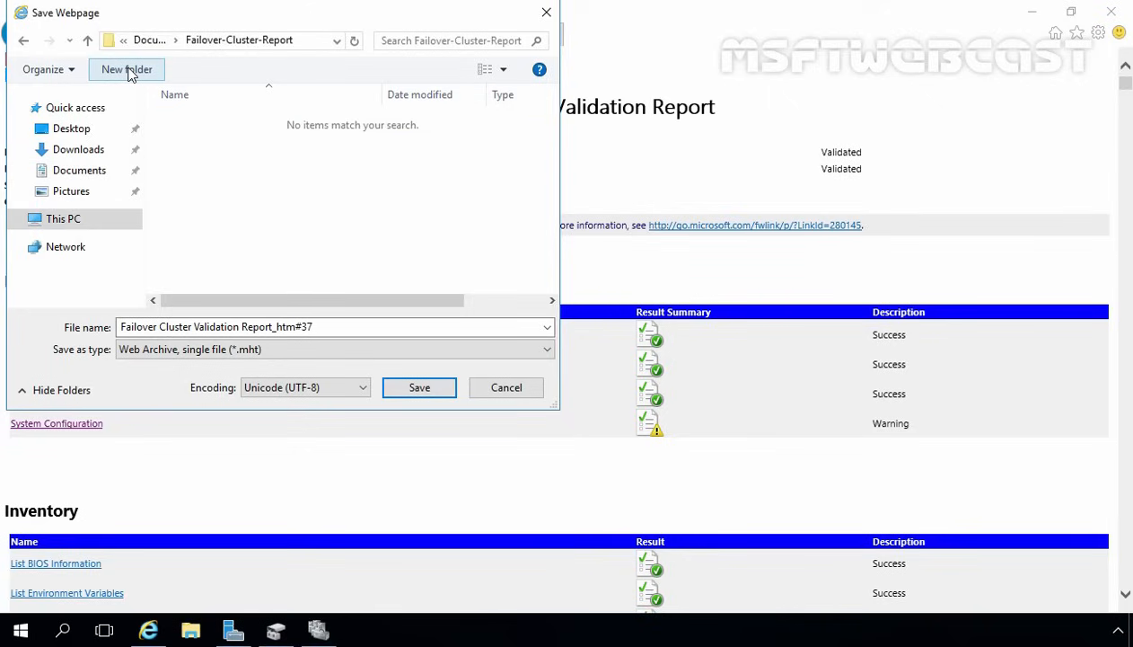
{"action": "left_click", "coordinate": [429, 395]}
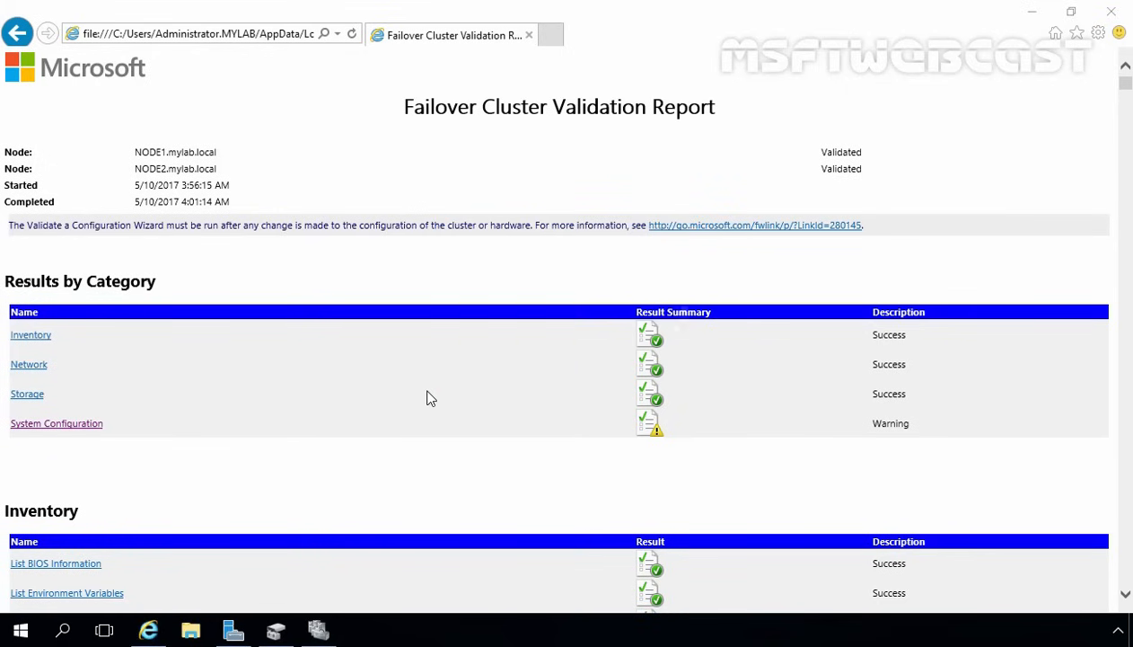
- Close the Internet Explorer report window and finish the Validate a Configuration Wizard
{"action": "left_click", "coordinate": [1100, 14]}
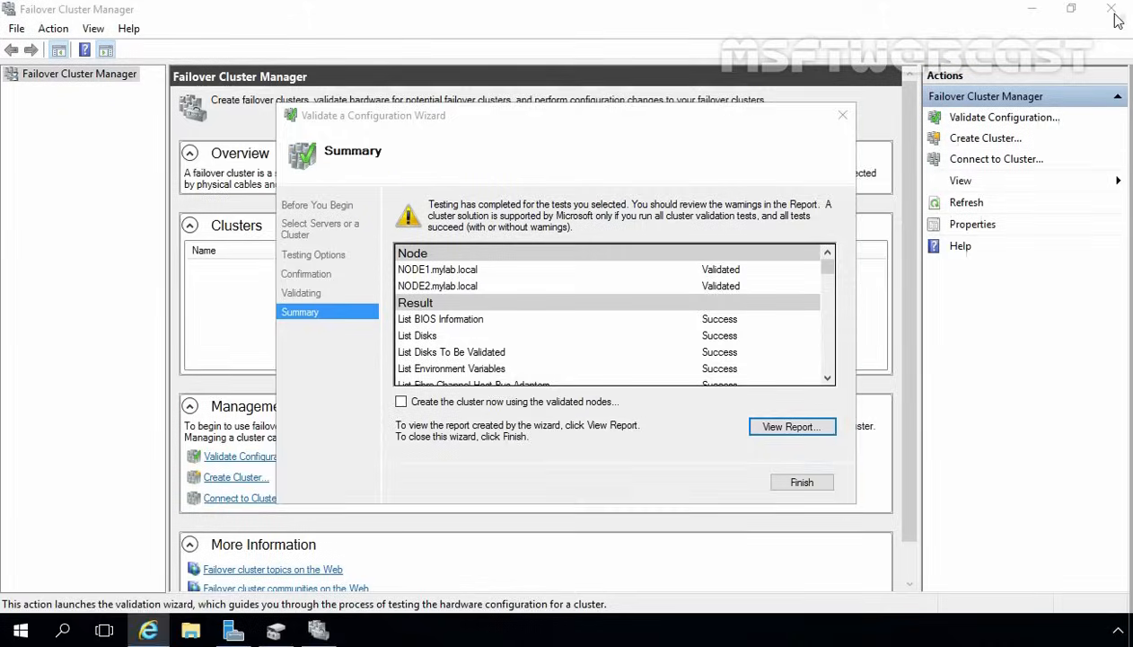
{"action": "left_click", "coordinate": [802, 483]}
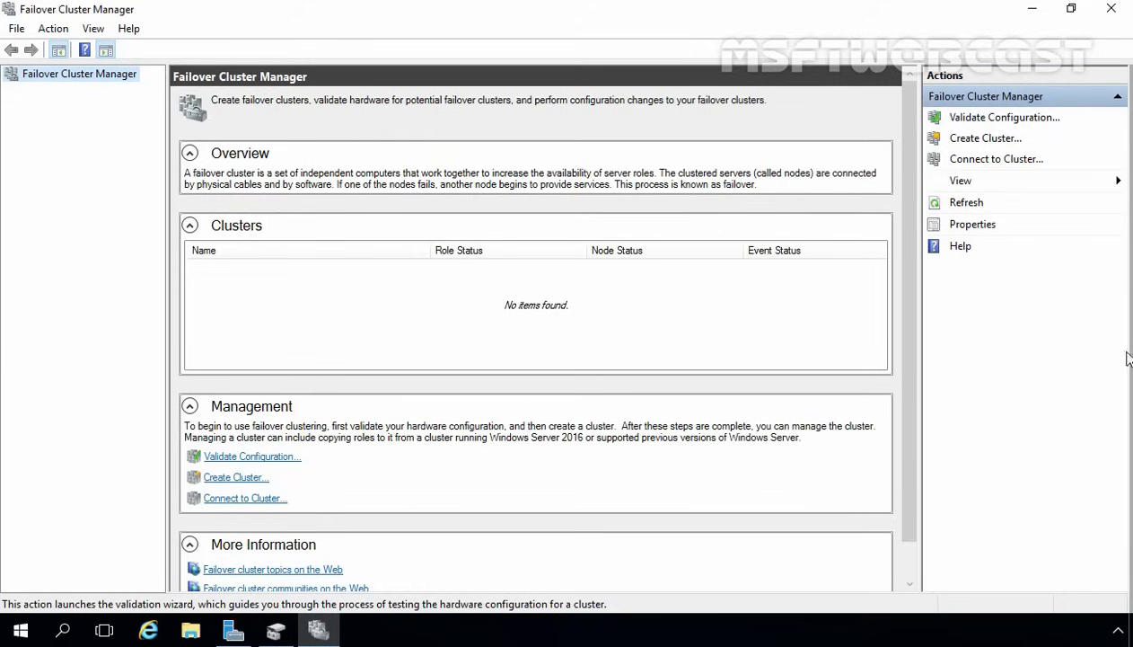
- Start the Create Cluster Wizard and add NODE1 and NODE2 as its servers via advanced search
{"action": "left_click", "coordinate": [988, 141]}
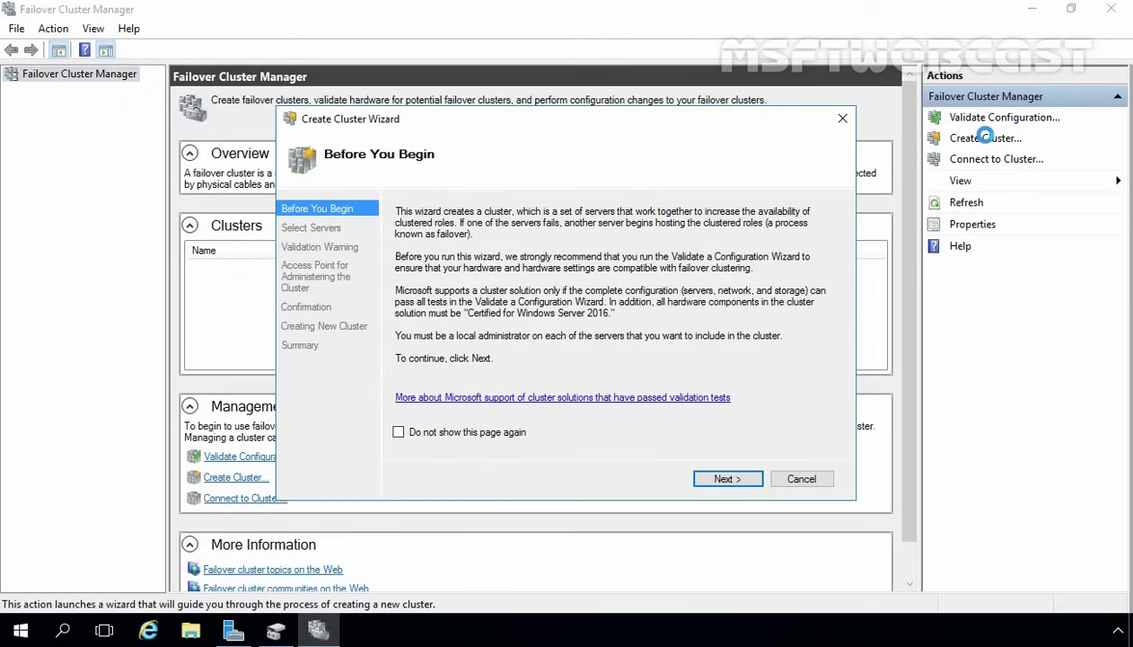
{"action": "left_click", "coordinate": [714, 480]}
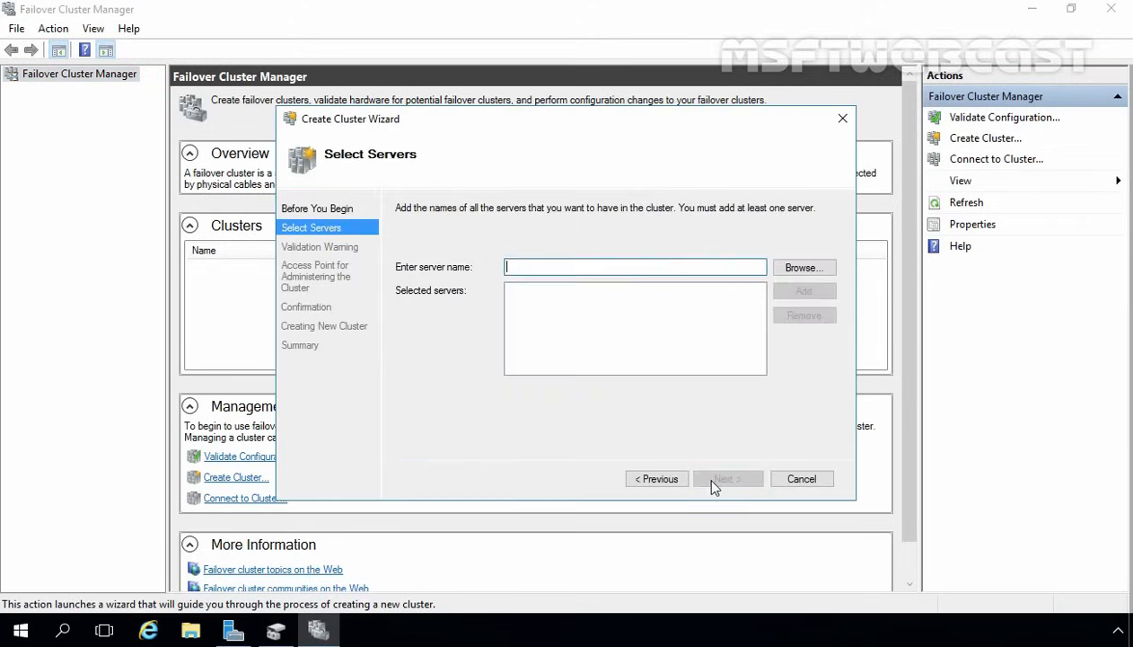
{"action": "left_click", "coordinate": [803, 268]}
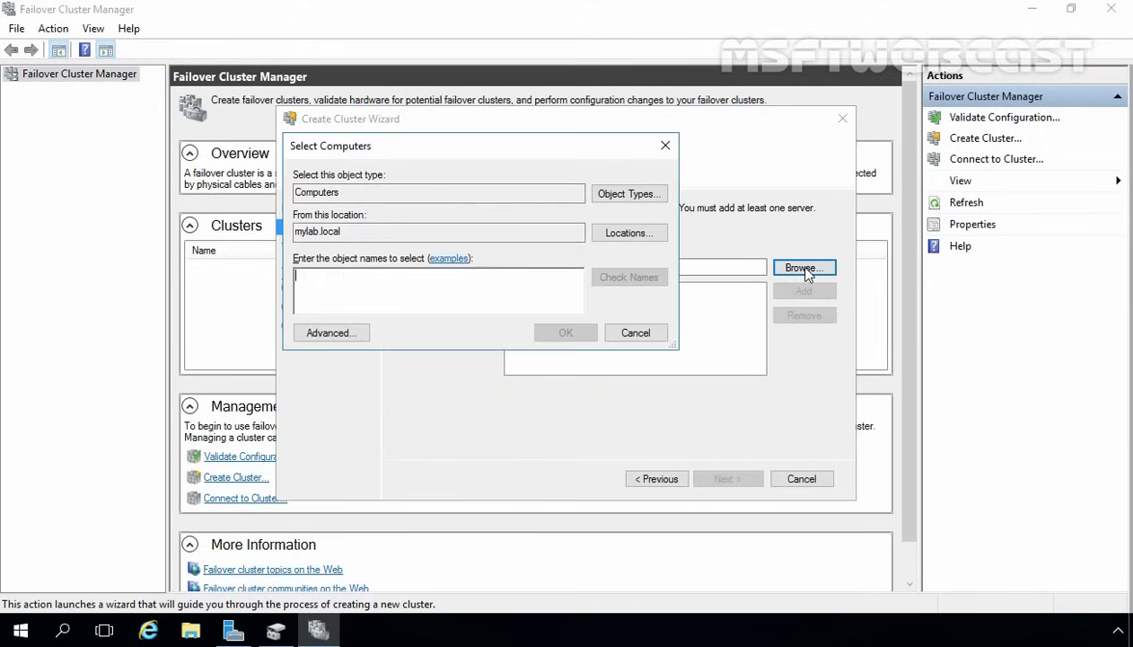
{"action": "left_click", "coordinate": [322, 336]}
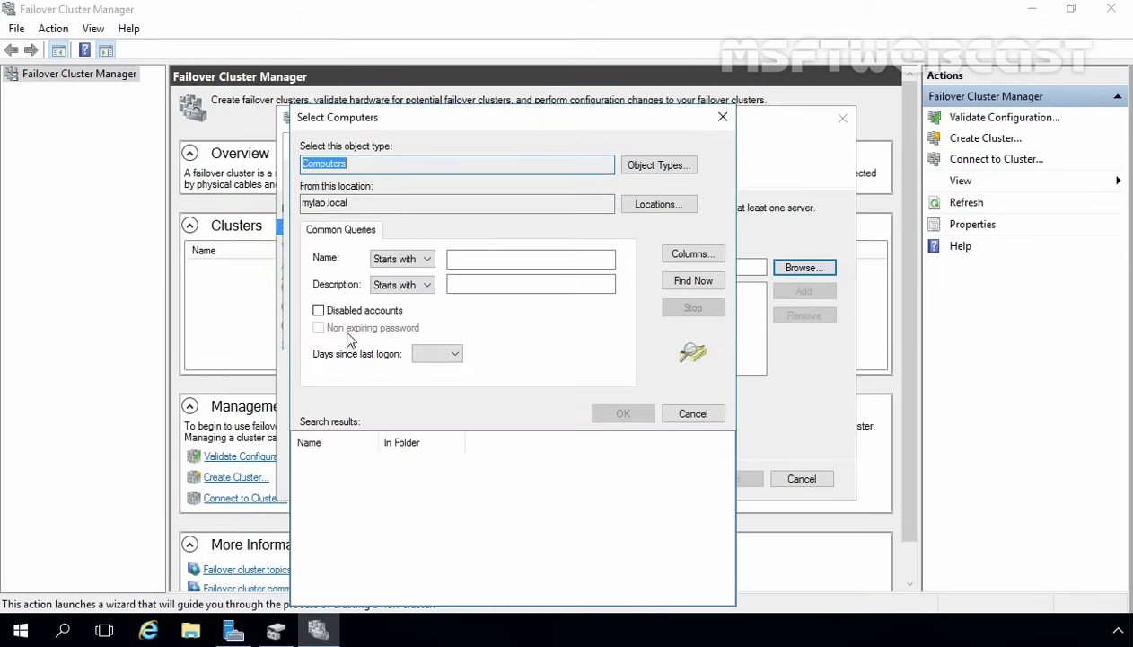
{"action": "left_click", "coordinate": [687, 281]}
{"action": "left_click", "coordinate": [316, 489]}
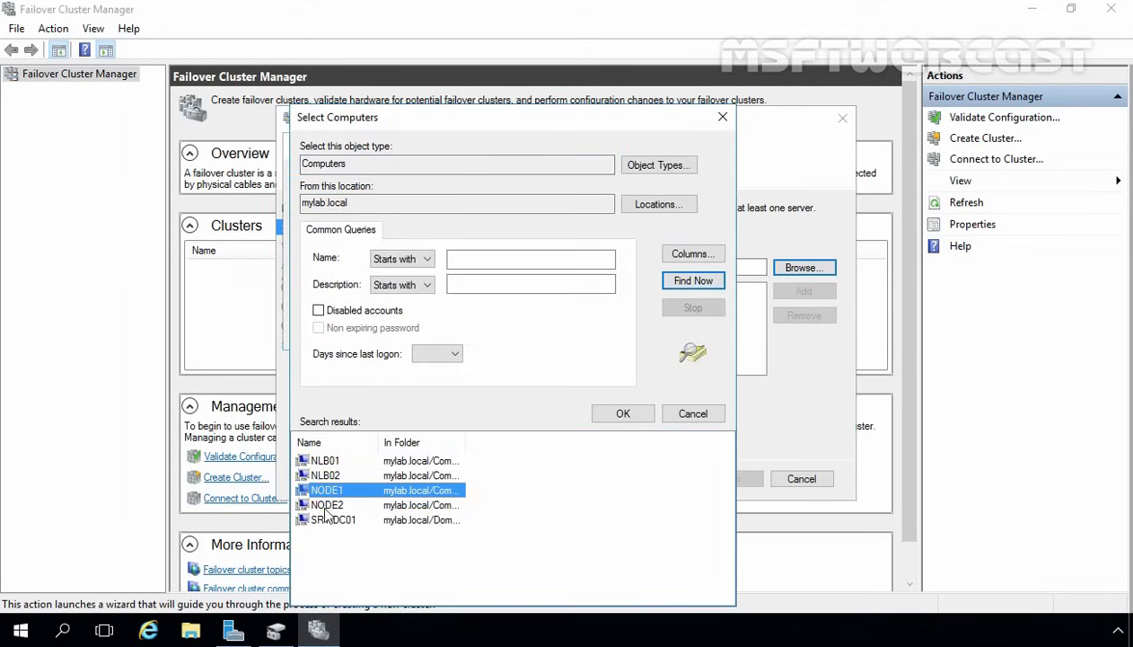
{"action": "left_click", "coordinate": [326, 508], "text": "ctrl"}
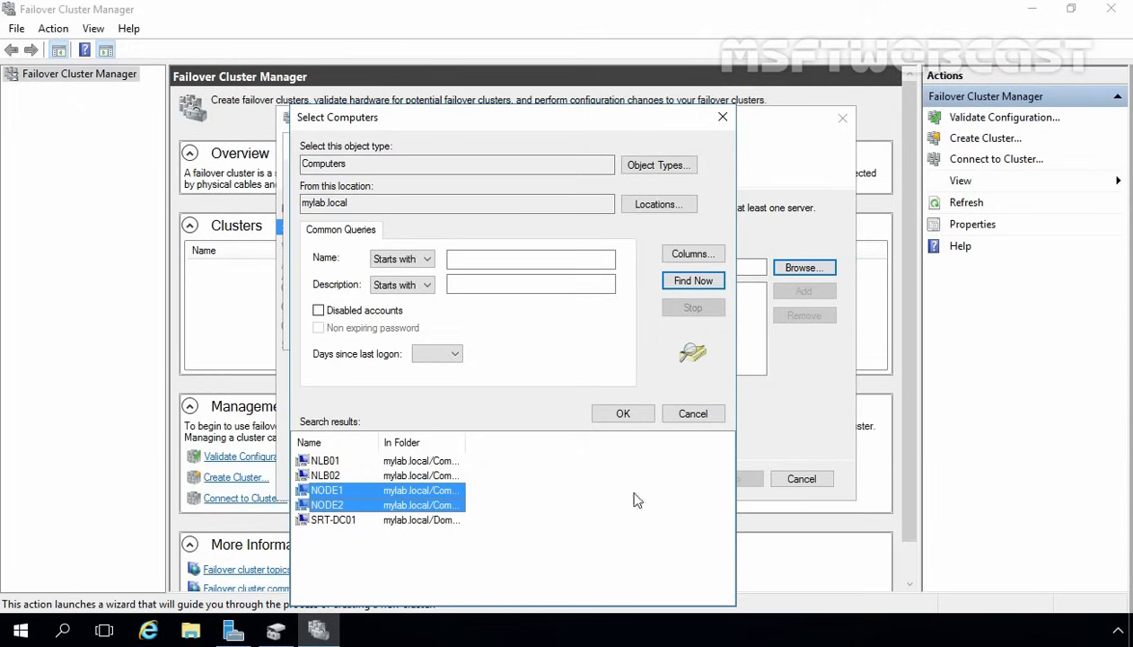
{"action": "left_click", "coordinate": [624, 413]}
{"action": "left_click", "coordinate": [567, 335]}
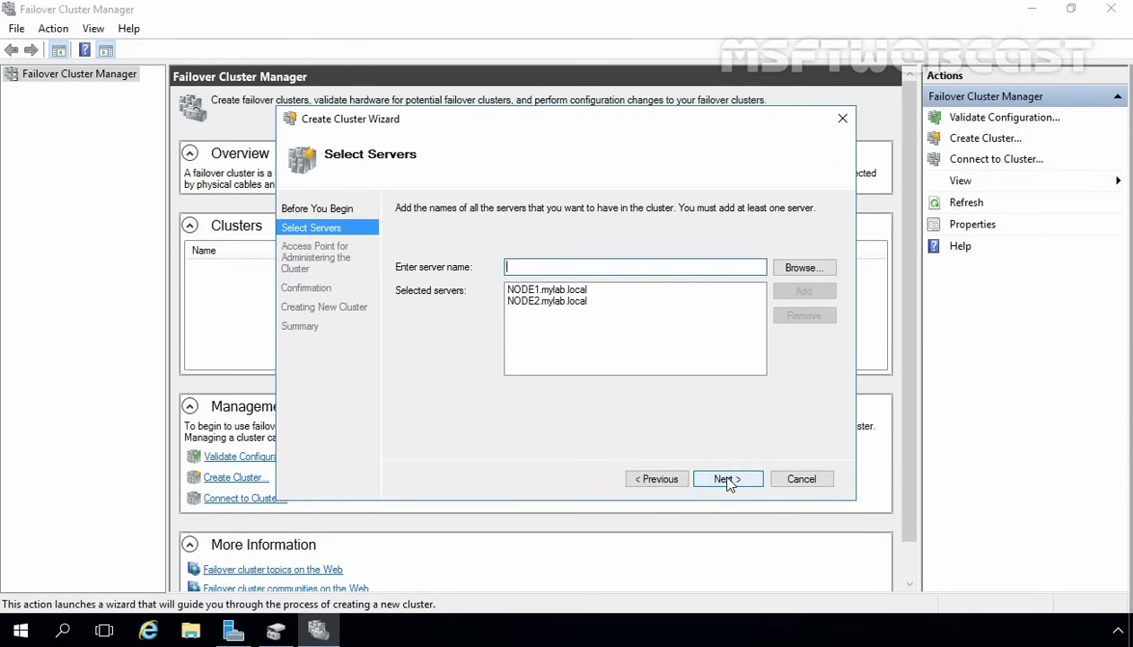
{"action": "left_click", "coordinate": [727, 479]}
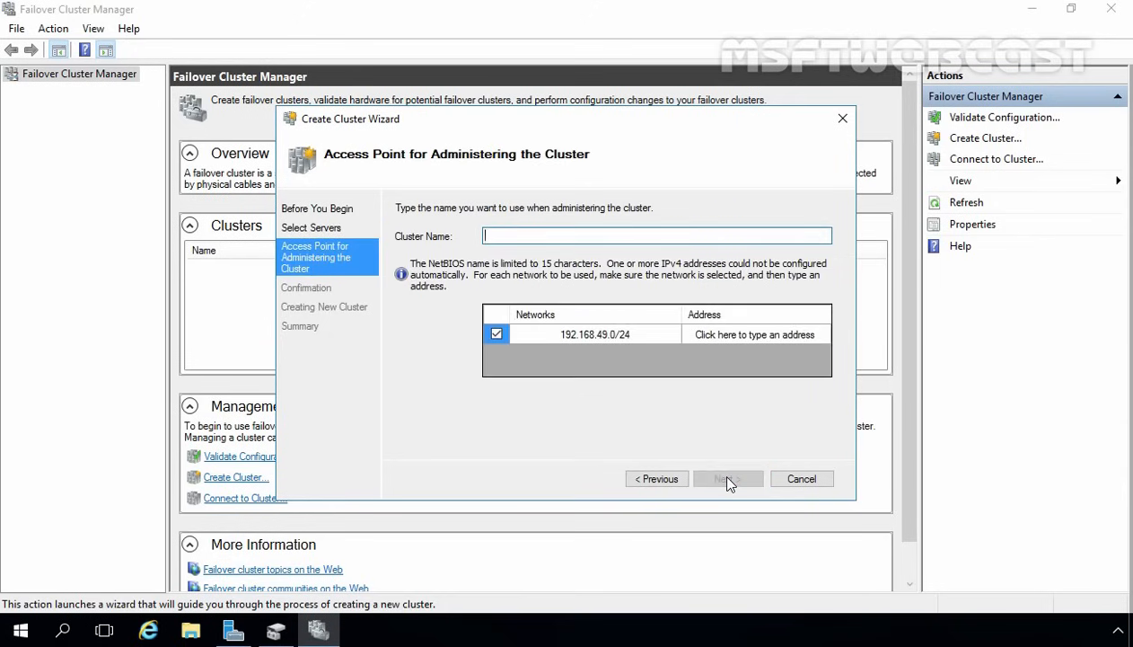
- Name the cluster mylabcluster01 with address 192.168.49.201 and confirm to create it
{"action": "type", "text": "mylabcluster01"}
{"action": "left_click", "coordinate": [723, 333]}
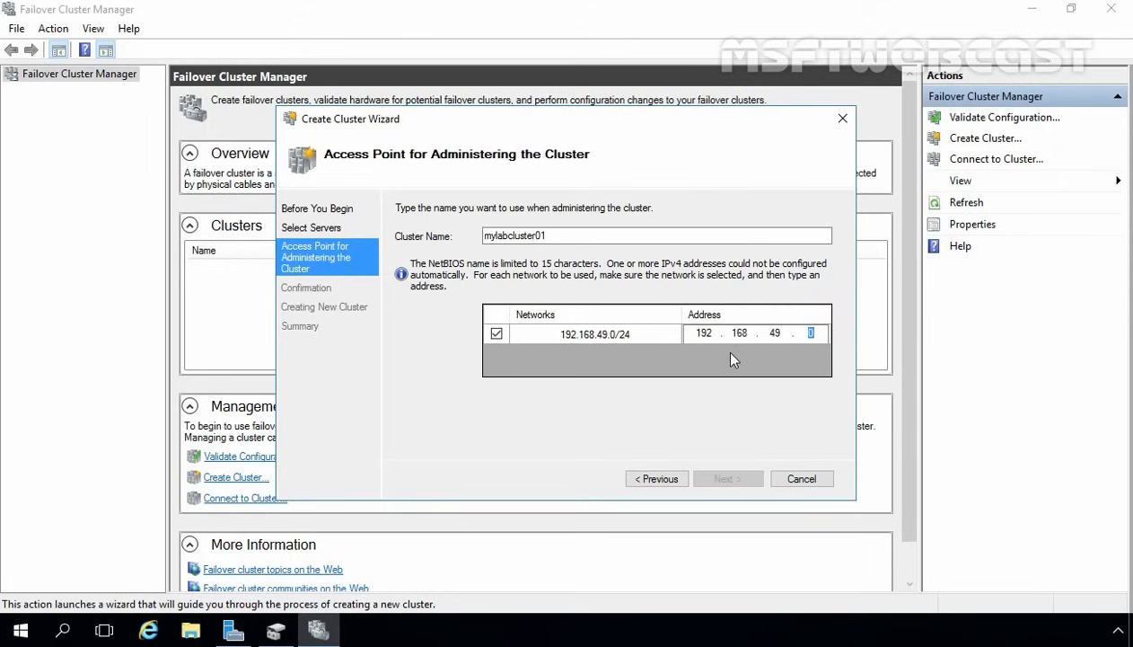
{"action": "type", "text": "201"}
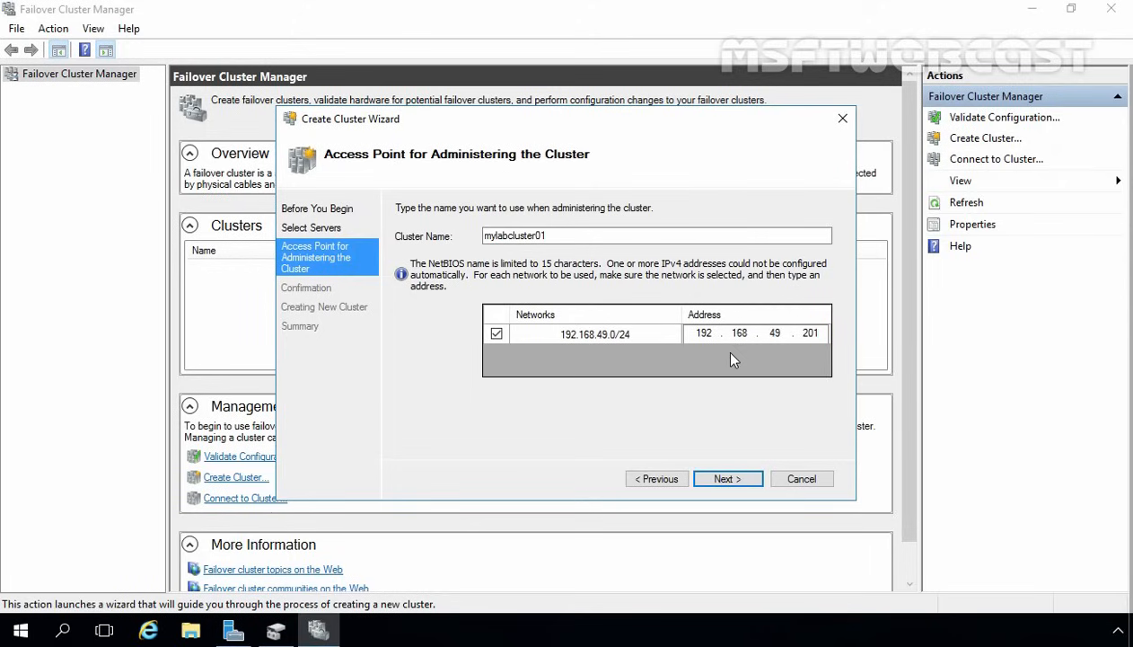
{"action": "left_click", "coordinate": [728, 481]}
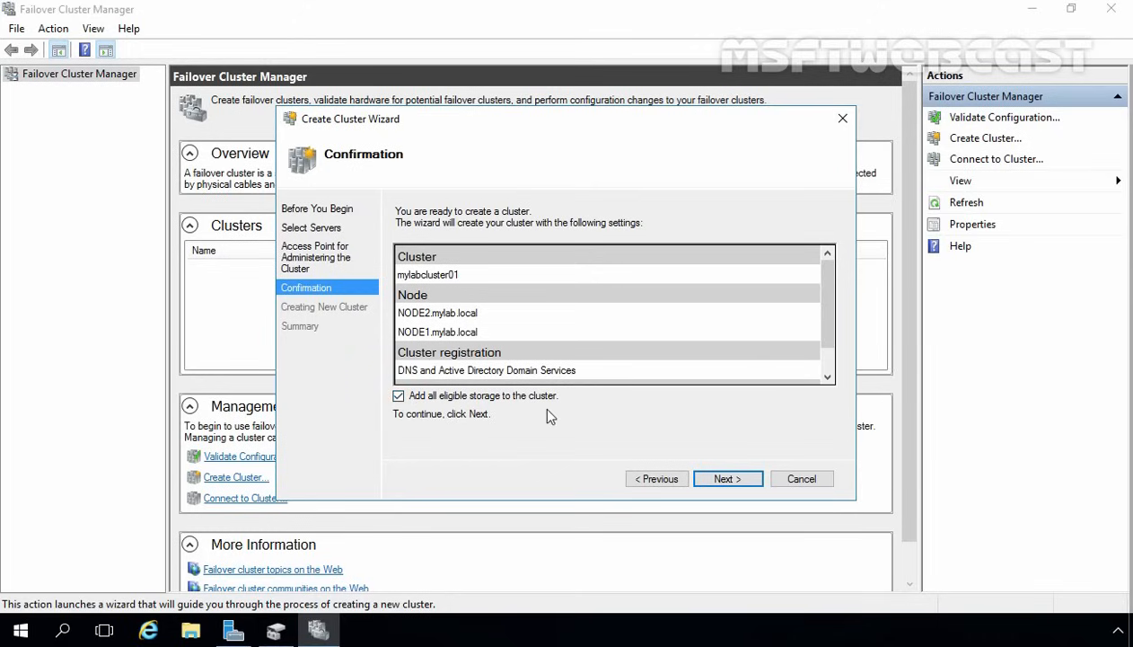
{"action": "left_click", "coordinate": [725, 478]}
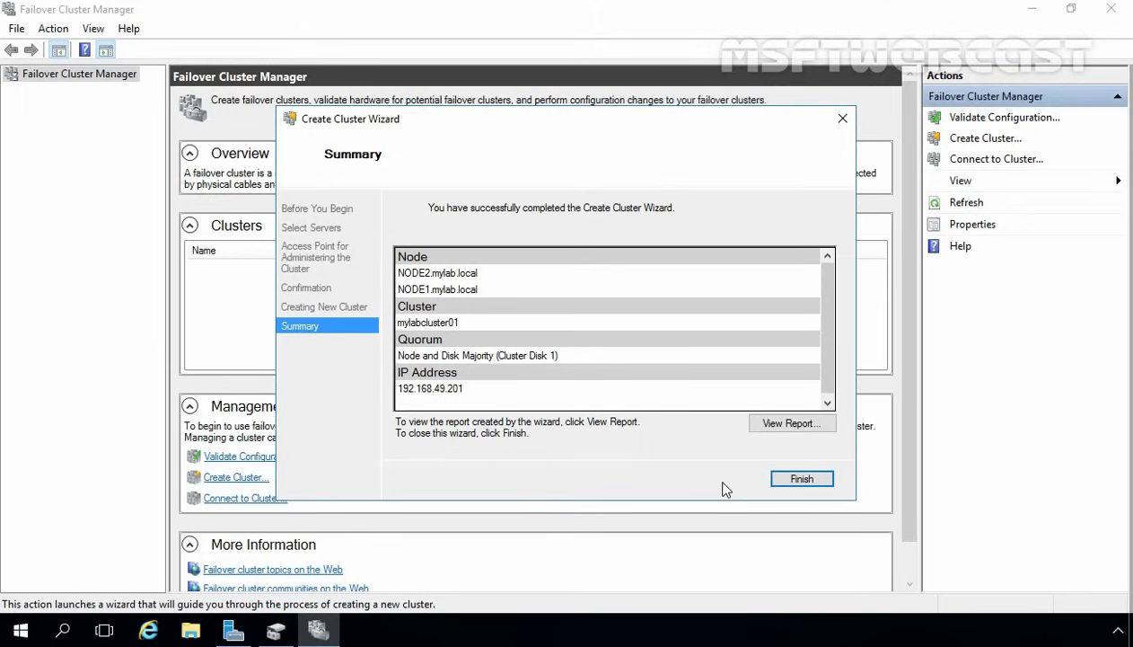
- Open the Create Cluster report, allow its blocked content, and scroll through it
{"action": "left_click", "coordinate": [788, 424]}
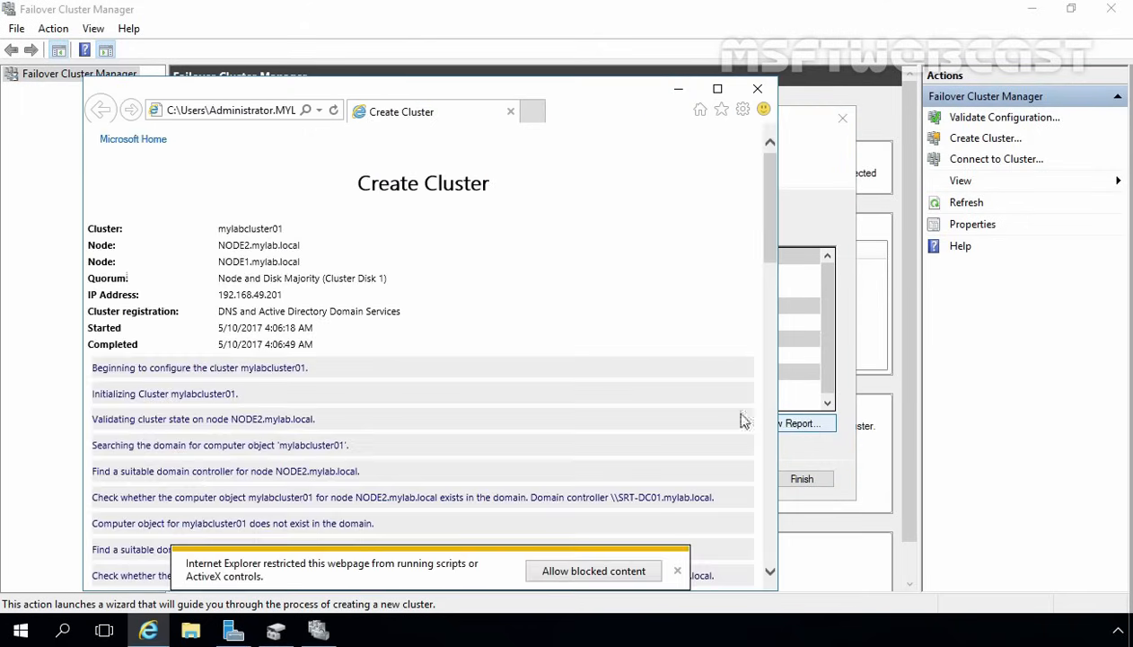
{"action": "left_click", "coordinate": [550, 568]}
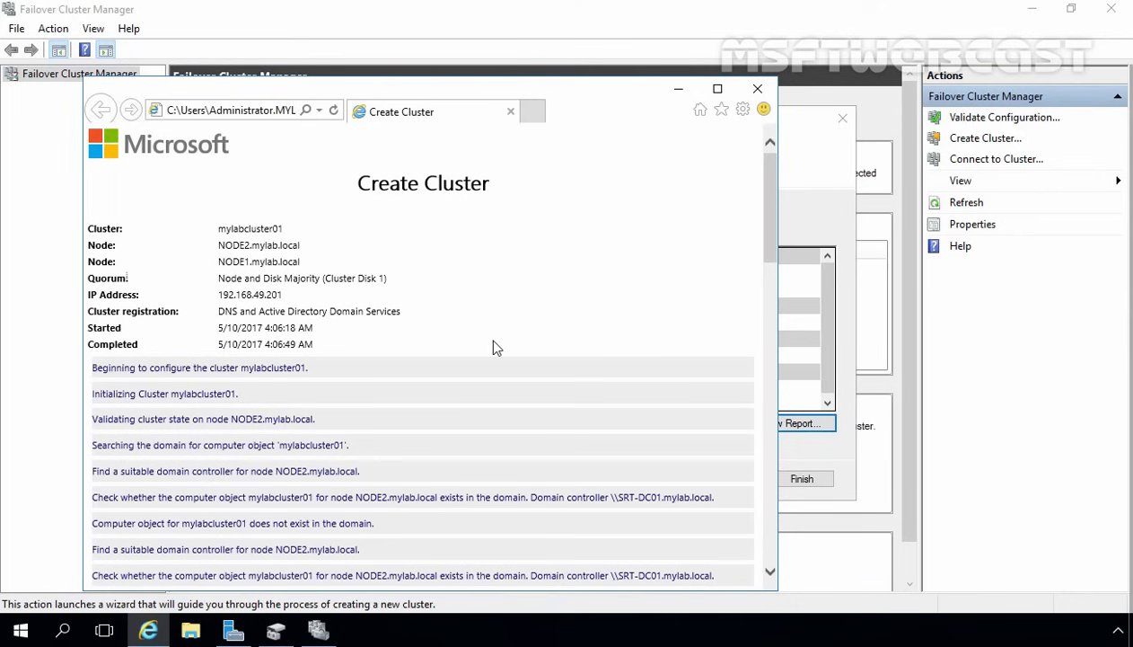
{"action": "scroll", "coordinate": [492, 347], "scroll_direction": "down", "scroll_amount": 15}
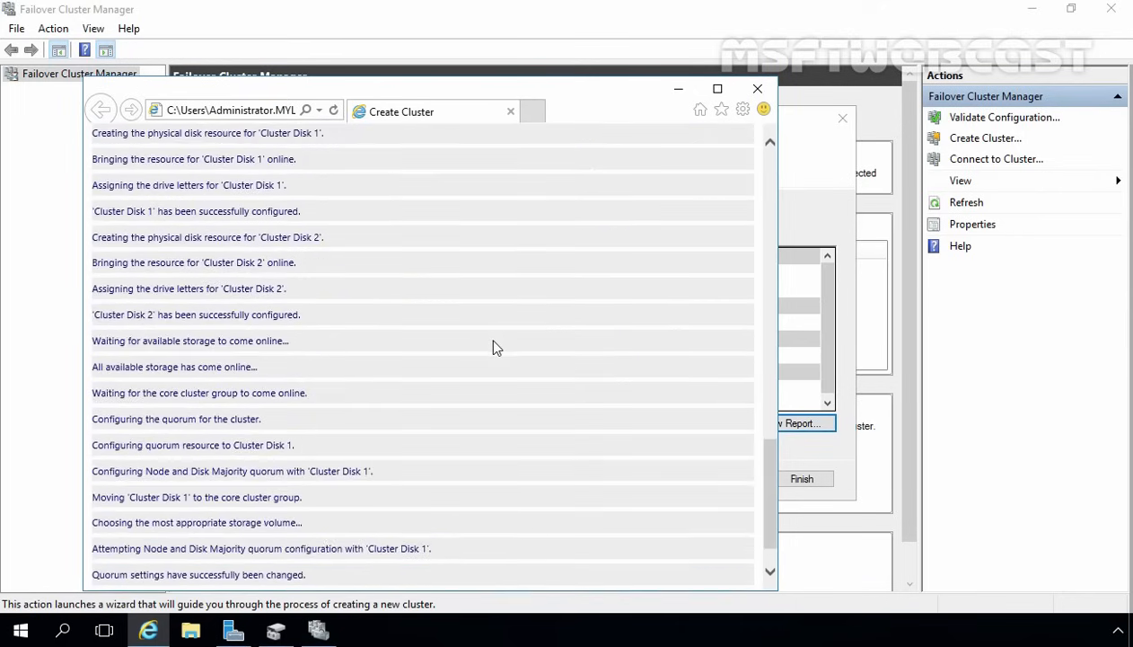
{"action": "scroll", "coordinate": [493, 347], "scroll_direction": "down", "scroll_amount": 1}
{"action": "scroll", "coordinate": [493, 348], "scroll_direction": "up", "scroll_amount": 4}
{"action": "scroll", "coordinate": [492, 347], "scroll_direction": "up", "scroll_amount": 10}
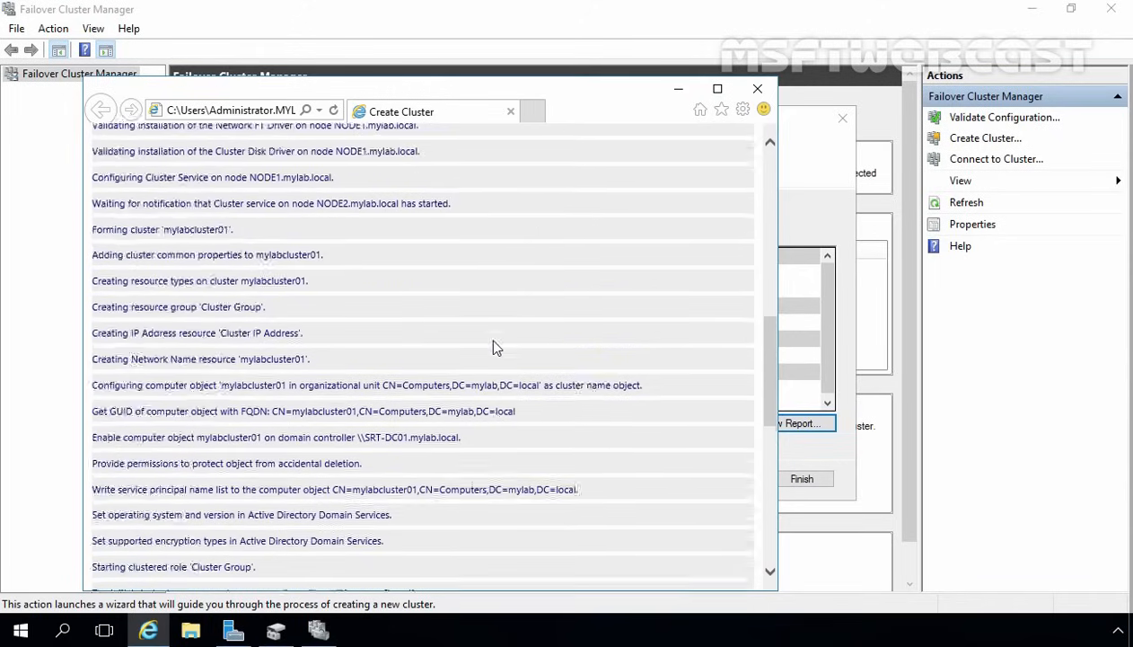
- Save the report into the Failover-Cluster-Report folder and close Internet Explorer
{"action": "key", "text": "alt"}
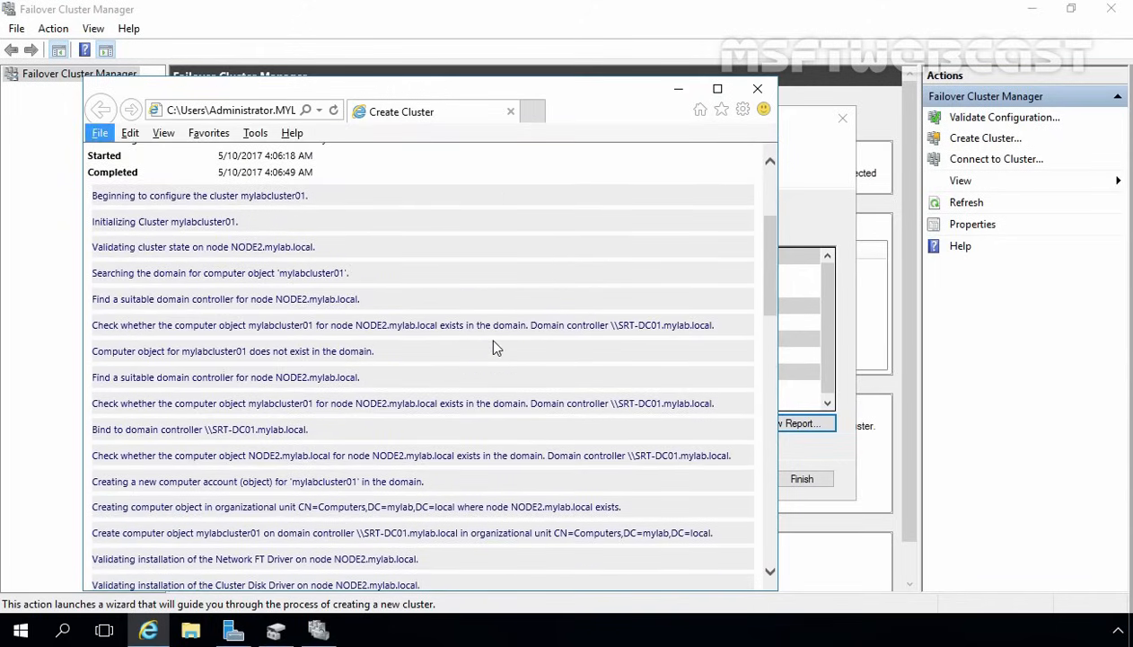
{"action": "left_click", "coordinate": [100, 133]}
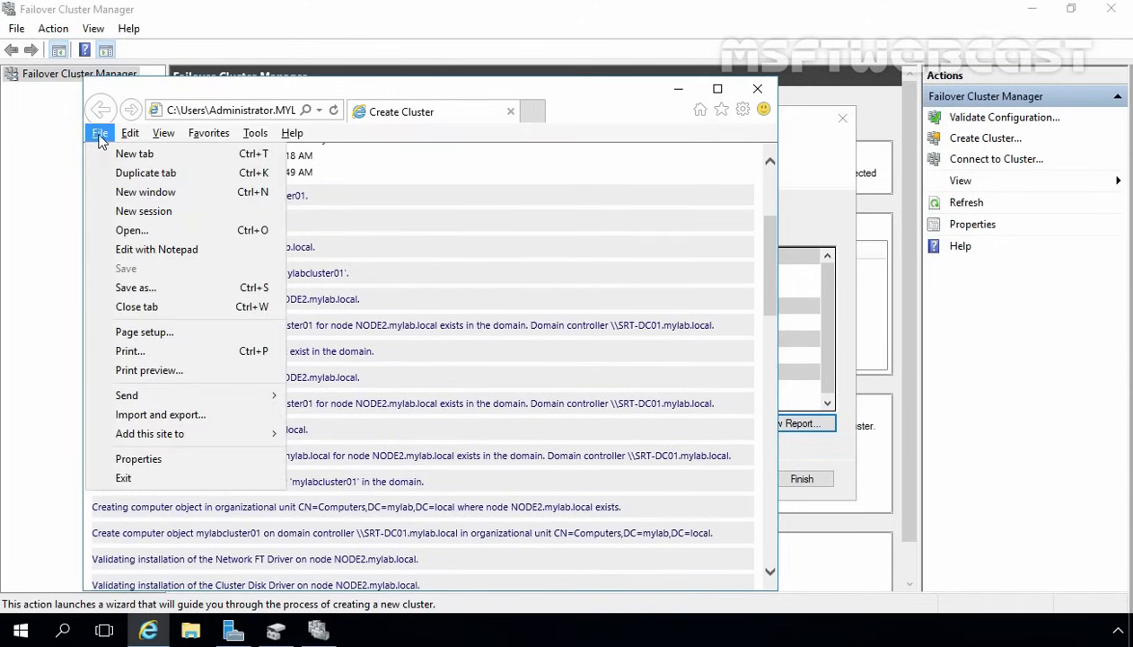
{"action": "left_click", "coordinate": [135, 288]}
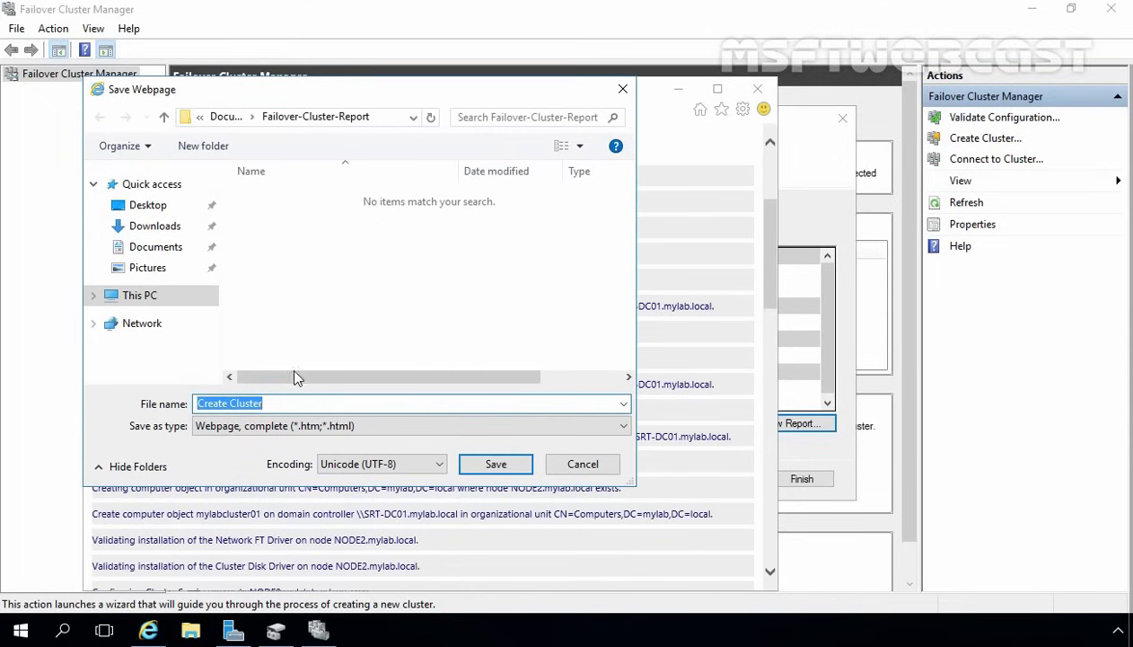
{"action": "left_click", "coordinate": [501, 467]}
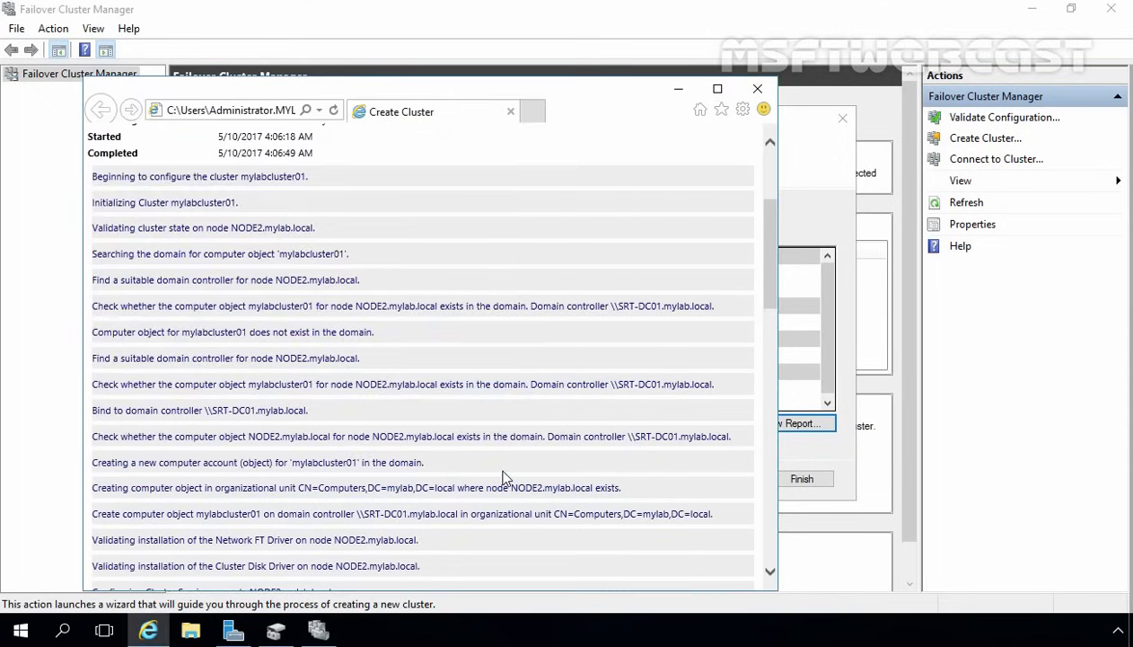
{"action": "left_click", "coordinate": [757, 91]}
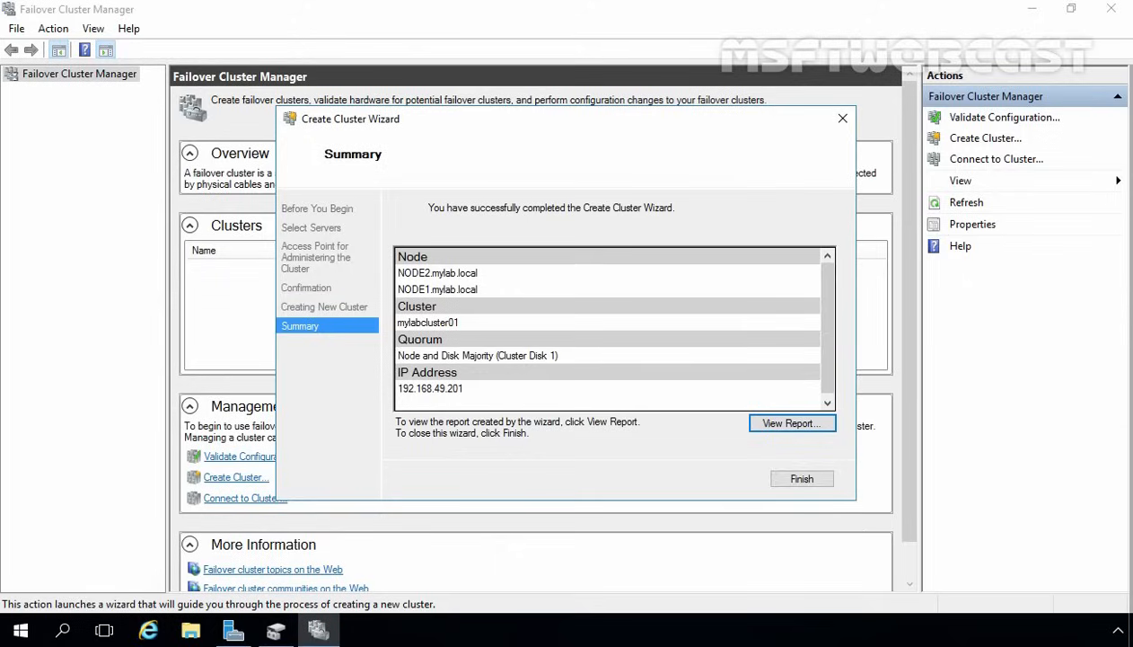
- Finish the wizard, expand mylabcluster01, and view its Roles and Nodes
{"action": "left_click", "coordinate": [802, 479]}
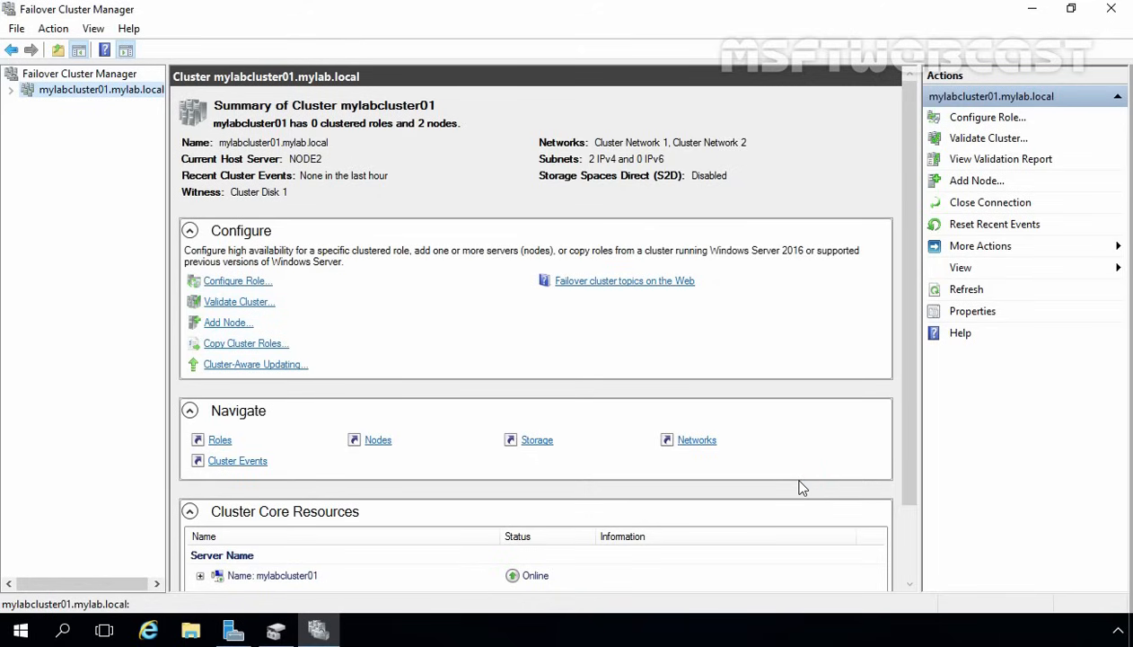
{"action": "left_click", "coordinate": [11, 89]}
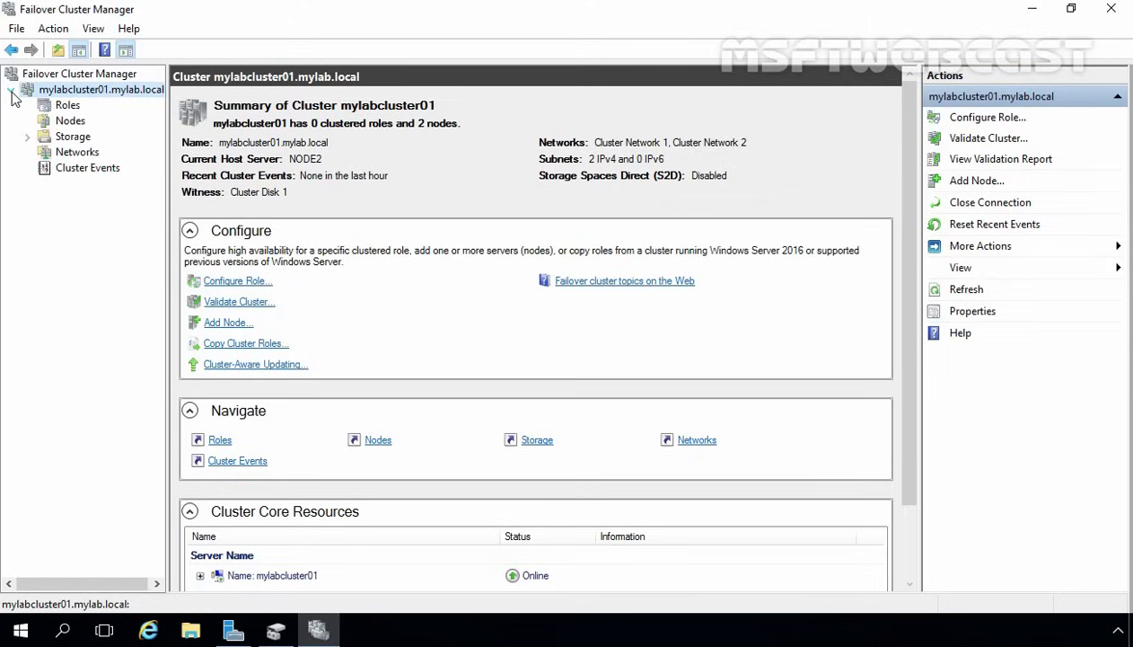
{"action": "left_click", "coordinate": [68, 106]}
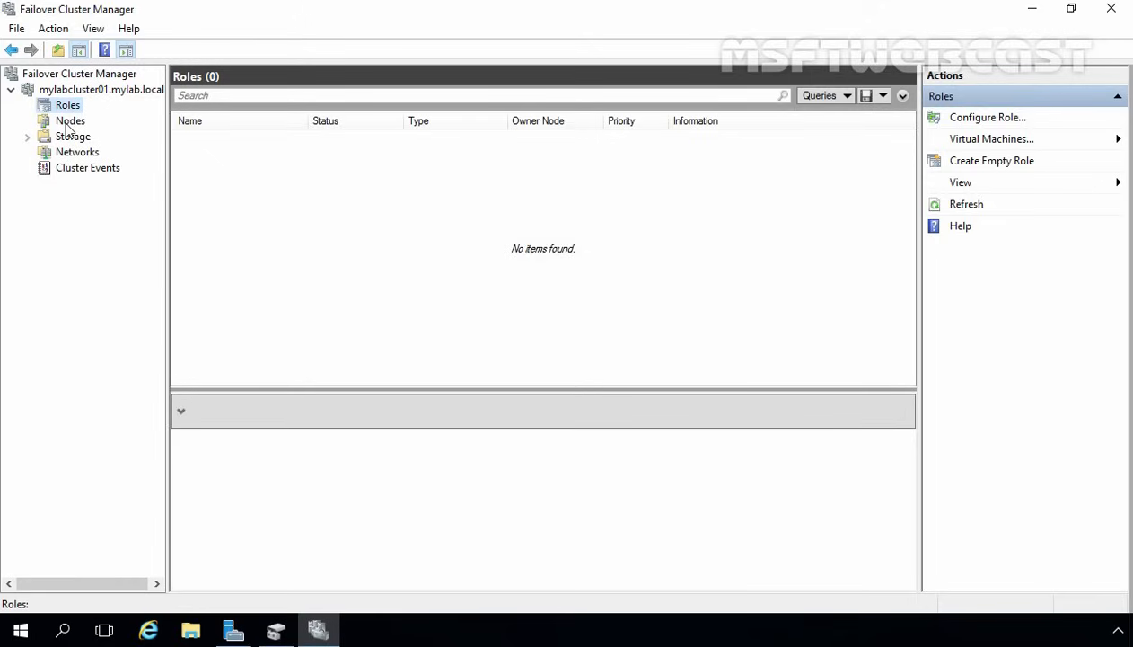
{"action": "left_click", "coordinate": [69, 122]}
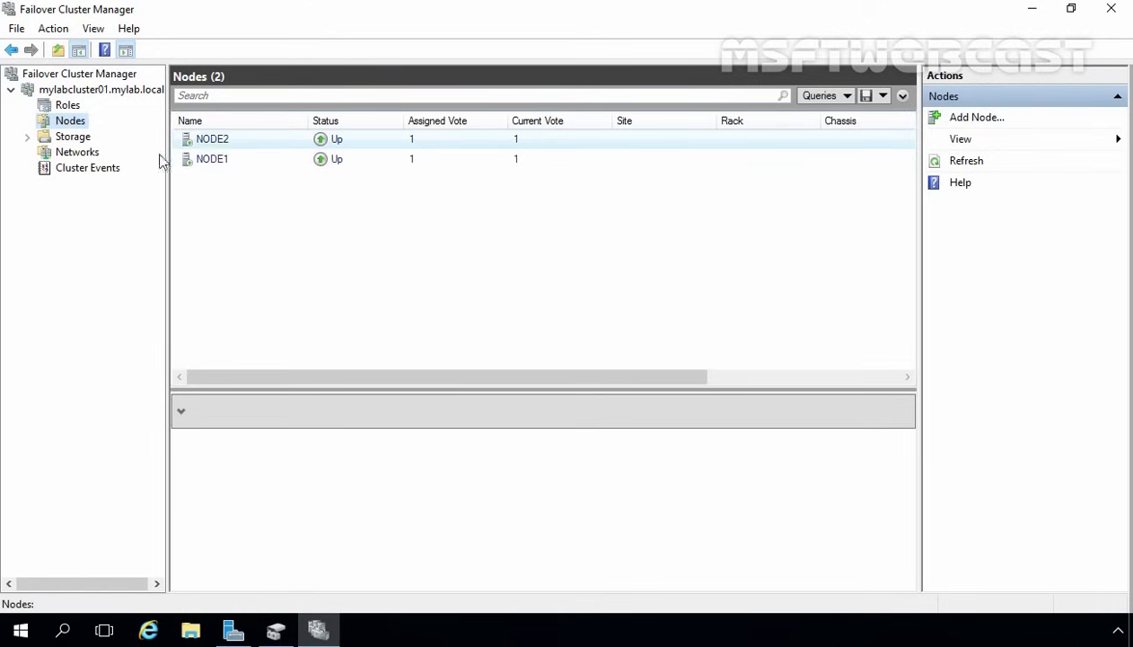
- Inspect Storage > Disks, showing Cluster Disk 2's volume details, then move to Networks
{"action": "left_click", "coordinate": [73, 139]}
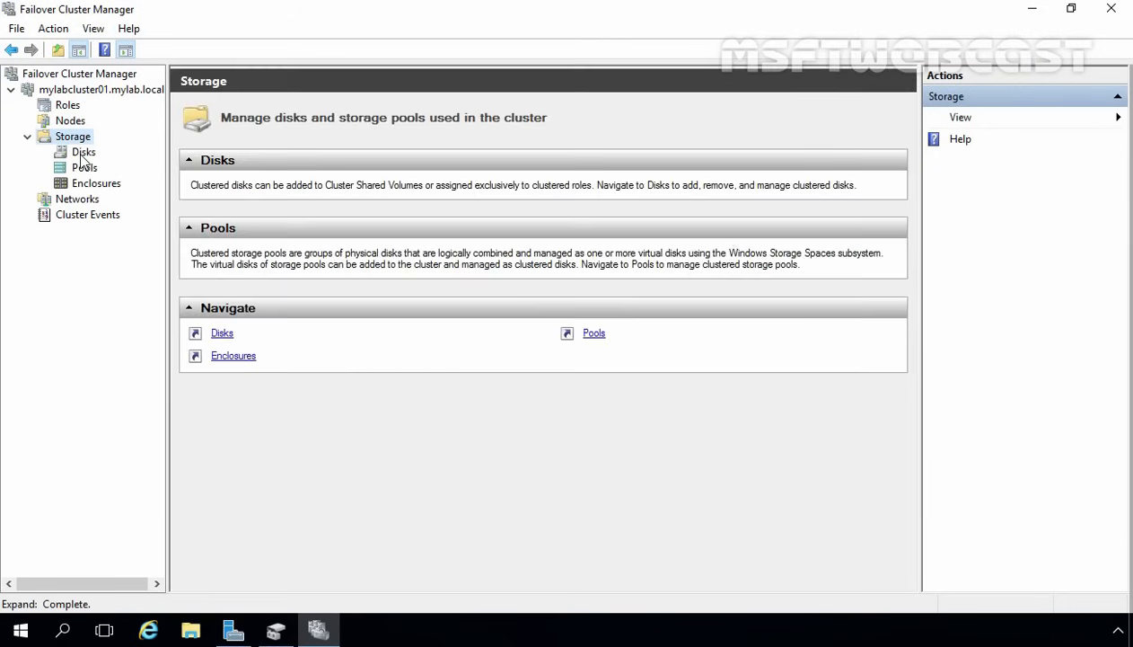
{"action": "left_click", "coordinate": [82, 152]}
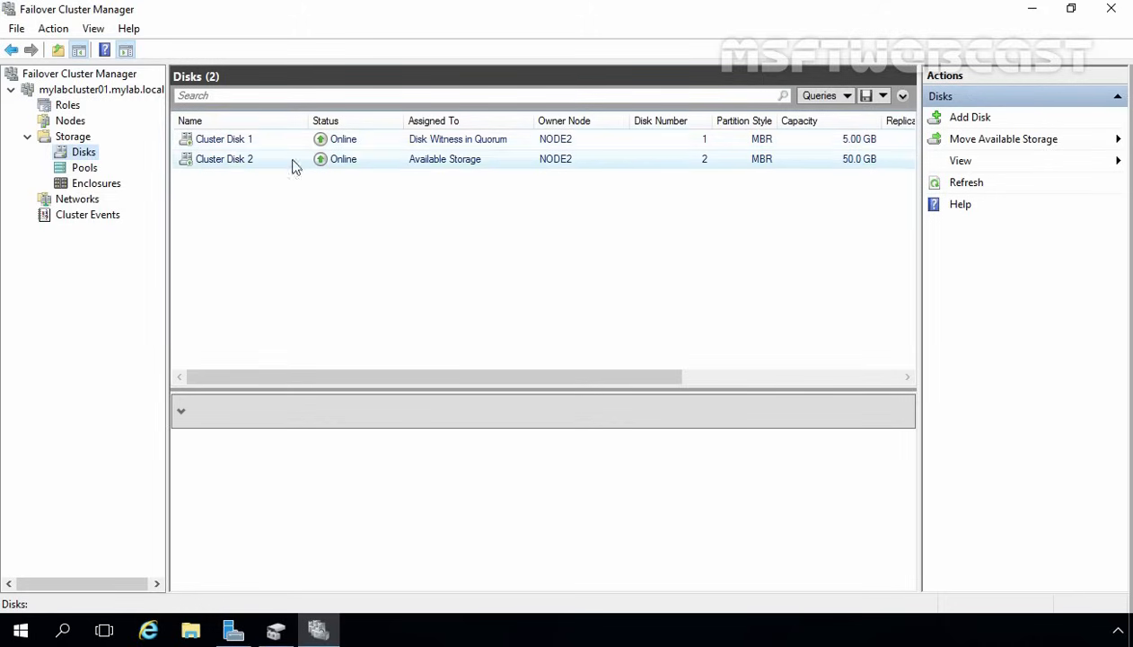
{"action": "left_click", "coordinate": [454, 167]}
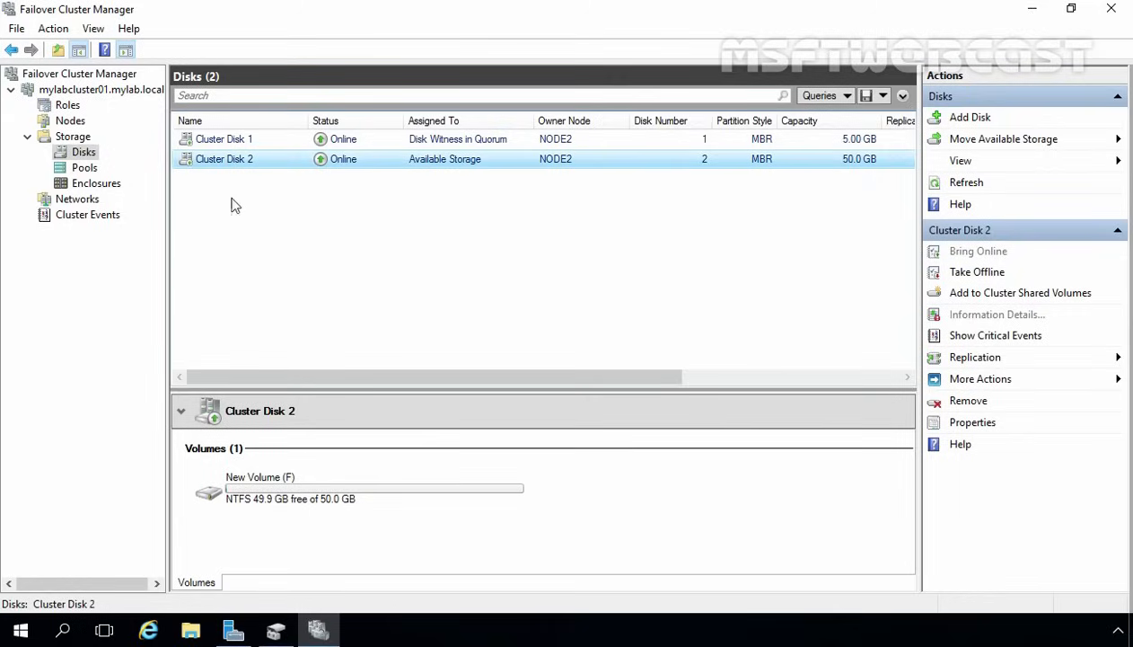
{"action": "left_click", "coordinate": [77, 200]}
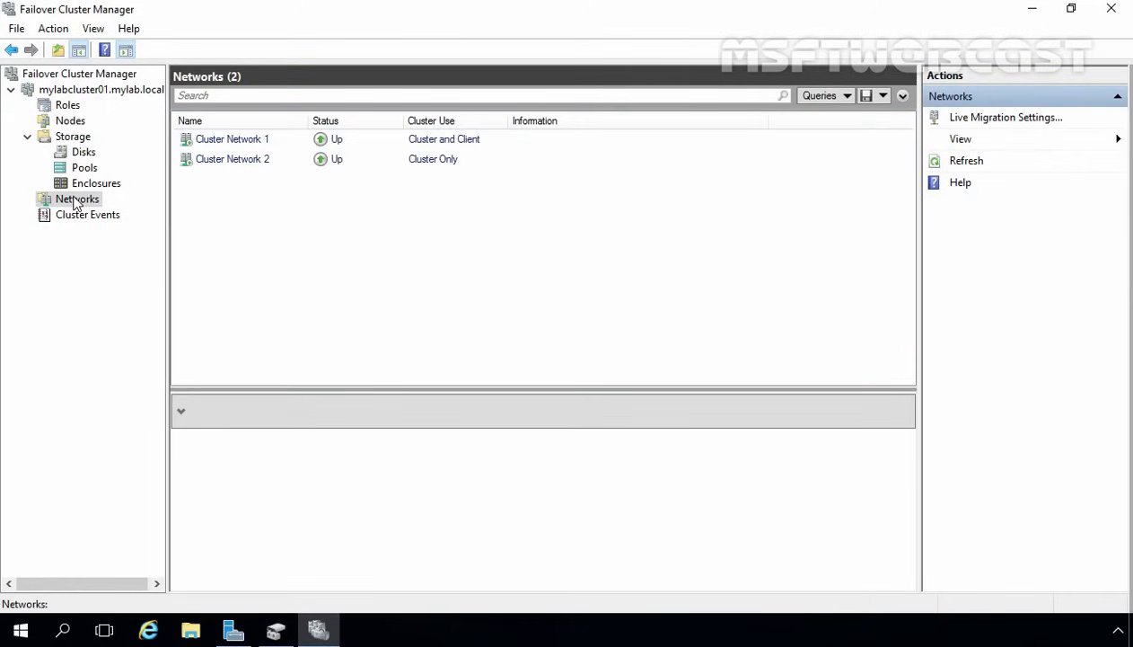
- Compare the subnets: Cluster Network 1 uses 192.168.49.0/24, Cluster Network 2 uses 10.10.10.0/24
{"action": "left_click", "coordinate": [239, 142]}
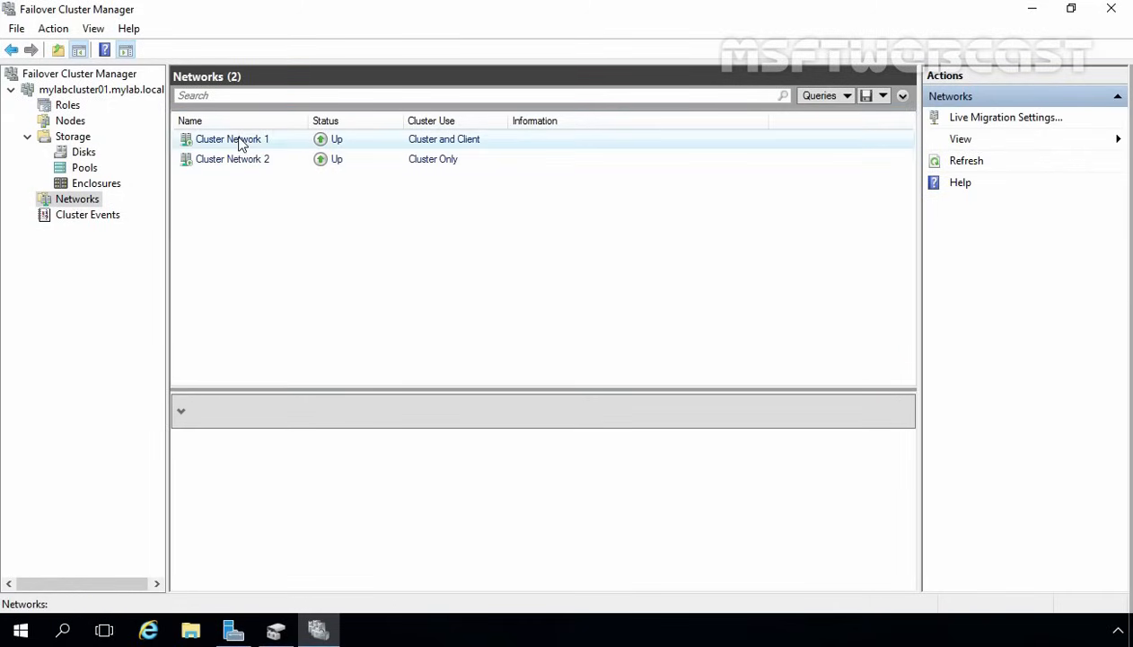
{"action": "left_click", "coordinate": [236, 165]}
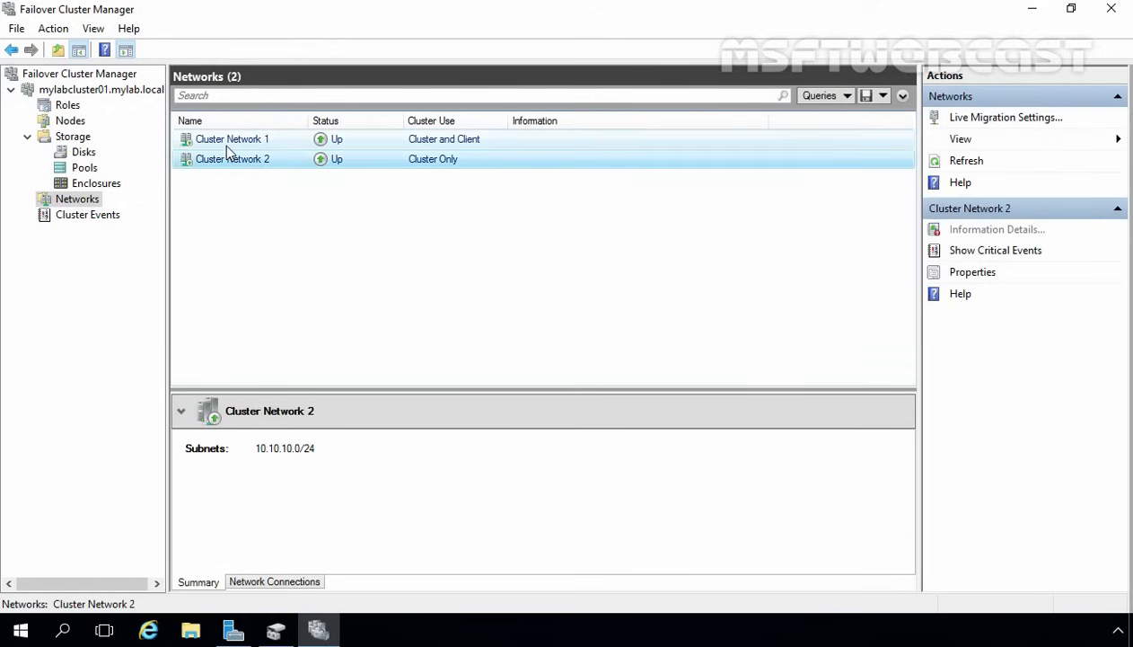
{"action": "left_click", "coordinate": [224, 145]}
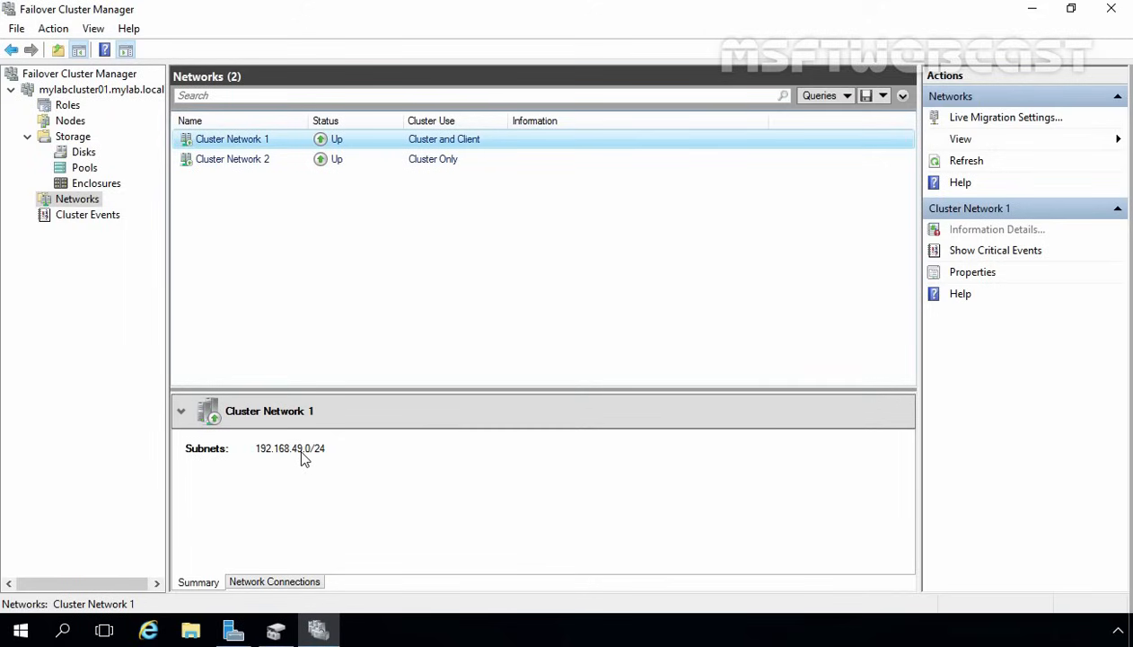
{"action": "left_click", "coordinate": [430, 166]}
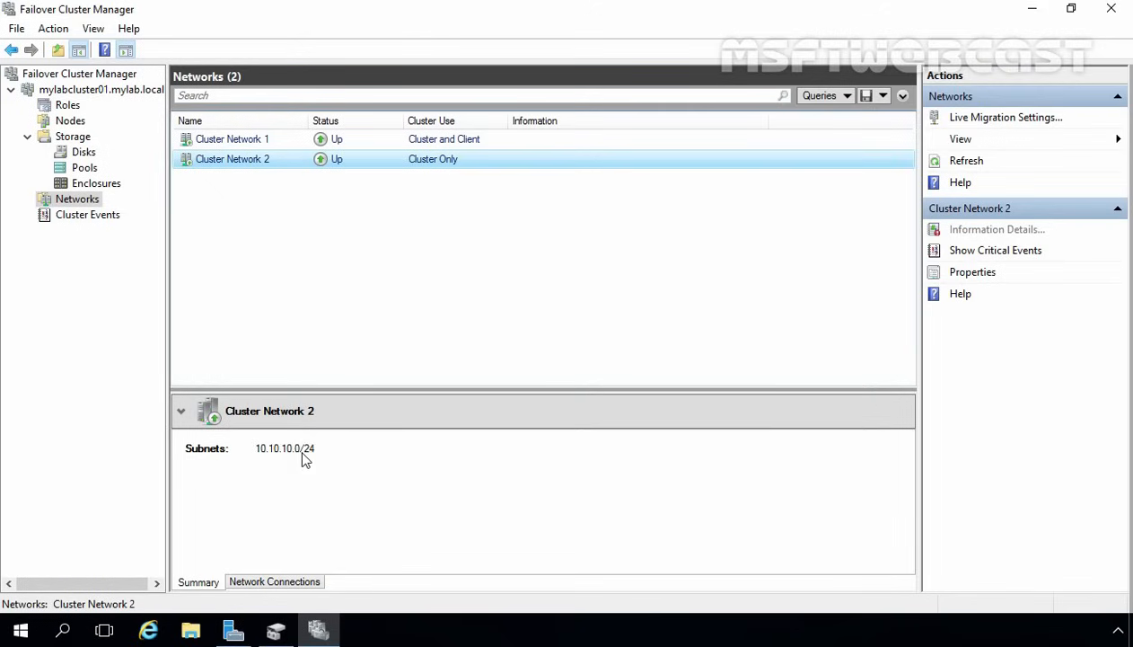
- Rename Cluster Network 2 to PRIVATE(Cluster-Only) in its Properties and apply the change
{"action": "right_click", "coordinate": [440, 168]}
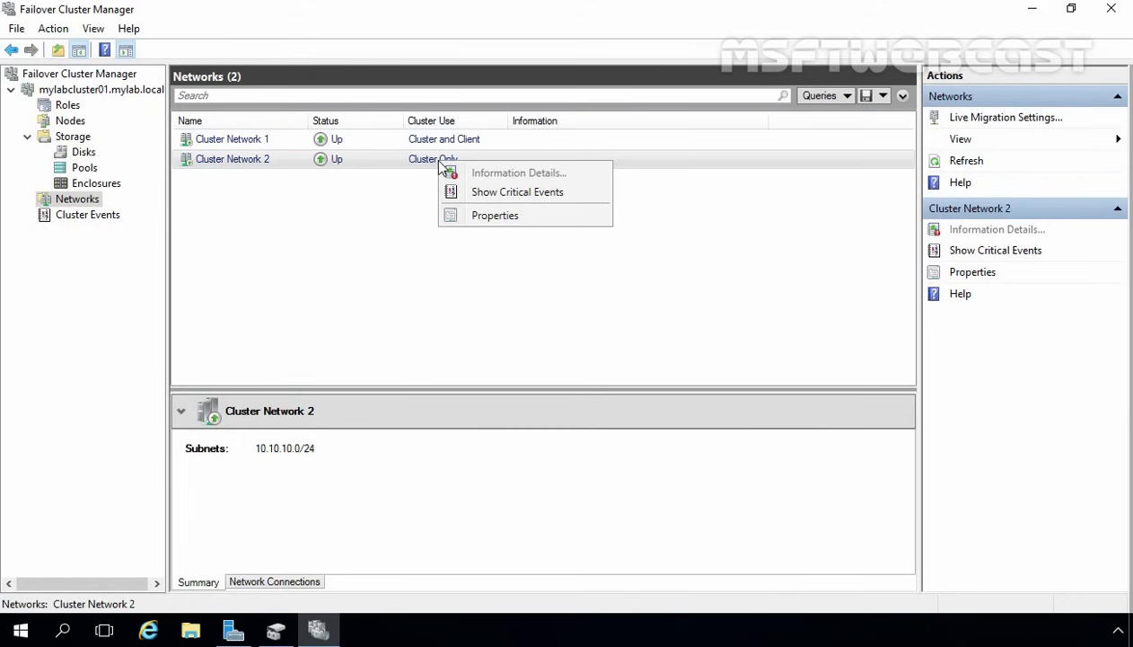
{"action": "left_click", "coordinate": [460, 215]}
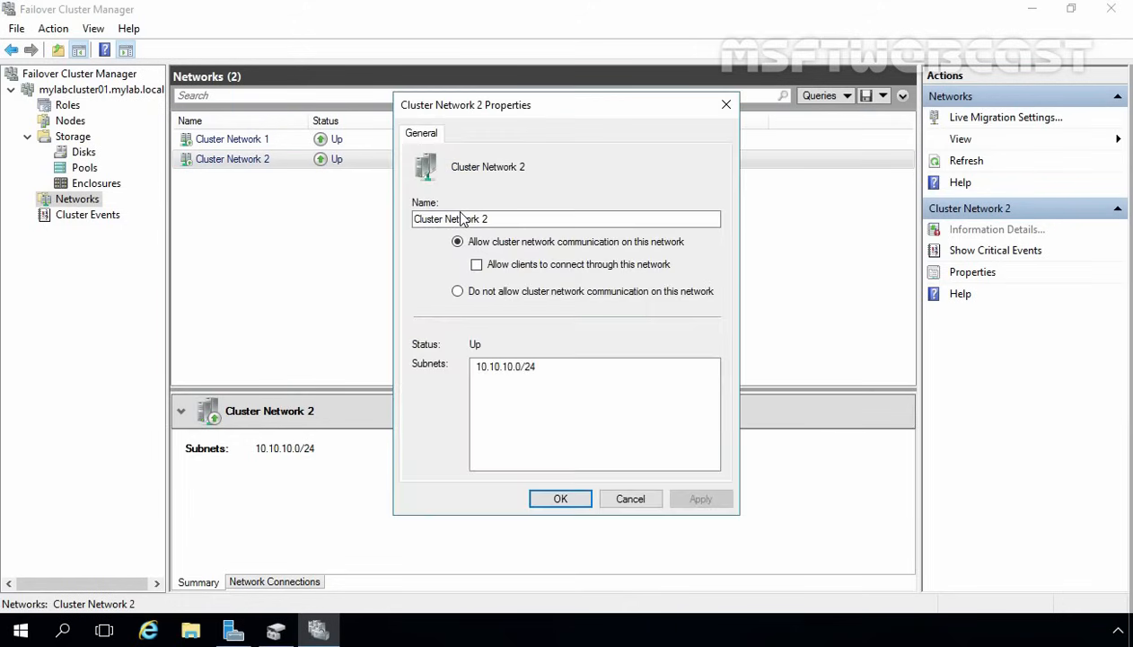
{"action": "left_click_drag", "start_coordinate": [534, 220], "coordinate": [330, 223]}
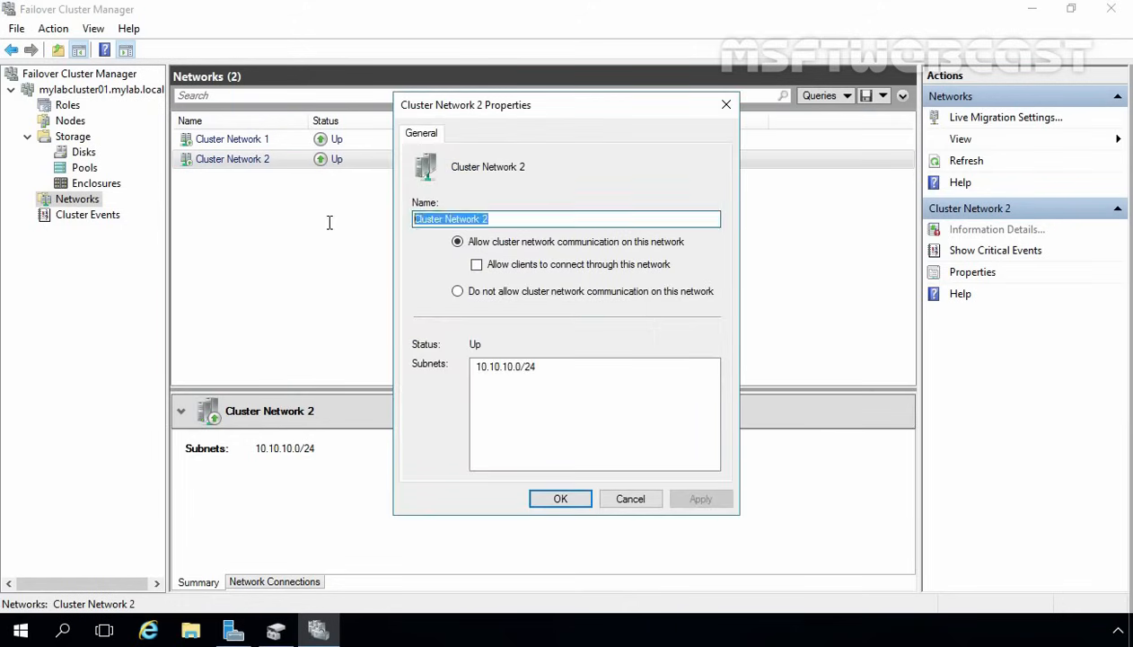
{"action": "type", "text": "PR"}
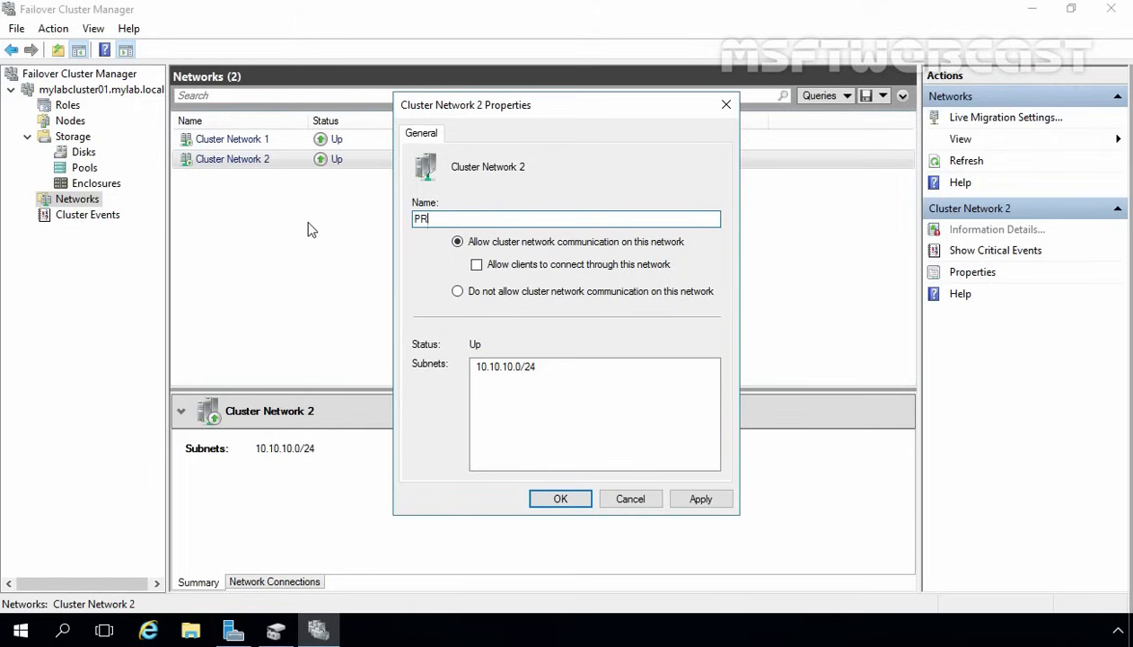
{"action": "type", "text": "IVATE(Cluster-Only)"}
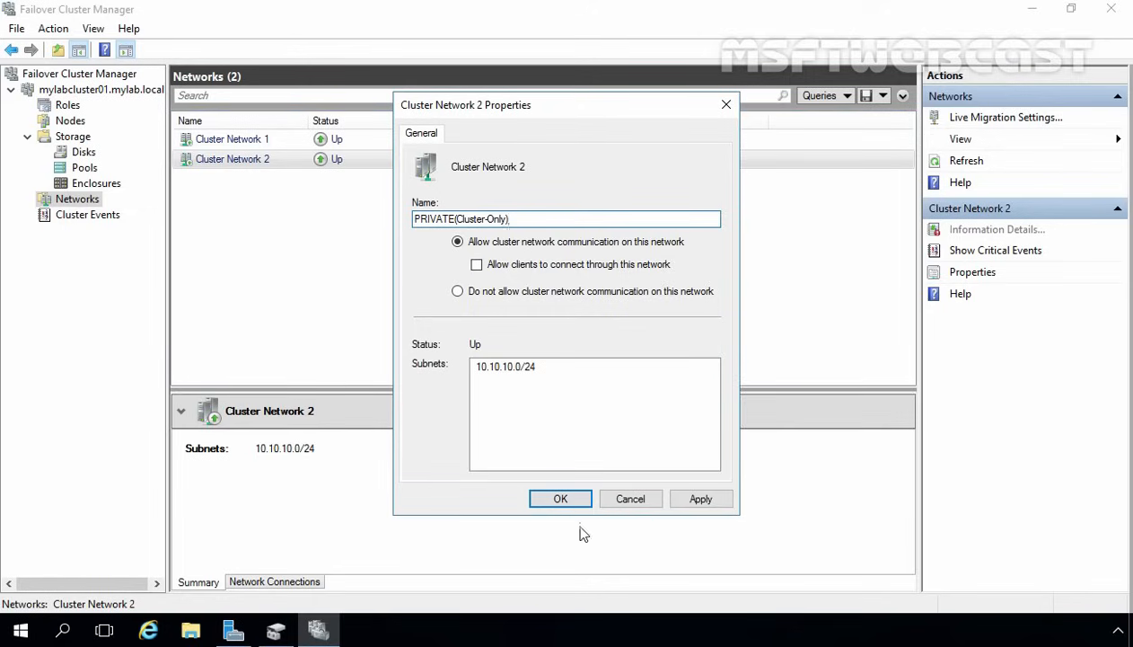
{"action": "left_click", "coordinate": [693, 498]}
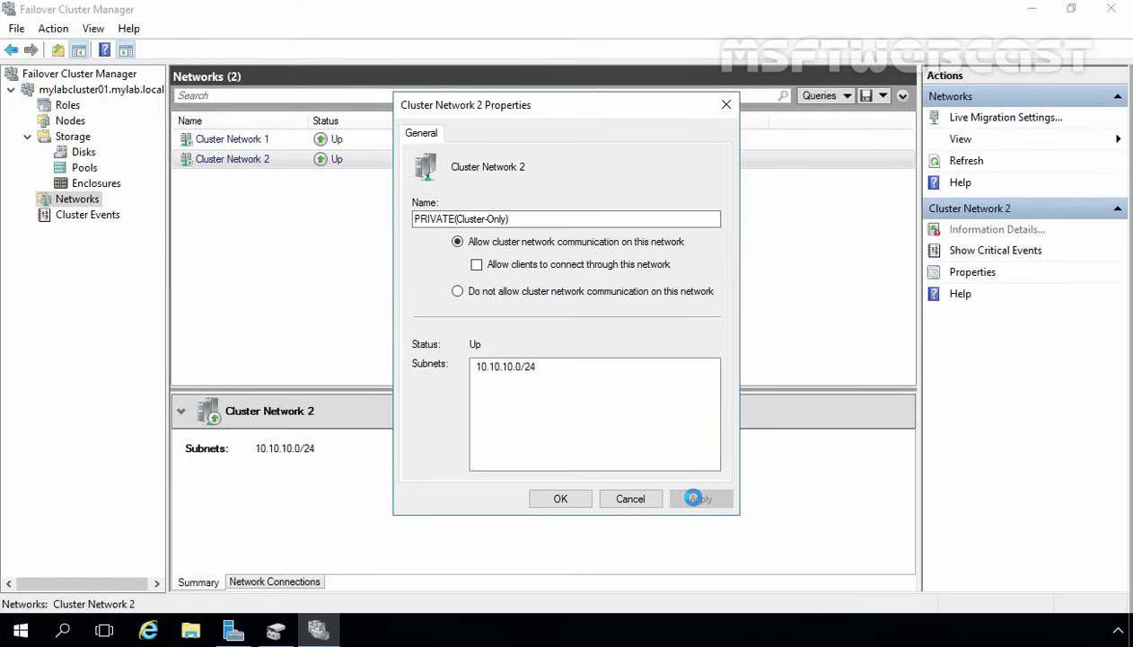
{"action": "left_click", "coordinate": [566, 500]}
{"action": "left_click", "coordinate": [226, 144]}
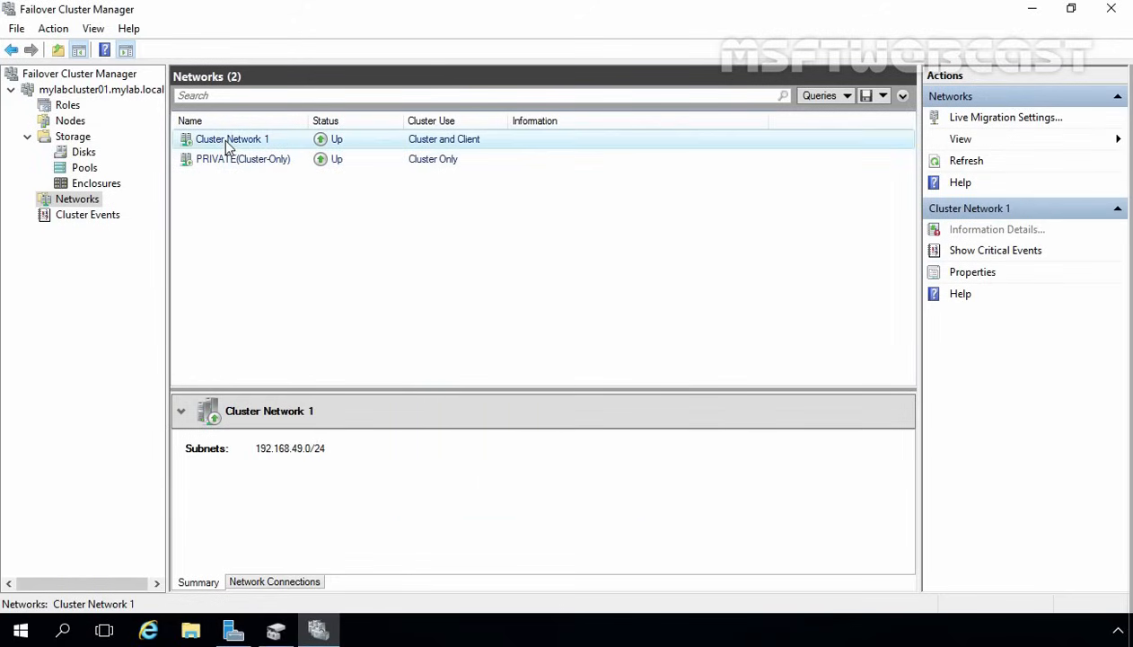
- Rename Cluster Network 1 to PUBLIC, then view the mylabcluster01 summary and its Roles list
{"action": "right_click", "coordinate": [224, 141]}
{"action": "left_click", "coordinate": [262, 196]}
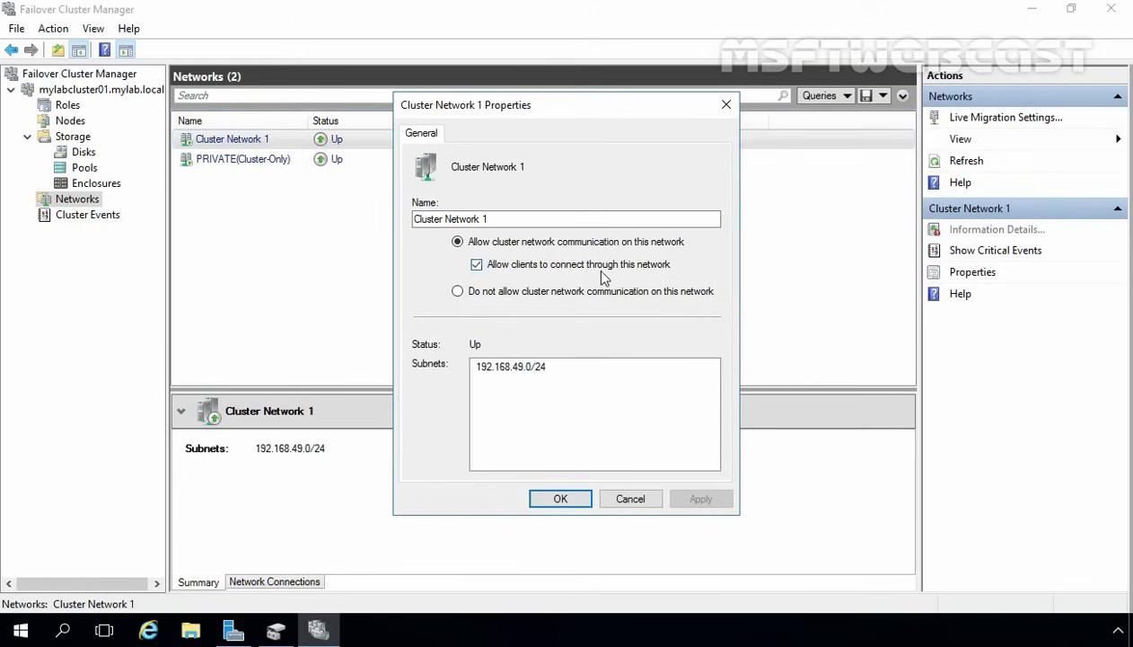
{"action": "left_click_drag", "start_coordinate": [532, 218], "coordinate": [270, 227]}
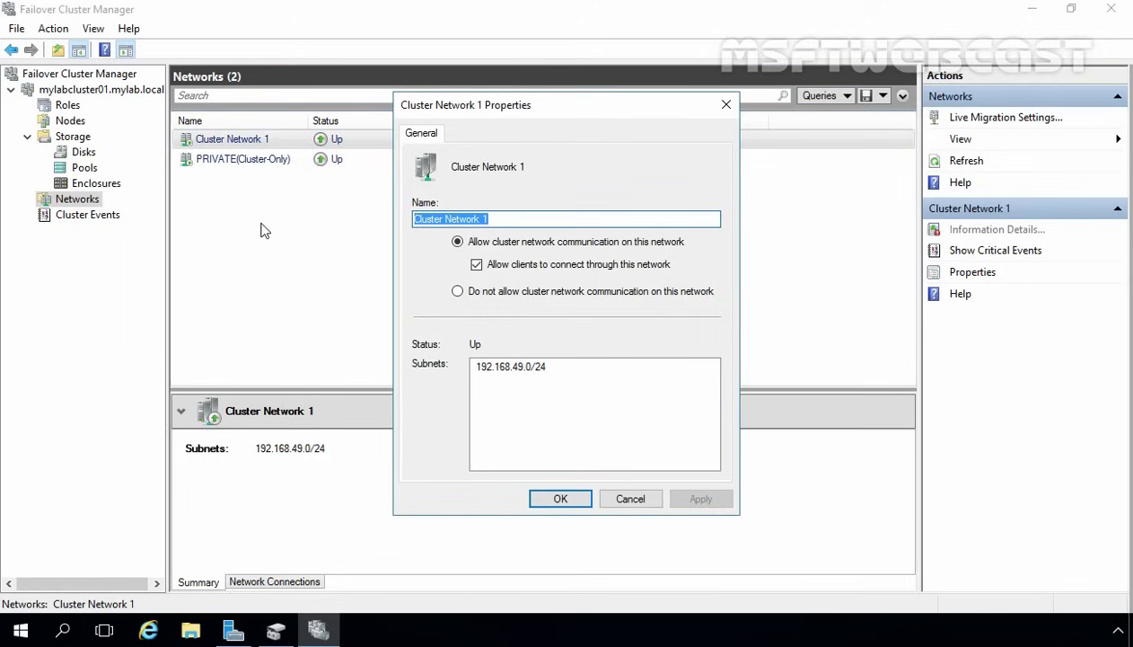
{"action": "type", "text": "PUBLI"}
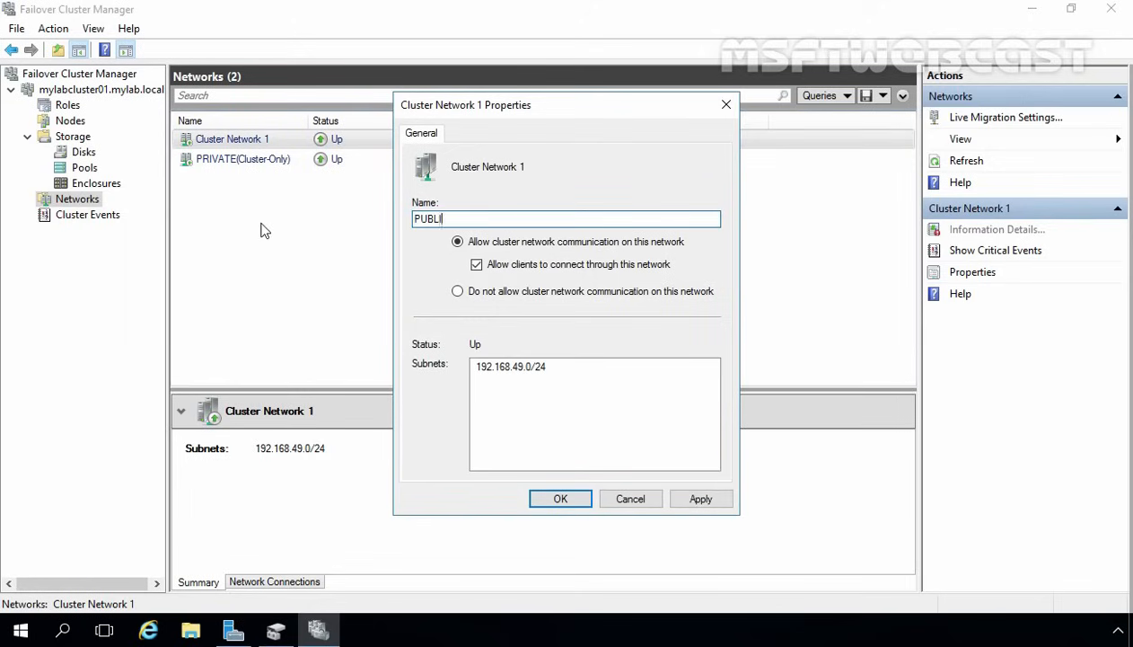
{"action": "type", "text": "C"}
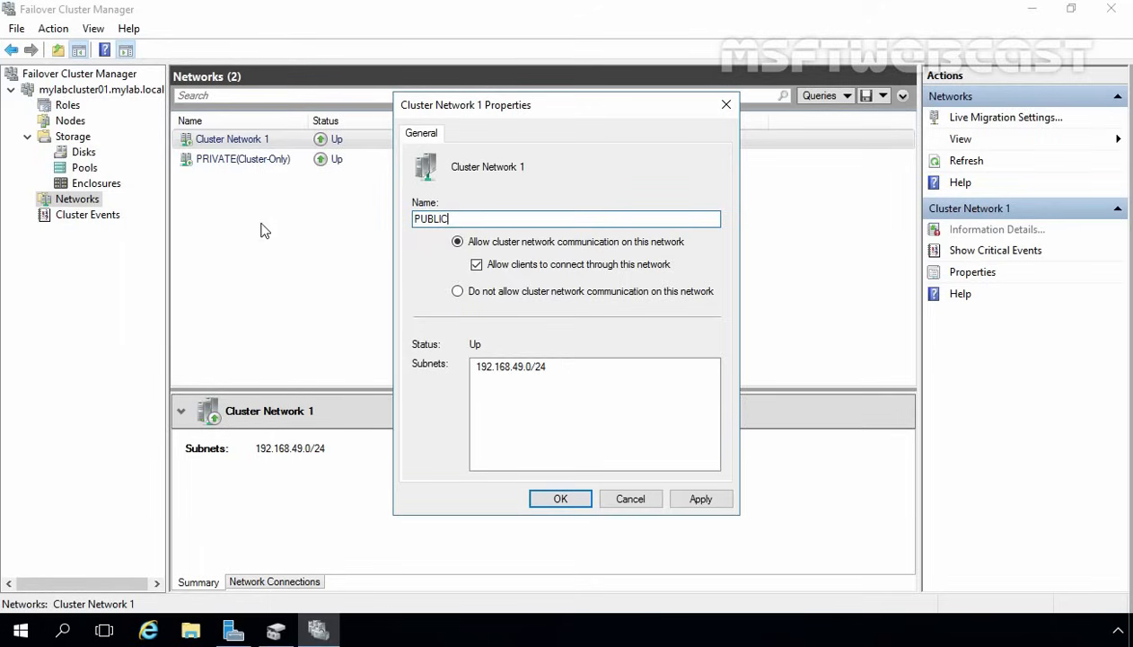
{"action": "left_click", "coordinate": [700, 499]}
{"action": "left_click", "coordinate": [561, 499]}
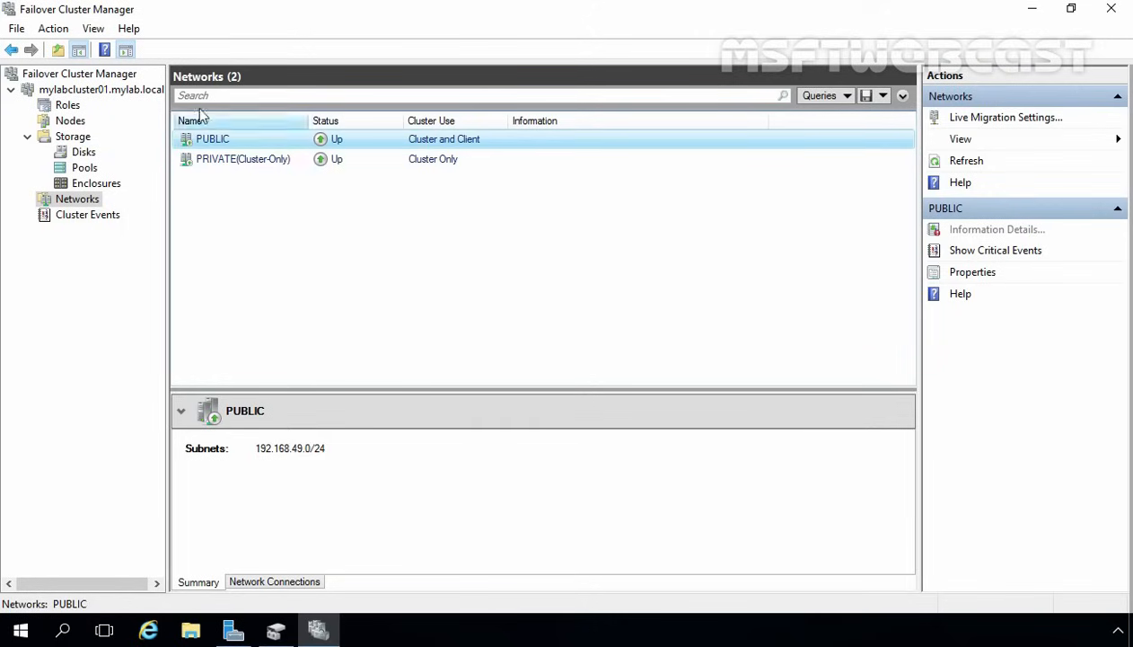
{"action": "left_click", "coordinate": [67, 91]}
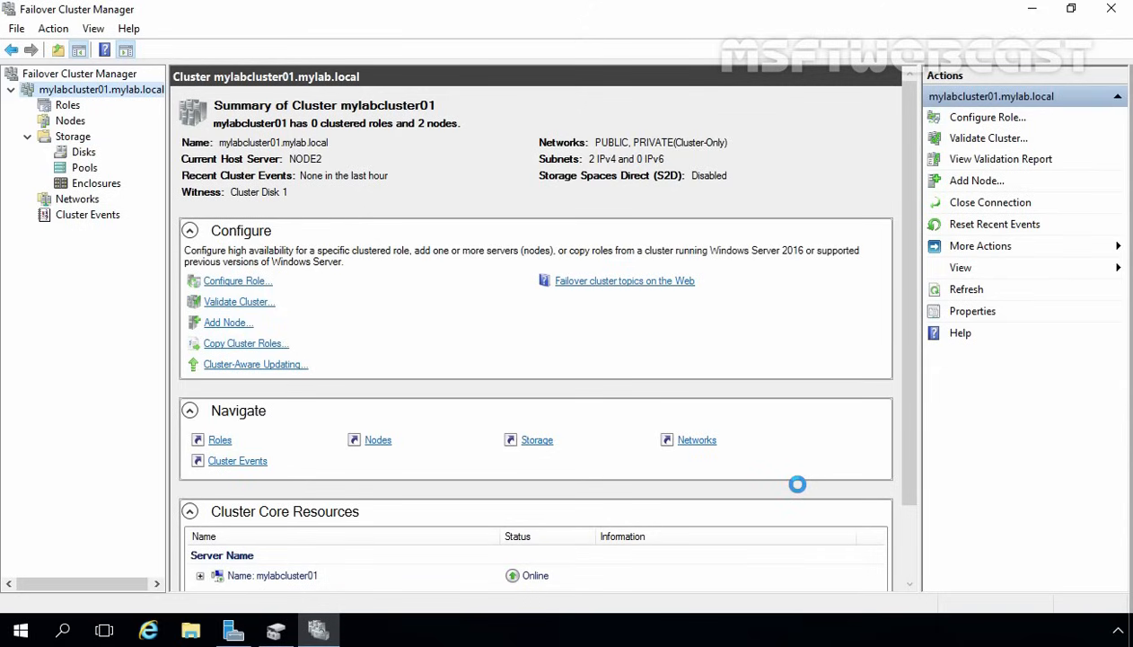
{"action": "left_click", "coordinate": [67, 106]}
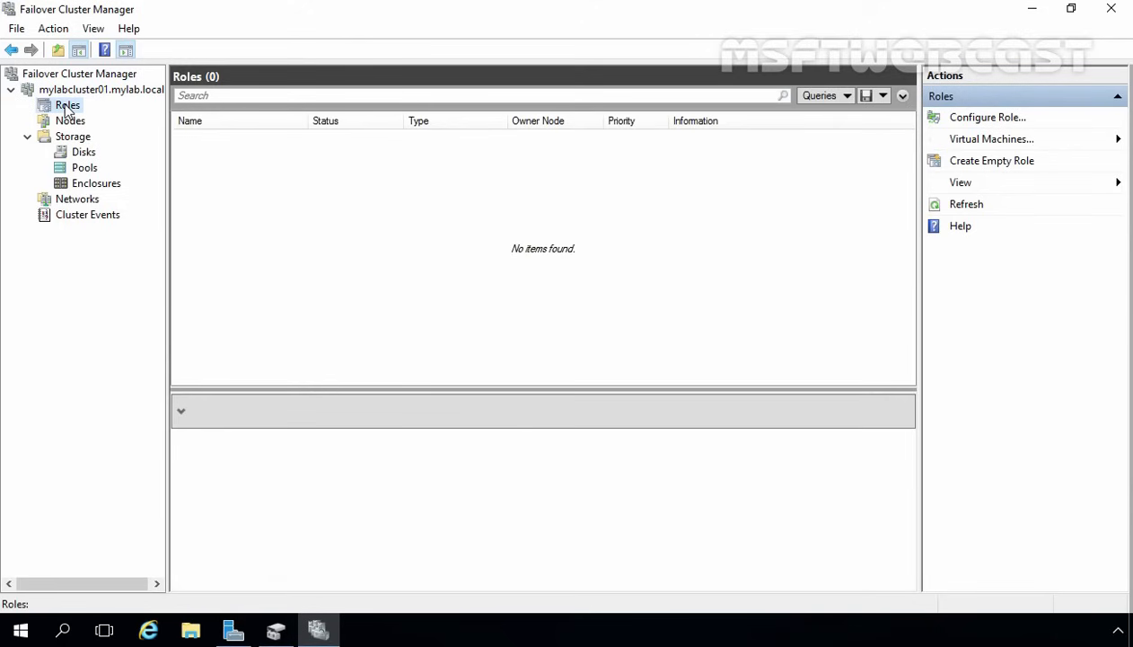
- Try to cluster a File Server role, find File Services missing on the nodes, and cancel the wizard
{"action": "right_click", "coordinate": [66, 107]}
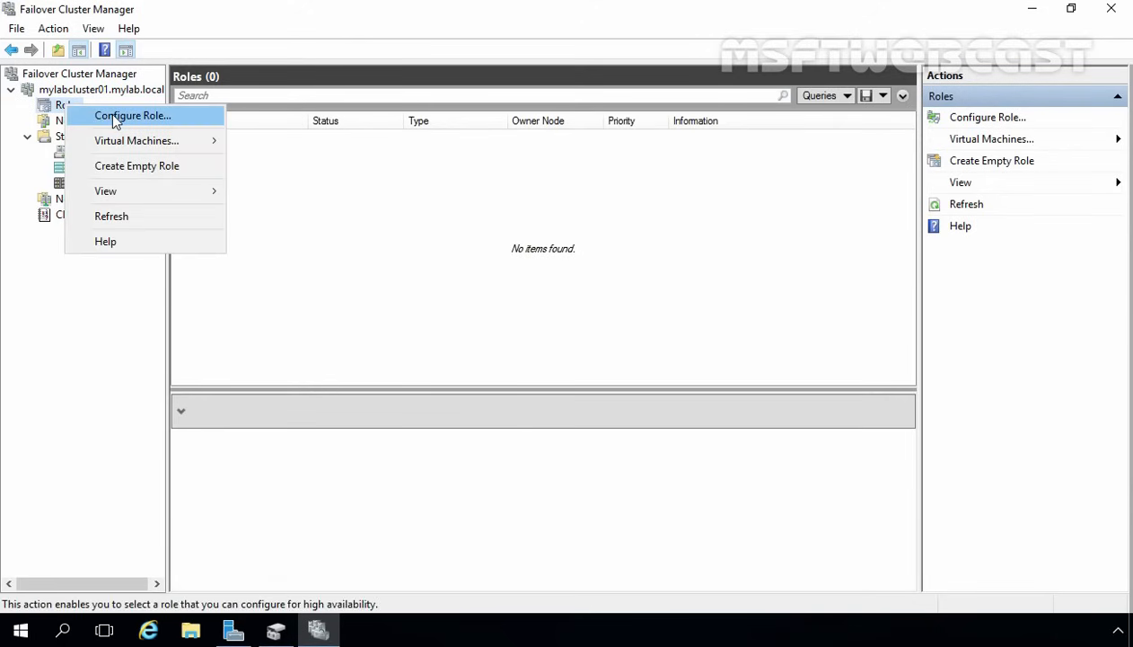
{"action": "left_click", "coordinate": [115, 117]}
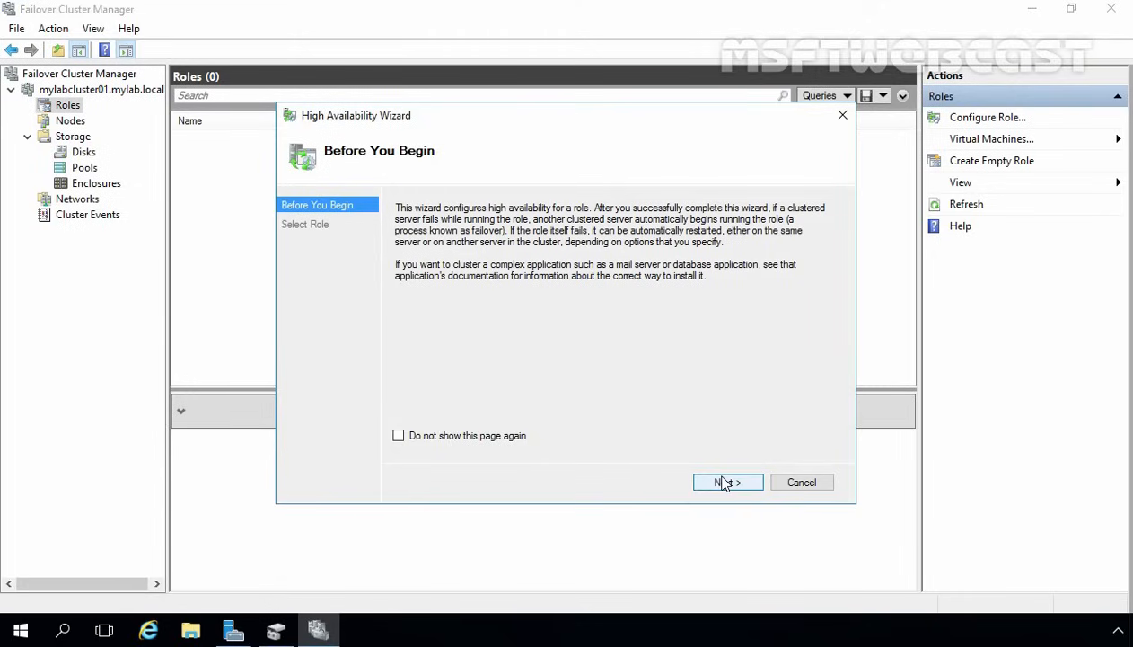
{"action": "left_click", "coordinate": [724, 483]}
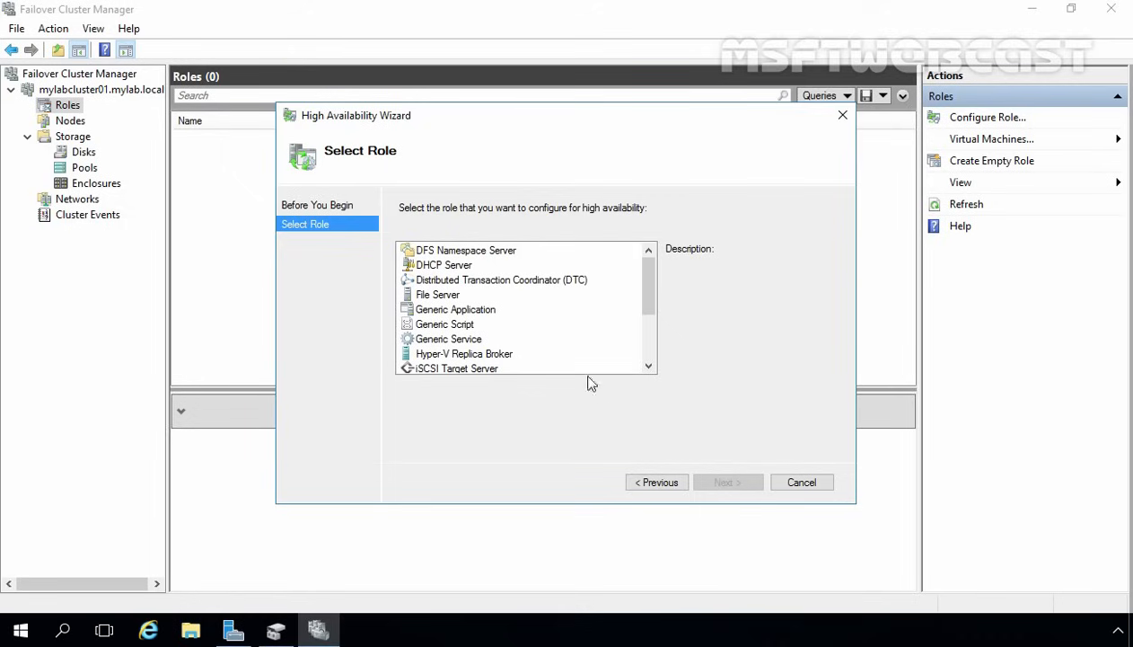
{"action": "left_click", "coordinate": [440, 299]}
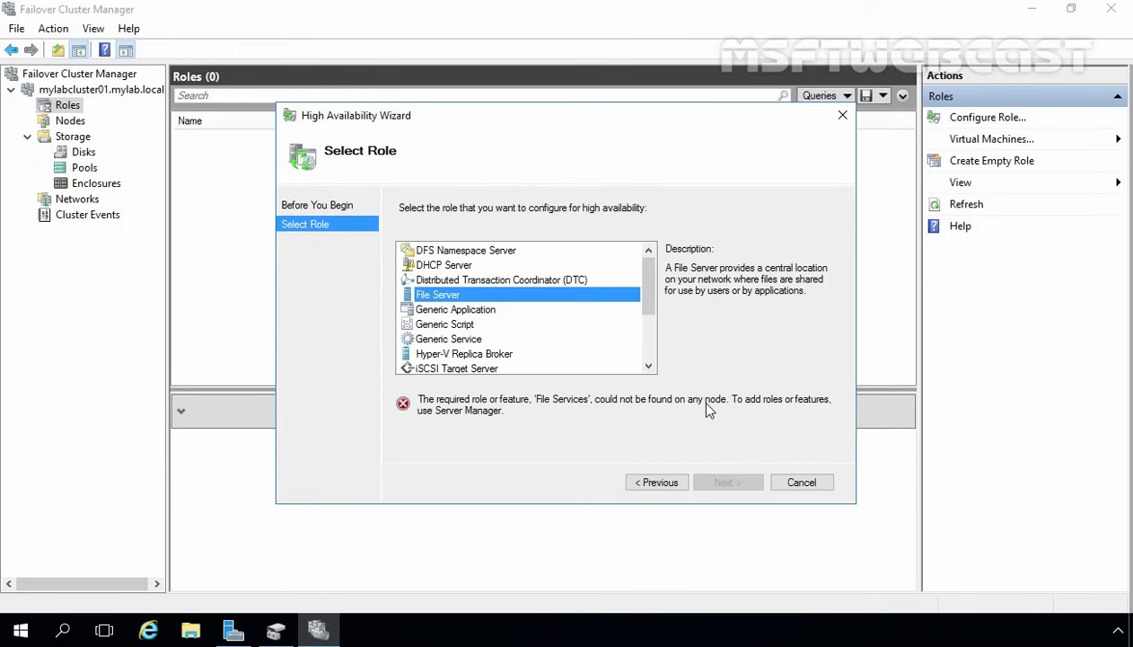
{"action": "left_click", "coordinate": [799, 482]}
- Start a role-based Add Roles and Features installation targeting NODE2.mylab.local
{"action": "left_click", "coordinate": [232, 632]}
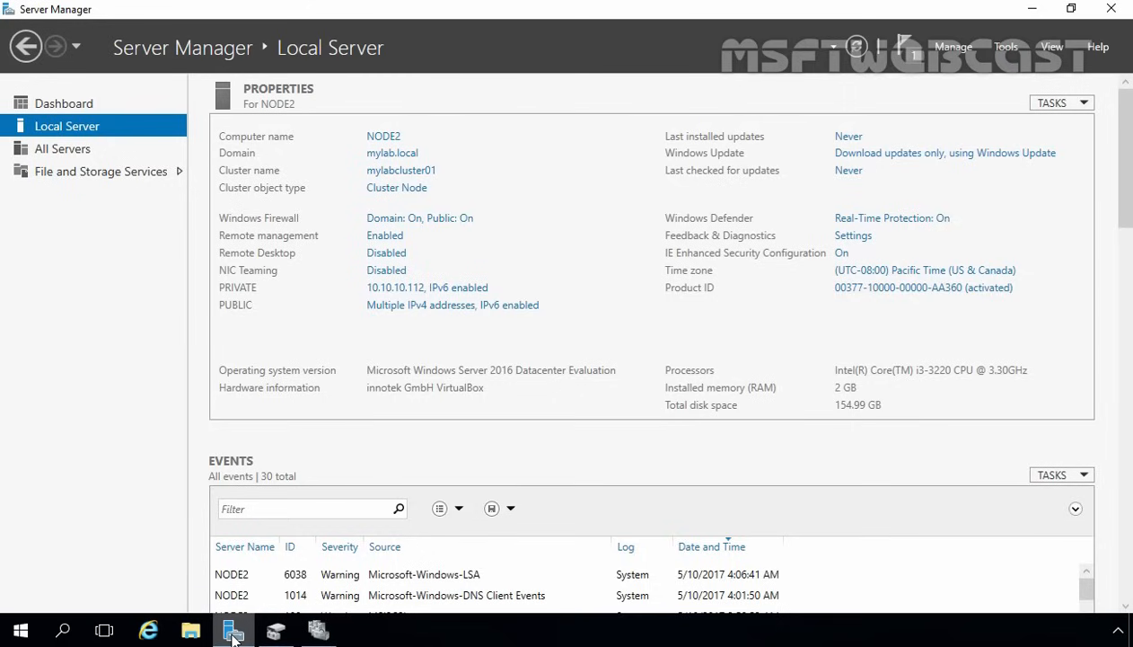
{"action": "left_click", "coordinate": [953, 47]}
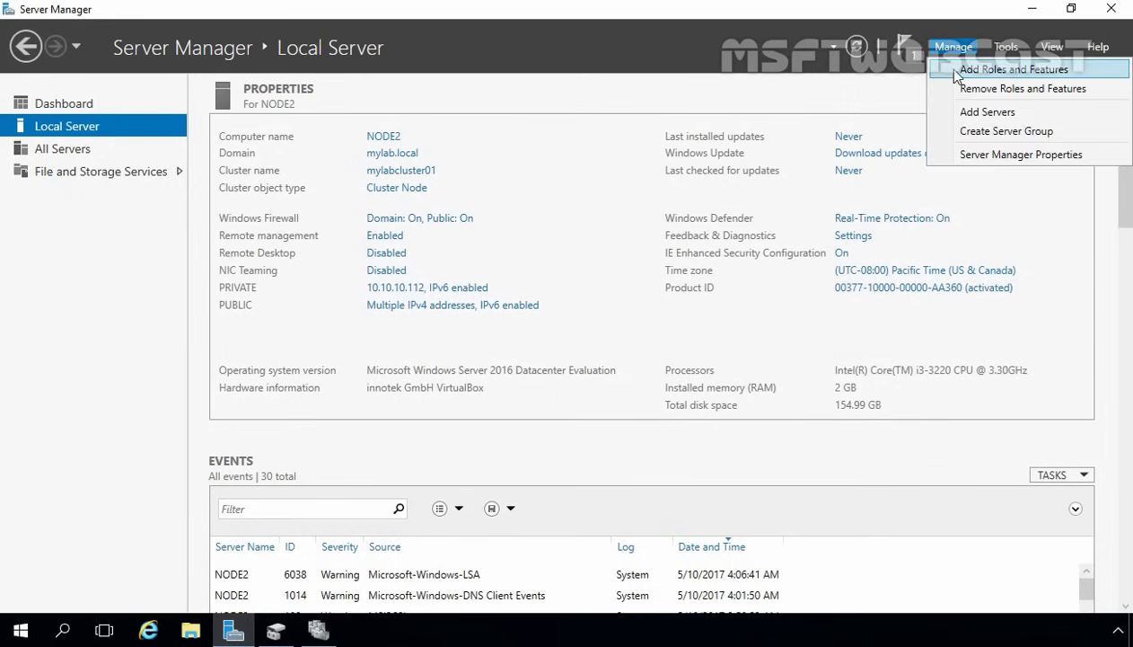
{"action": "left_click", "coordinate": [943, 70]}
{"action": "left_click", "coordinate": [519, 512]}
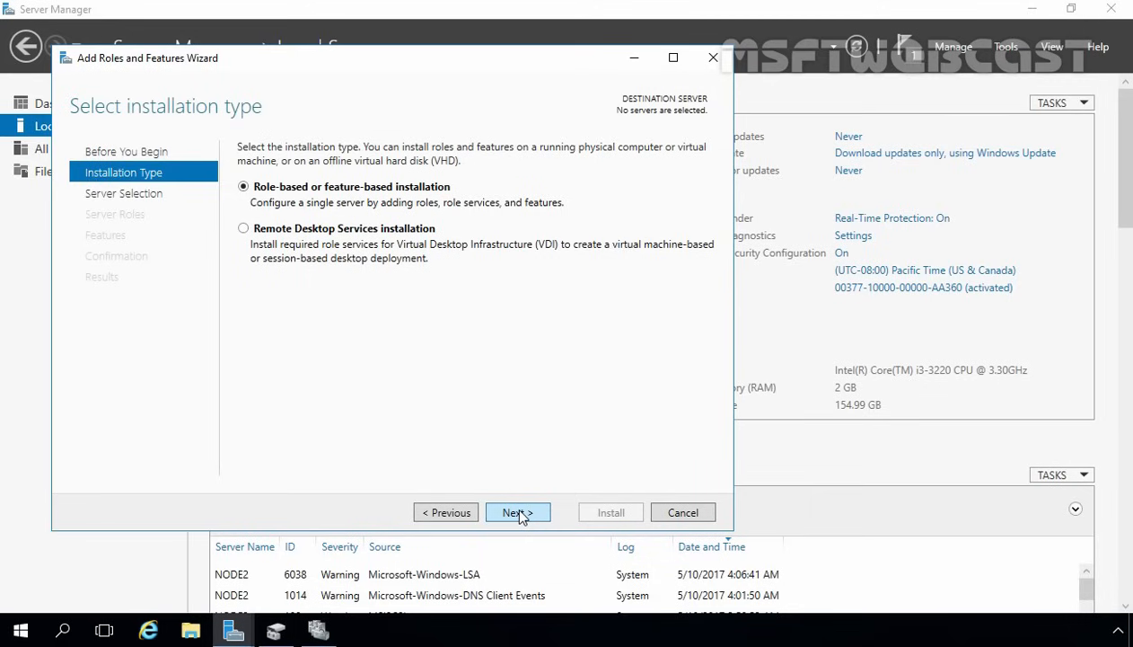
{"action": "left_click", "coordinate": [520, 512]}
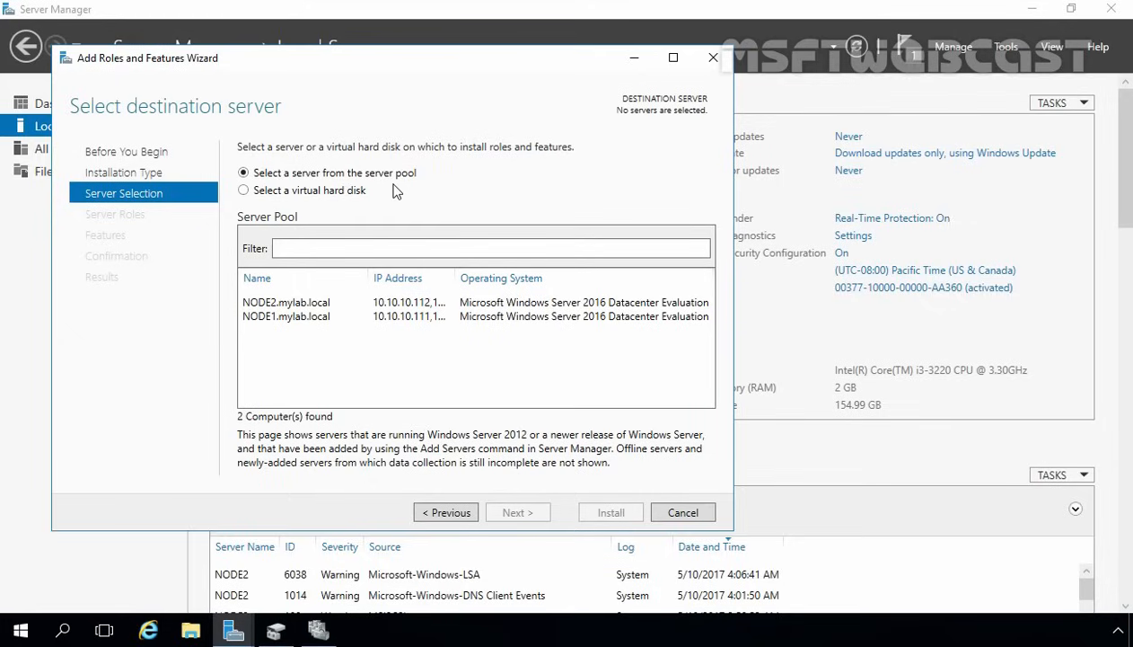
{"action": "left_click", "coordinate": [291, 305]}
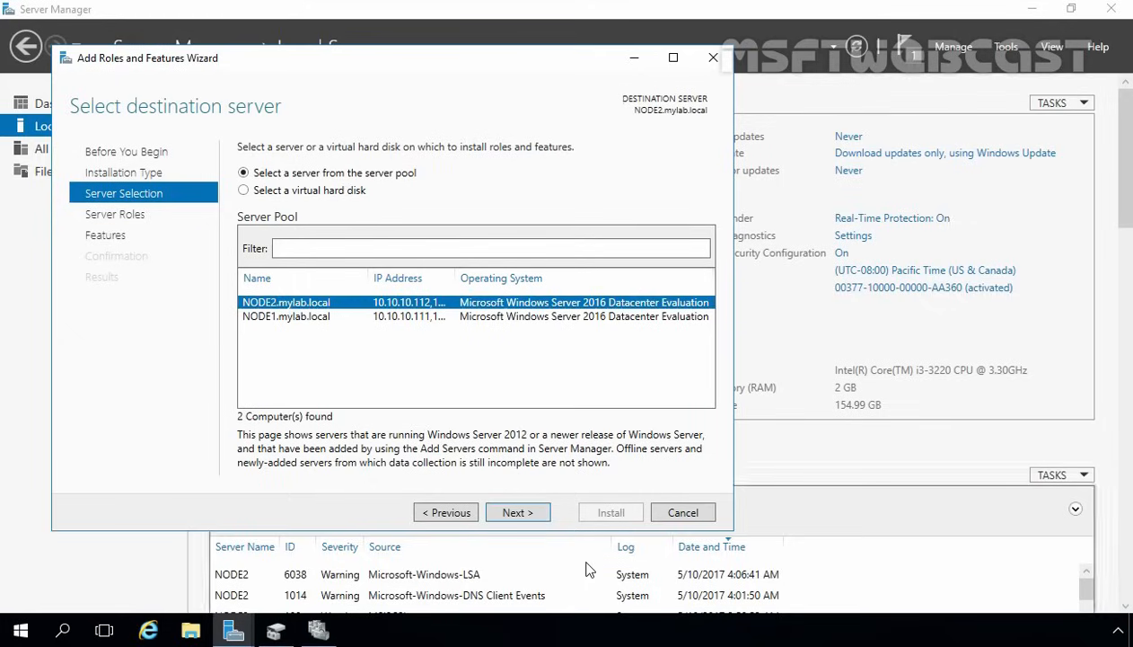
{"action": "left_click", "coordinate": [518, 513]}
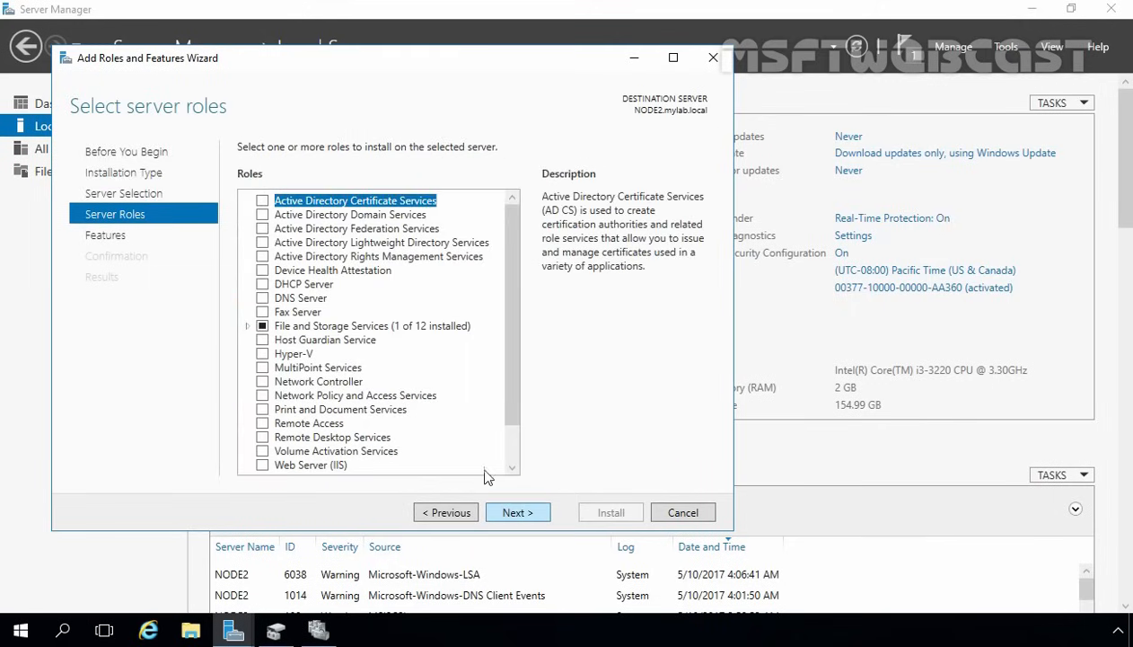
- Check File Server under File and iSCSI Services and start installing it
{"action": "left_click", "coordinate": [321, 327]}
{"action": "left_click", "coordinate": [306, 340]}
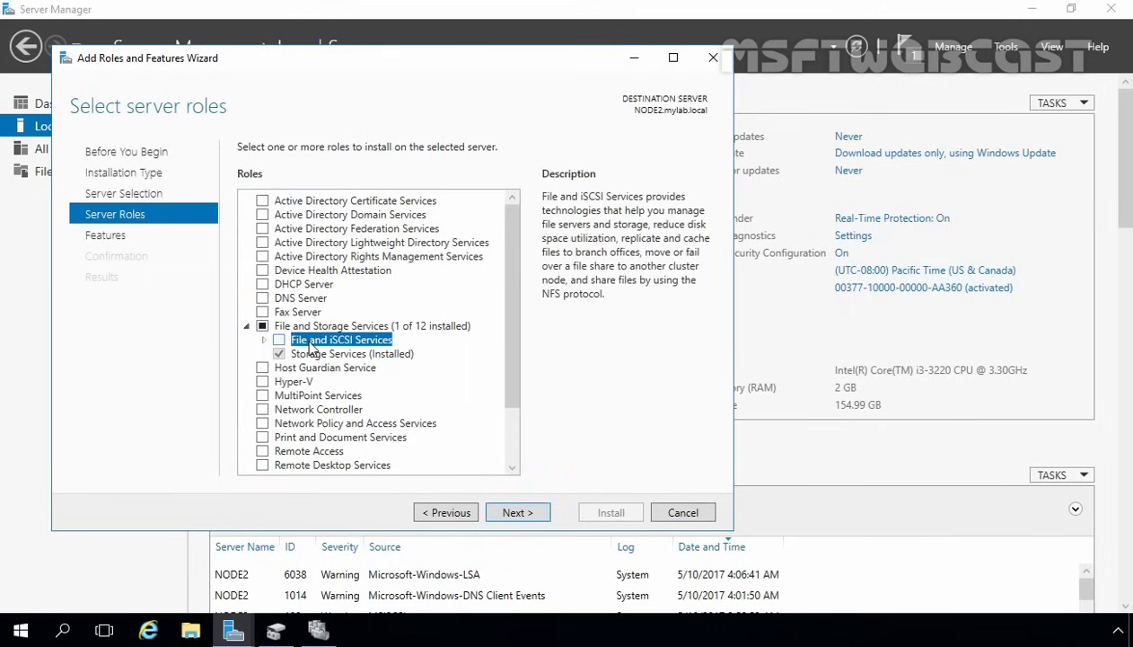
{"action": "left_click", "coordinate": [264, 340]}
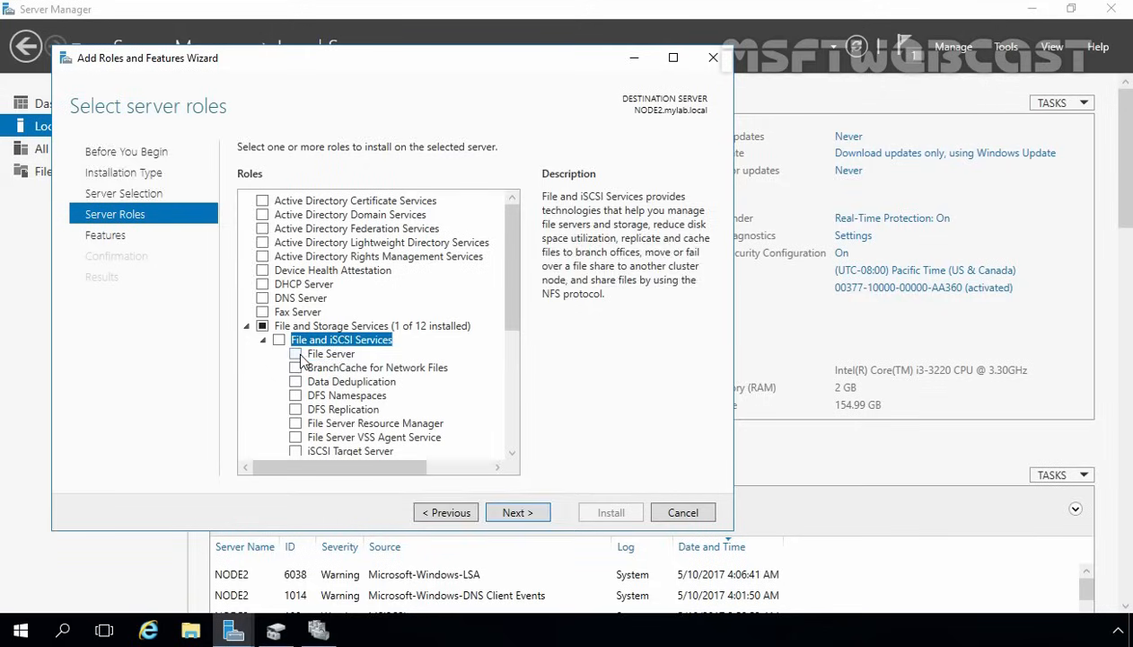
{"action": "left_click", "coordinate": [296, 353]}
{"action": "left_click", "coordinate": [519, 515]}
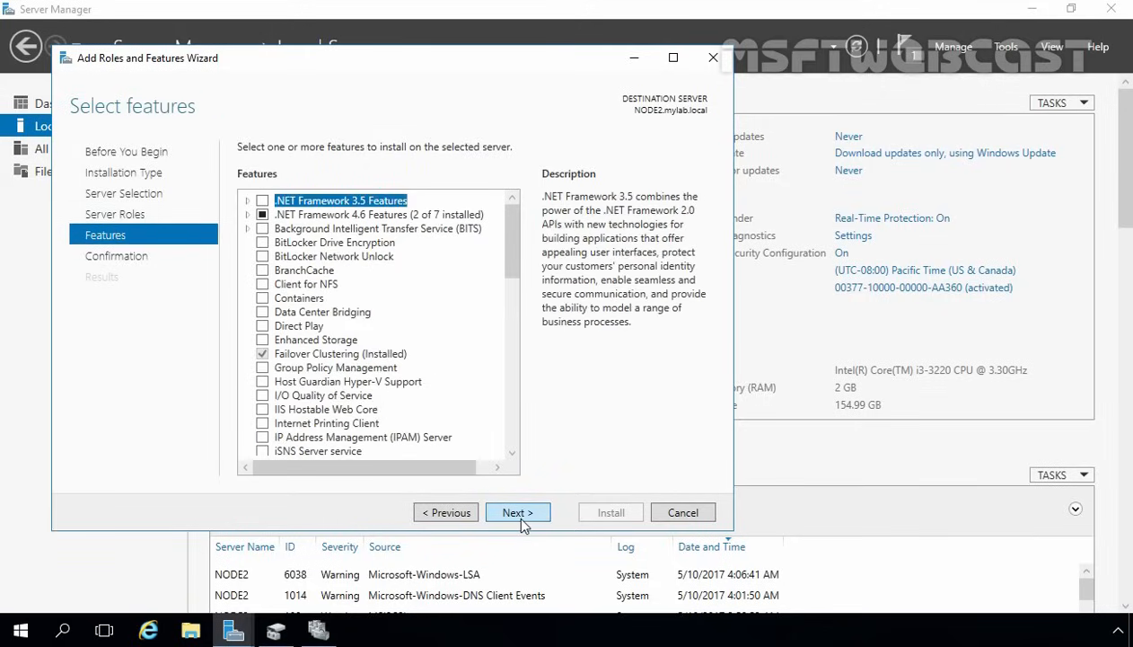
{"action": "left_click", "coordinate": [516, 512]}
{"action": "left_click", "coordinate": [598, 516]}
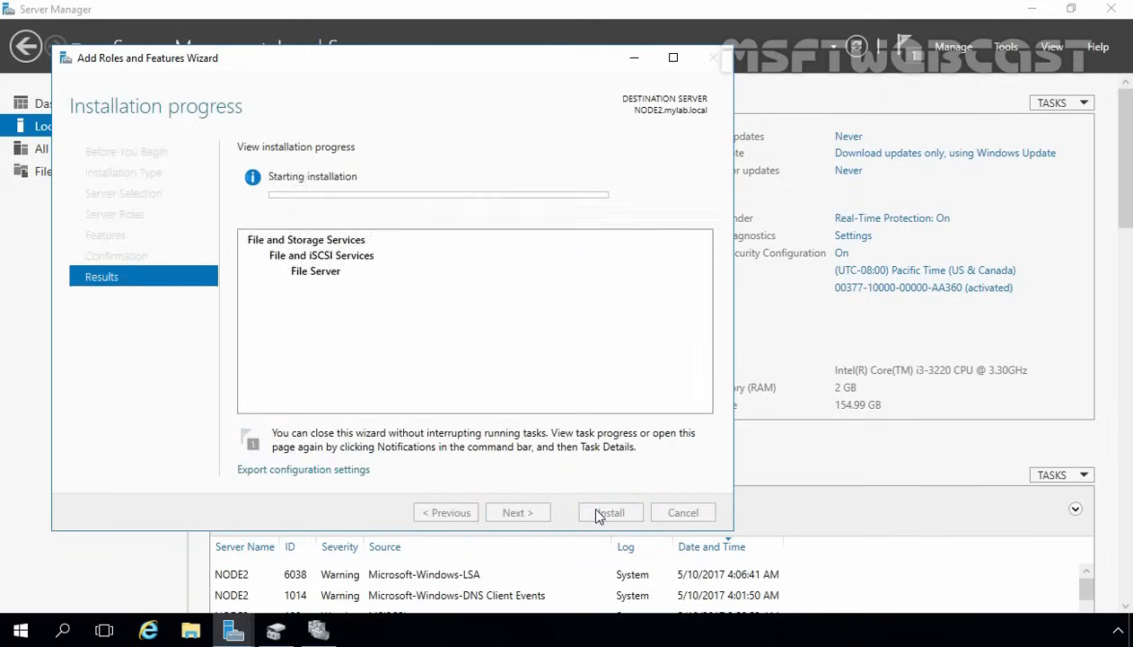
- Close the NODE2 wizard and start Add Roles and Features again targeting NODE1
{"action": "left_click", "coordinate": [611, 513]}
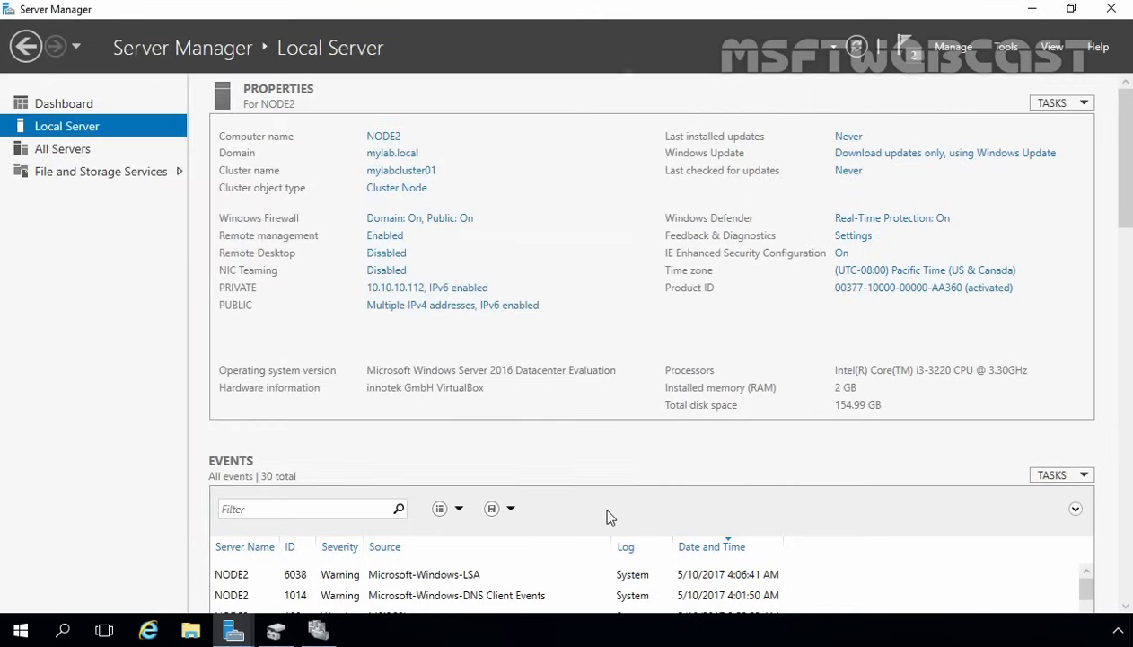
{"action": "left_click", "coordinate": [950, 52]}
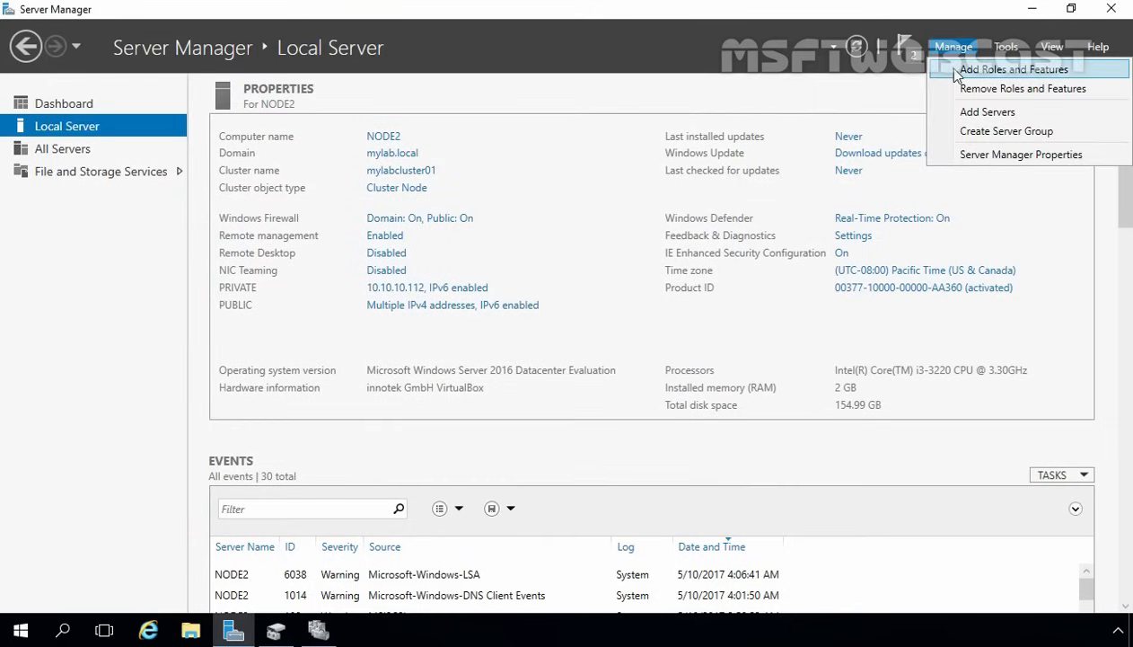
{"action": "left_click", "coordinate": [943, 71]}
{"action": "left_click", "coordinate": [528, 541]}
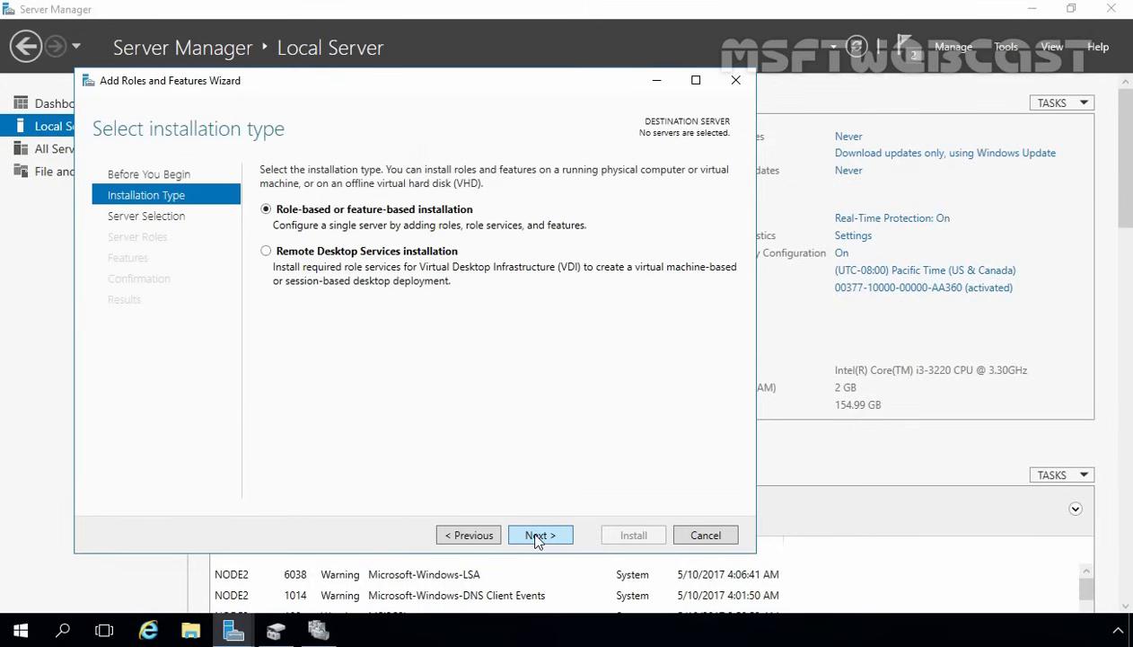
{"action": "left_click", "coordinate": [537, 535]}
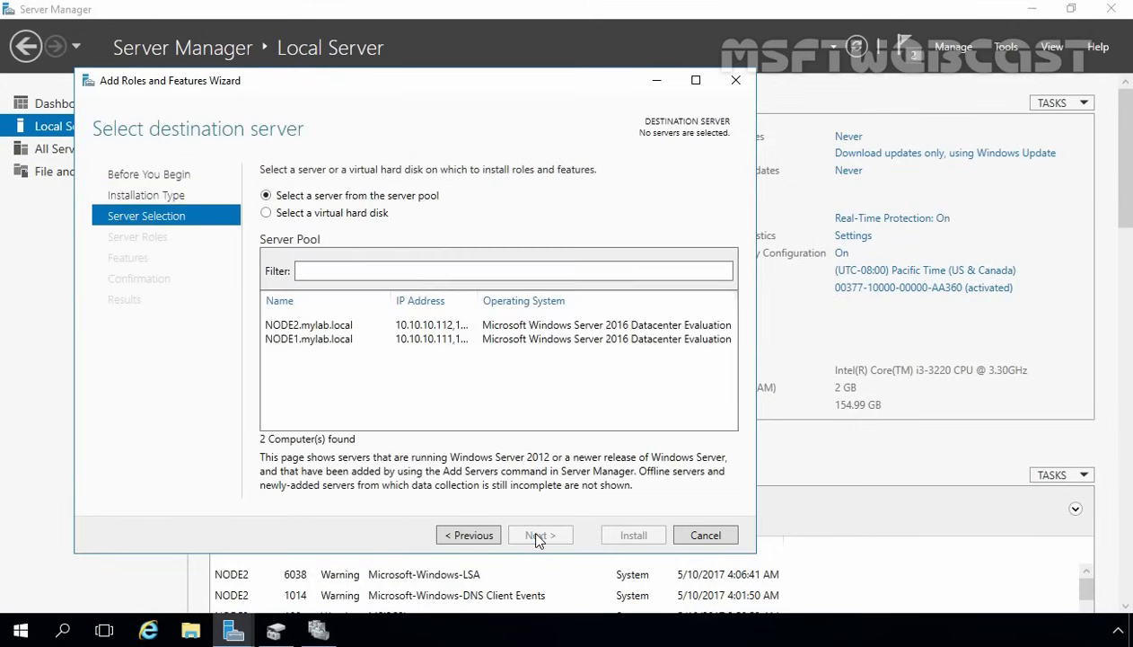
{"action": "left_click", "coordinate": [309, 345]}
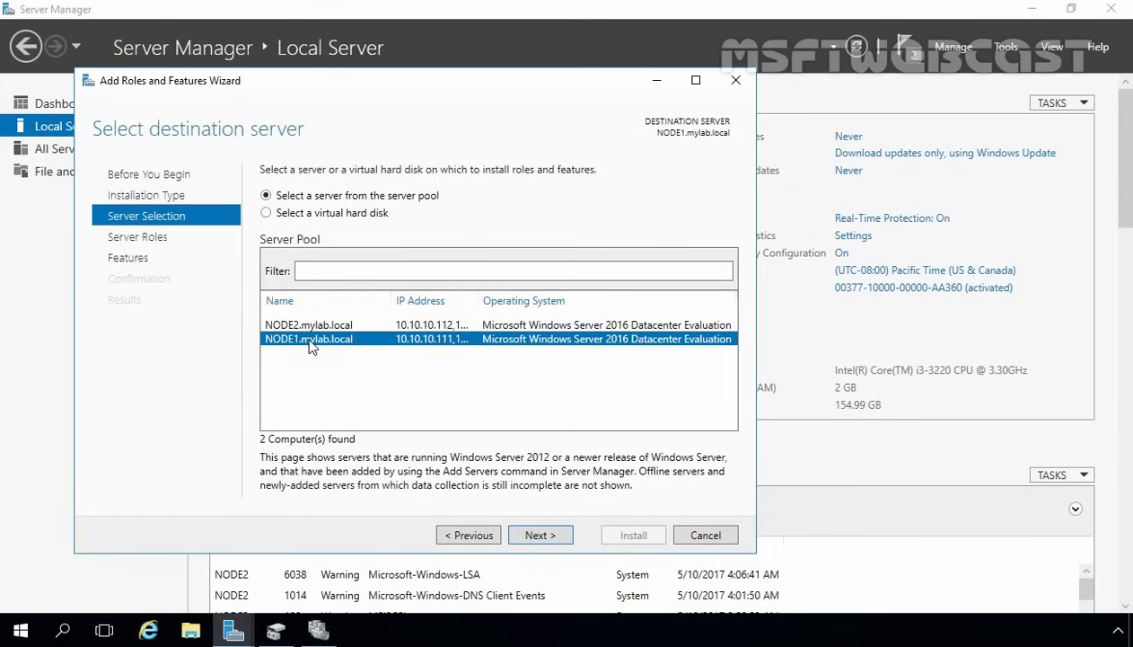
{"action": "left_click", "coordinate": [537, 535]}
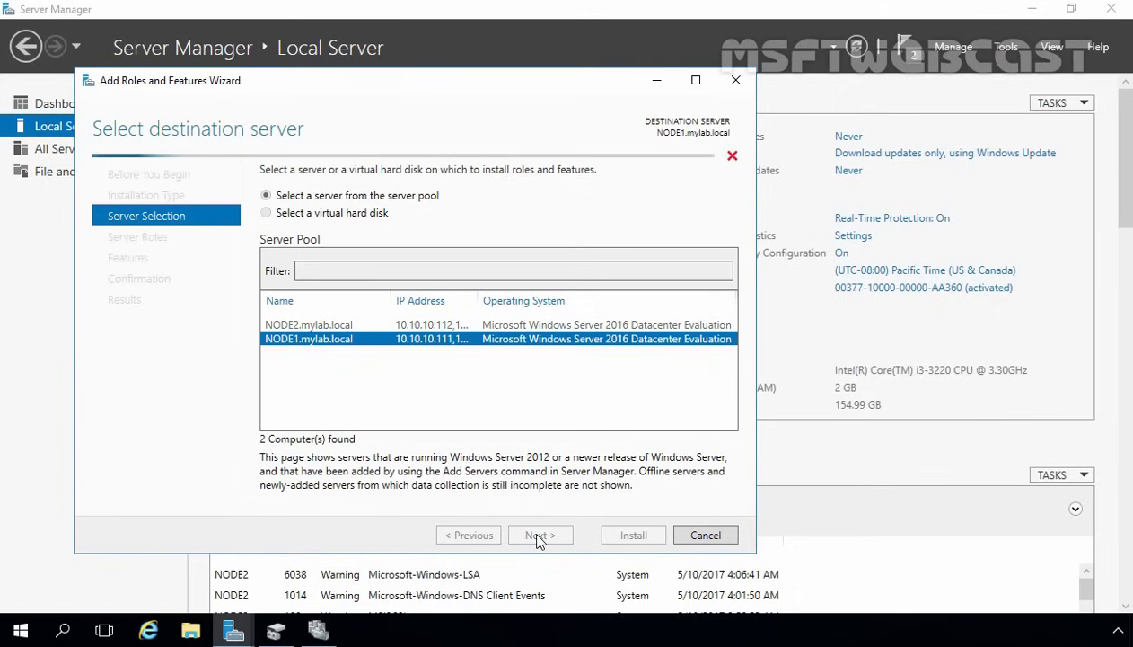
- Check File Server under File and iSCSI Services and install it on NODE1
{"action": "left_click", "coordinate": [539, 535]}
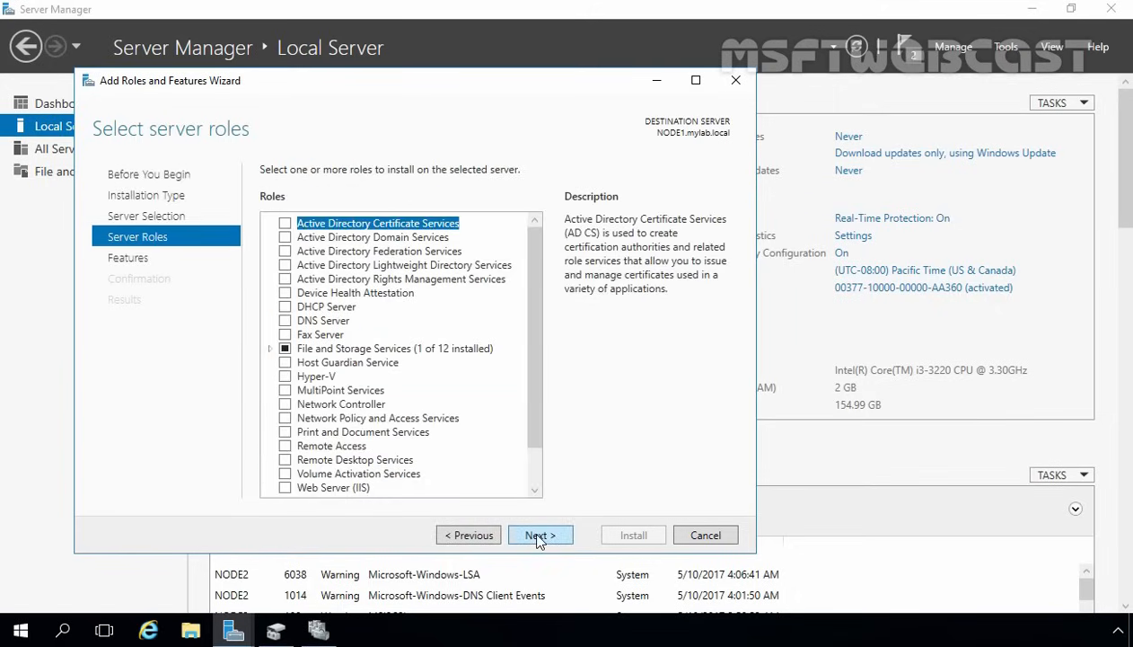
{"action": "double_click", "coordinate": [332, 350]}
{"action": "left_click", "coordinate": [328, 363]}
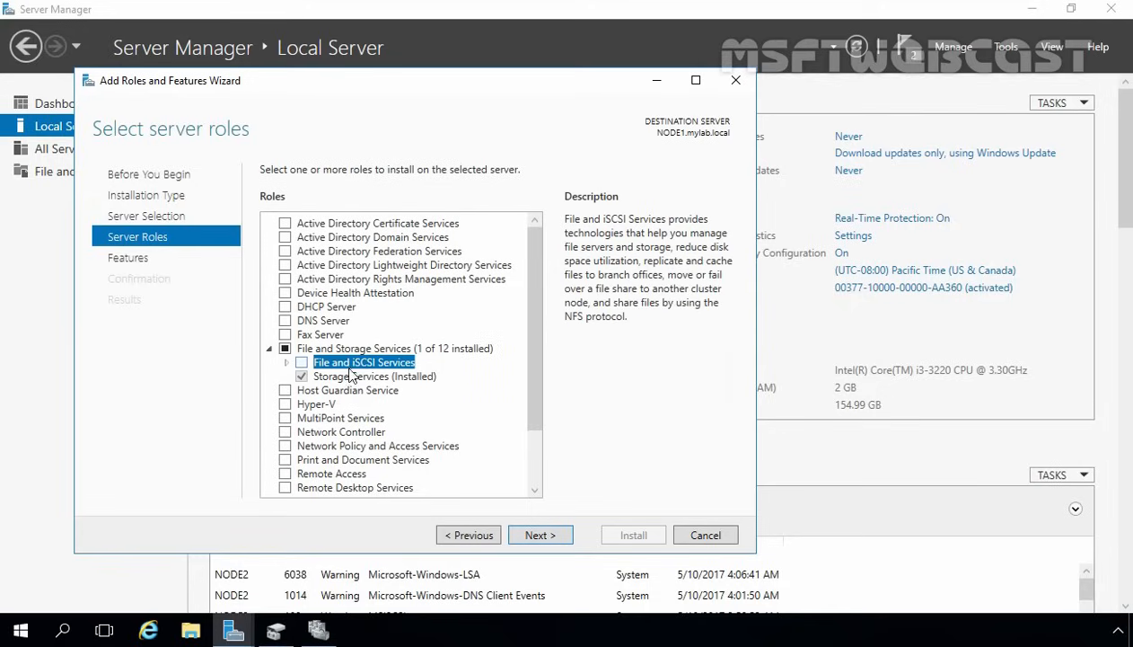
{"action": "left_click", "coordinate": [287, 363]}
{"action": "left_click", "coordinate": [319, 376]}
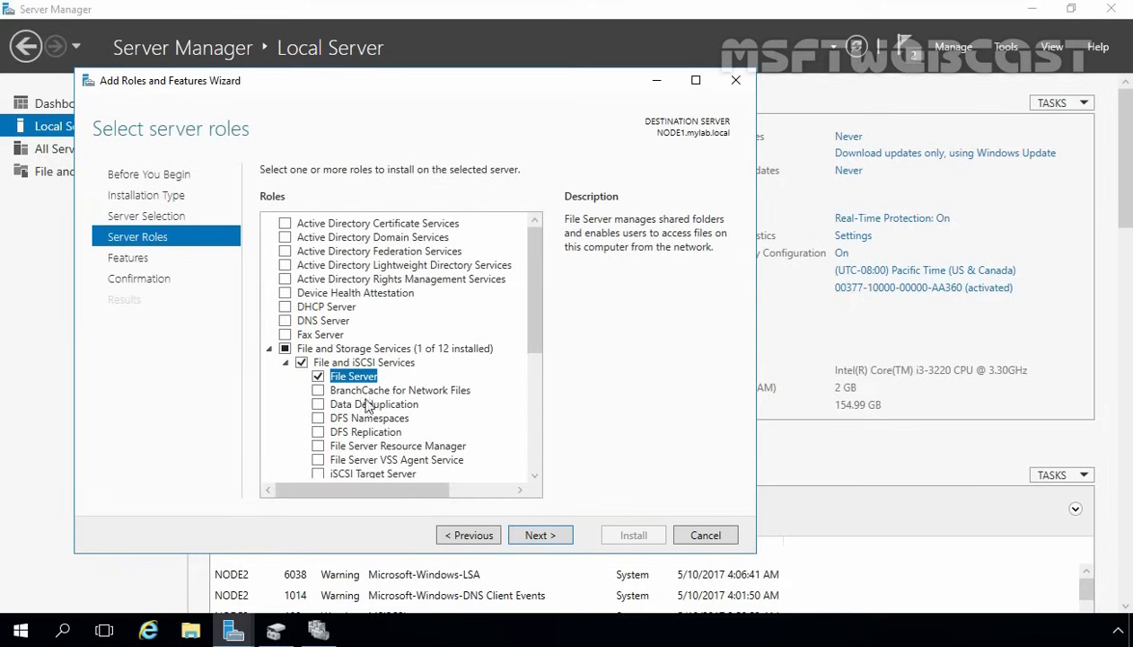
{"action": "left_click", "coordinate": [541, 536]}
{"action": "left_click", "coordinate": [541, 535]}
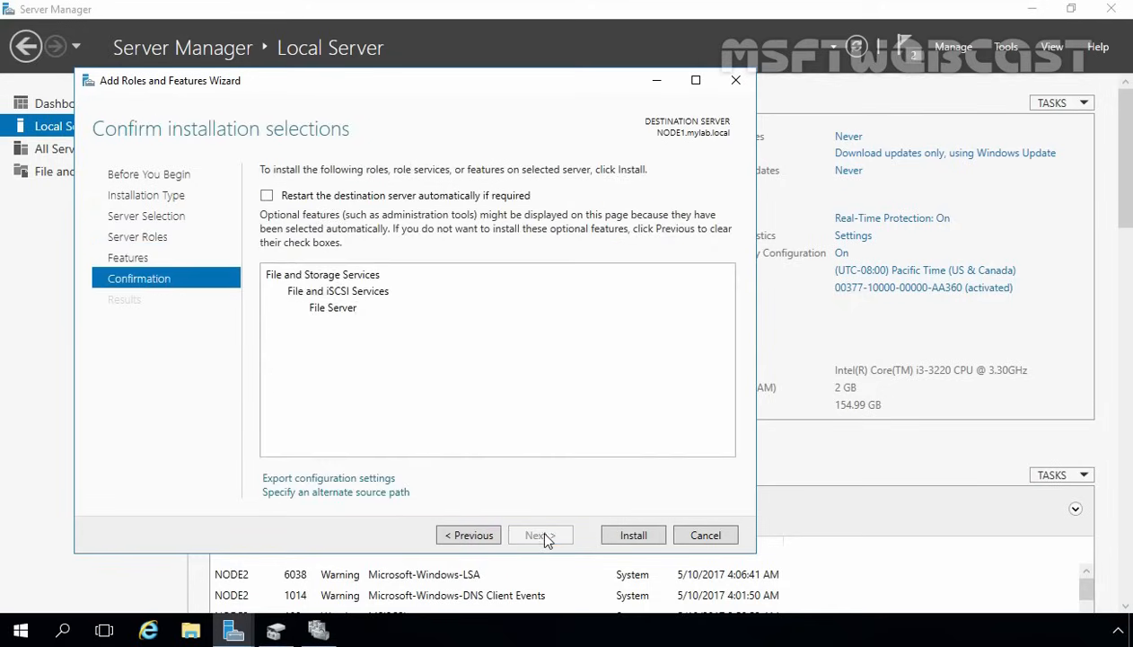
{"action": "left_click", "coordinate": [623, 532]}
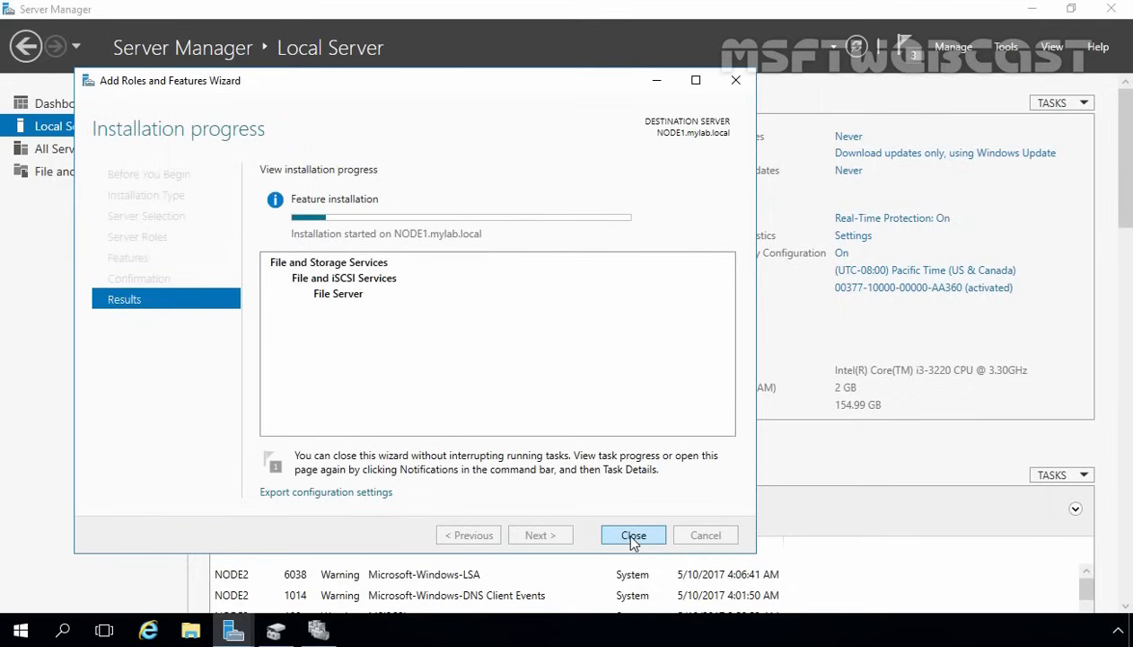
- Review the NODE2 installation results, close both installation wizards, and return to Failover Cluster Manager
{"action": "left_click_drag", "start_coordinate": [215, 87], "coordinate": [175, 59]}
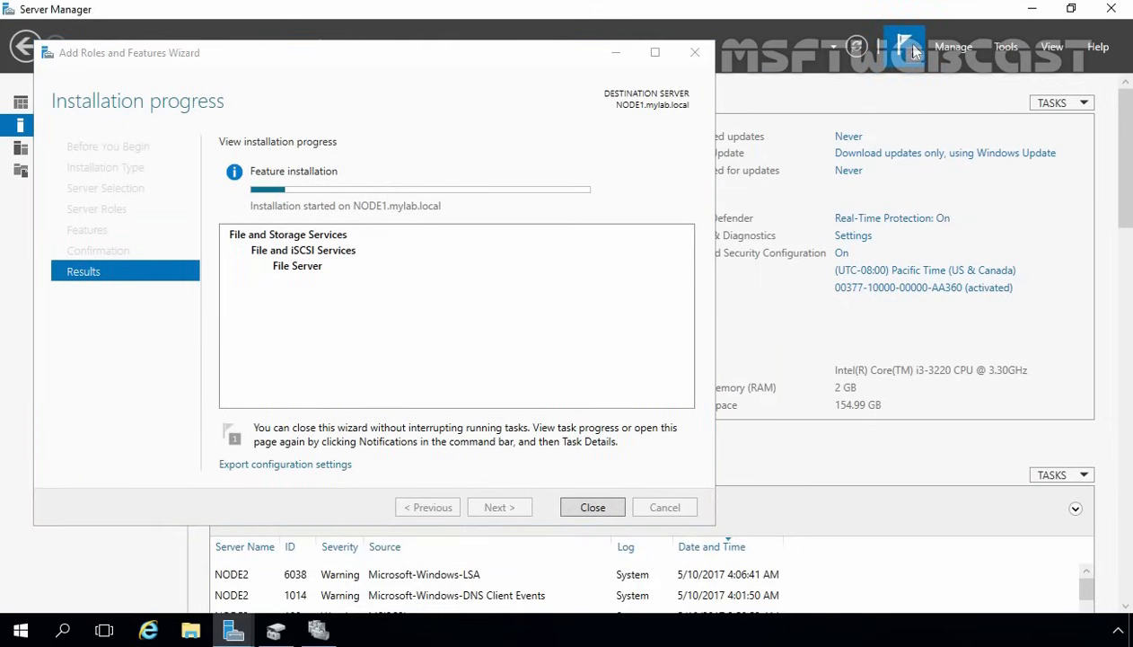
{"action": "left_click", "coordinate": [906, 45]}
{"action": "left_click", "coordinate": [724, 249]}
{"action": "left_click_drag", "start_coordinate": [332, 108], "coordinate": [358, 99]}
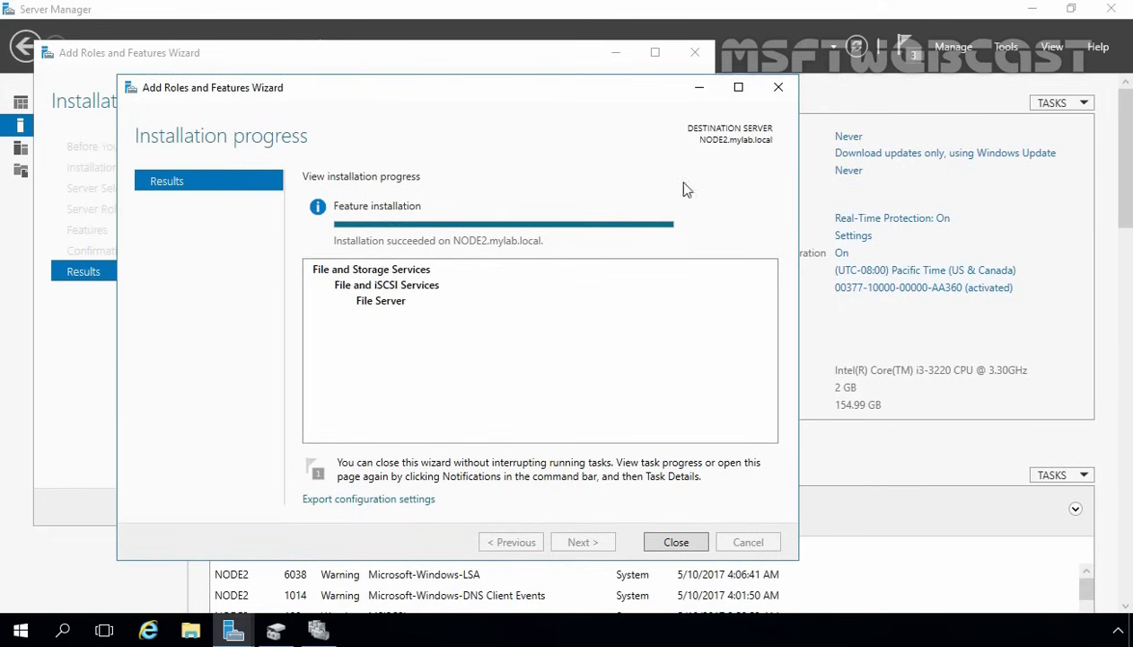
{"action": "left_click", "coordinate": [675, 543]}
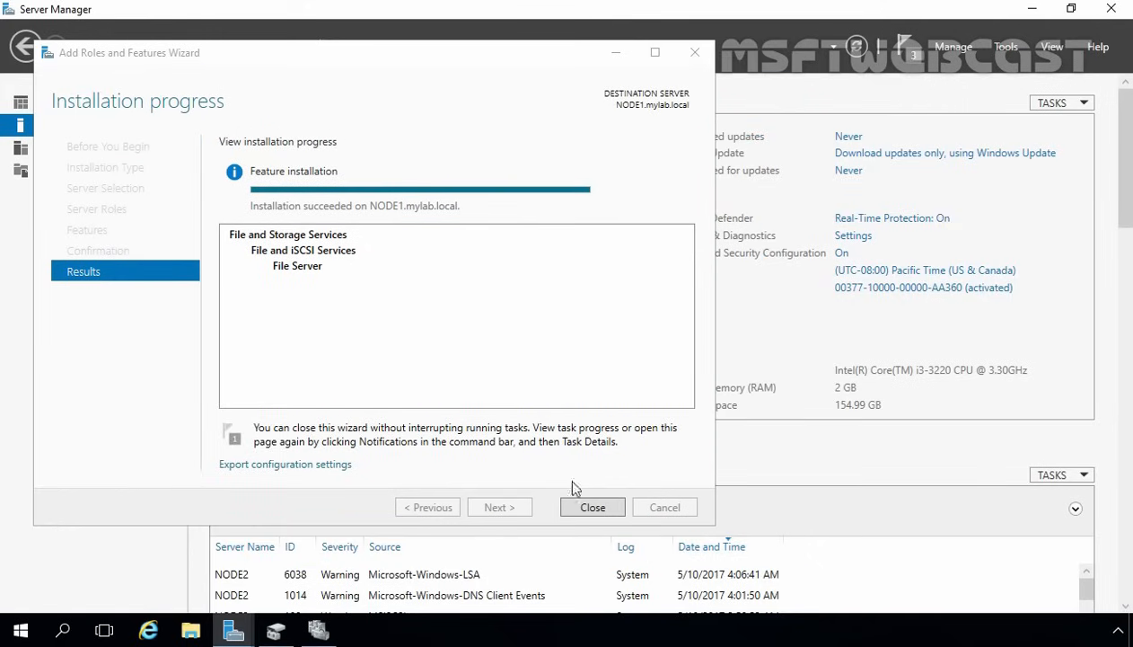
{"action": "left_click", "coordinate": [592, 507]}
{"action": "left_click", "coordinate": [319, 631]}
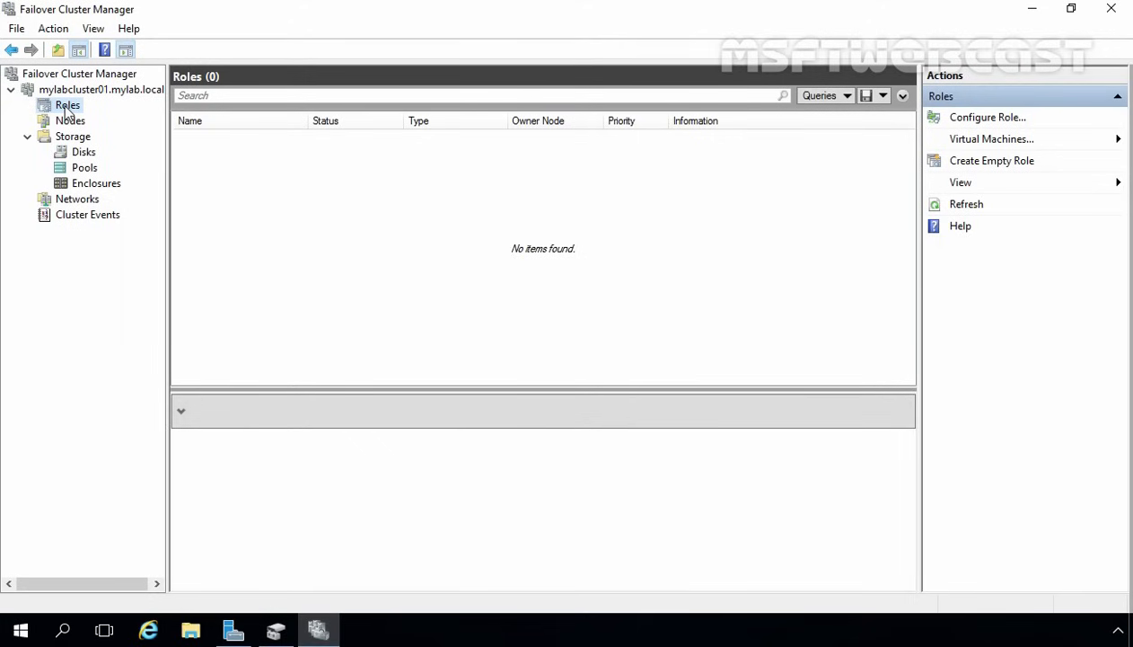
- Start the High Availability Wizard for a File Server role of type File Server for general use
{"action": "right_click", "coordinate": [66, 110]}
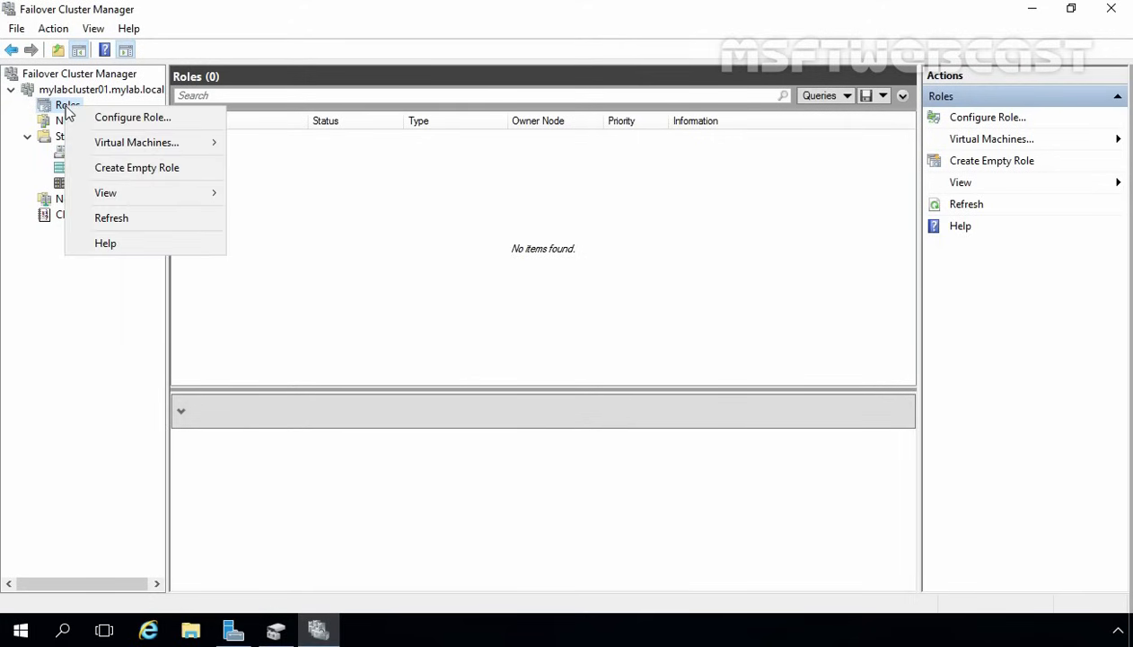
{"action": "left_click", "coordinate": [114, 121]}
{"action": "left_click", "coordinate": [727, 484]}
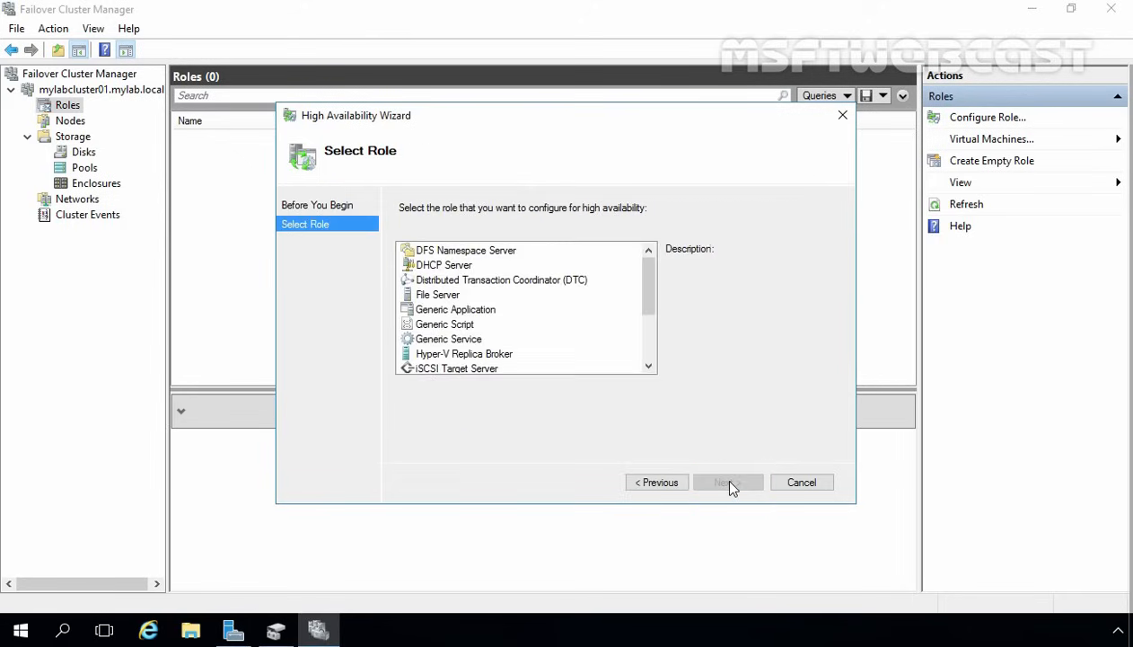
{"action": "left_click", "coordinate": [429, 297]}
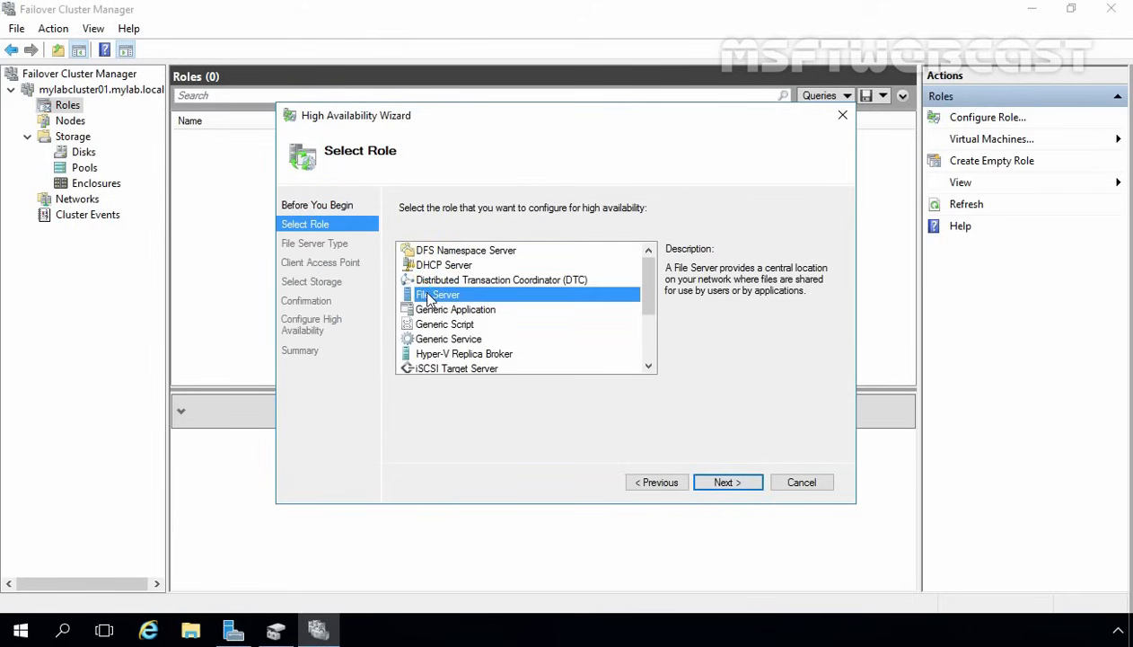
{"action": "left_click", "coordinate": [728, 483]}
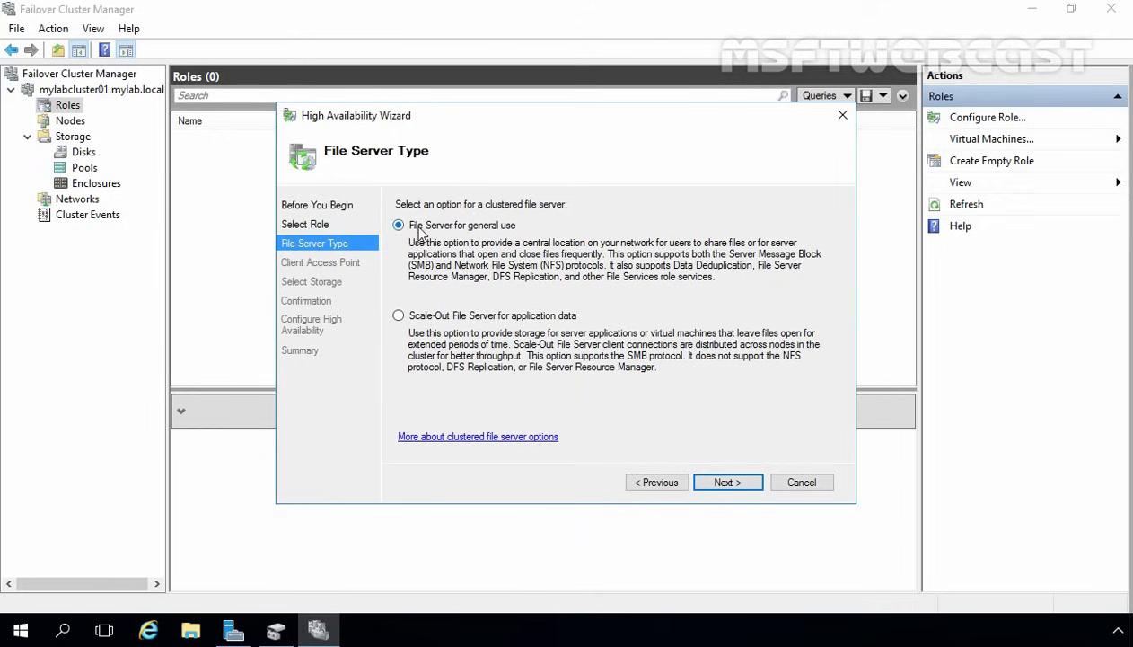
{"action": "left_click", "coordinate": [727, 484]}
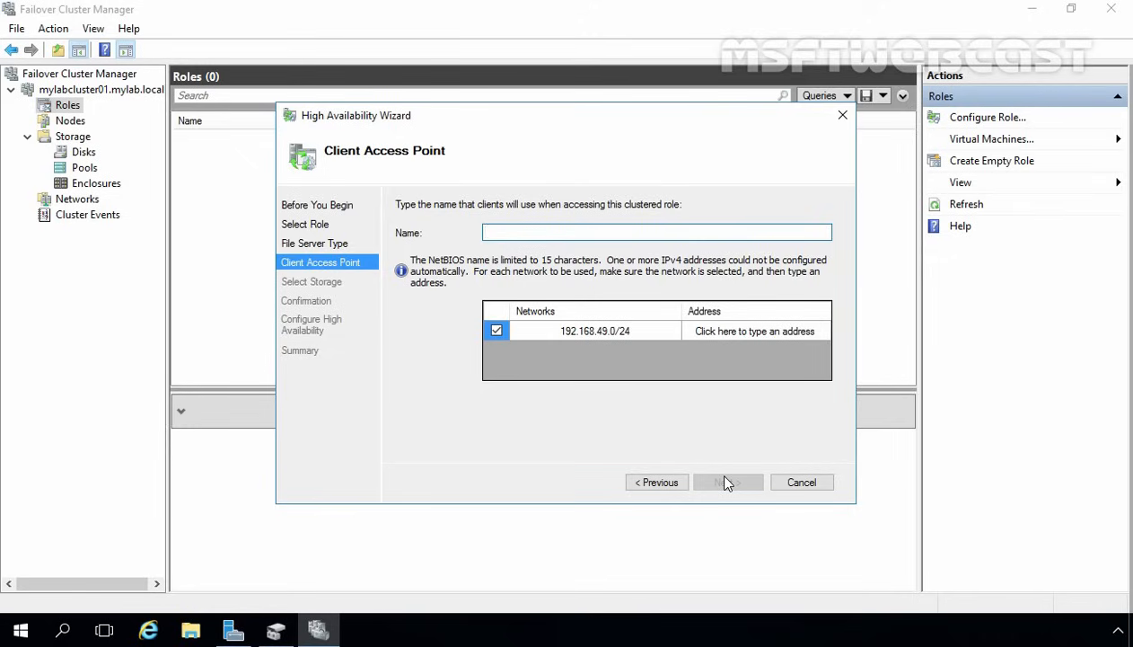
- Name the client access point fs-server01 with IP address 192.168.49.202
{"action": "type", "text": "fs-server01"}
{"action": "left_click", "coordinate": [799, 332]}
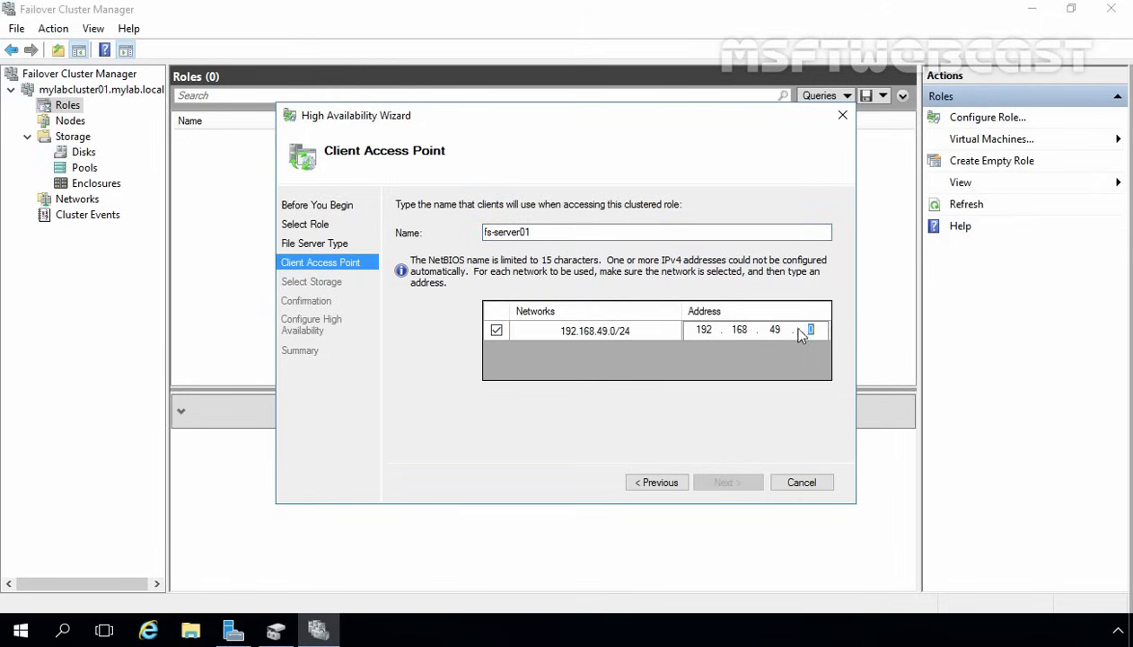
{"action": "type", "text": "202"}
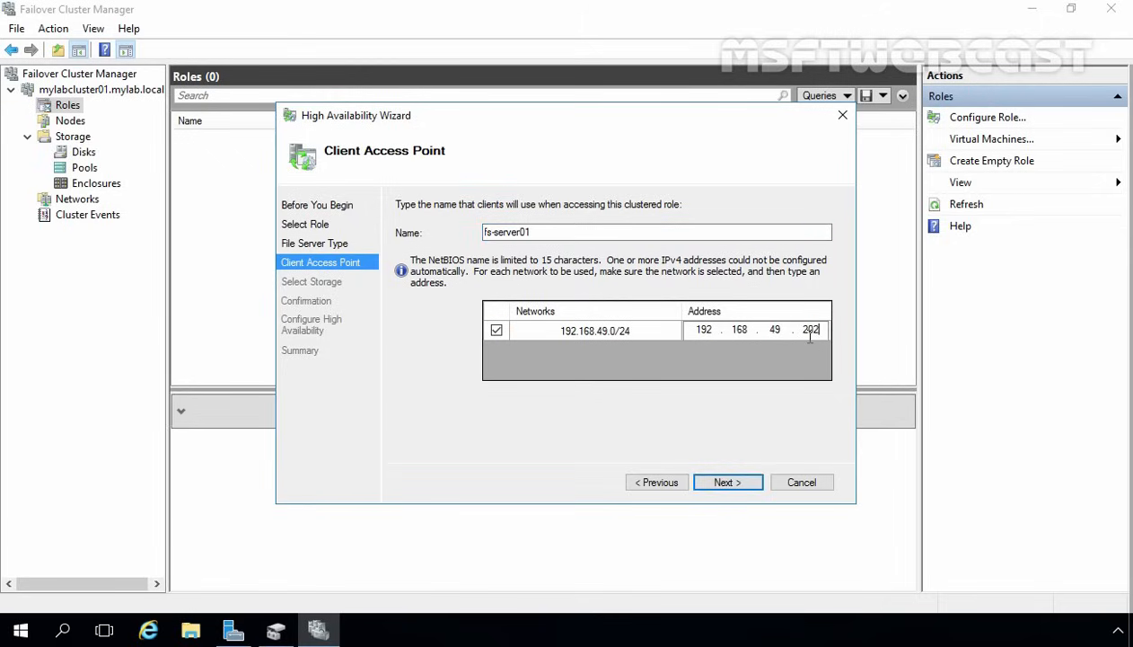
{"action": "left_click", "coordinate": [725, 484]}
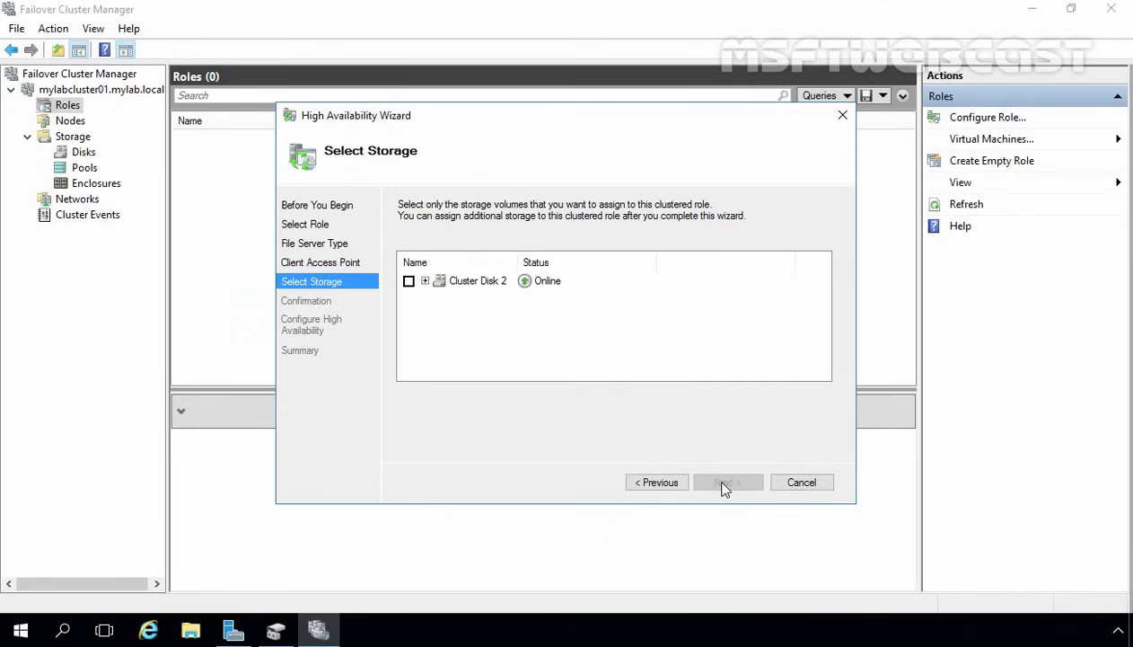
- Assign Cluster Disk 2 as storage and finish creating the fs-server01 role
{"action": "left_click", "coordinate": [409, 281]}
{"action": "left_click", "coordinate": [424, 281]}
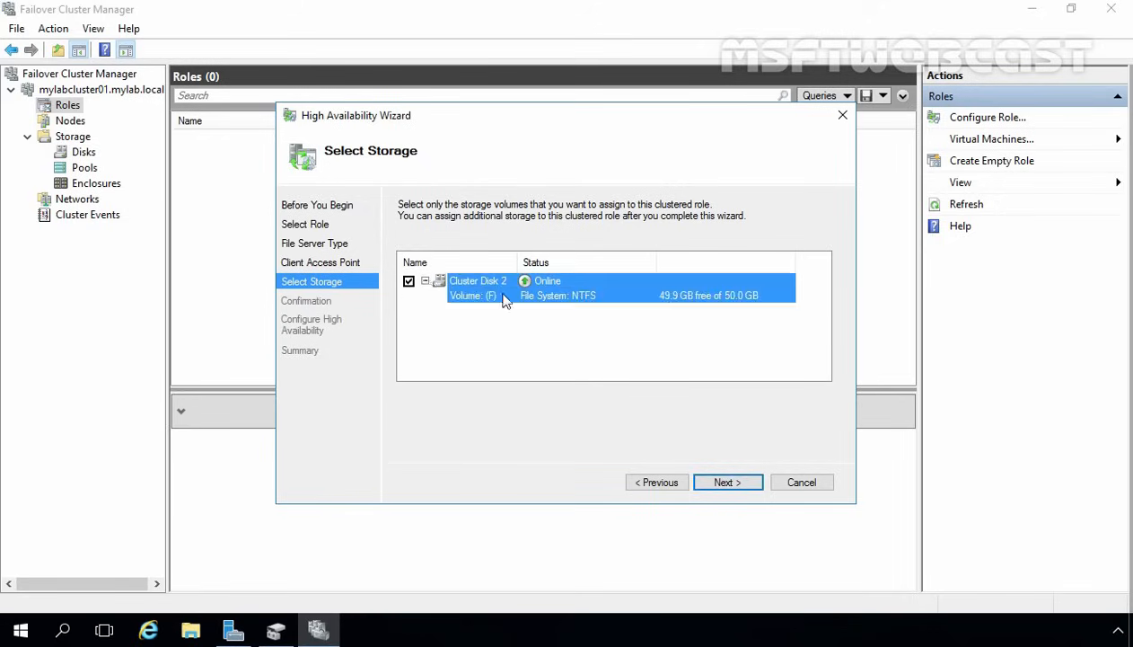
{"action": "left_click", "coordinate": [725, 485]}
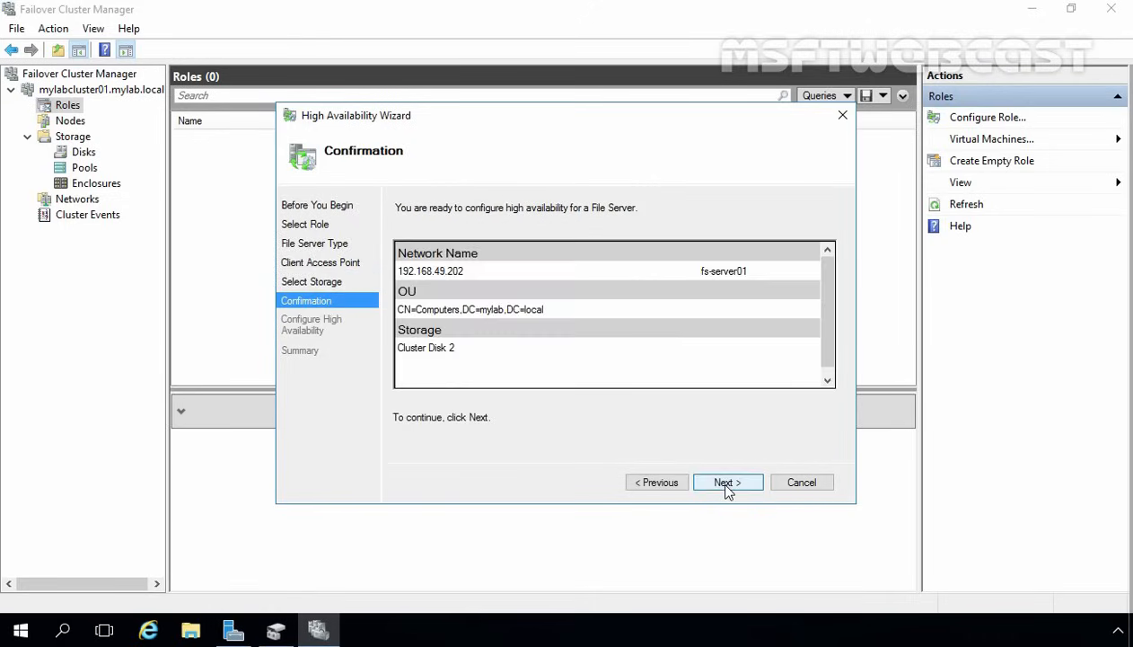
{"action": "left_click", "coordinate": [728, 485]}
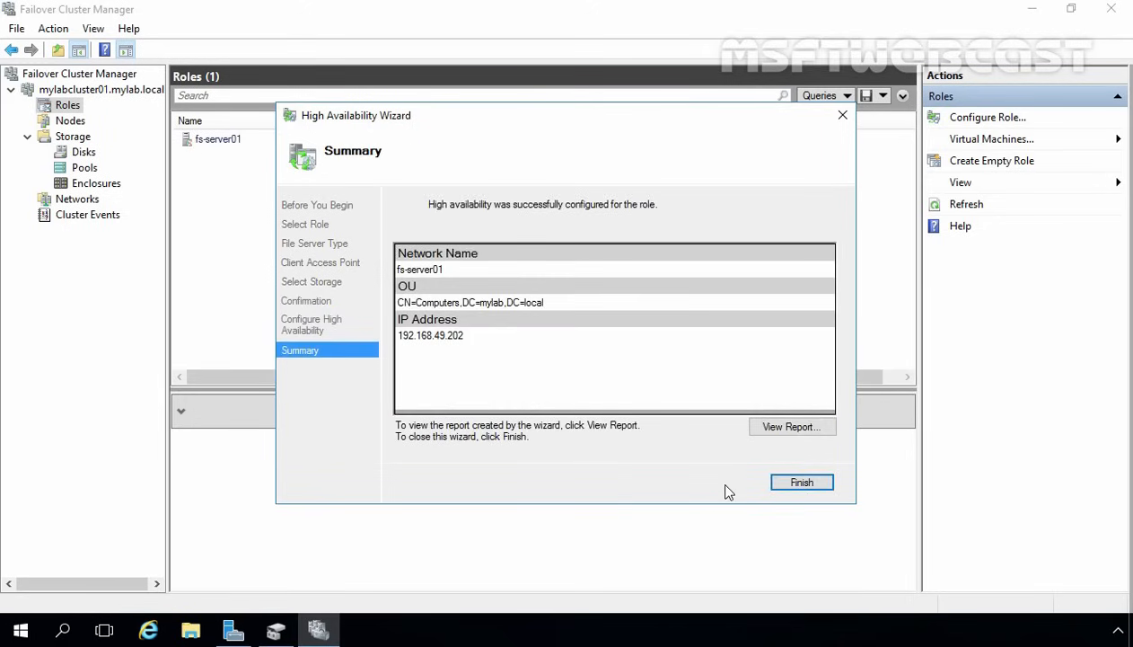
{"action": "left_click", "coordinate": [803, 482]}
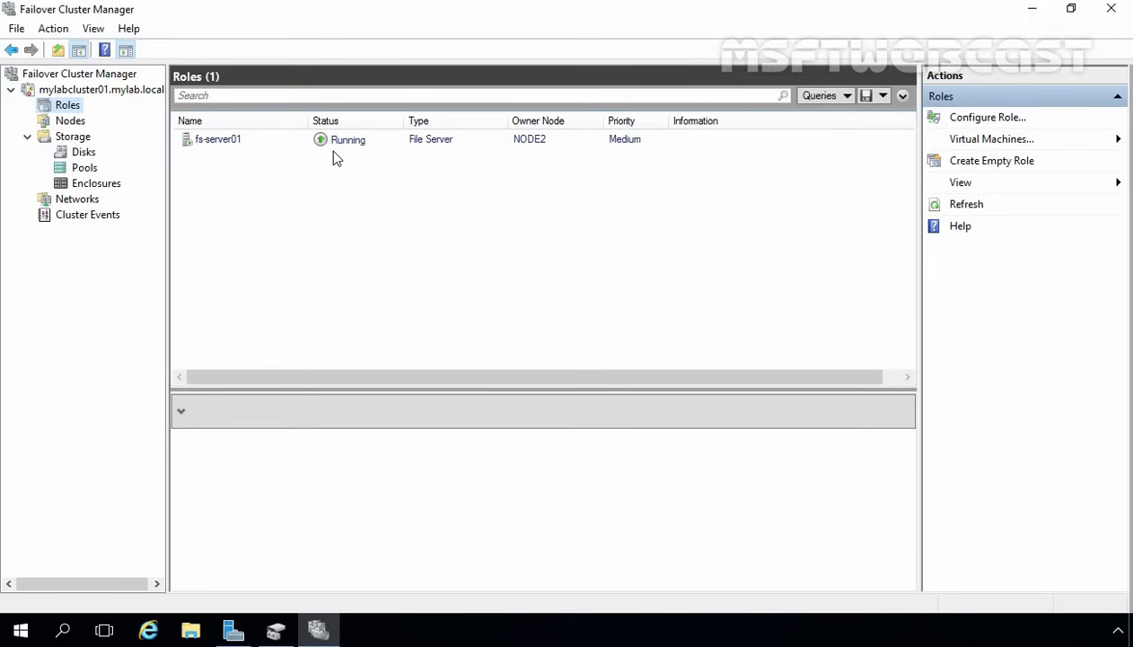
- Move the fs-server01 role to NODE1 via Move > Select Node
{"action": "right_click", "coordinate": [214, 140]}
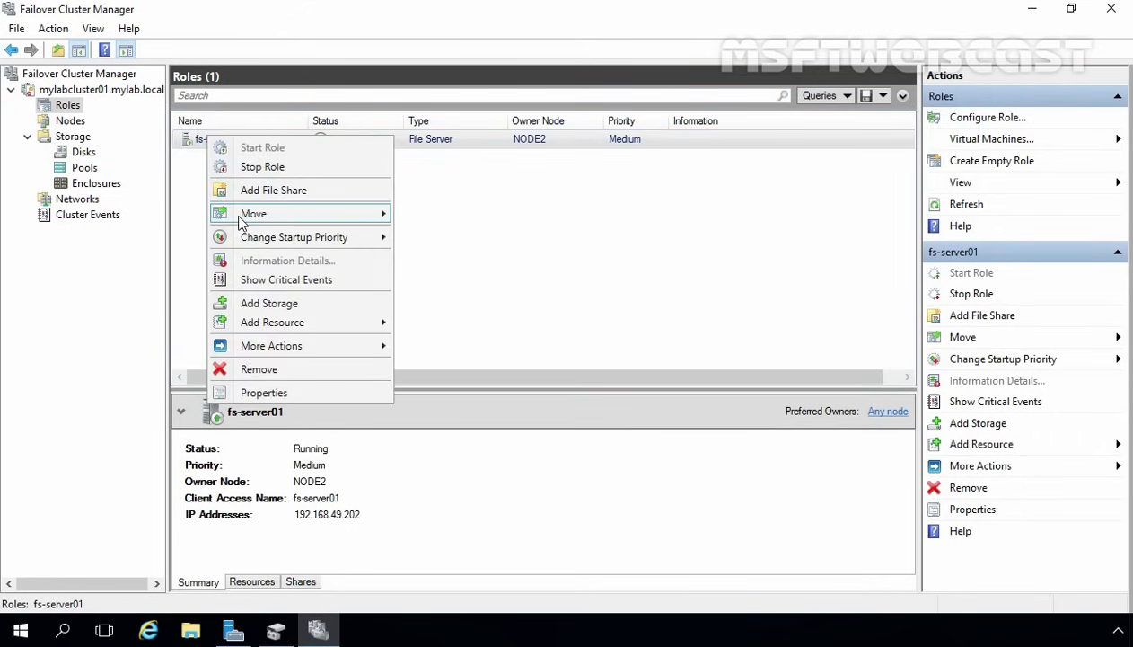
{"action": "mouse_move", "coordinate": [235, 213]}
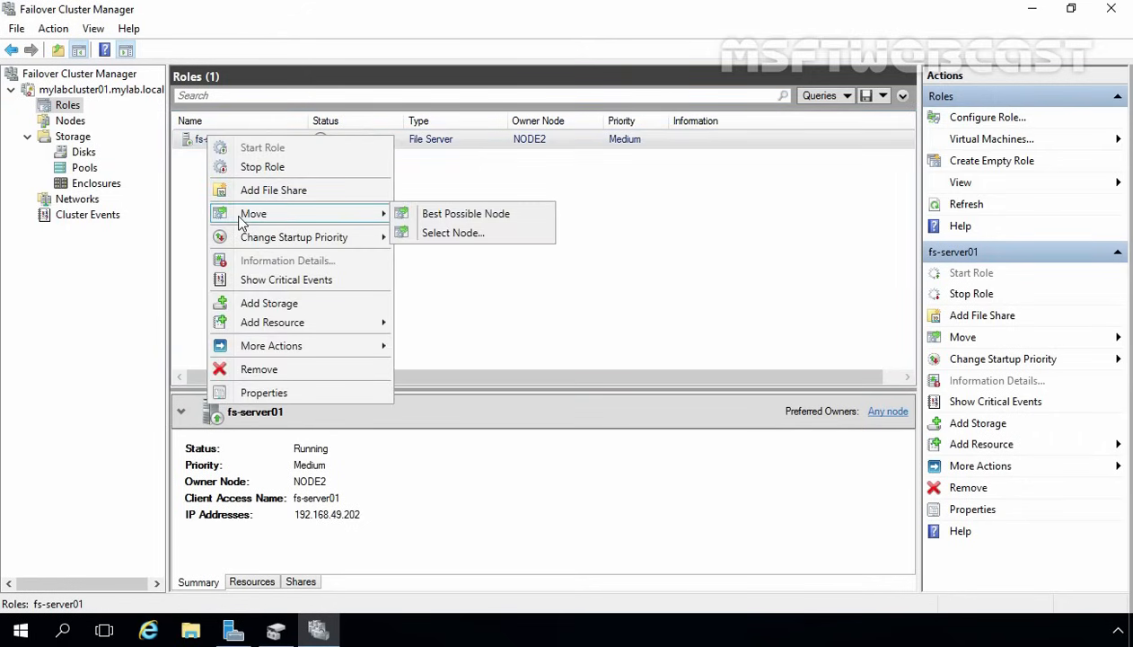
{"action": "left_click", "coordinate": [453, 235]}
{"action": "left_click", "coordinate": [455, 248]}
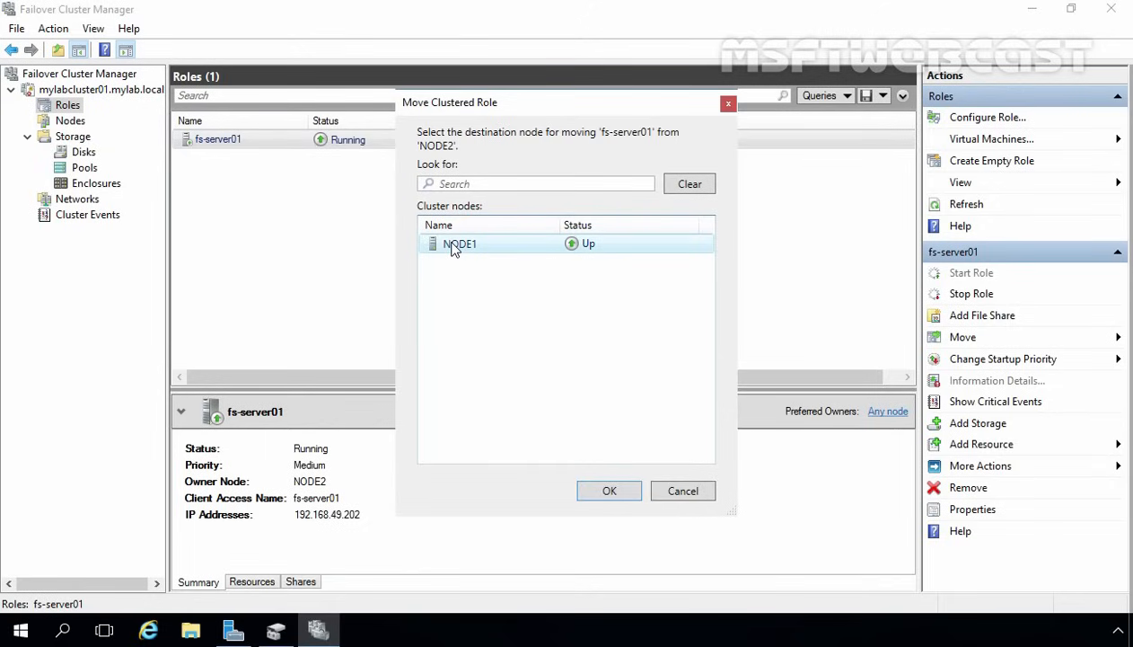
{"action": "left_click", "coordinate": [610, 490]}
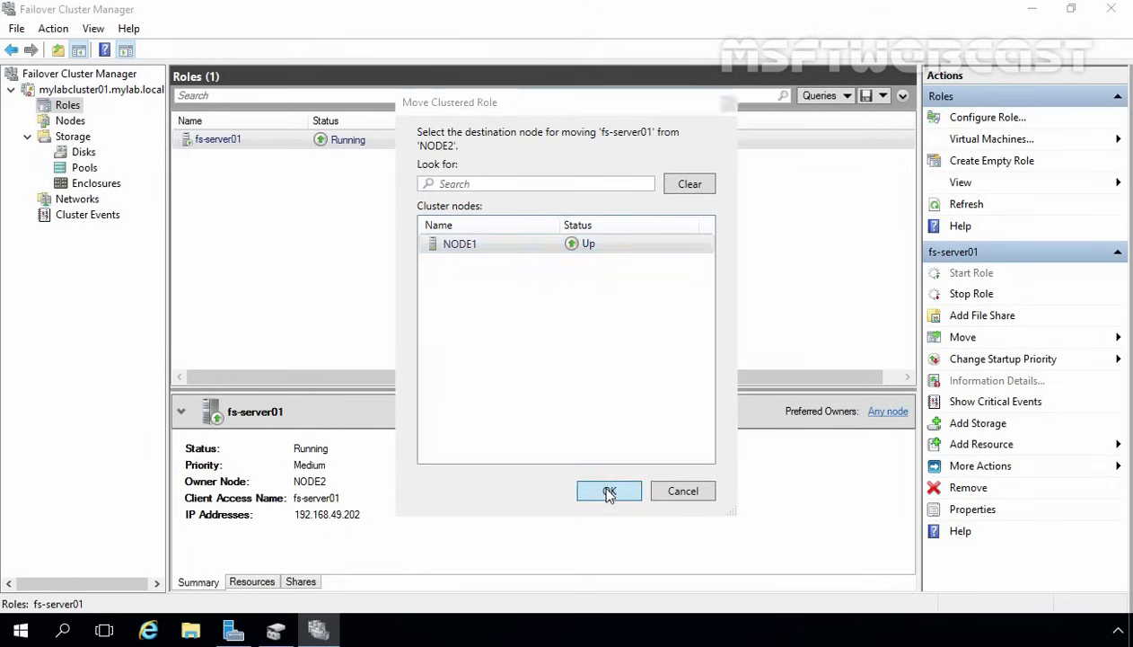